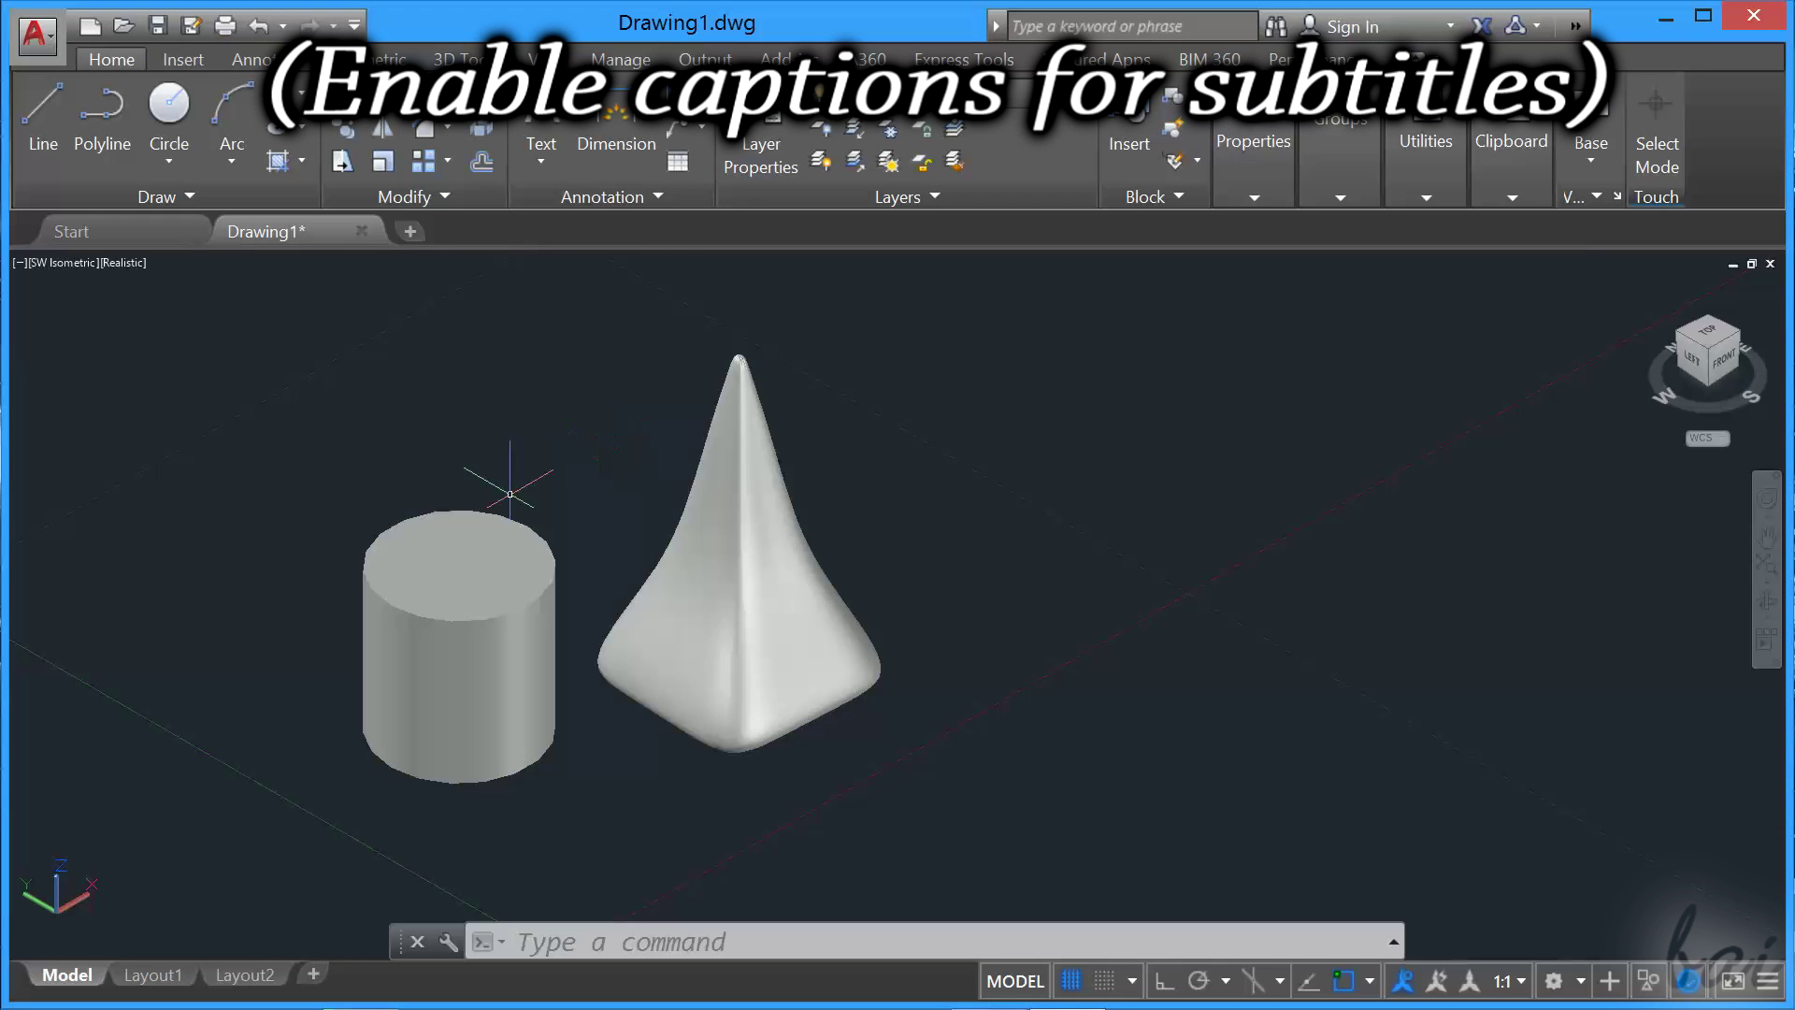
Step: Zoom out and back in on the cylinder, the lofted solid and the circle below them
{"action": "scroll", "coordinate": [510, 491], "scroll_direction": "down", "scroll_amount": 5}
{"action": "scroll", "coordinate": [421, 476], "scroll_direction": "up", "scroll_amount": 4}
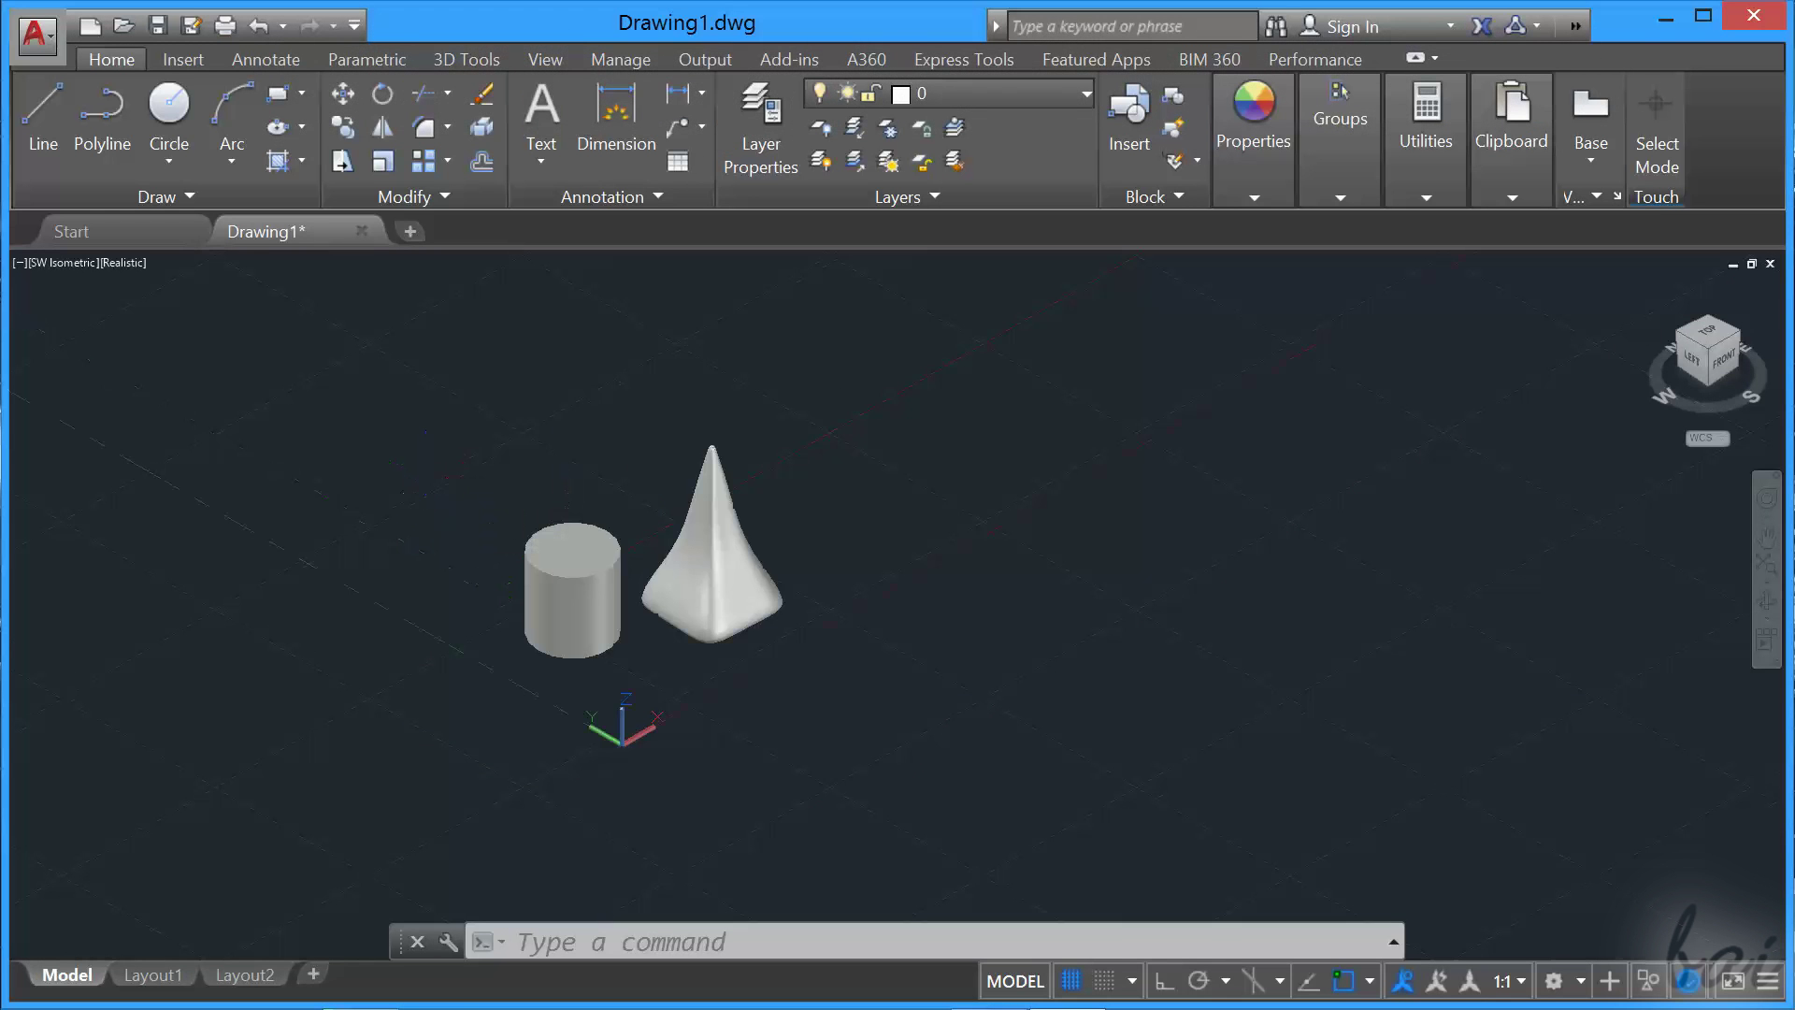
{"action": "scroll", "coordinate": [611, 612], "scroll_direction": "up", "scroll_amount": 3}
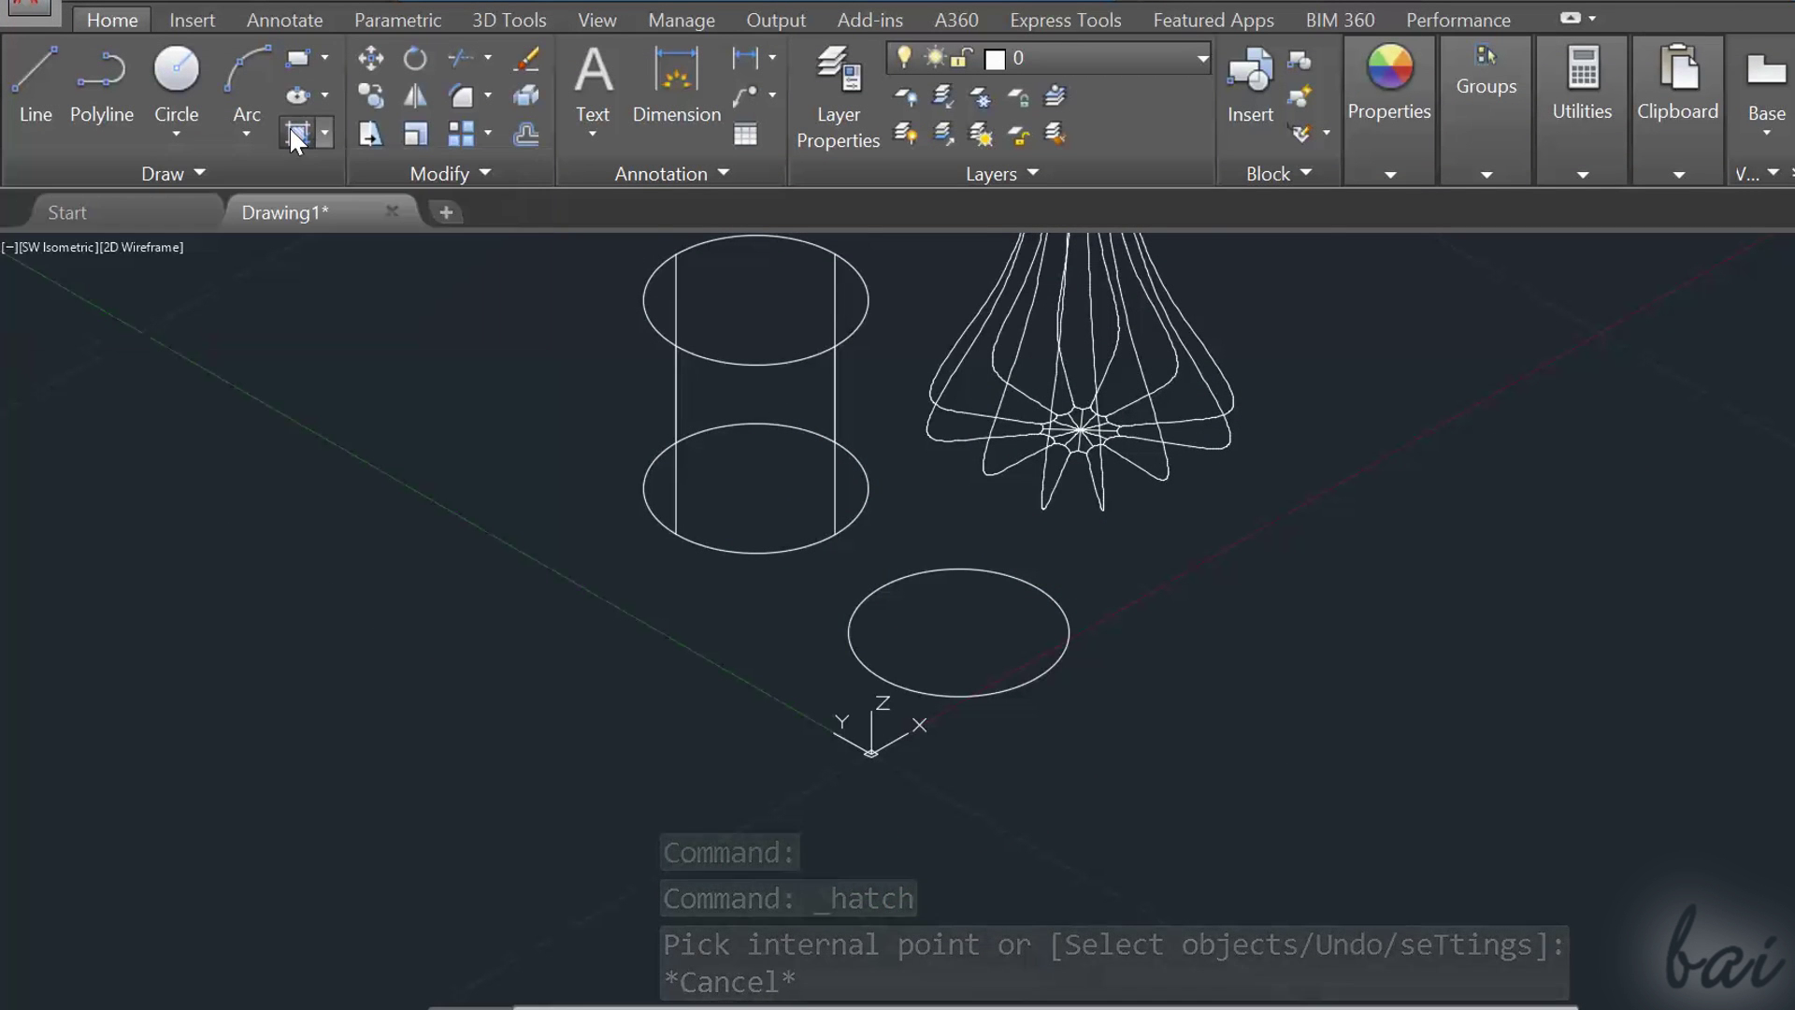
Step: Start a hatch inside the lower circle, cancel it, and orbit the models
{"action": "left_click", "coordinate": [290, 132]}
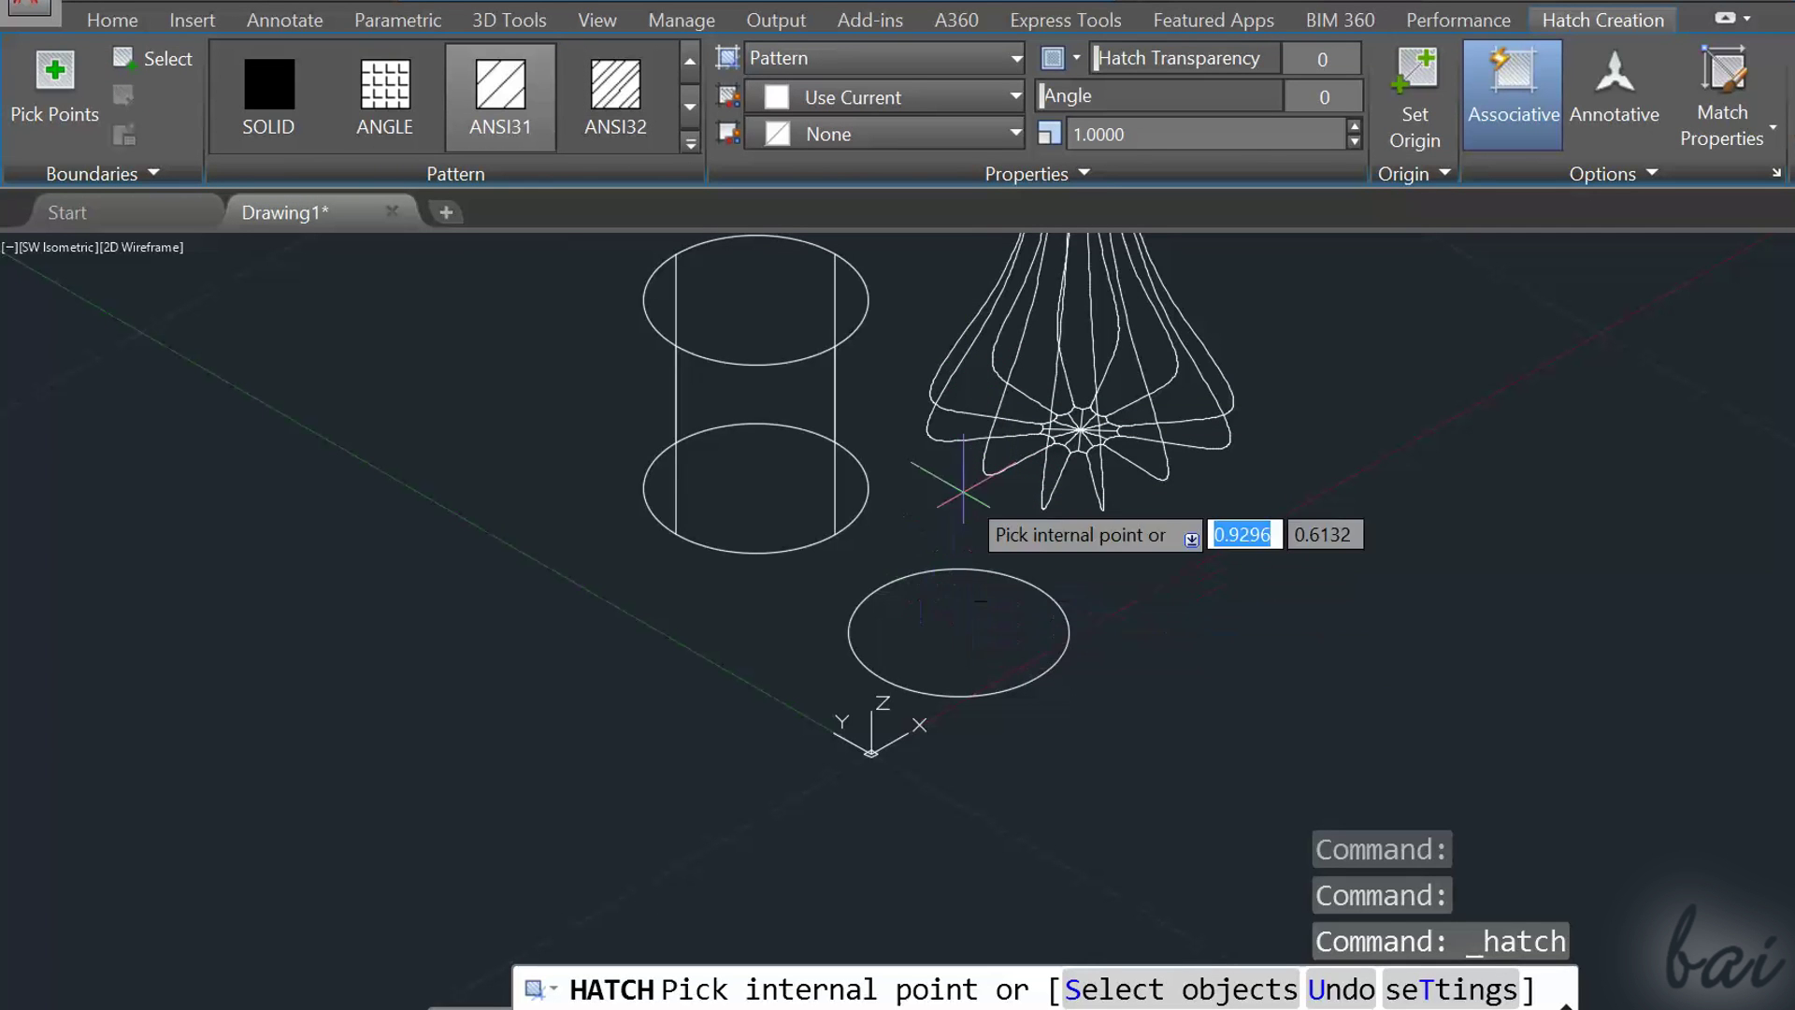
{"action": "left_click", "coordinate": [974, 633]}
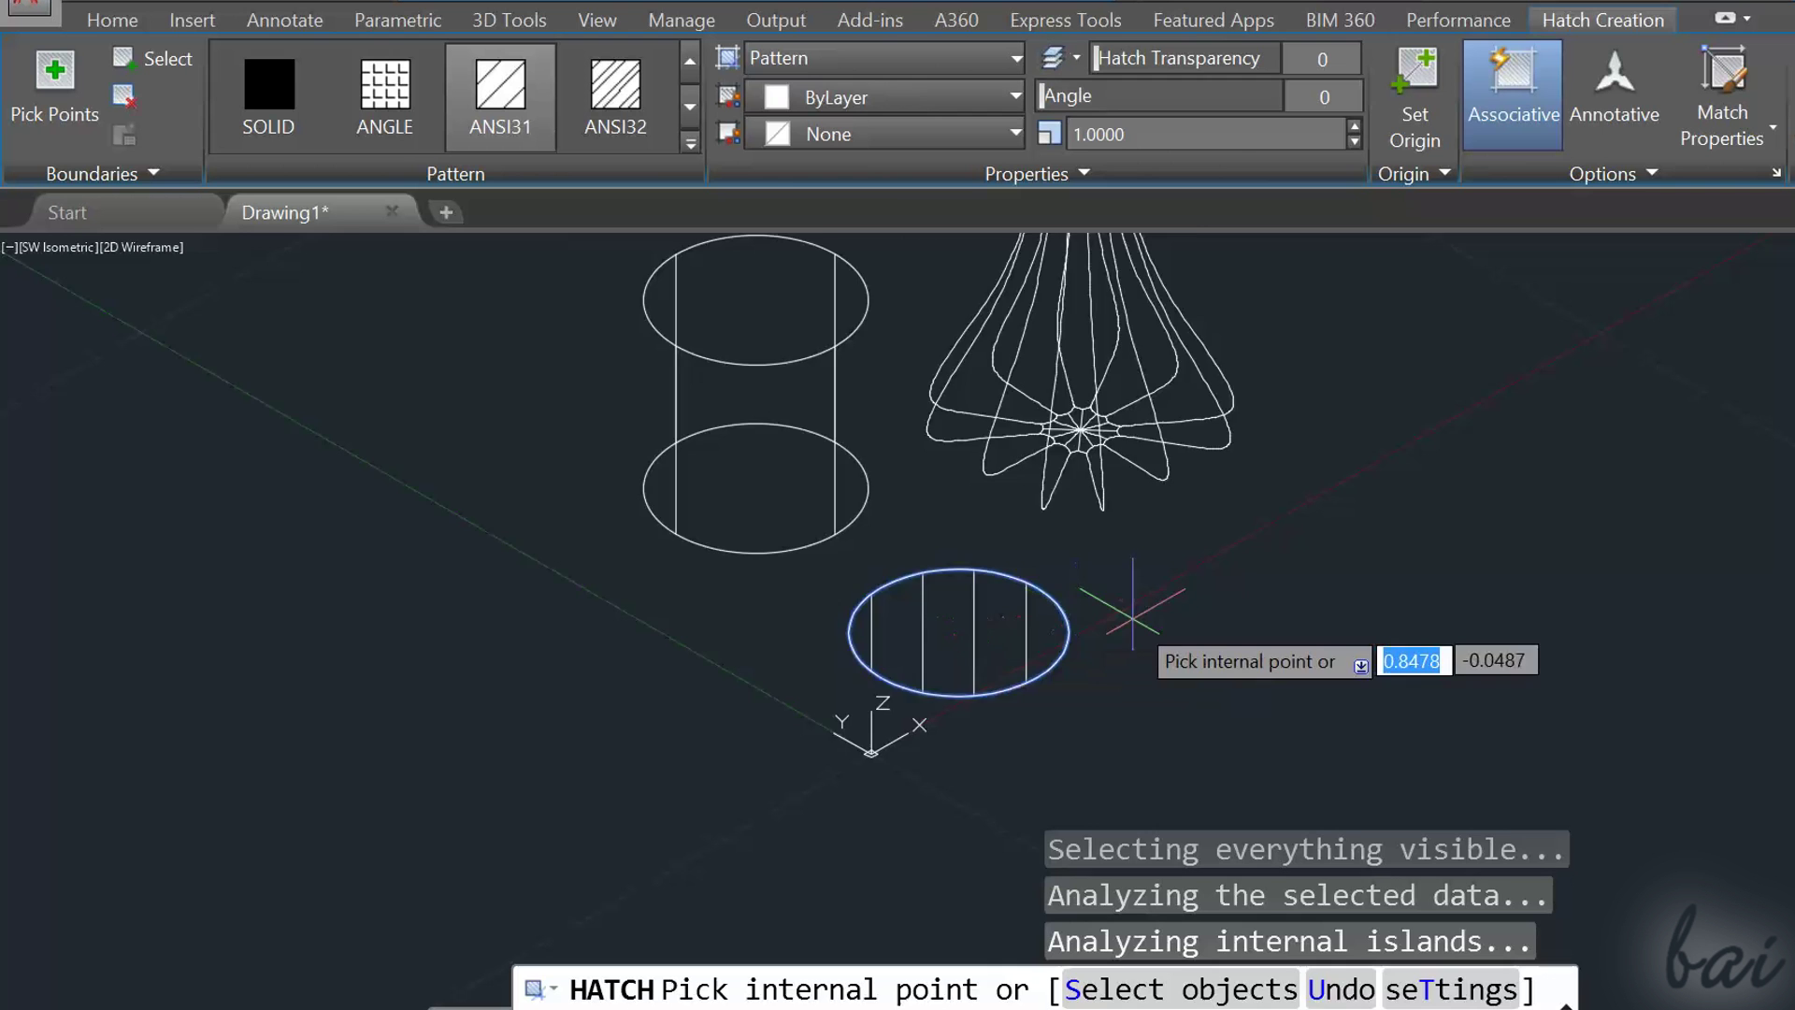
{"action": "scroll", "coordinate": [1145, 587], "scroll_direction": "up", "scroll_amount": 2}
{"action": "key", "text": "Escape"}
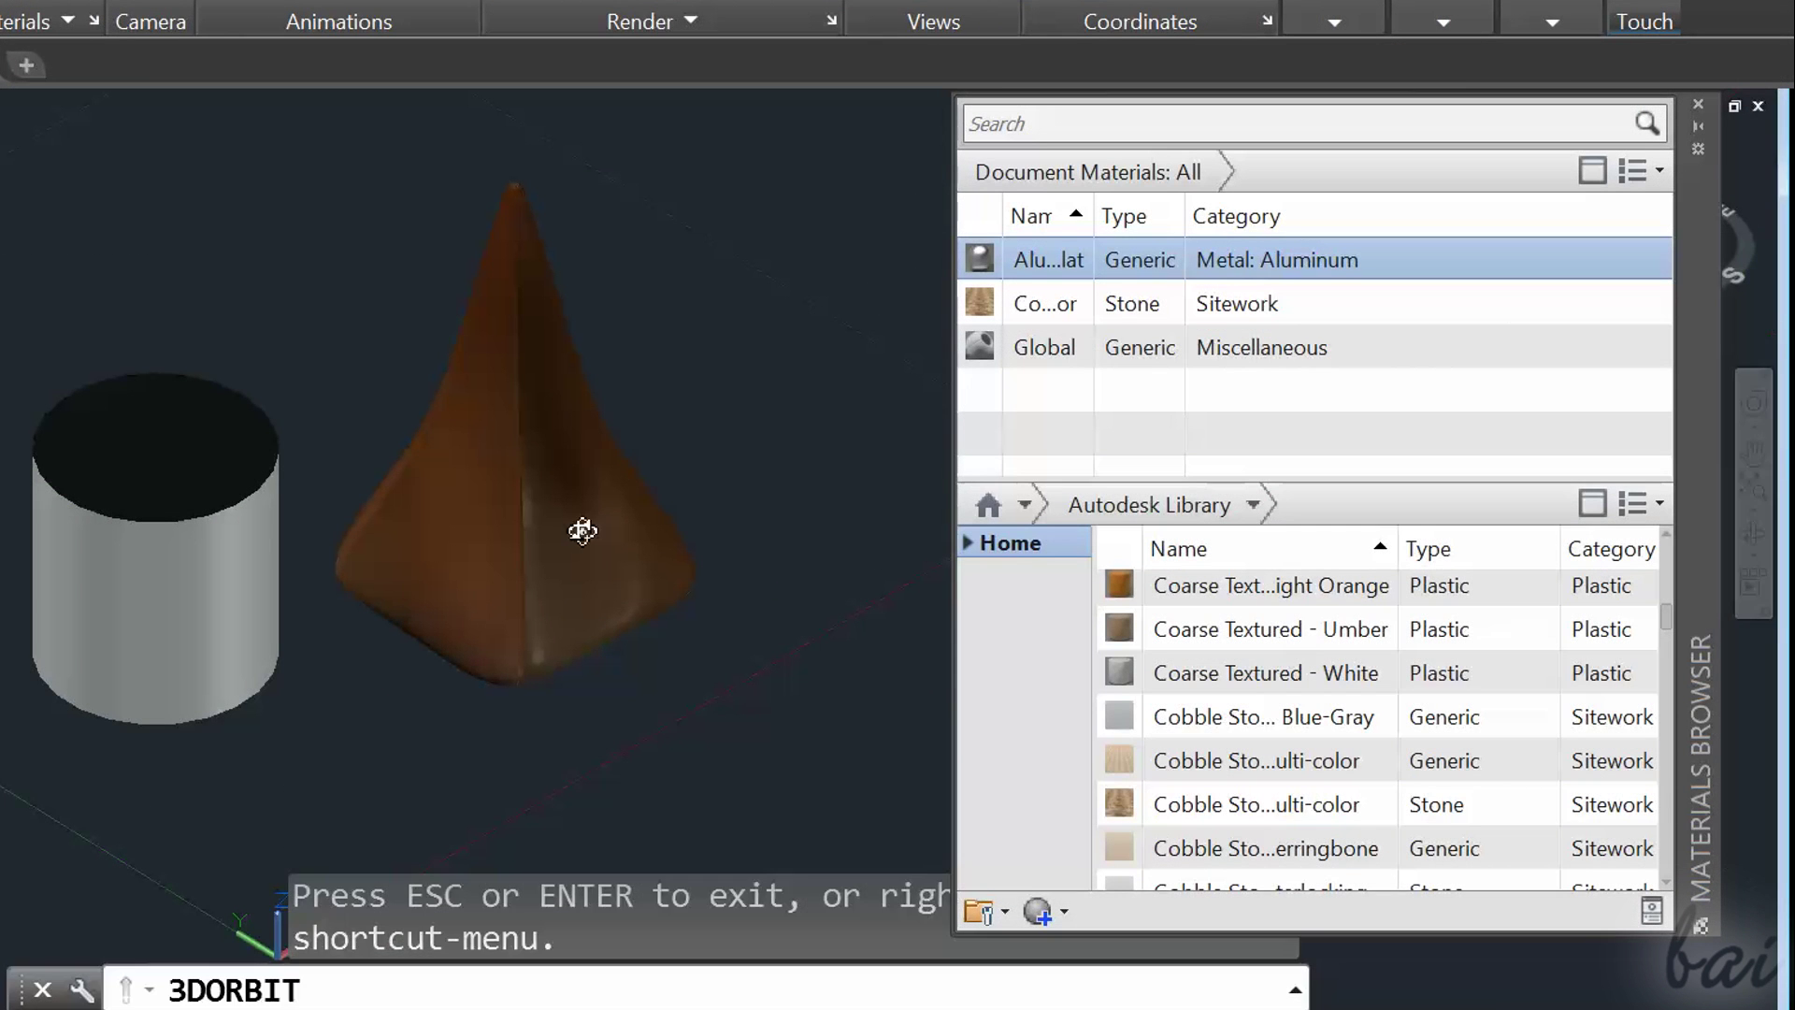
{"action": "left_click_drag", "start_coordinate": [582, 531], "coordinate": [308, 545]}
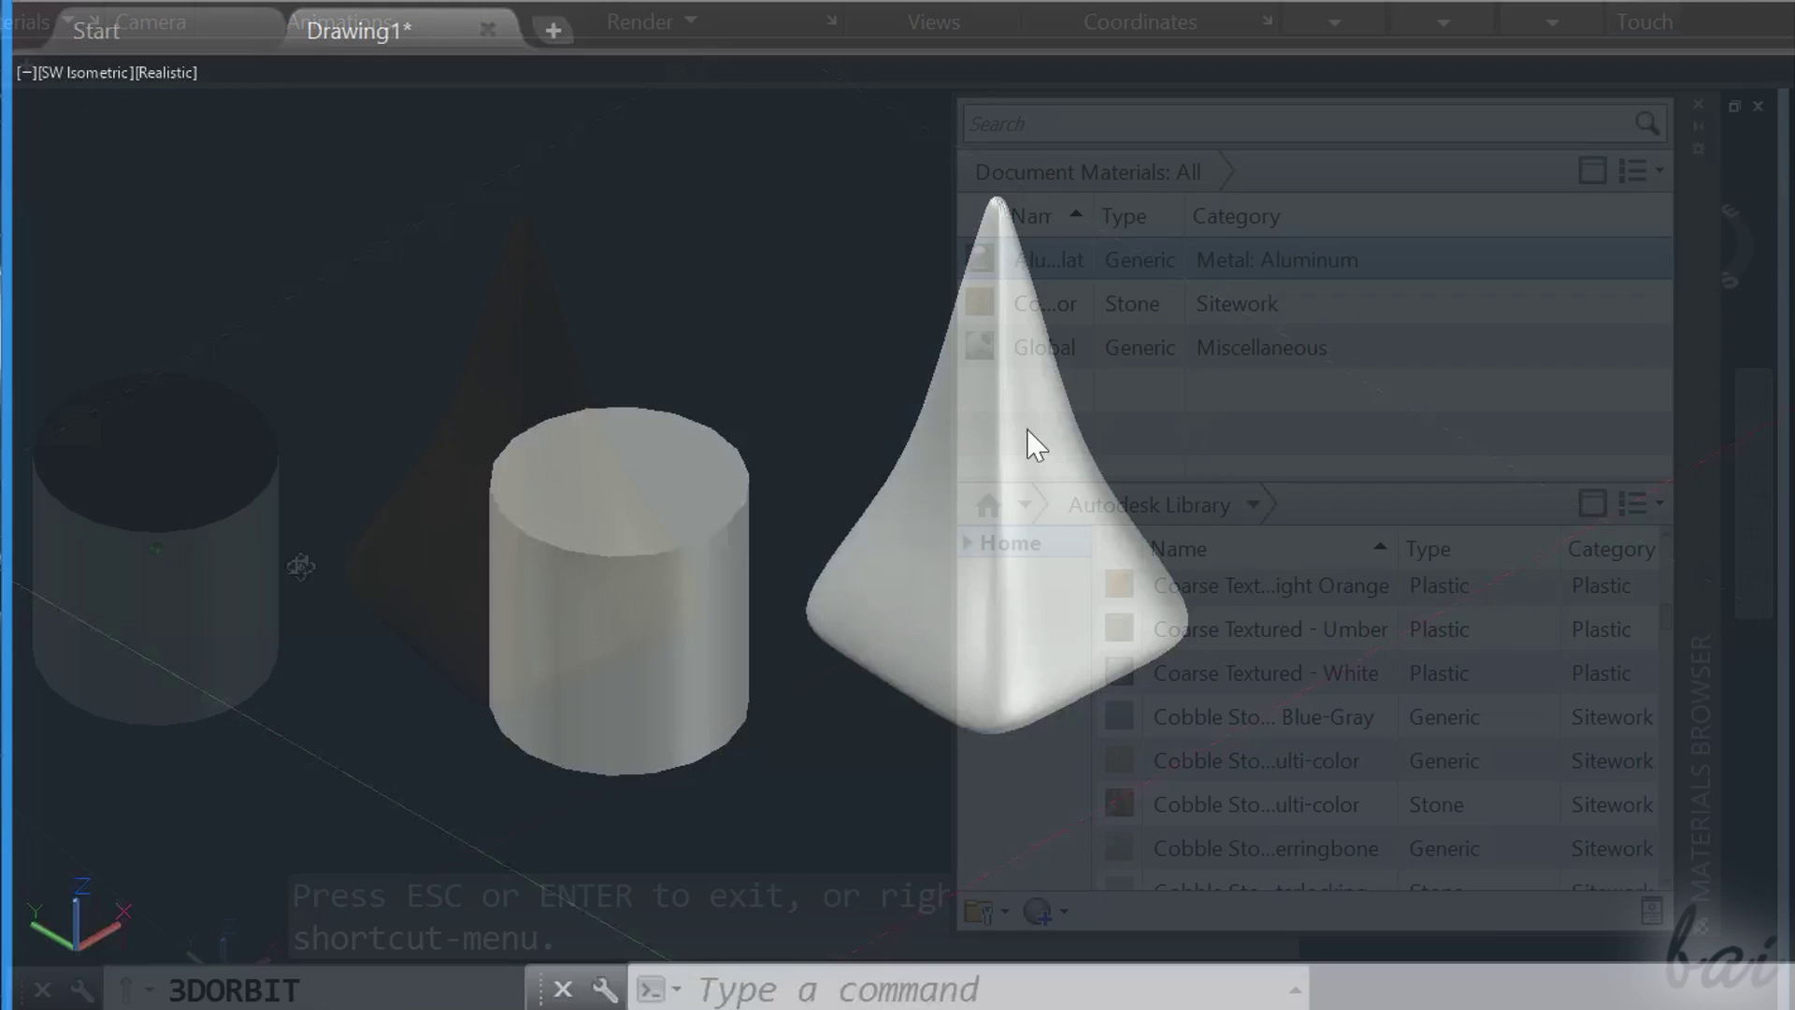
Step: Select the cylinder, then clear the selection
{"action": "scroll", "coordinate": [775, 307], "scroll_direction": "down", "scroll_amount": 6}
{"action": "scroll", "coordinate": [581, 389], "scroll_direction": "up", "scroll_amount": 7}
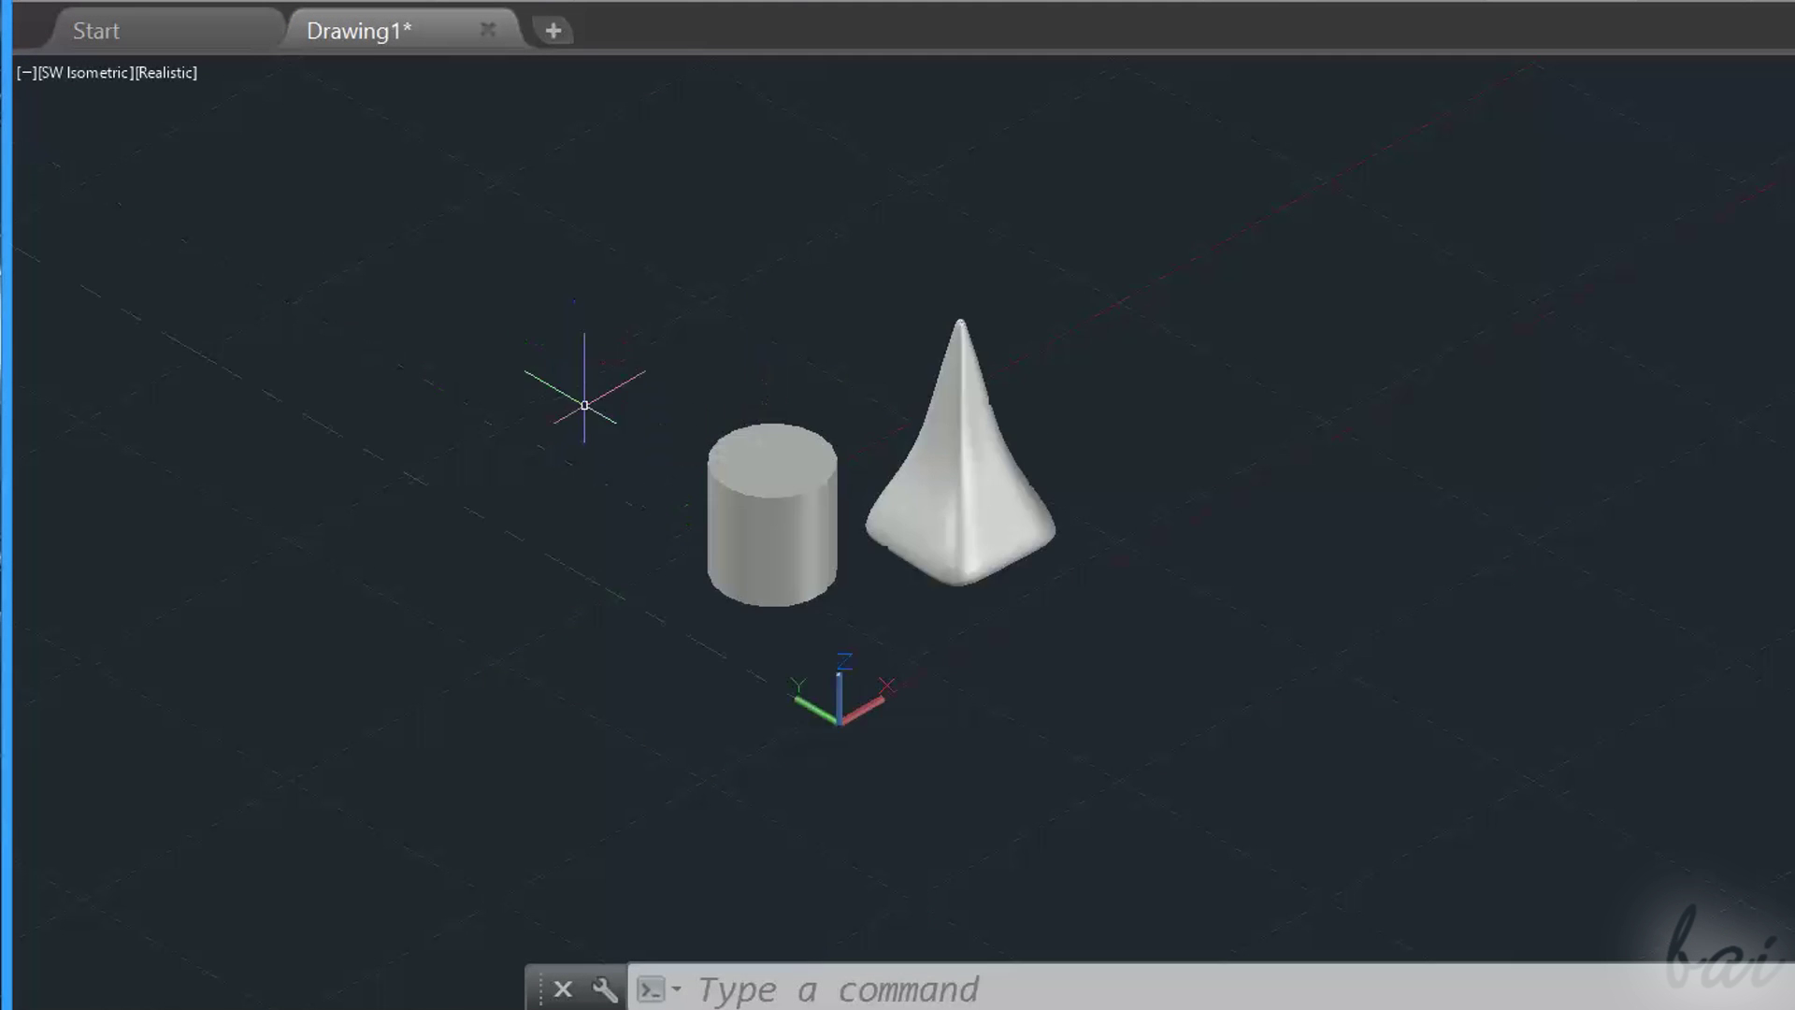
{"action": "left_click", "coordinate": [742, 514]}
{"action": "key", "text": "Escape"}
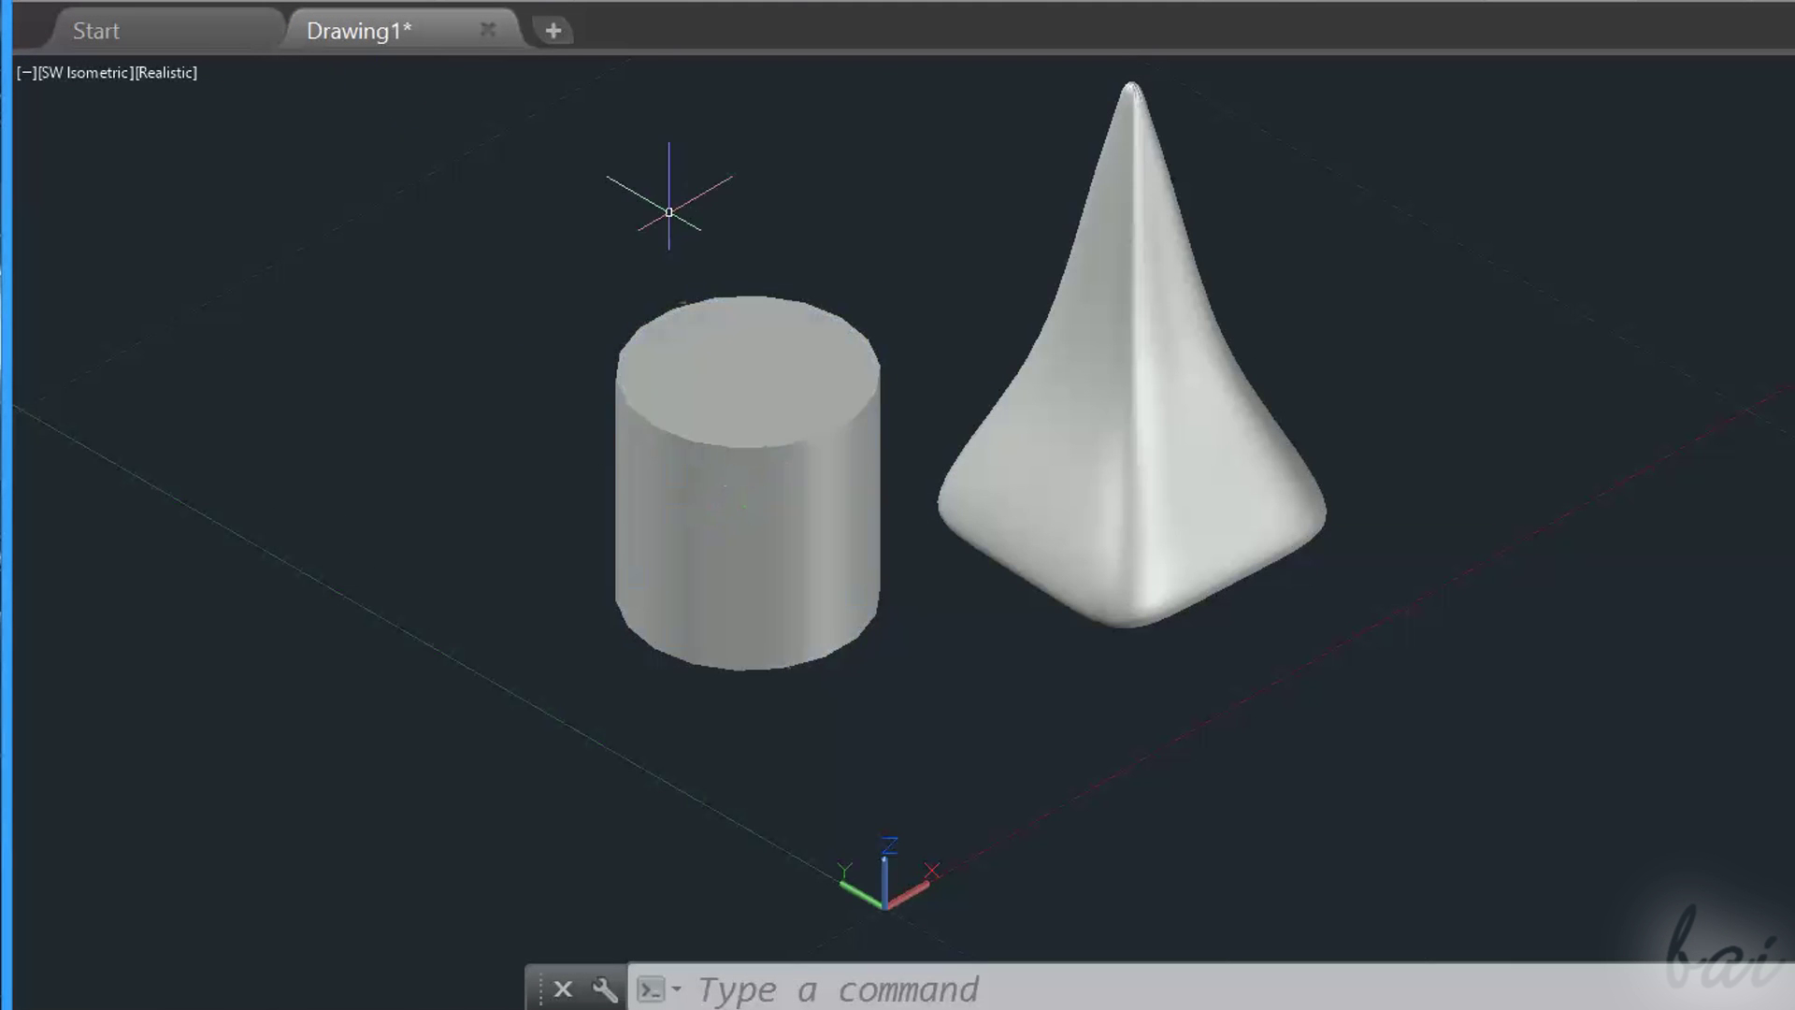
Step: Cycle the visual style through 2D Wireframe, Wireframe, 2D Wireframe and then Realistic
{"action": "left_click", "coordinate": [164, 74]}
{"action": "left_click", "coordinate": [217, 151]}
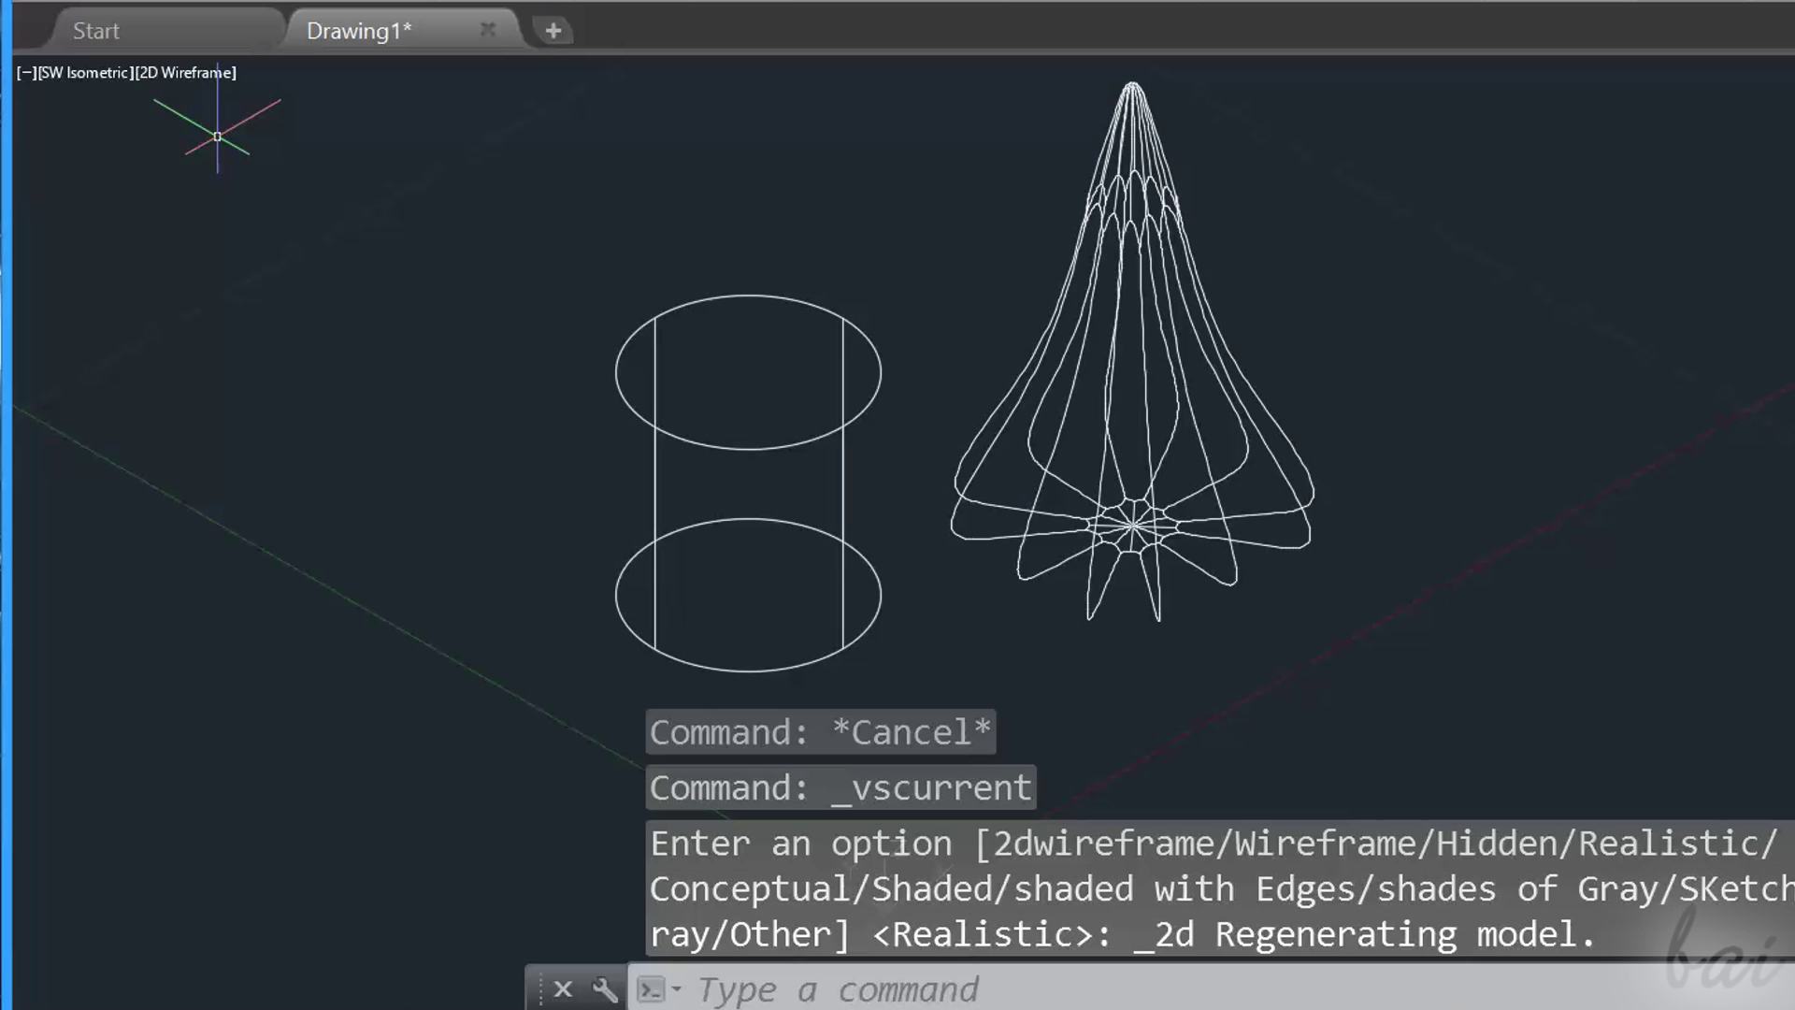
{"action": "left_click", "coordinate": [188, 76]}
{"action": "left_click", "coordinate": [296, 462]}
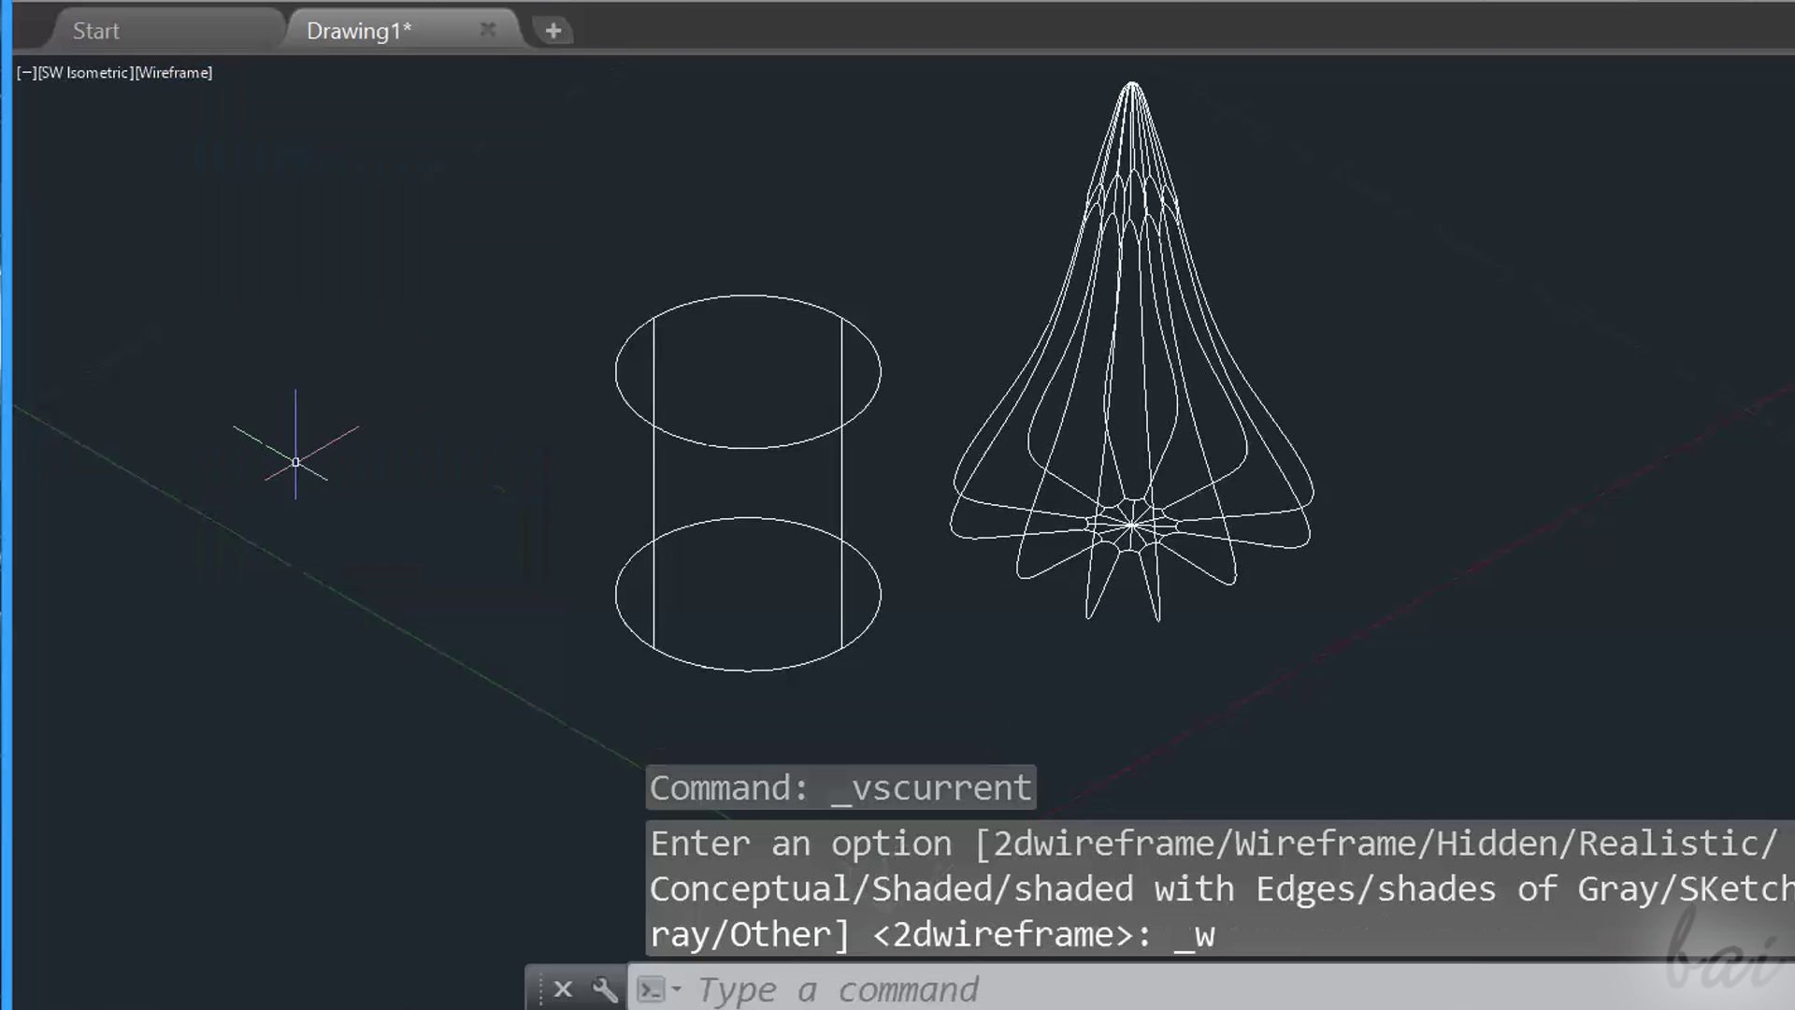
{"action": "left_click", "coordinate": [155, 75]}
{"action": "left_click", "coordinate": [210, 152]}
{"action": "left_click", "coordinate": [198, 78]}
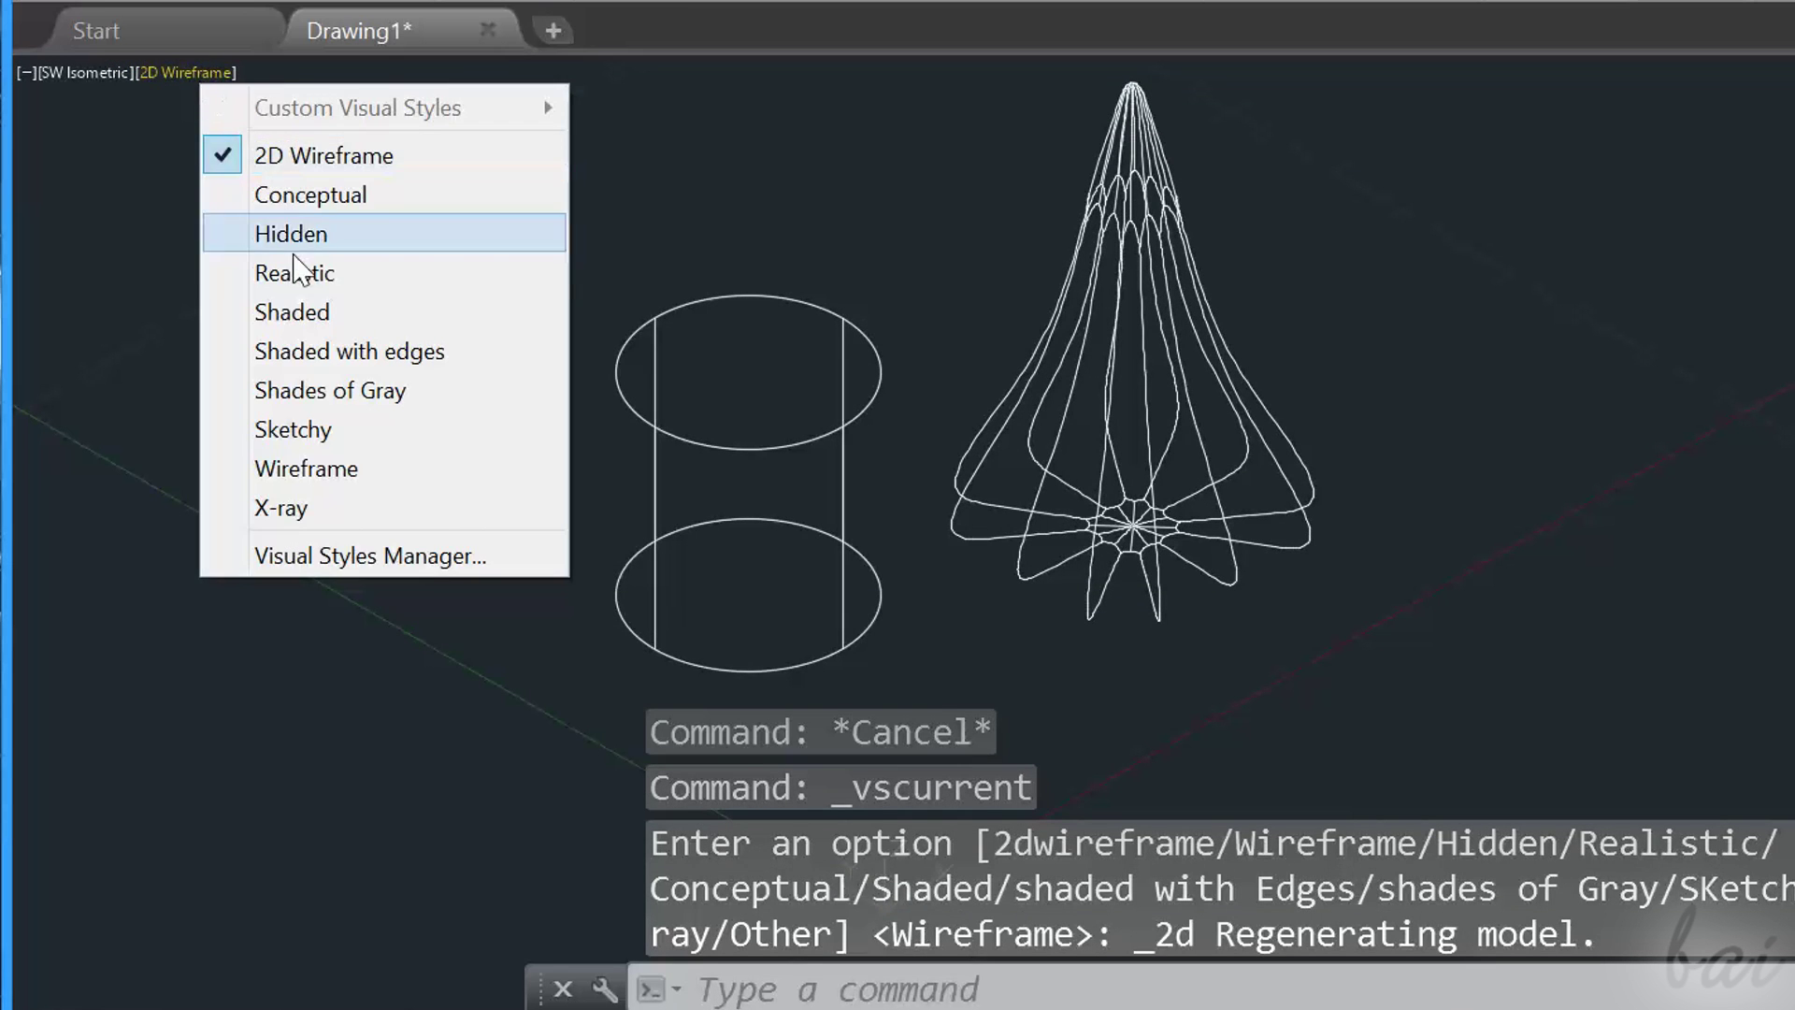
{"action": "left_click", "coordinate": [280, 264]}
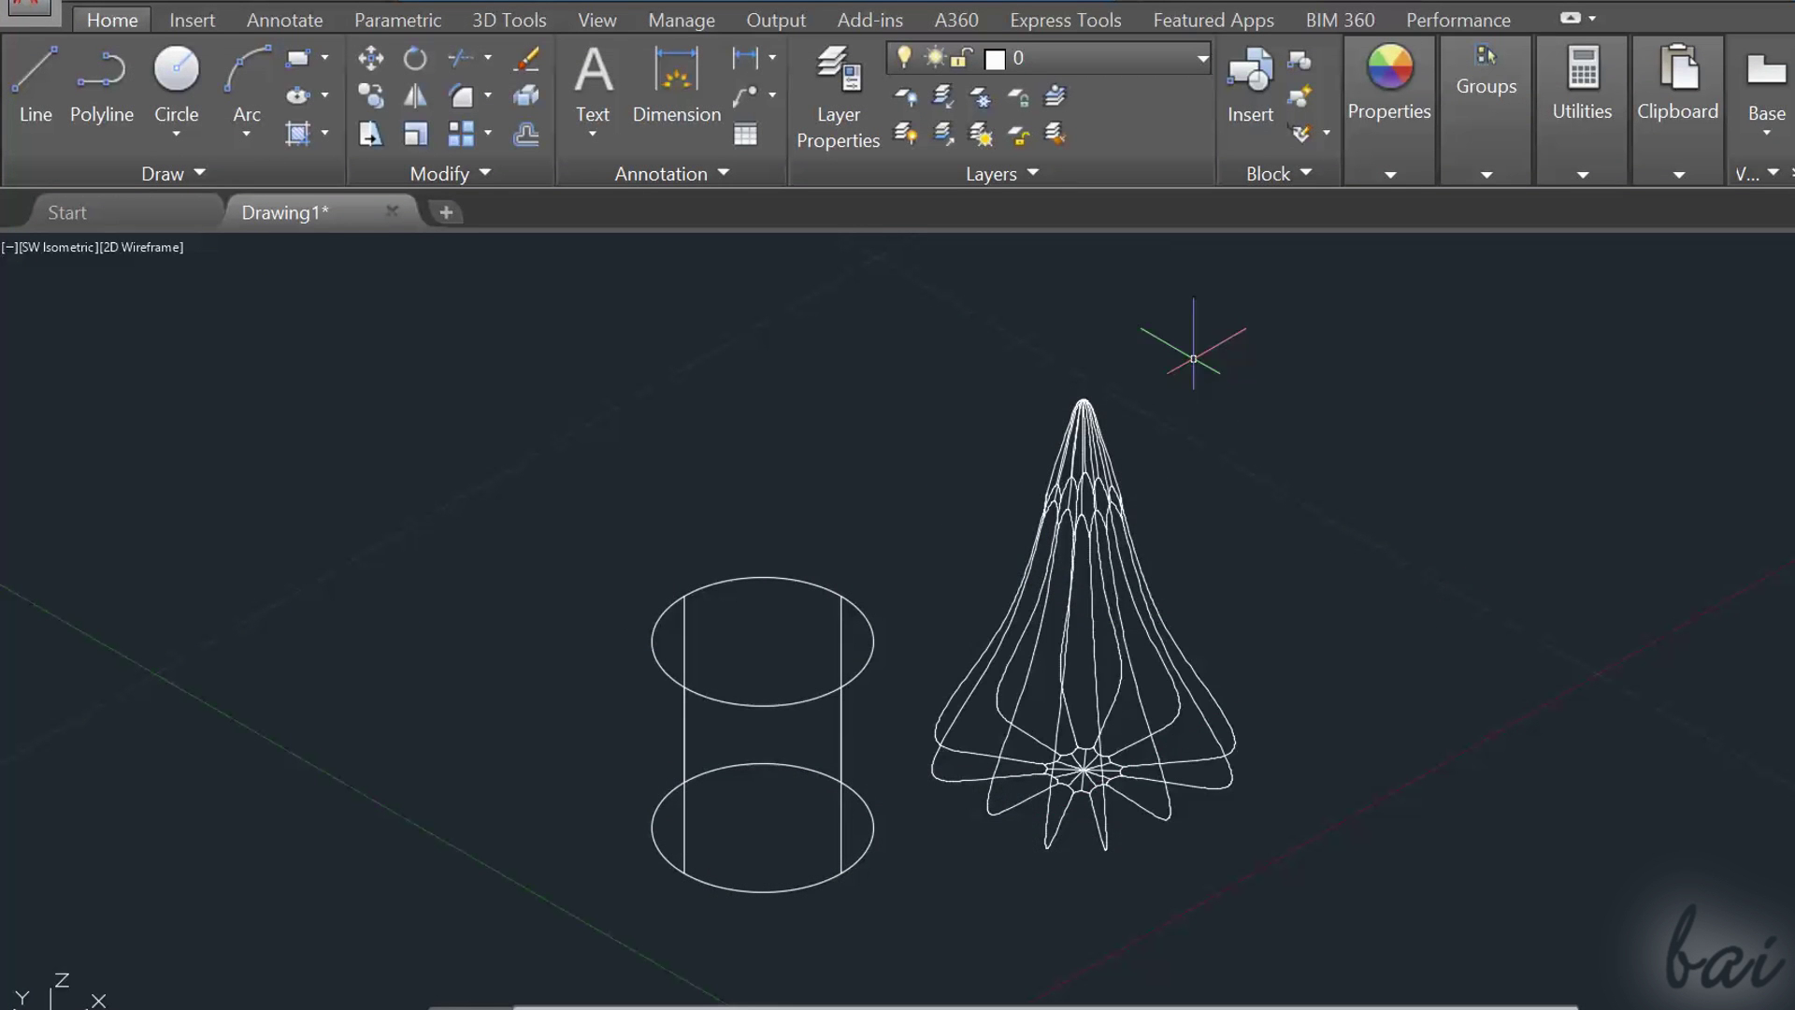
Step: Set the lofted solid's color to dark green (19,155,72) and switch the view to Realistic
{"action": "left_click", "coordinate": [1109, 561]}
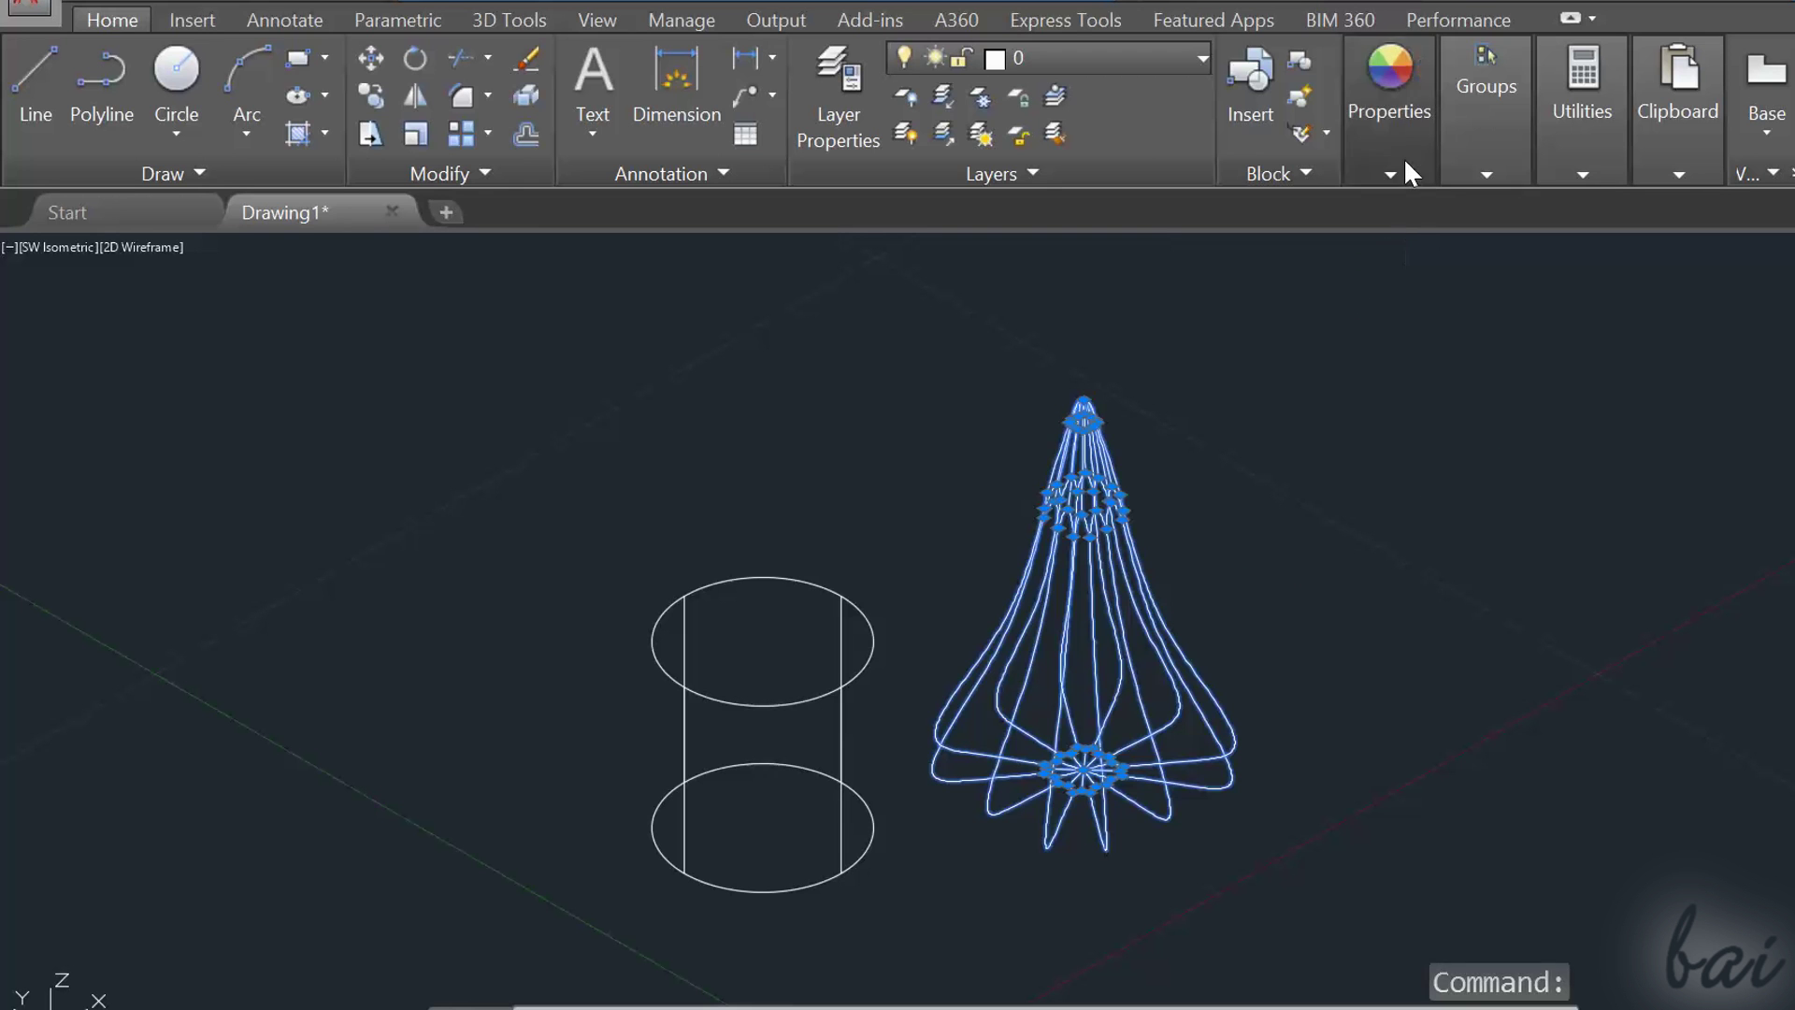
{"action": "left_click", "coordinate": [1402, 161]}
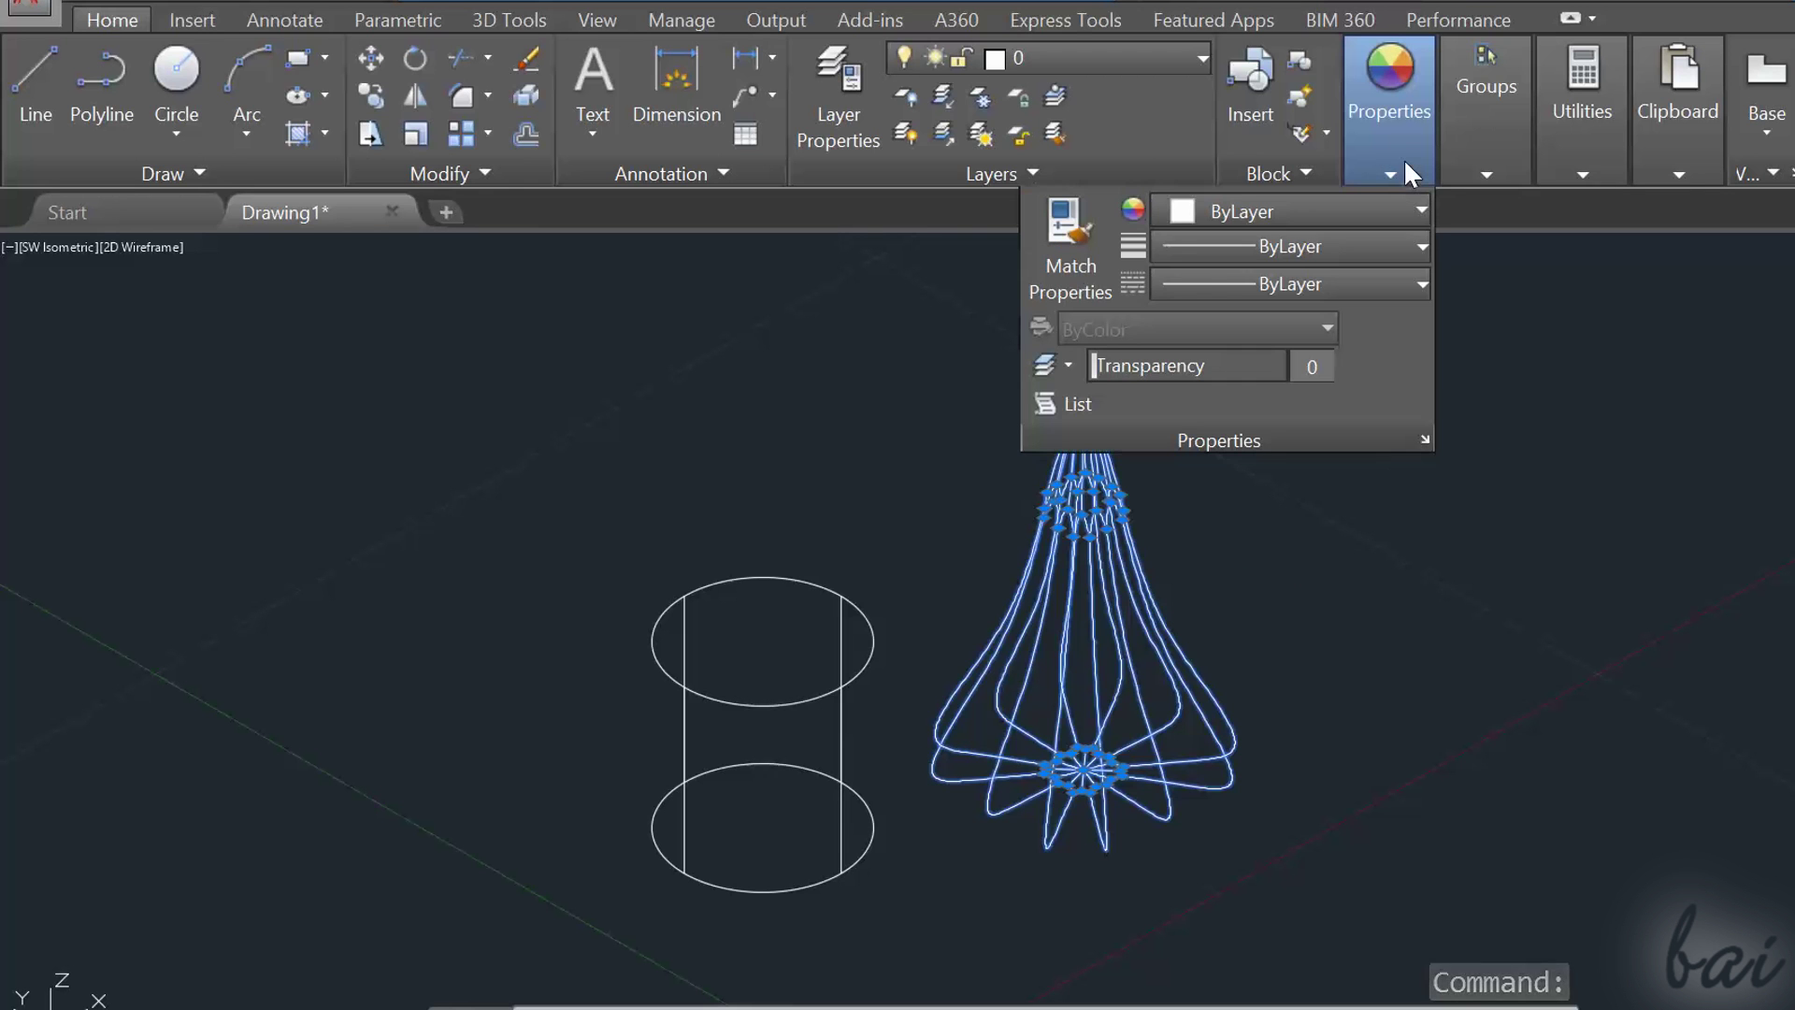
{"action": "left_click", "coordinate": [1342, 206]}
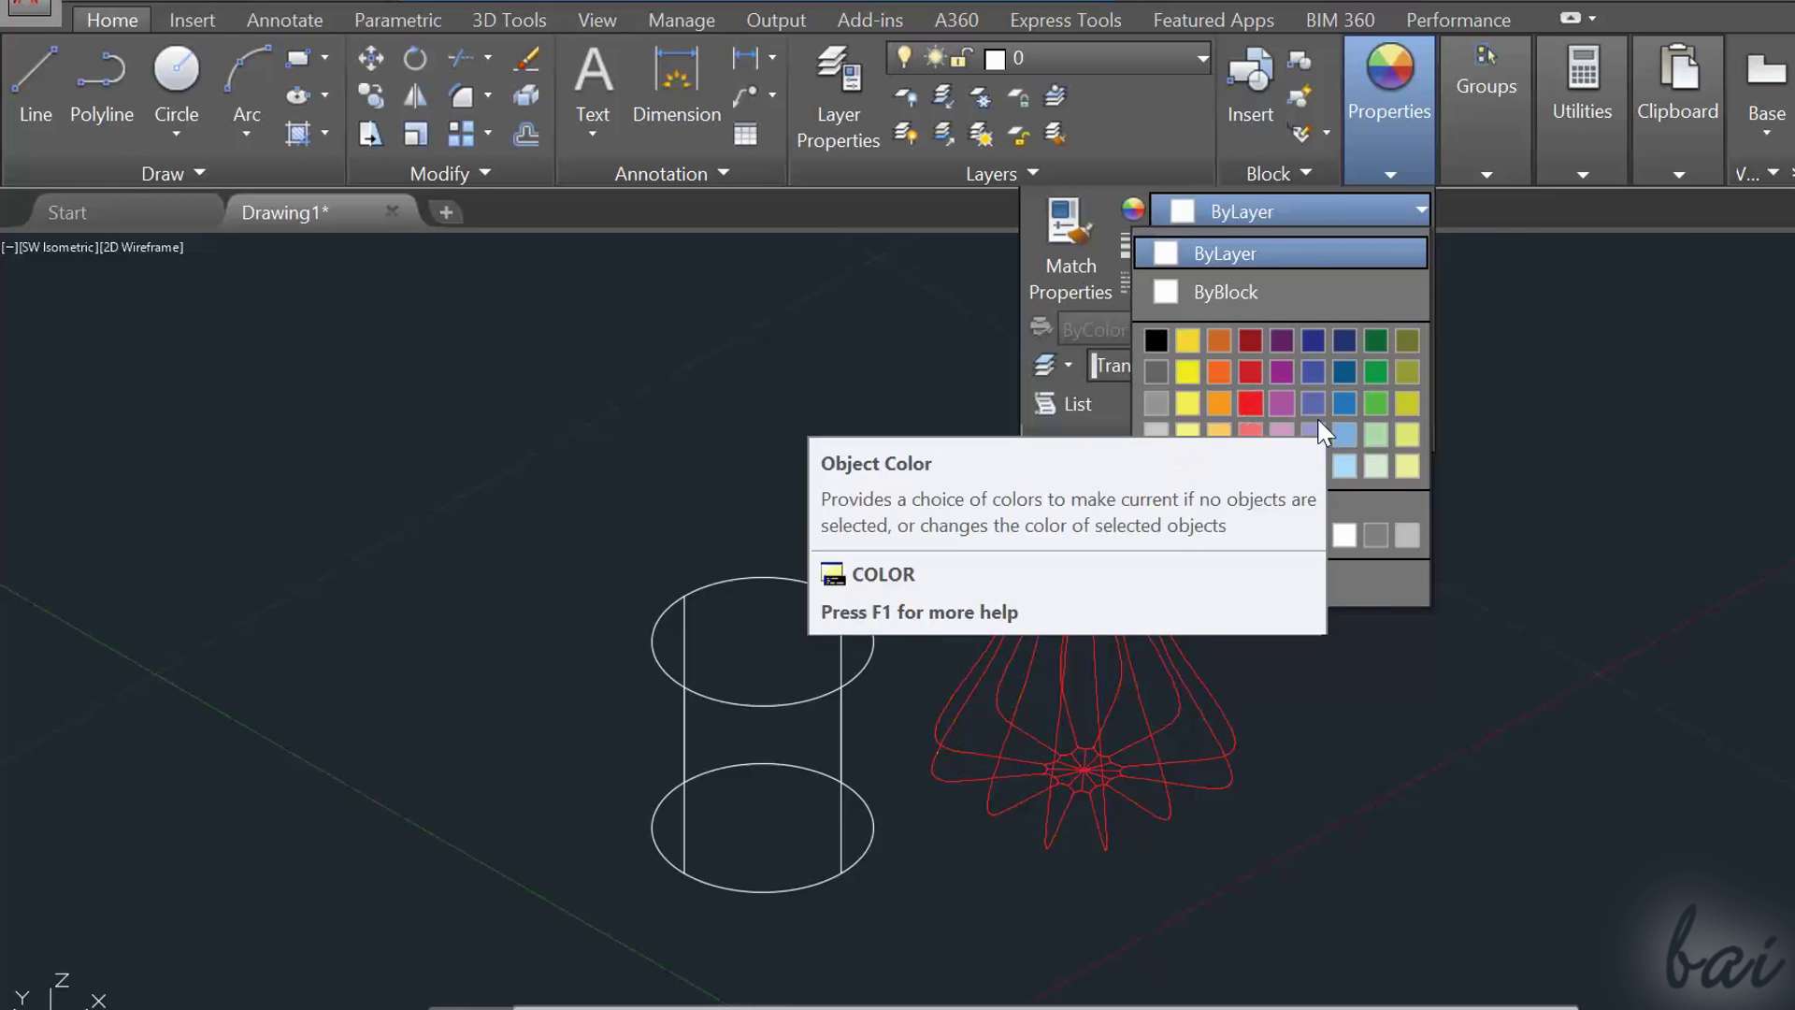
{"action": "left_click", "coordinate": [1375, 342]}
{"action": "key", "text": "Escape"}
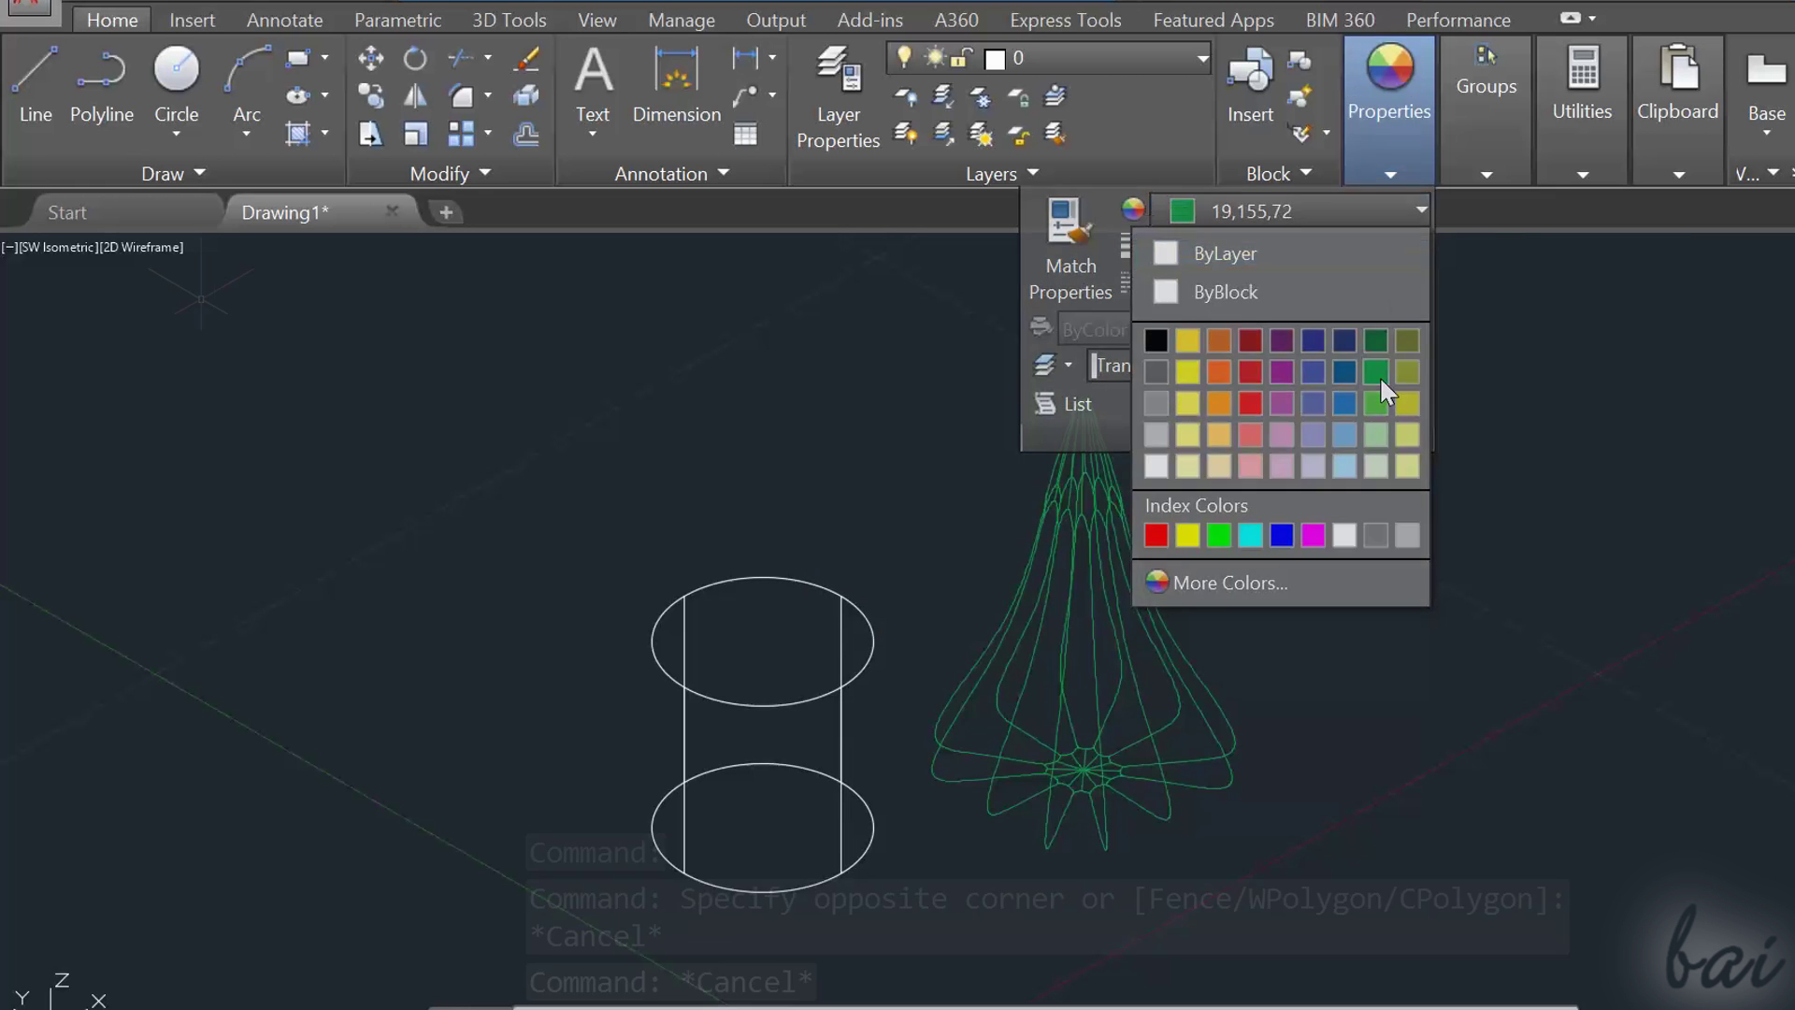
{"action": "left_click", "coordinate": [145, 249]}
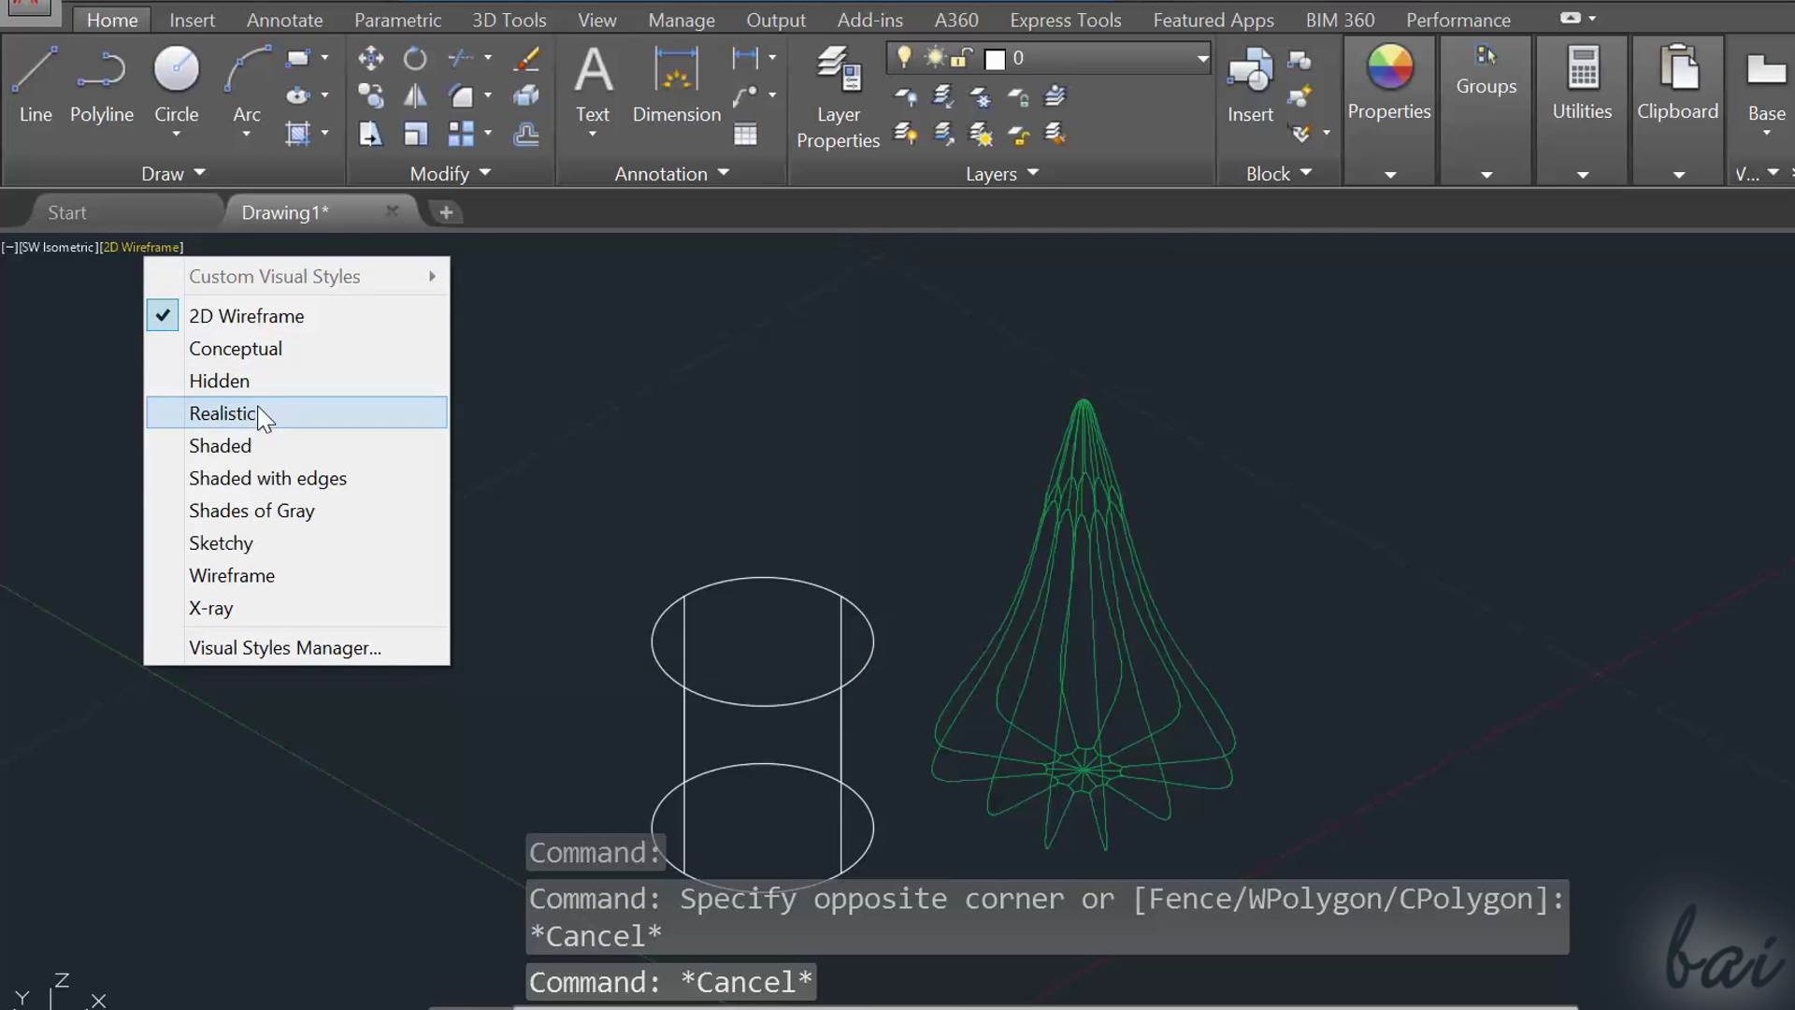
{"action": "left_click", "coordinate": [368, 412]}
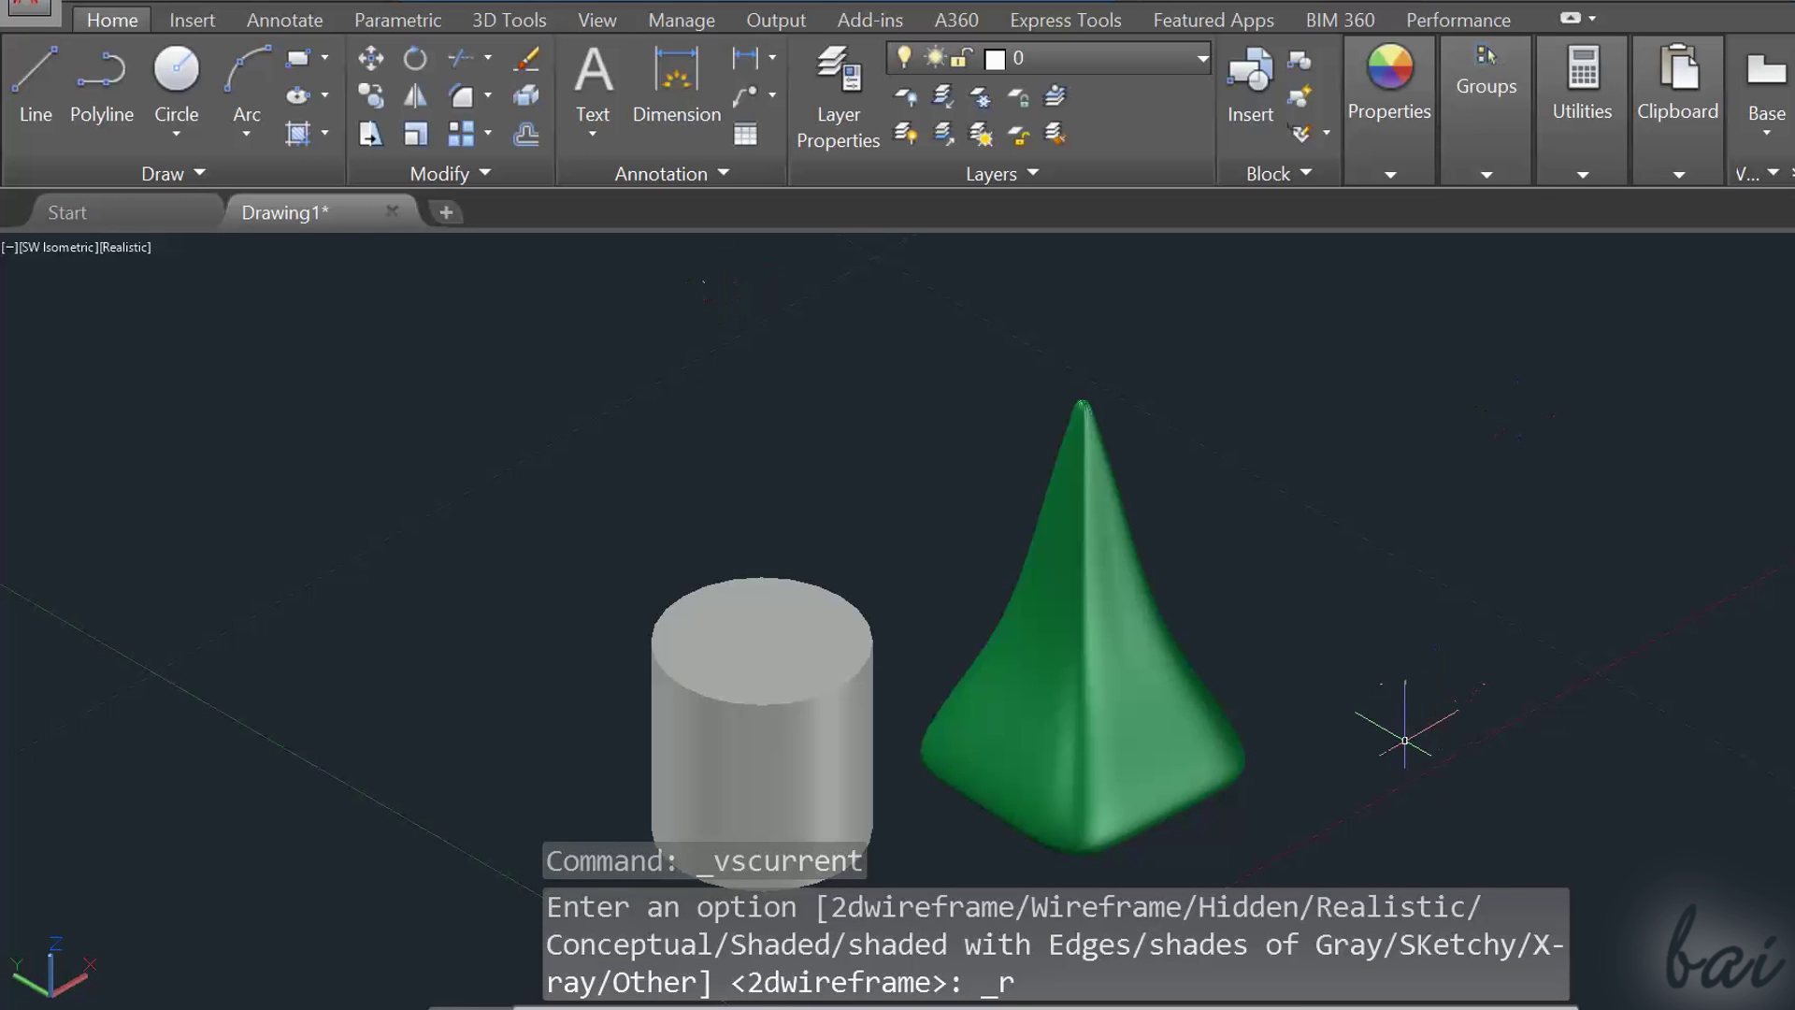
Step: Start Color Edges from Solid Editing and select two edges of the green lofted solid
{"action": "left_click", "coordinate": [509, 19]}
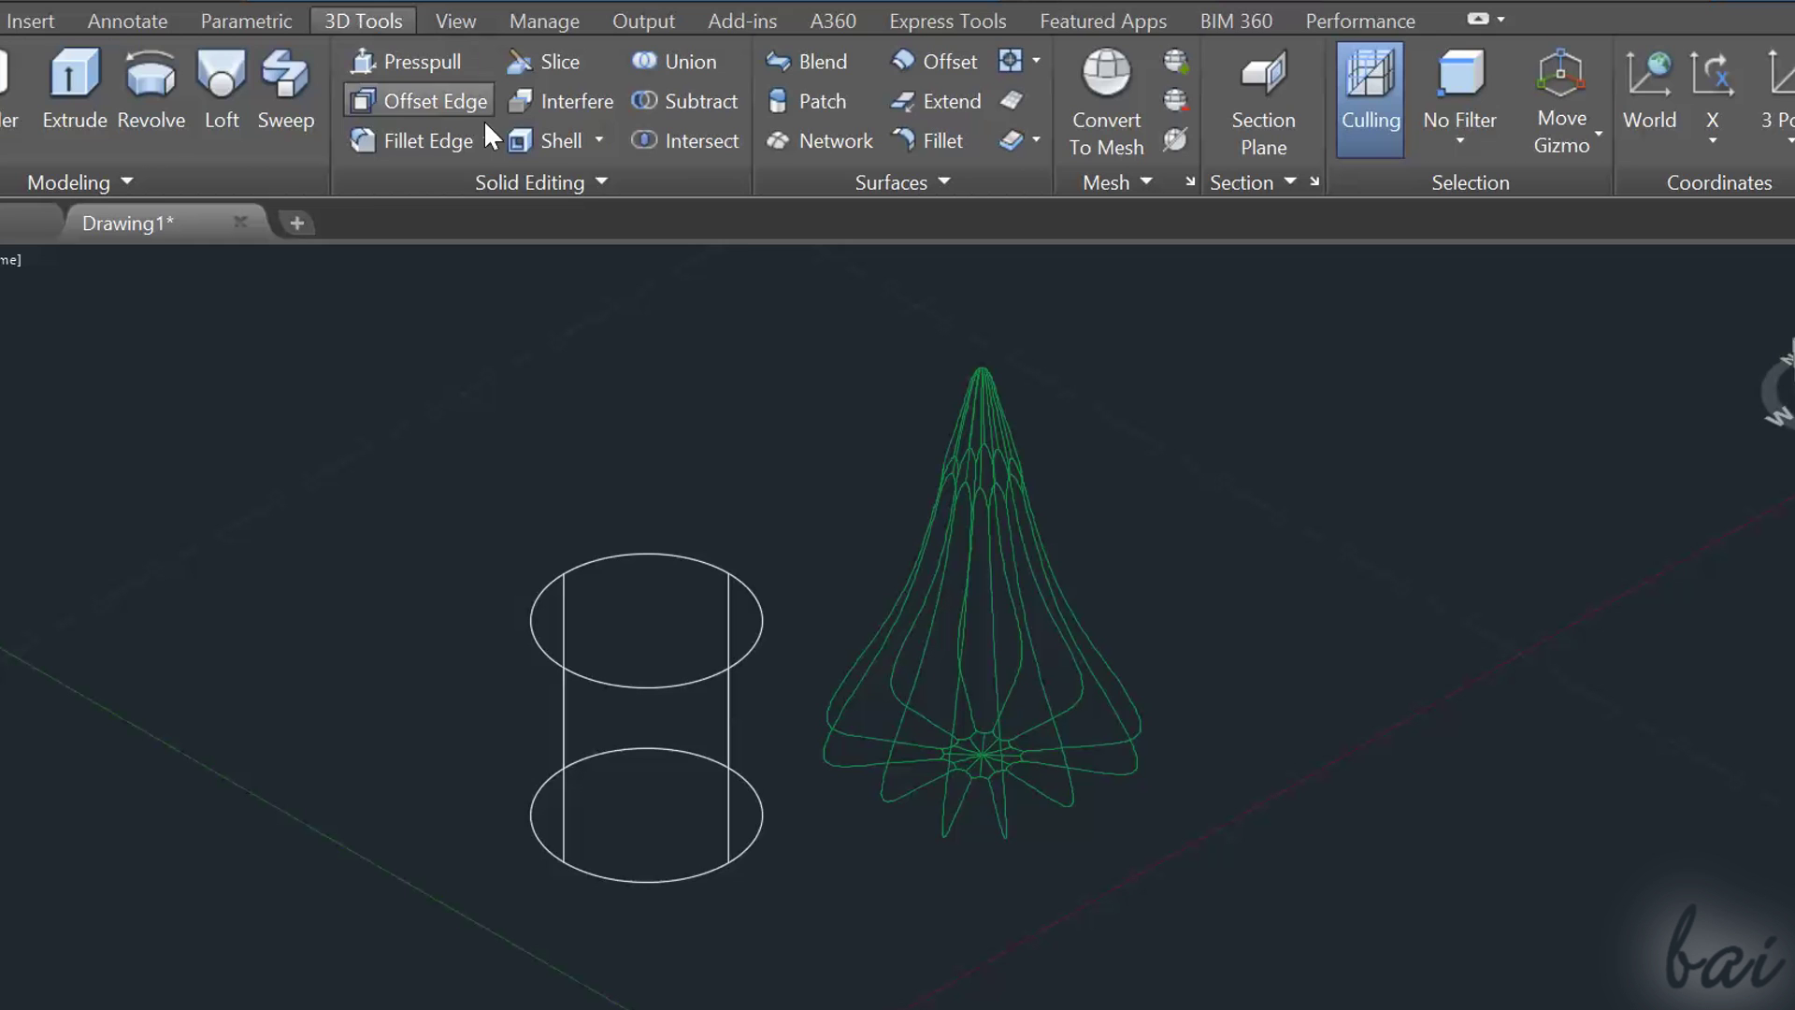
{"action": "left_click", "coordinate": [579, 176]}
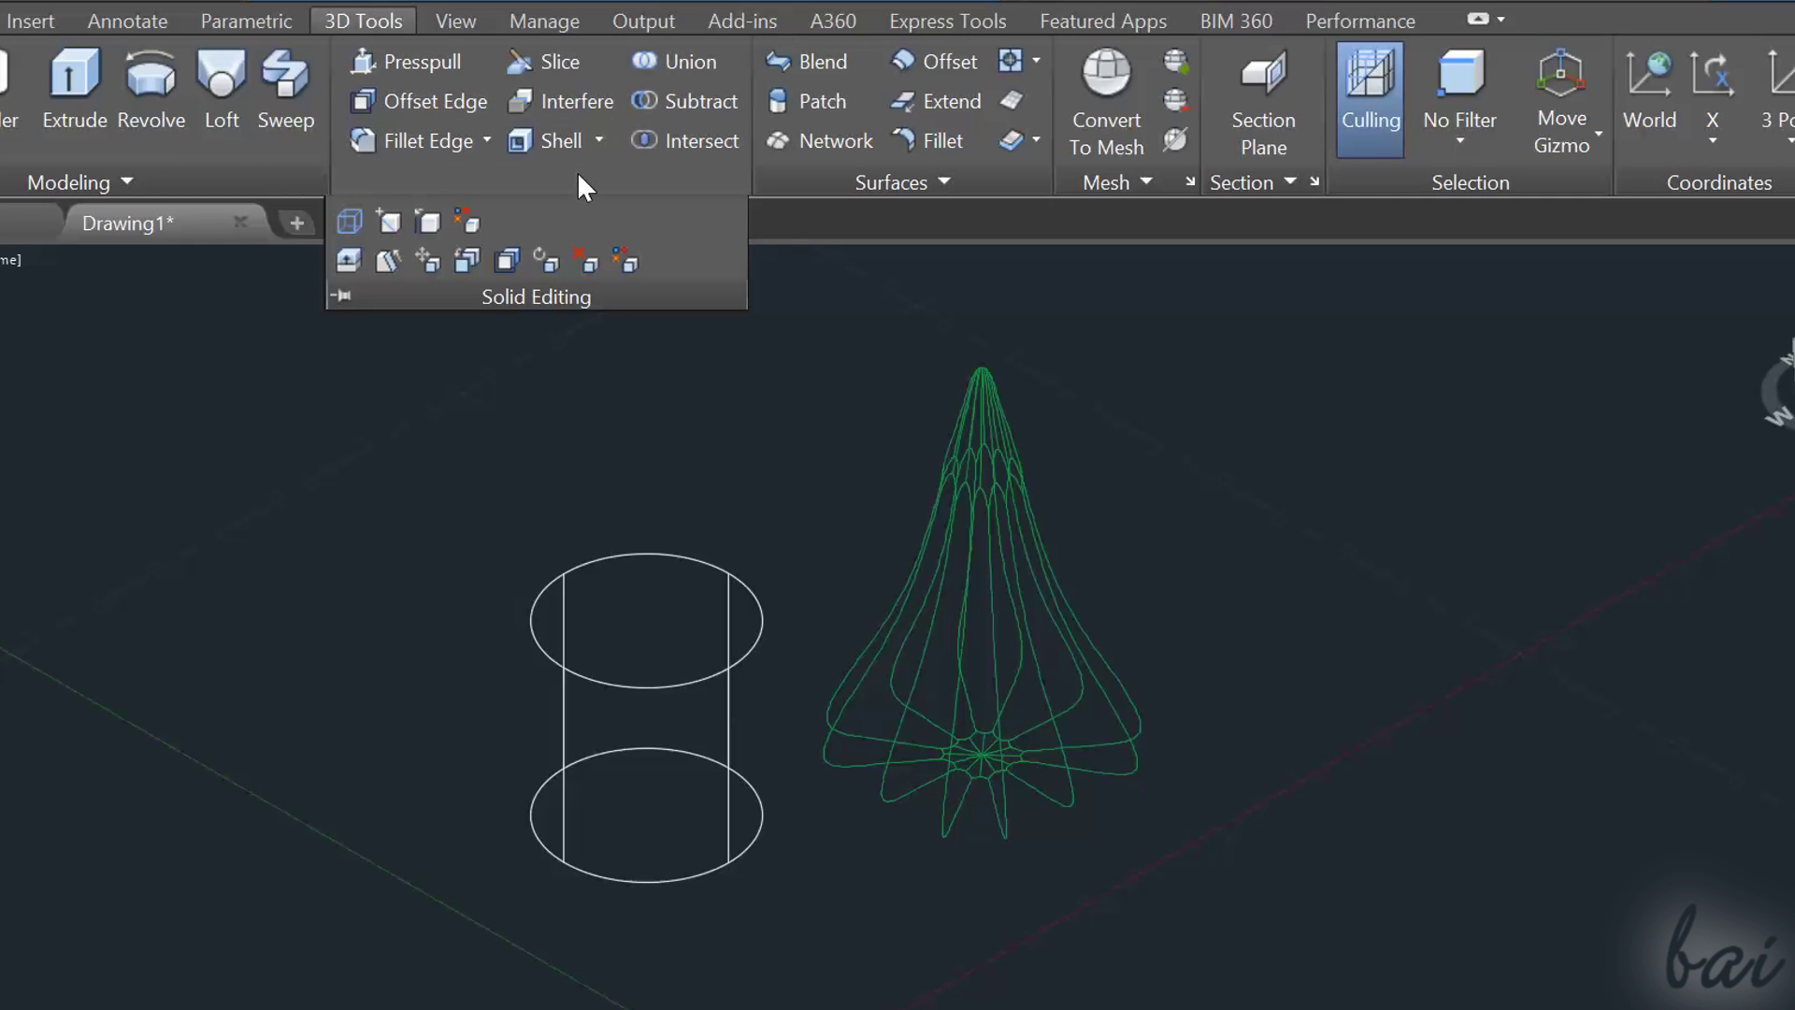
{"action": "left_click", "coordinate": [467, 221]}
{"action": "left_click", "coordinate": [993, 654]}
{"action": "scroll", "coordinate": [1072, 578], "scroll_direction": "up", "scroll_amount": 2}
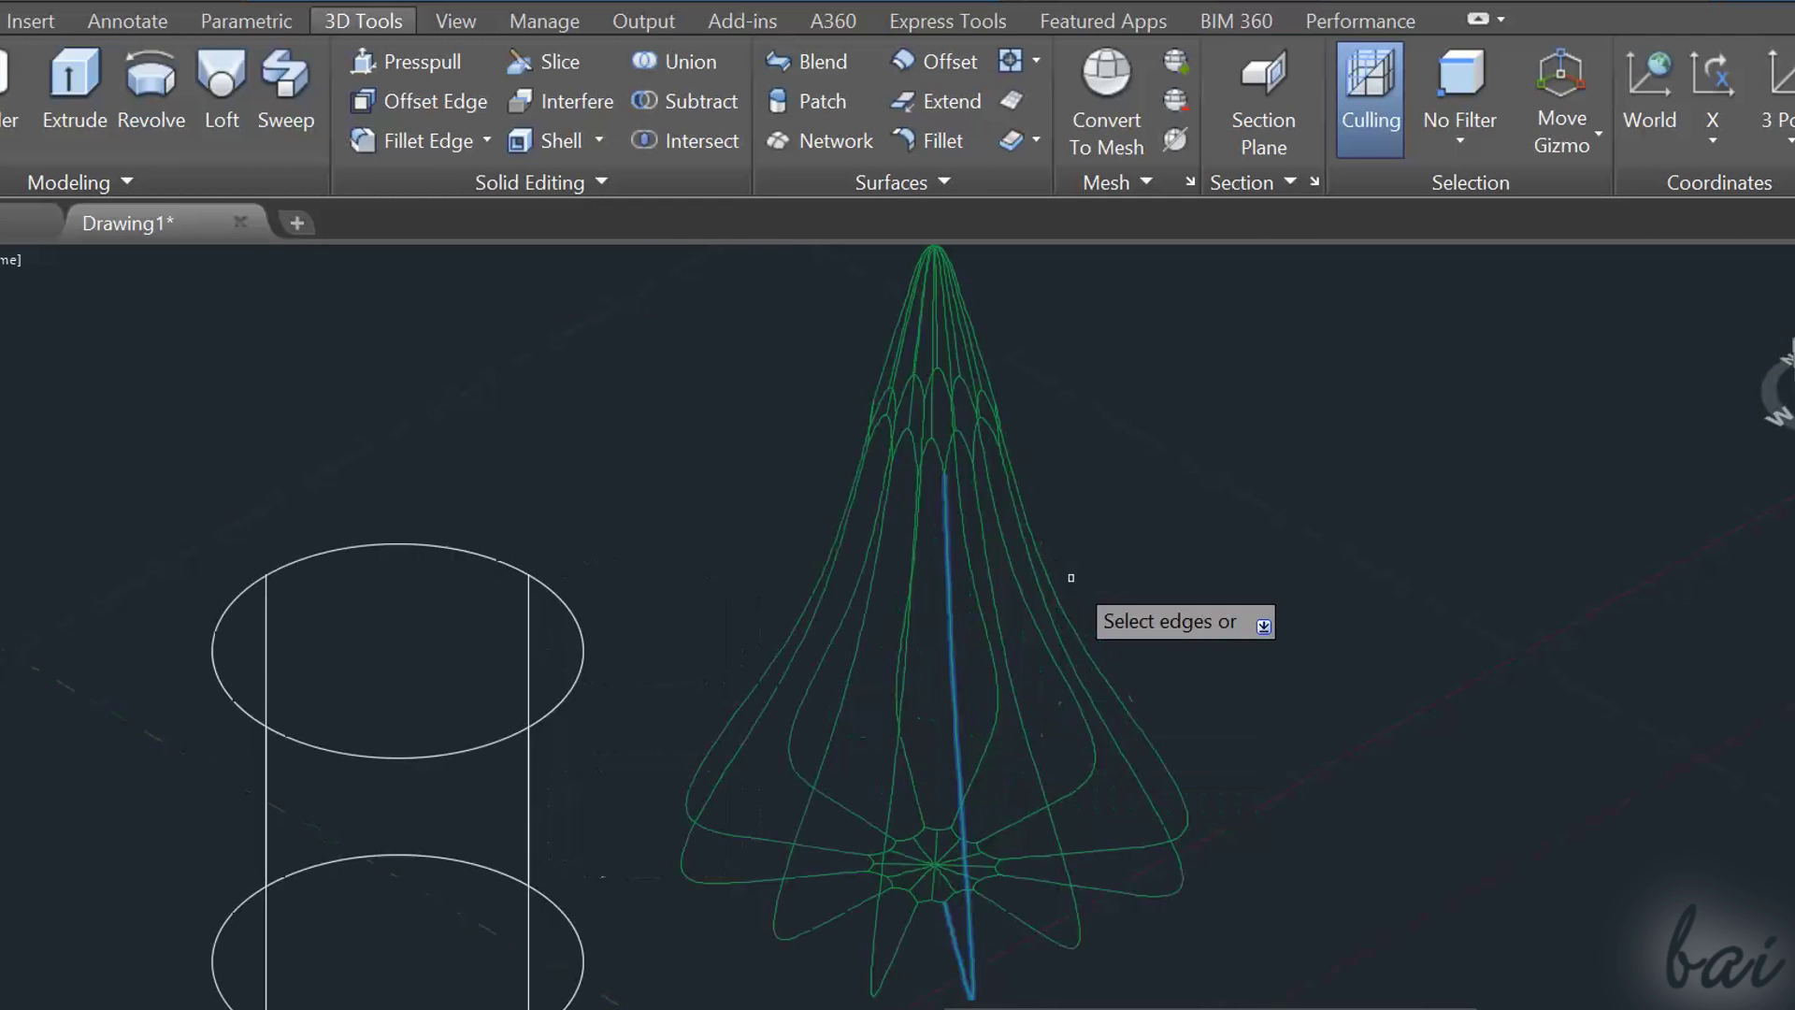
{"action": "left_click", "coordinate": [1019, 675]}
{"action": "scroll", "coordinate": [1042, 681], "scroll_direction": "down", "scroll_amount": 2}
{"action": "scroll", "coordinate": [926, 456], "scroll_direction": "up", "scroll_amount": 2}
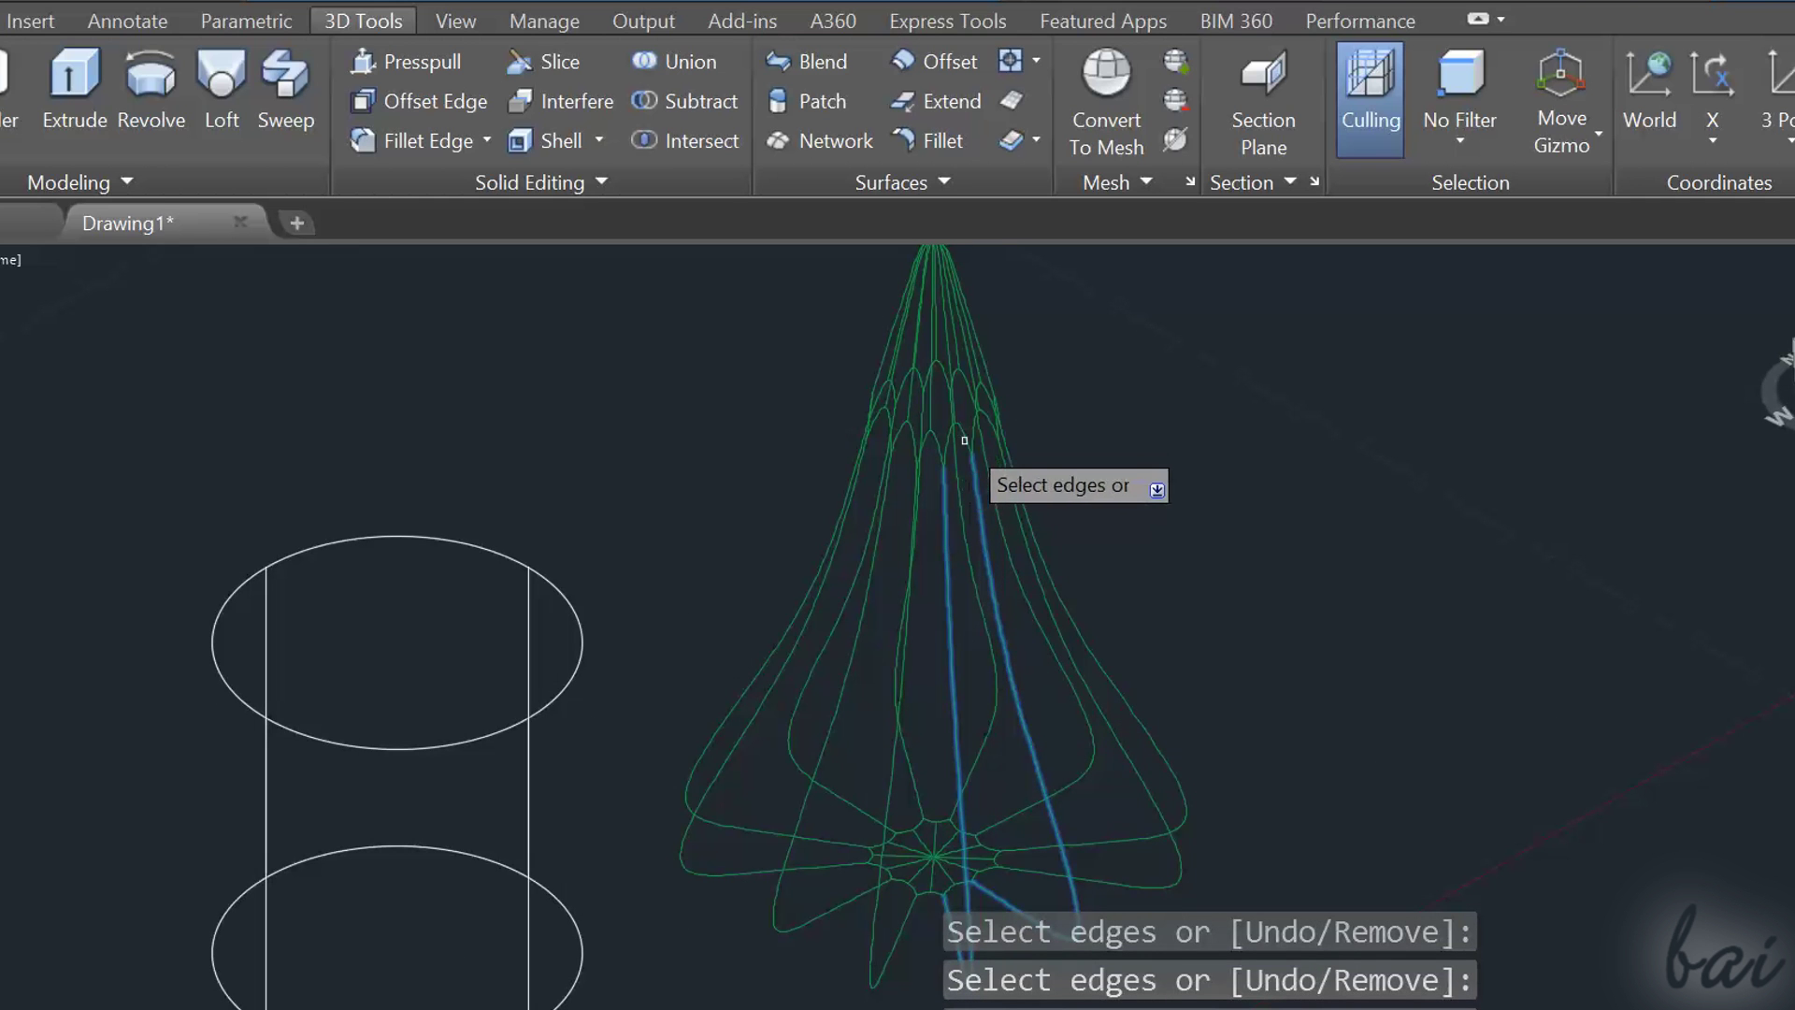
{"action": "scroll", "coordinate": [1099, 474], "scroll_direction": "down", "scroll_amount": 1}
{"action": "key", "text": "Return"}
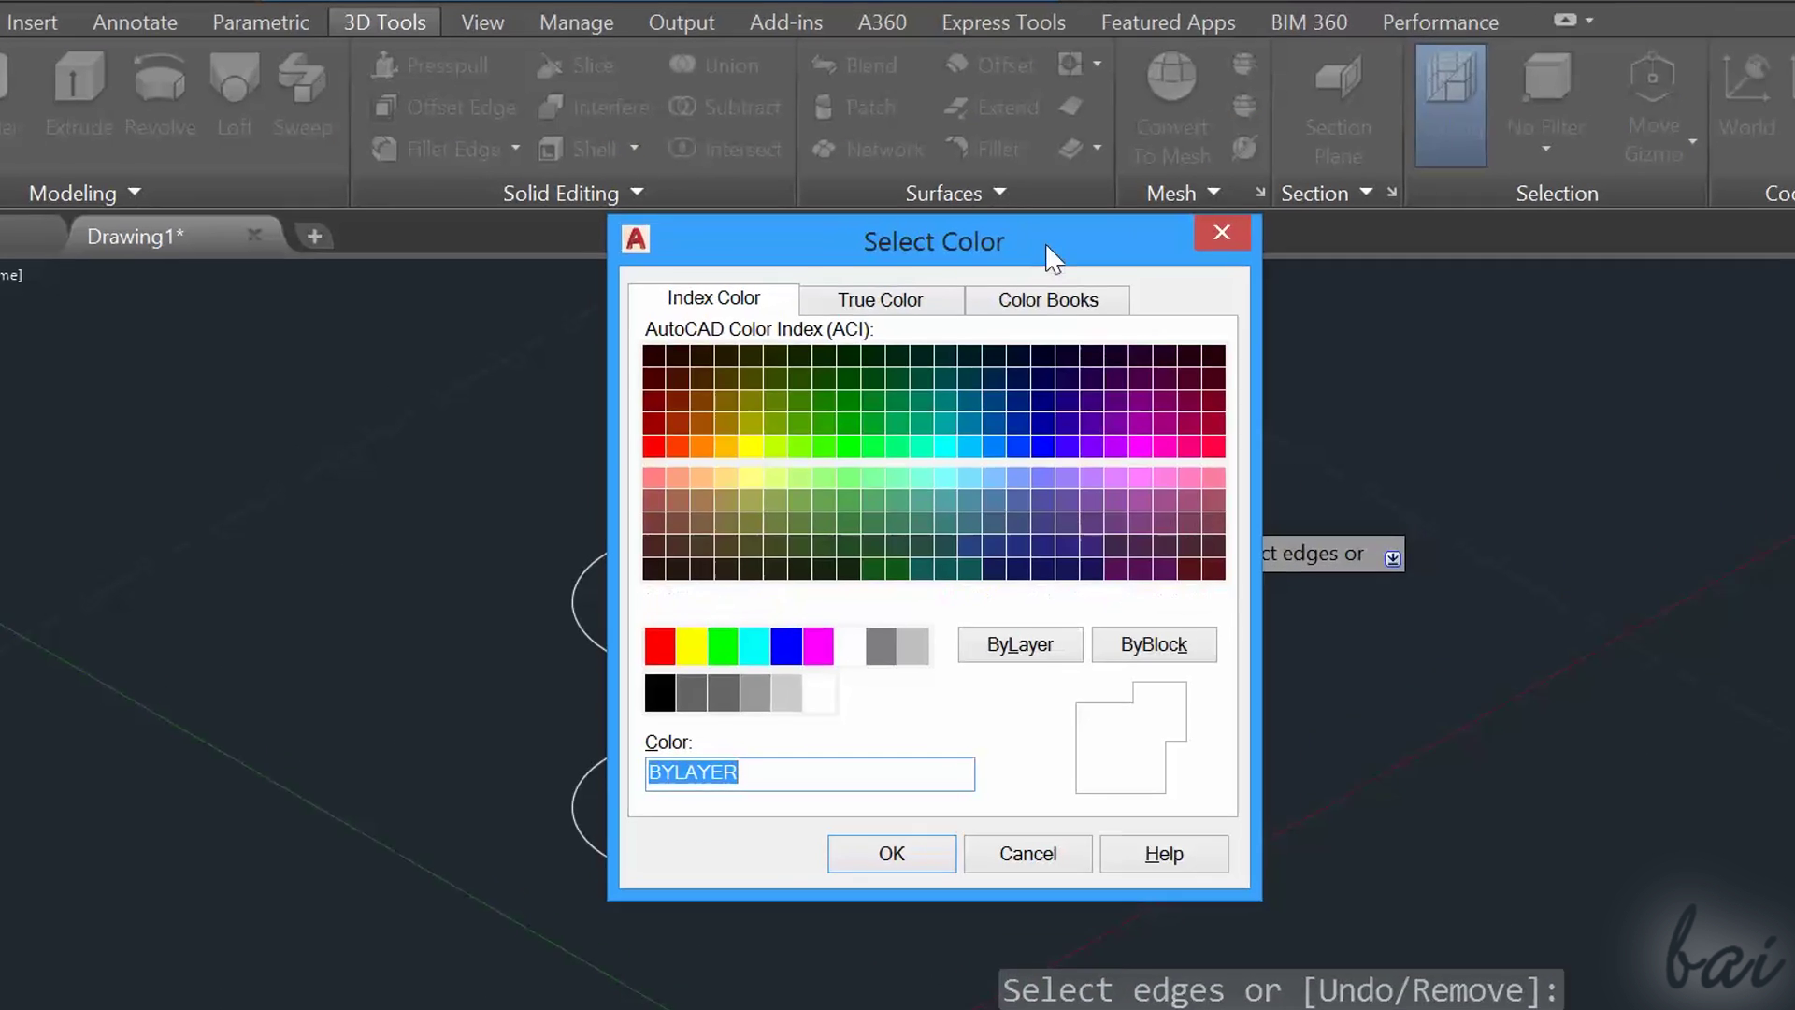
Step: Give the selected edges the true color 25,53,230 and confirm
{"action": "left_click_drag", "start_coordinate": [982, 236], "coordinate": [572, 234]}
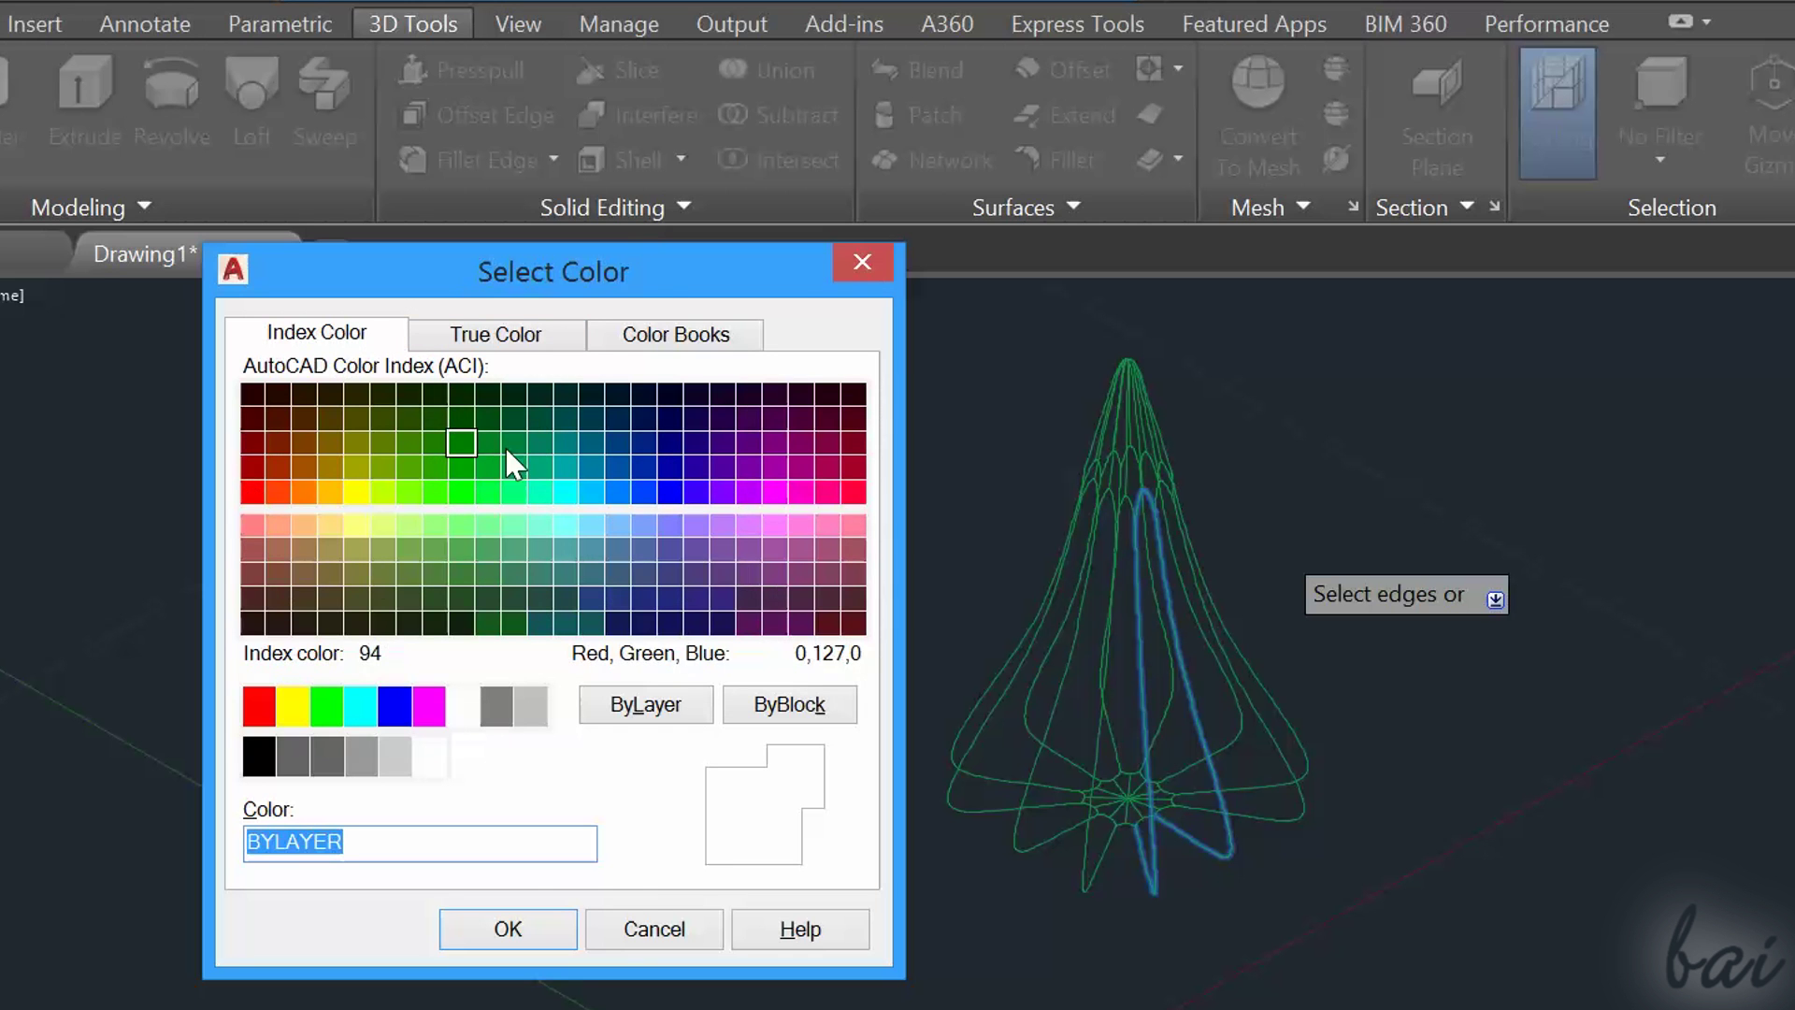
{"action": "left_click", "coordinate": [500, 350]}
{"action": "mouse_move", "coordinate": [517, 530]}
{"action": "left_mouse_down"}
{"action": "mouse_move", "coordinate": [384, 496]}
{"action": "mouse_move", "coordinate": [569, 621]}
{"action": "mouse_move", "coordinate": [384, 565]}
{"action": "mouse_move", "coordinate": [471, 510]}
{"action": "left_mouse_up"}
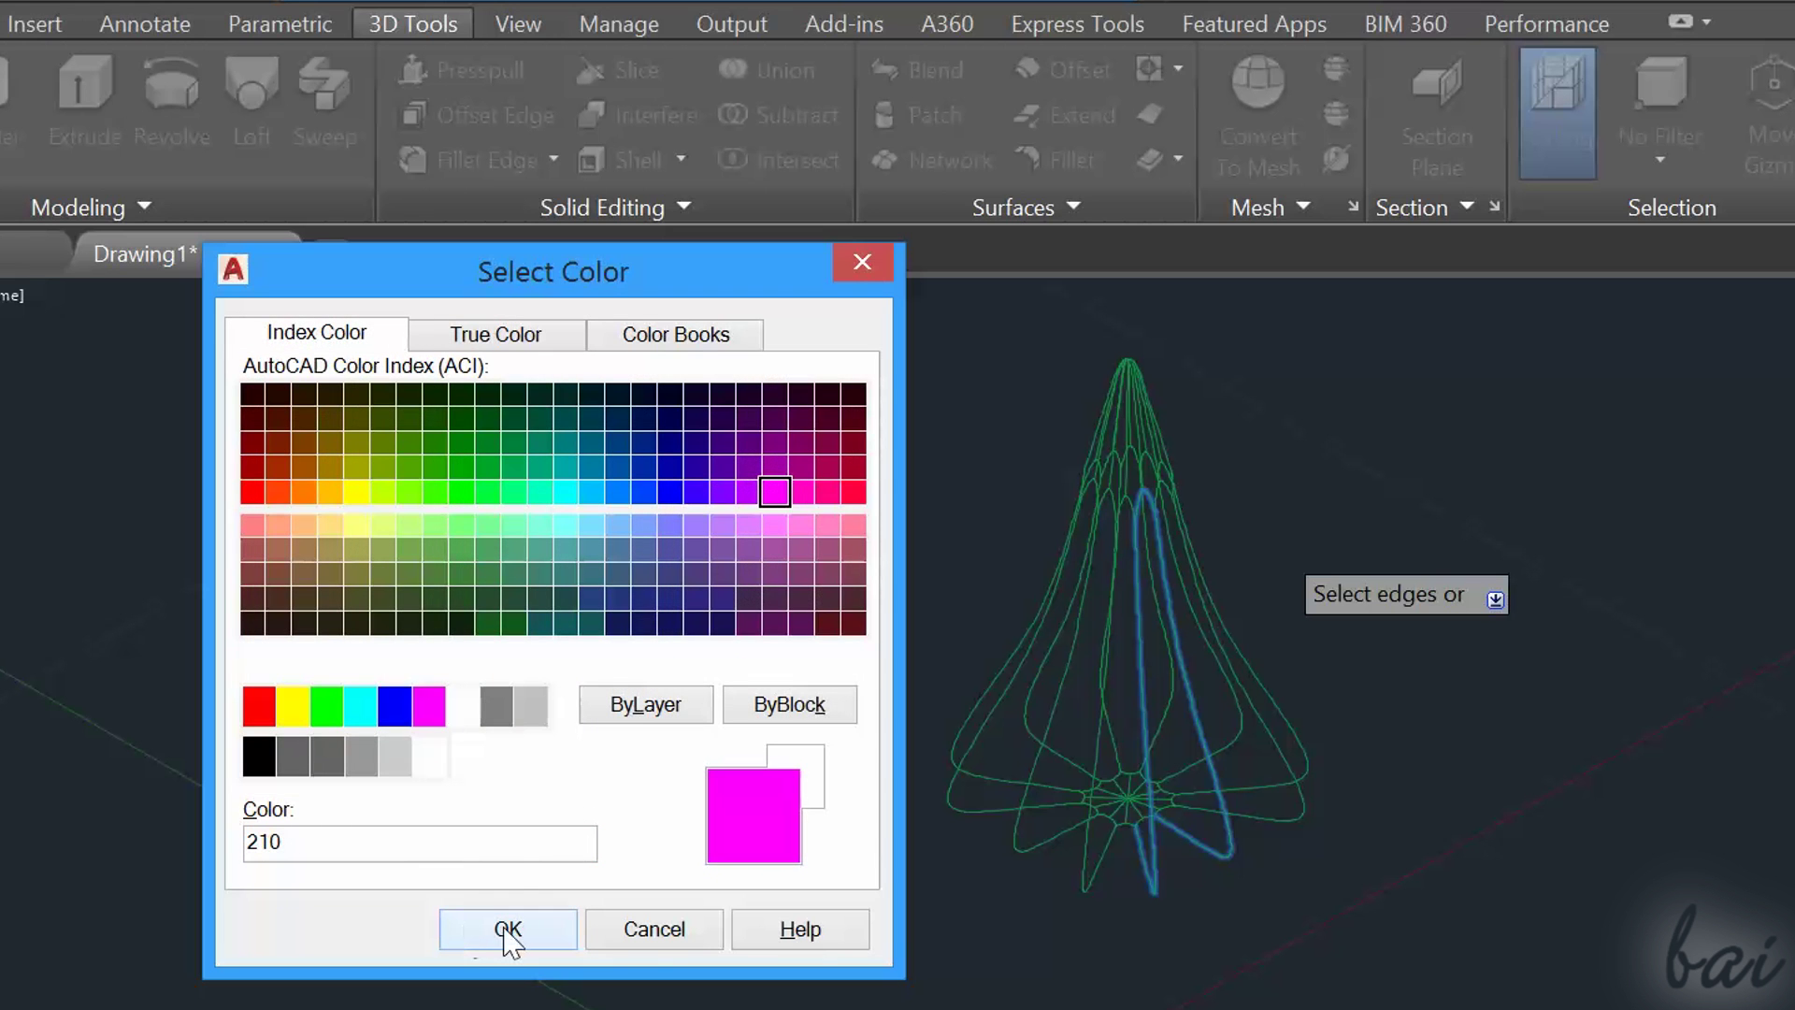
{"action": "left_click", "coordinate": [507, 931]}
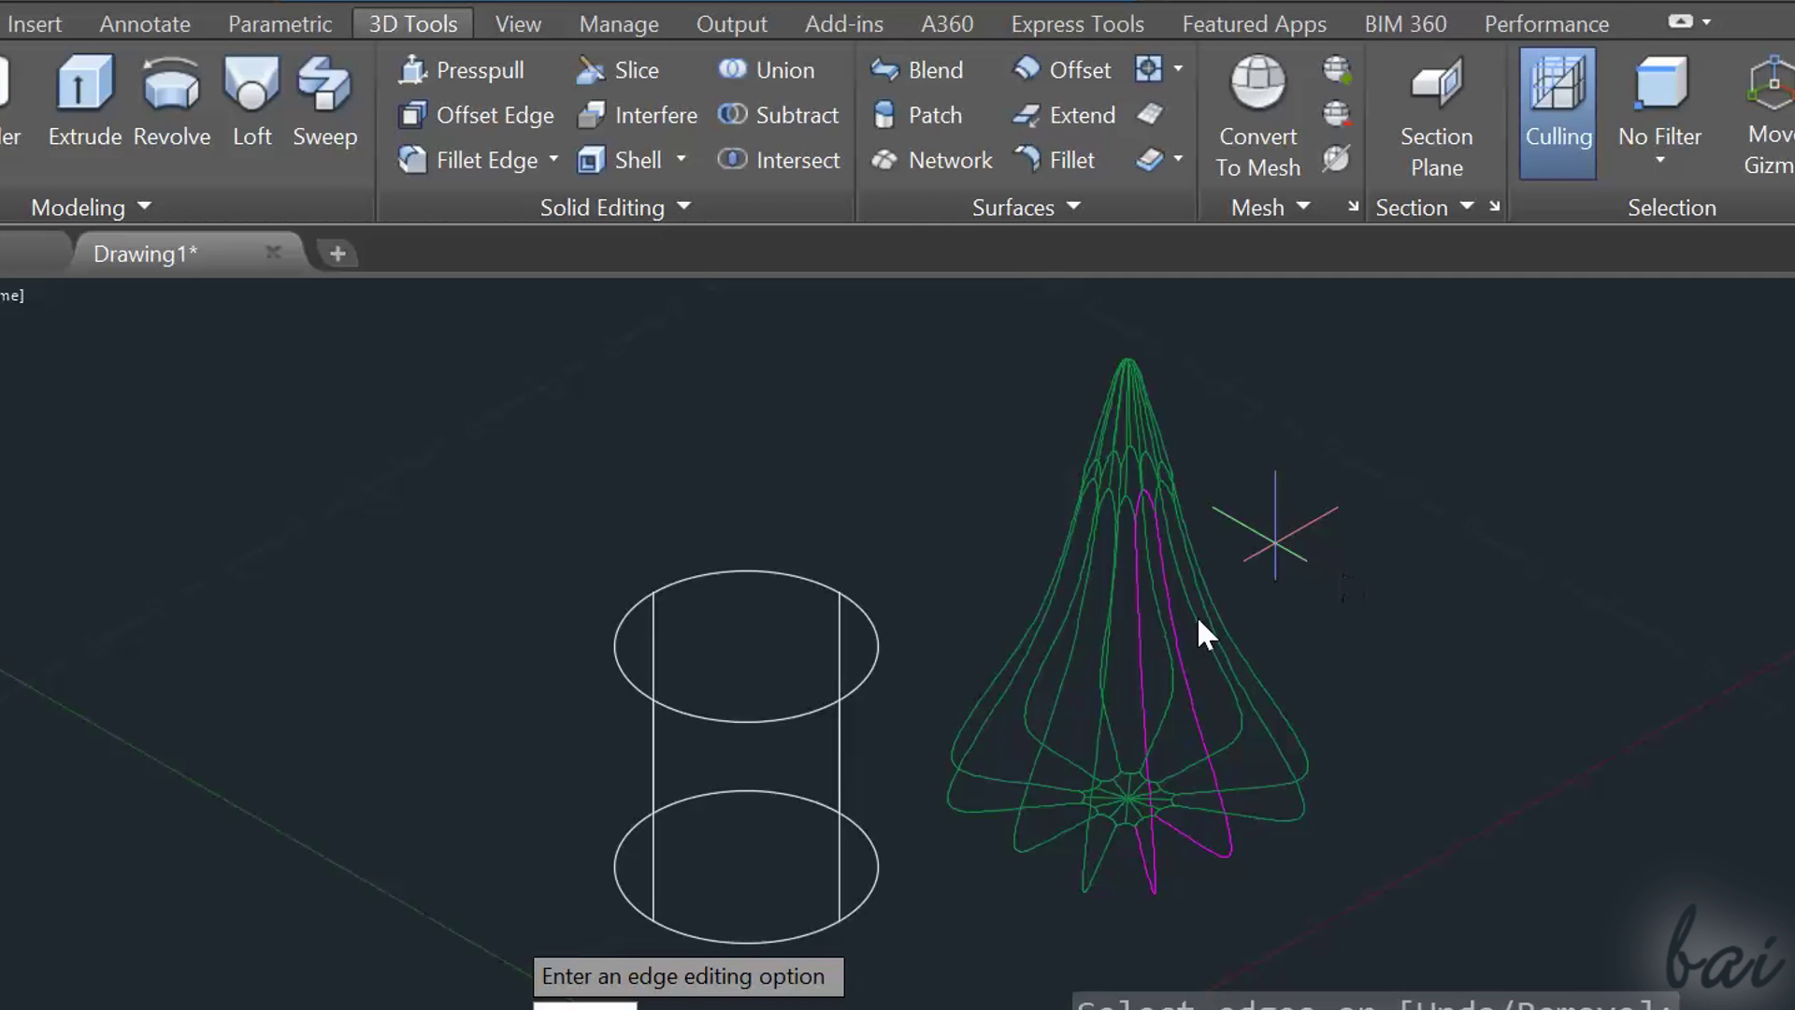
Step: Switch to Realistic, color a picked face of the lofted solid yellow (index 50), and exit SOLIDEDIT
{"action": "left_click", "coordinate": [9, 295]}
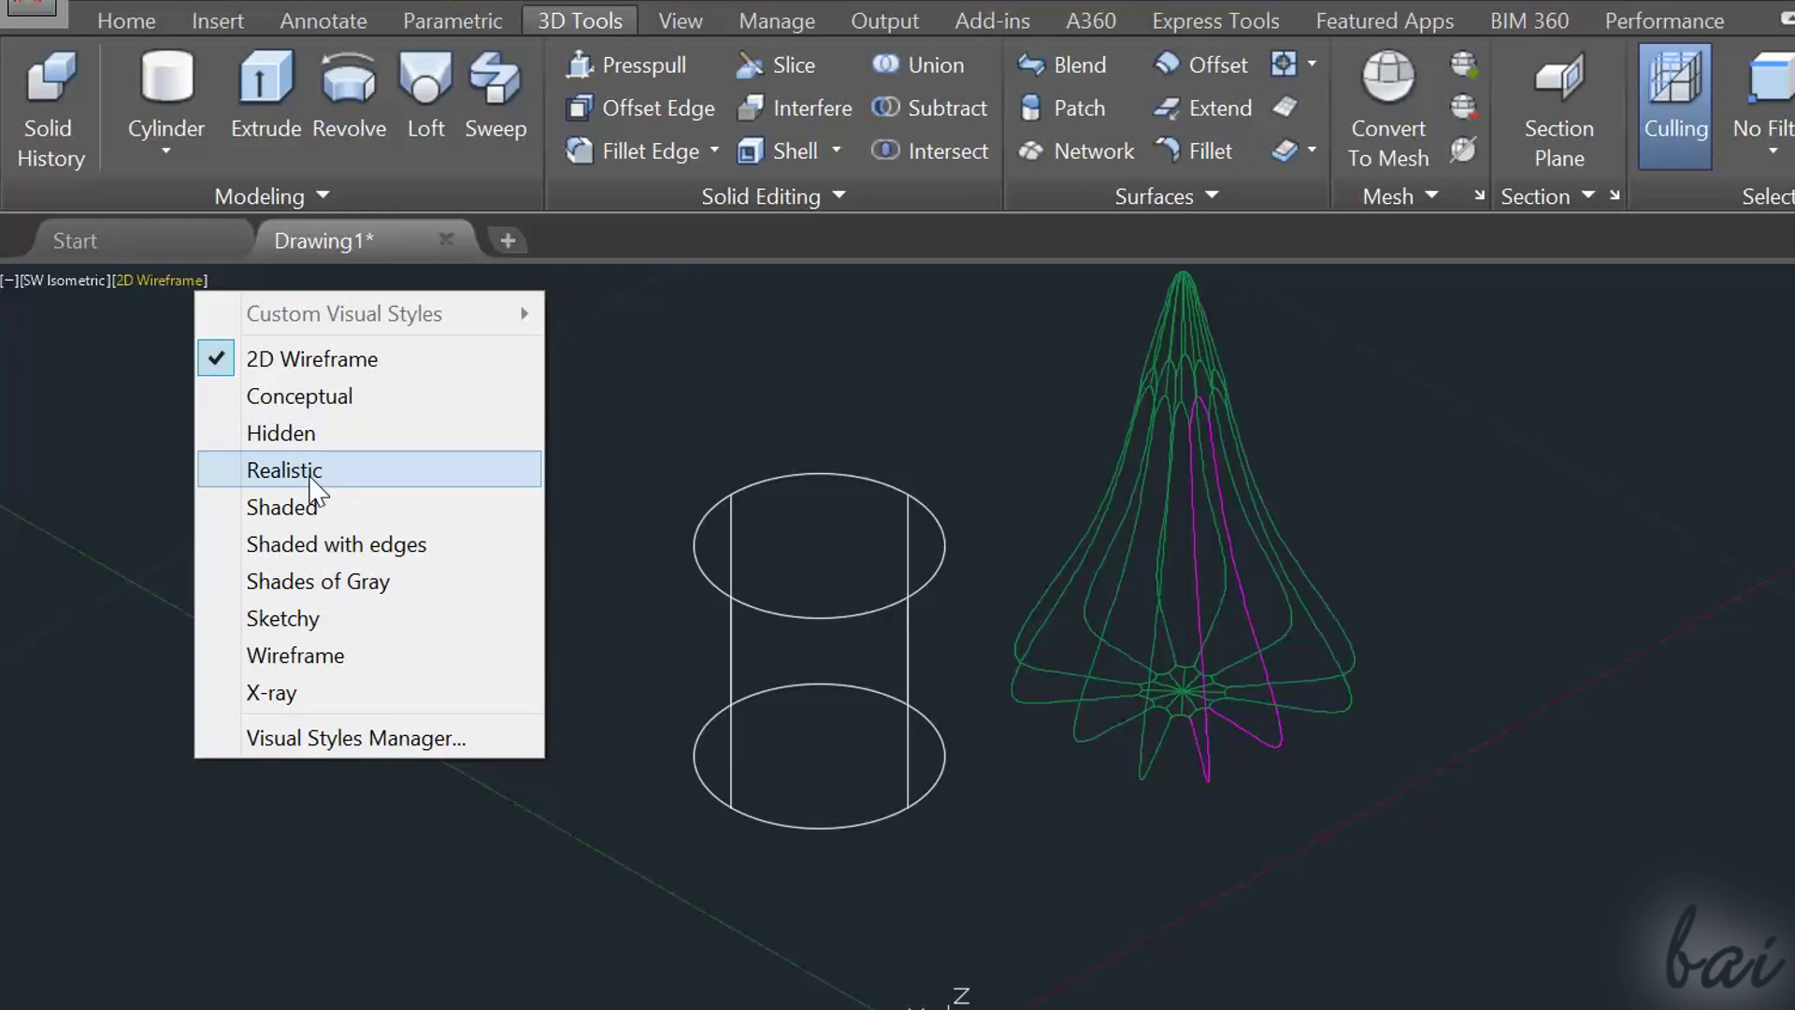
{"action": "left_click", "coordinate": [285, 470]}
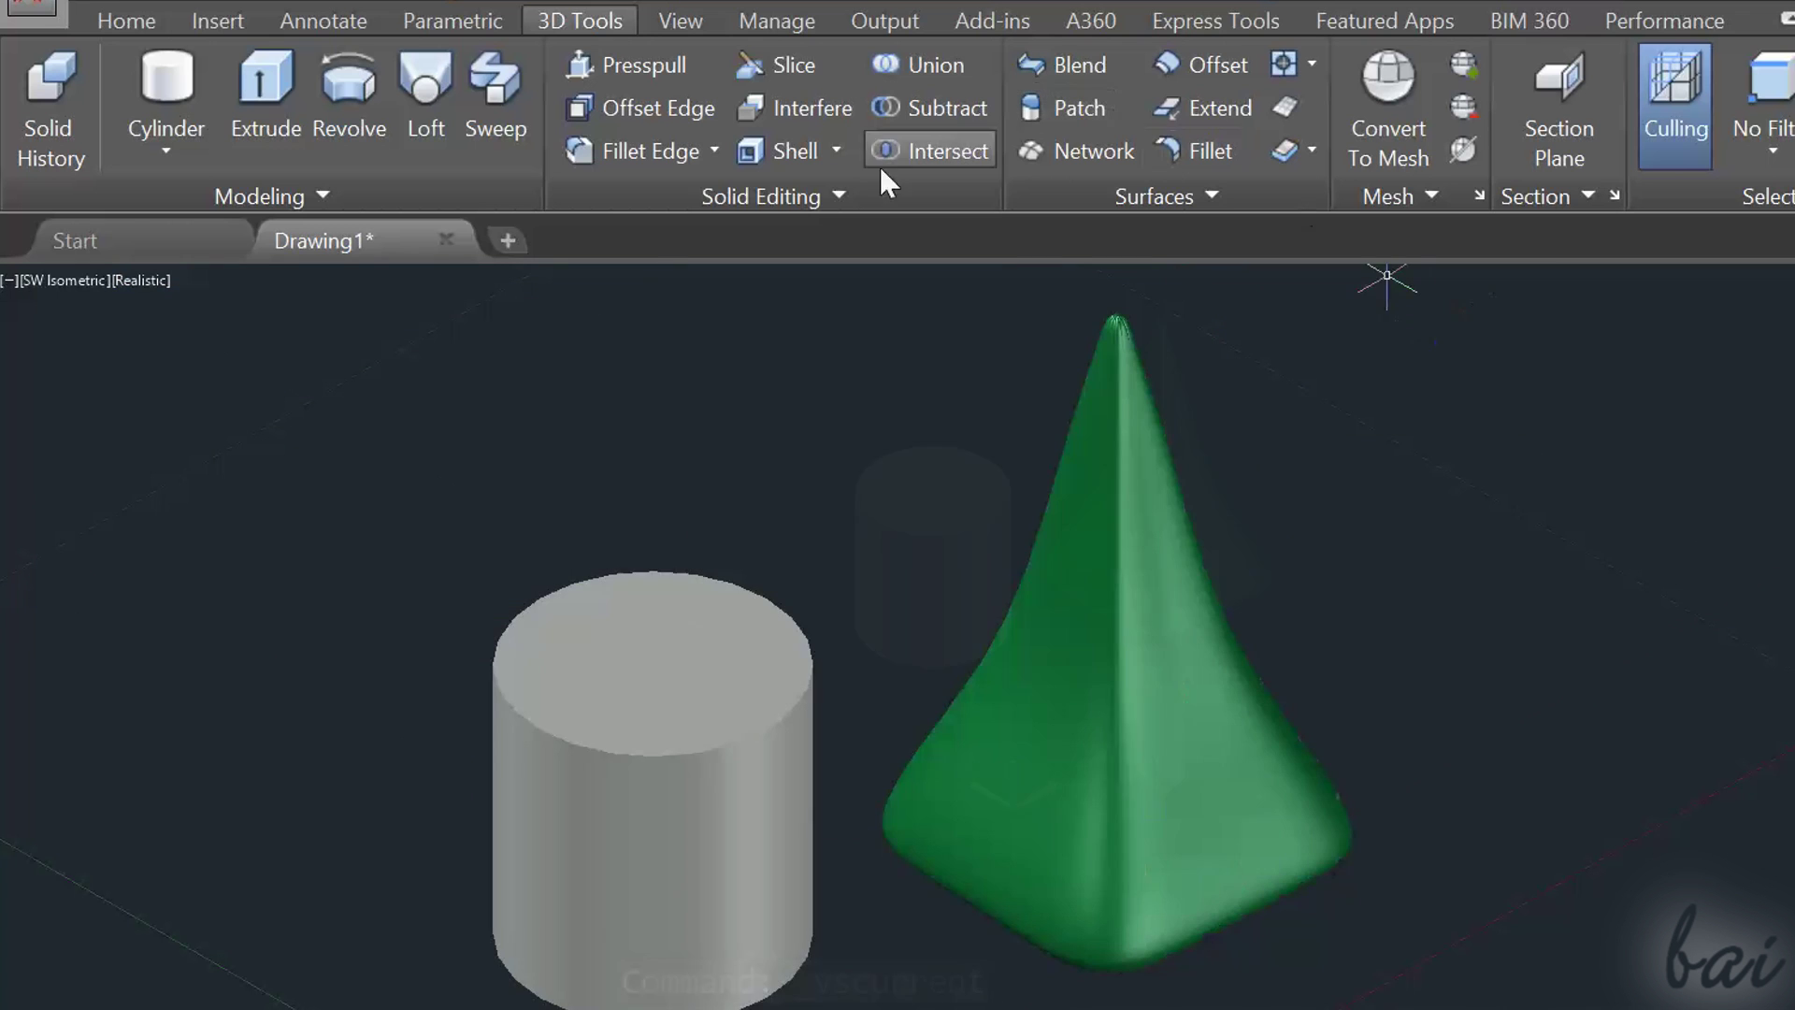
{"action": "left_click", "coordinate": [841, 192]}
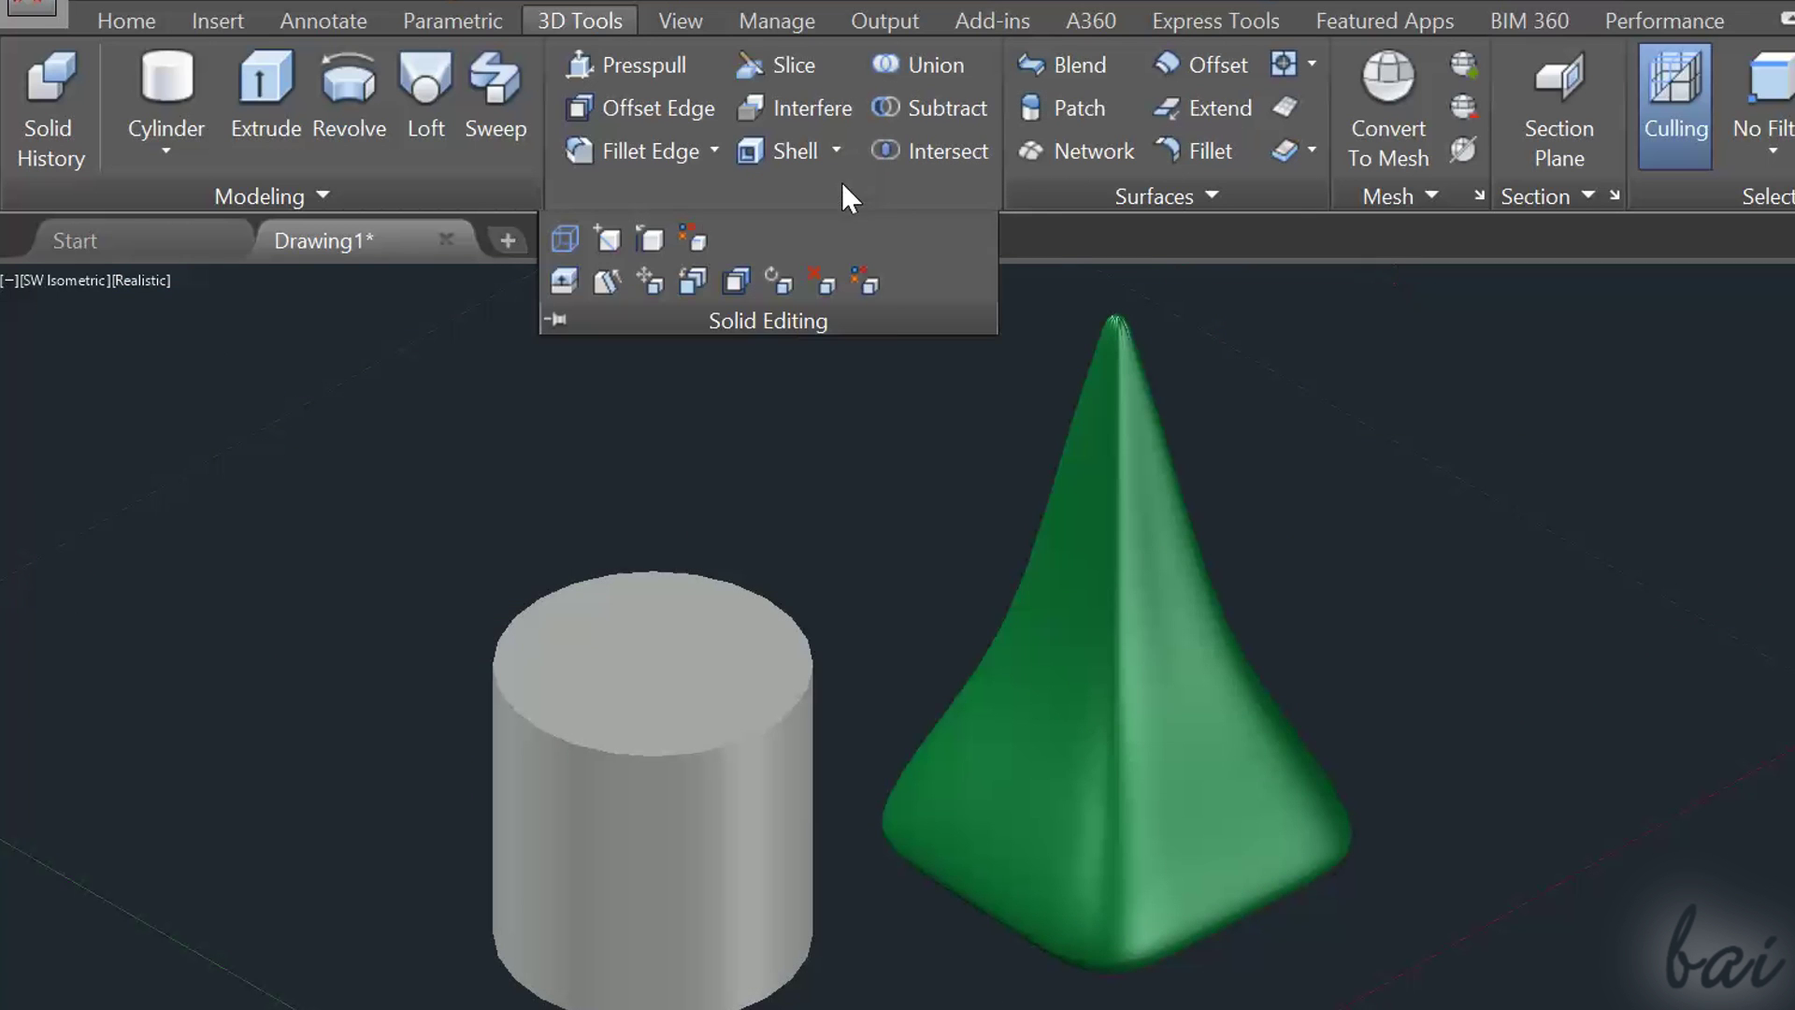
{"action": "left_click", "coordinate": [865, 281]}
{"action": "left_click", "coordinate": [1103, 674]}
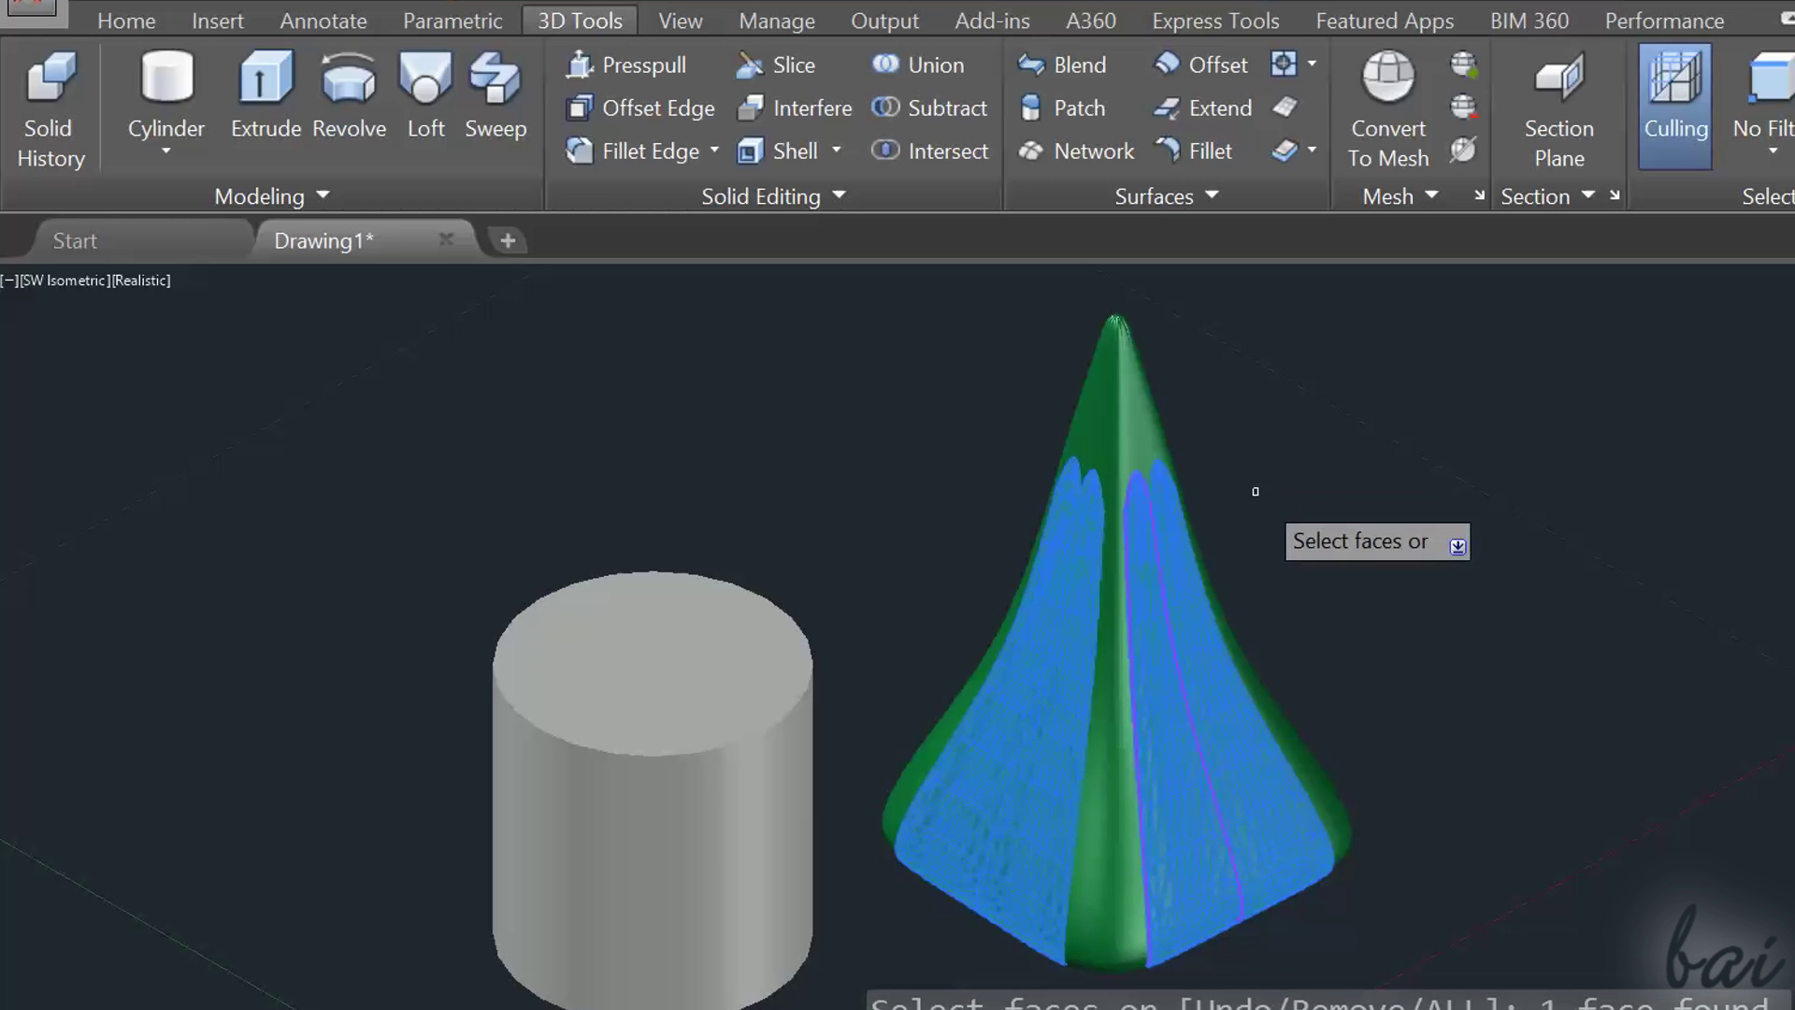
{"action": "key", "text": "Return"}
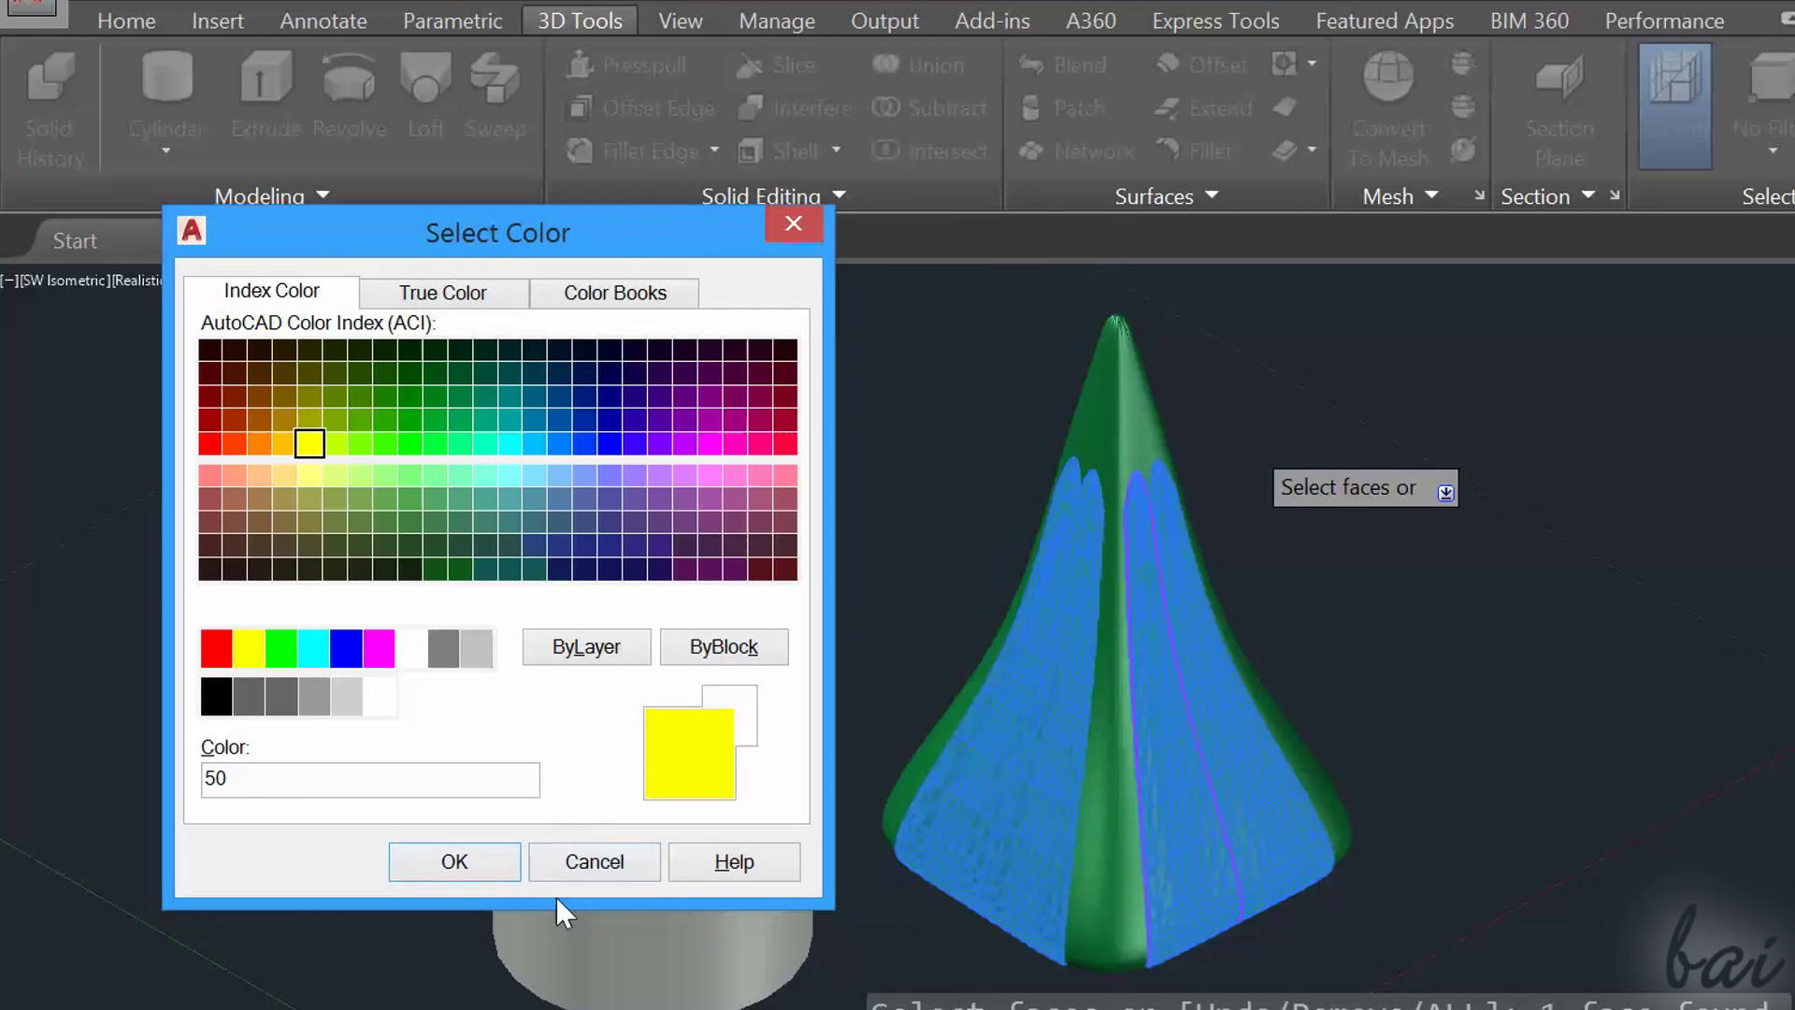
{"action": "left_click", "coordinate": [481, 867]}
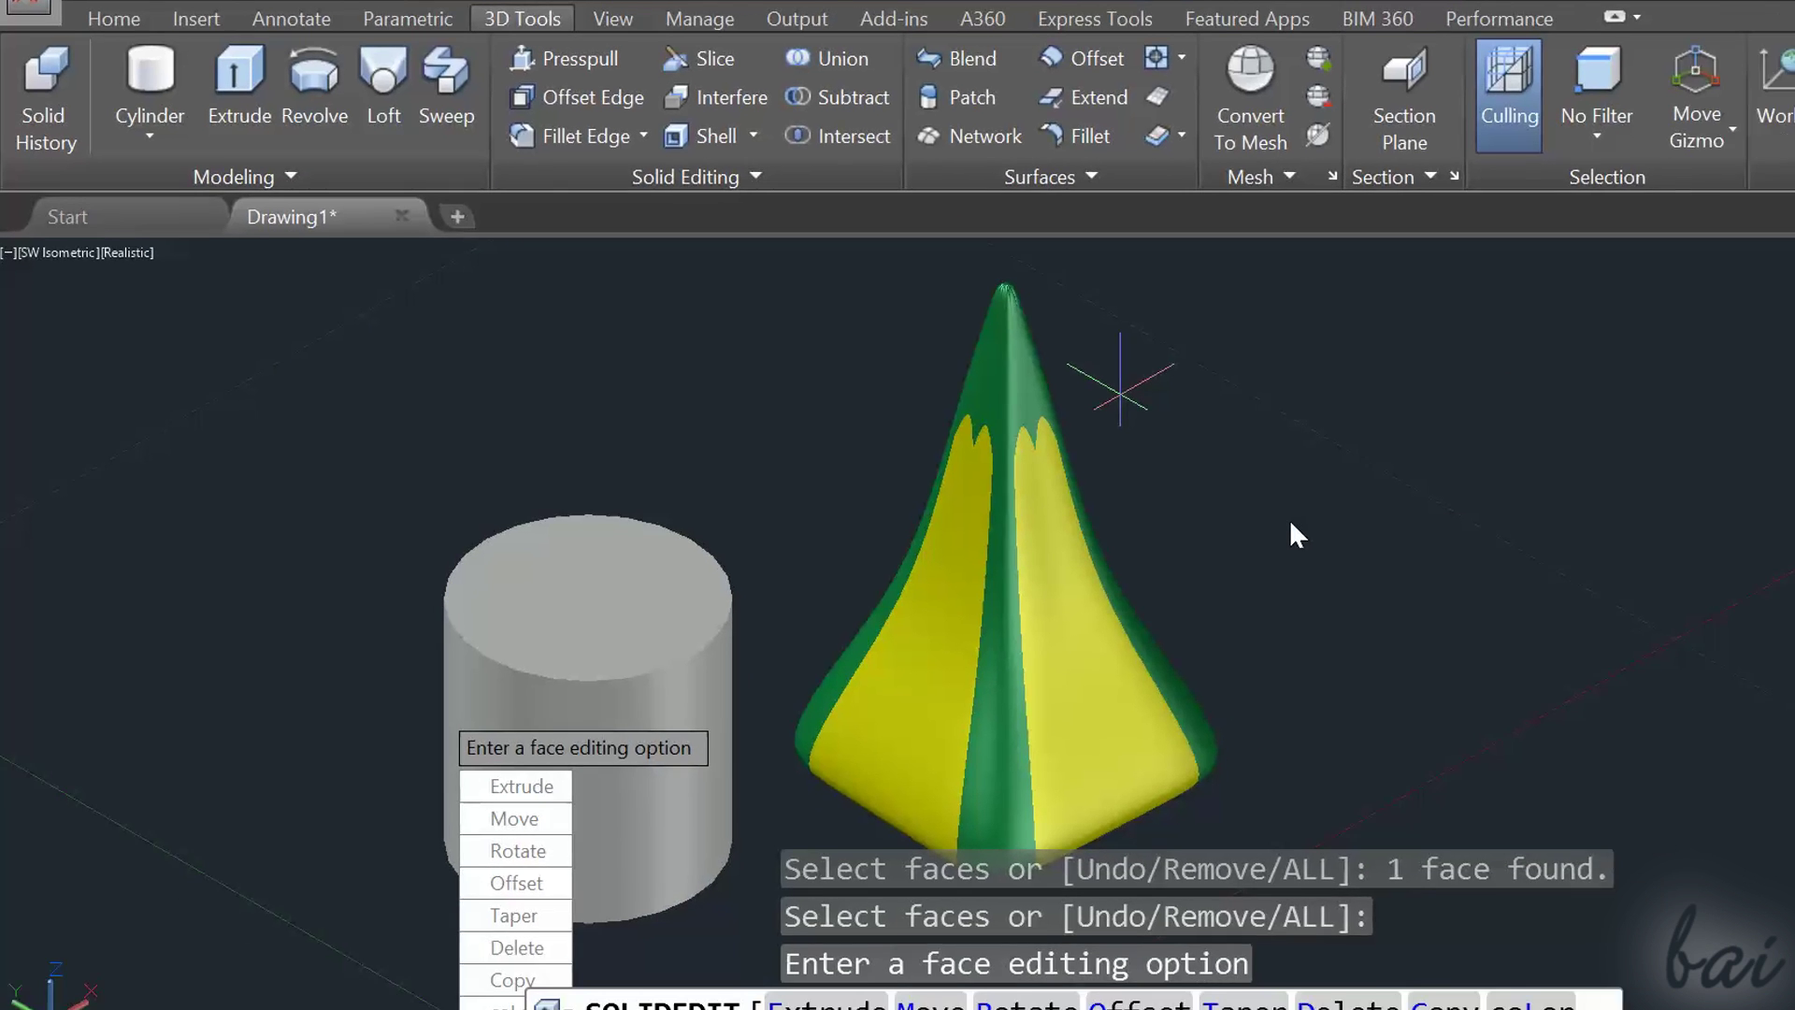
{"action": "key", "text": "Return"}
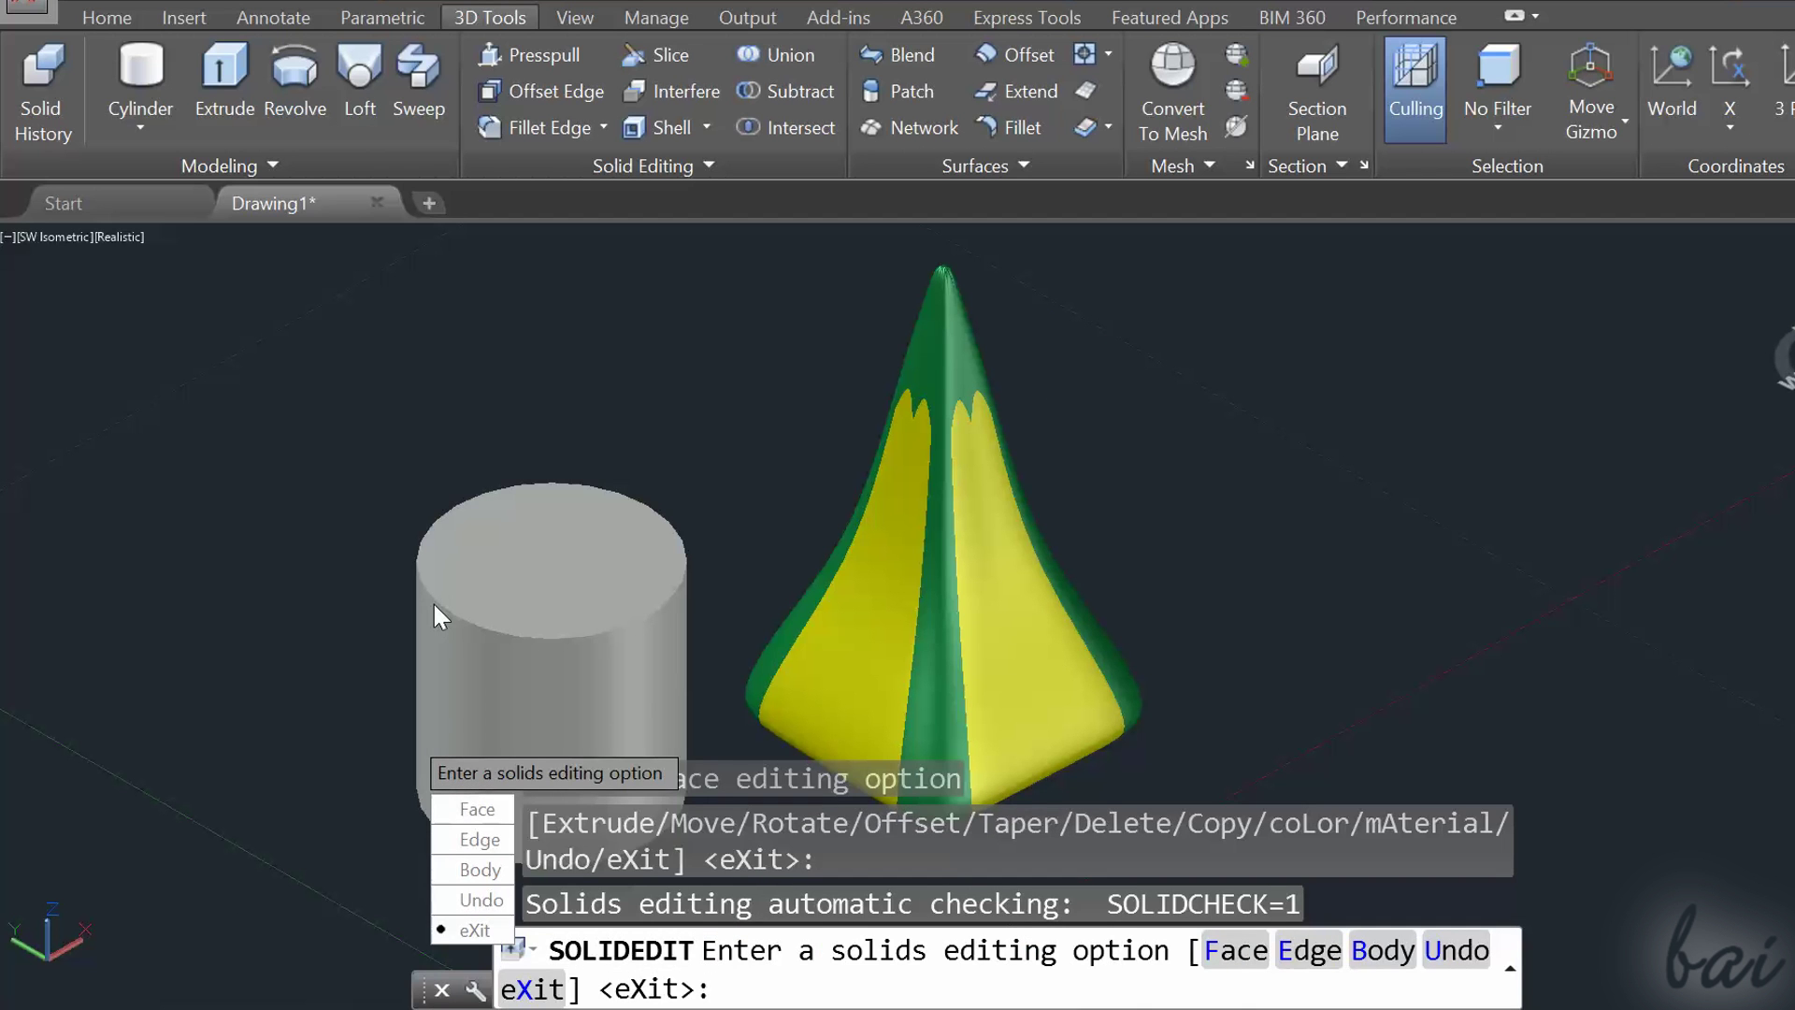
{"action": "key", "text": "Return"}
{"action": "scroll", "coordinate": [1043, 487], "scroll_direction": "down", "scroll_amount": 2}
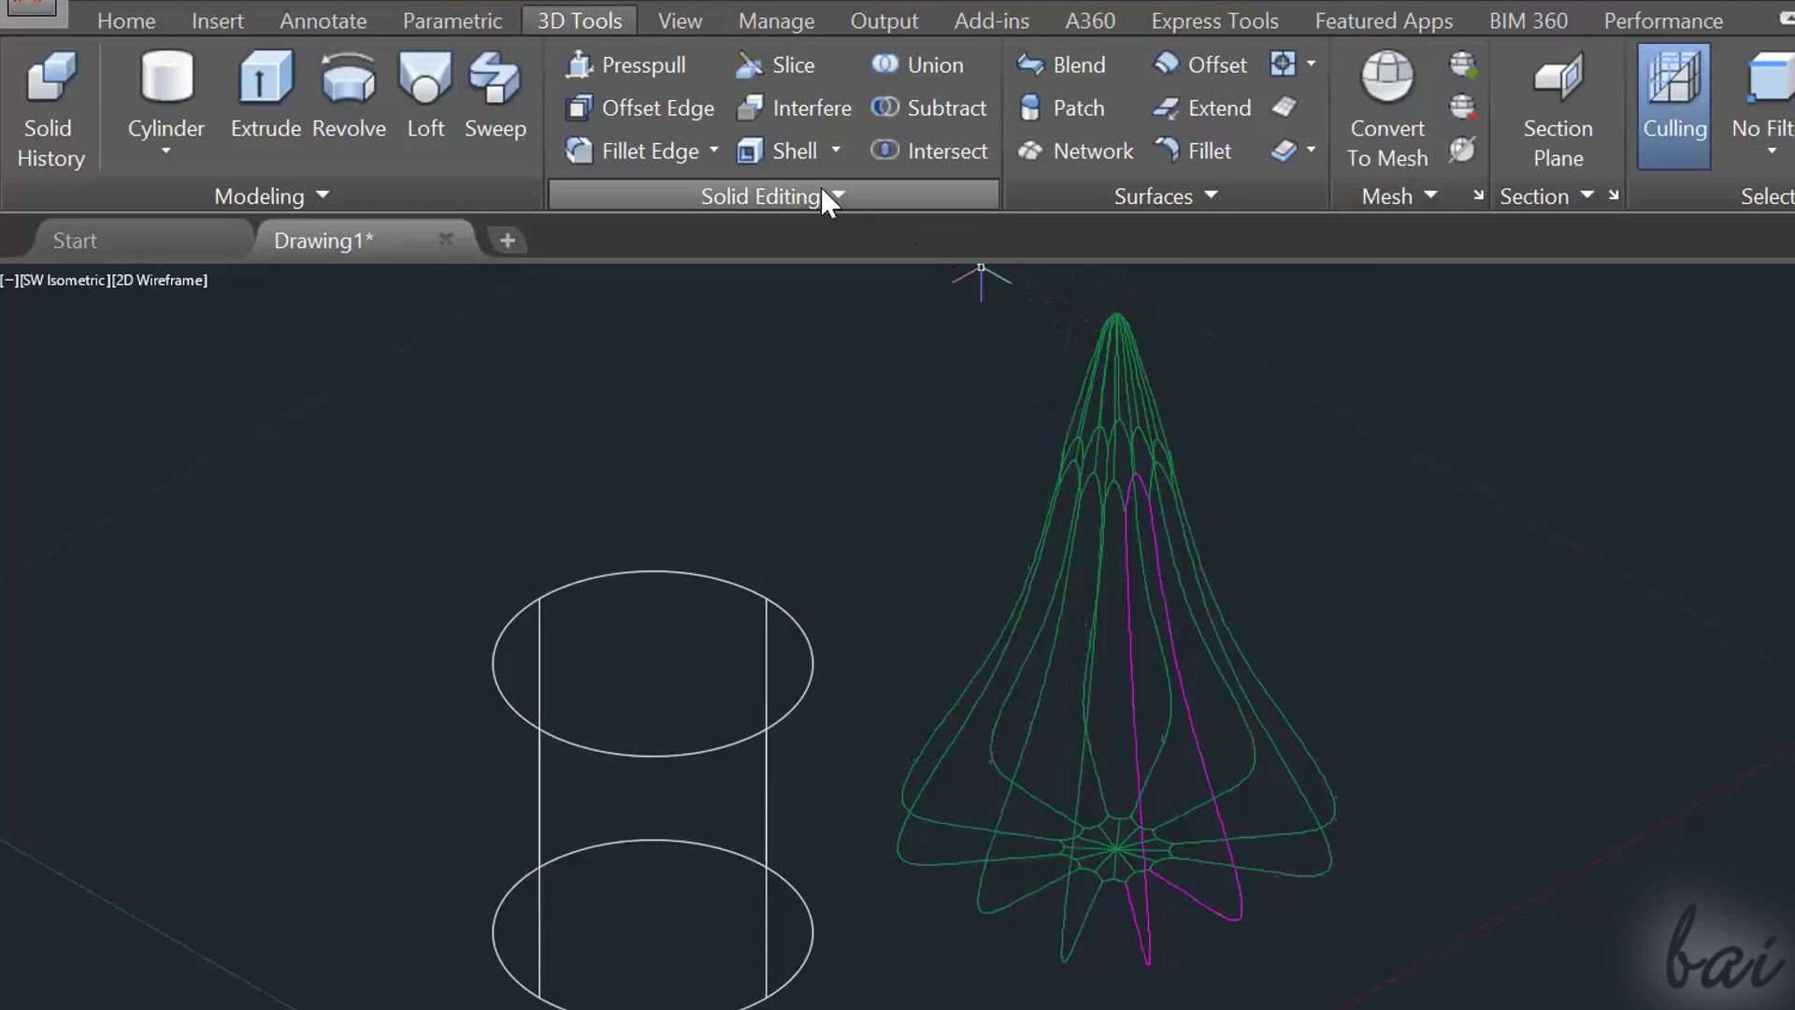
Step: Color one edge of the lofted solid yellow
{"action": "left_click", "coordinate": [694, 157]}
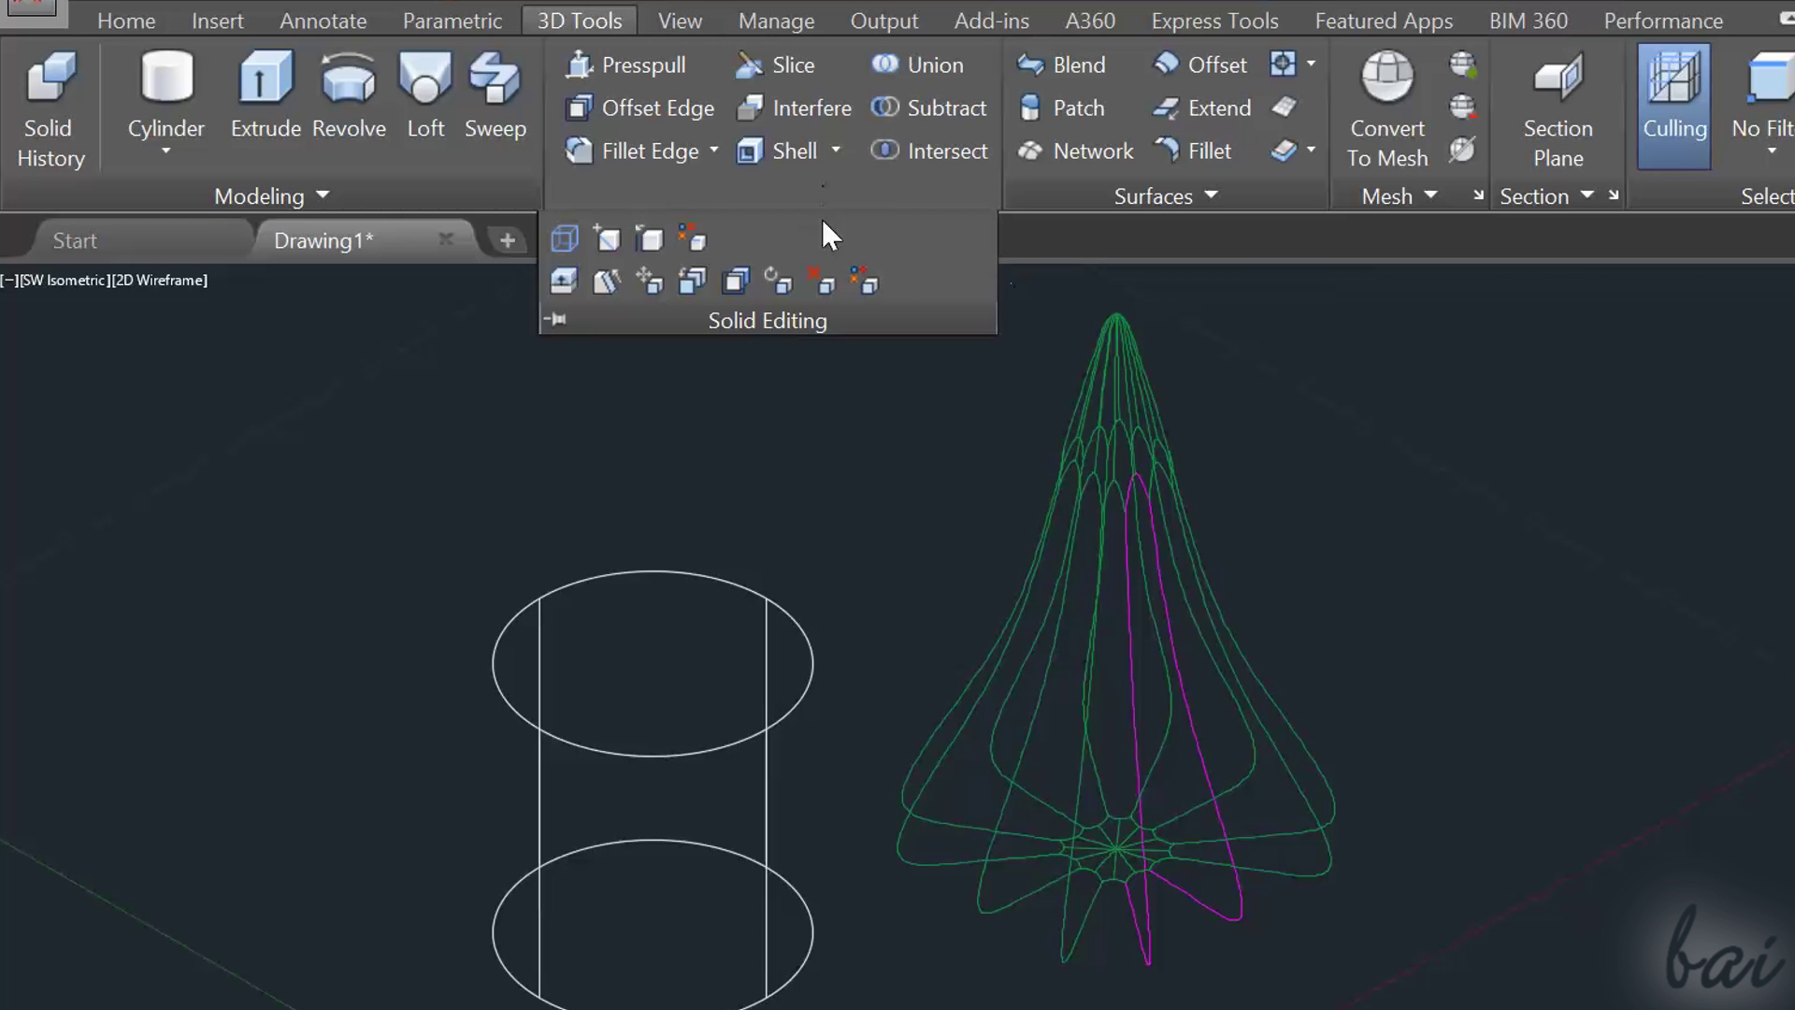
{"action": "left_click", "coordinate": [695, 241]}
{"action": "left_click", "coordinate": [1102, 535]}
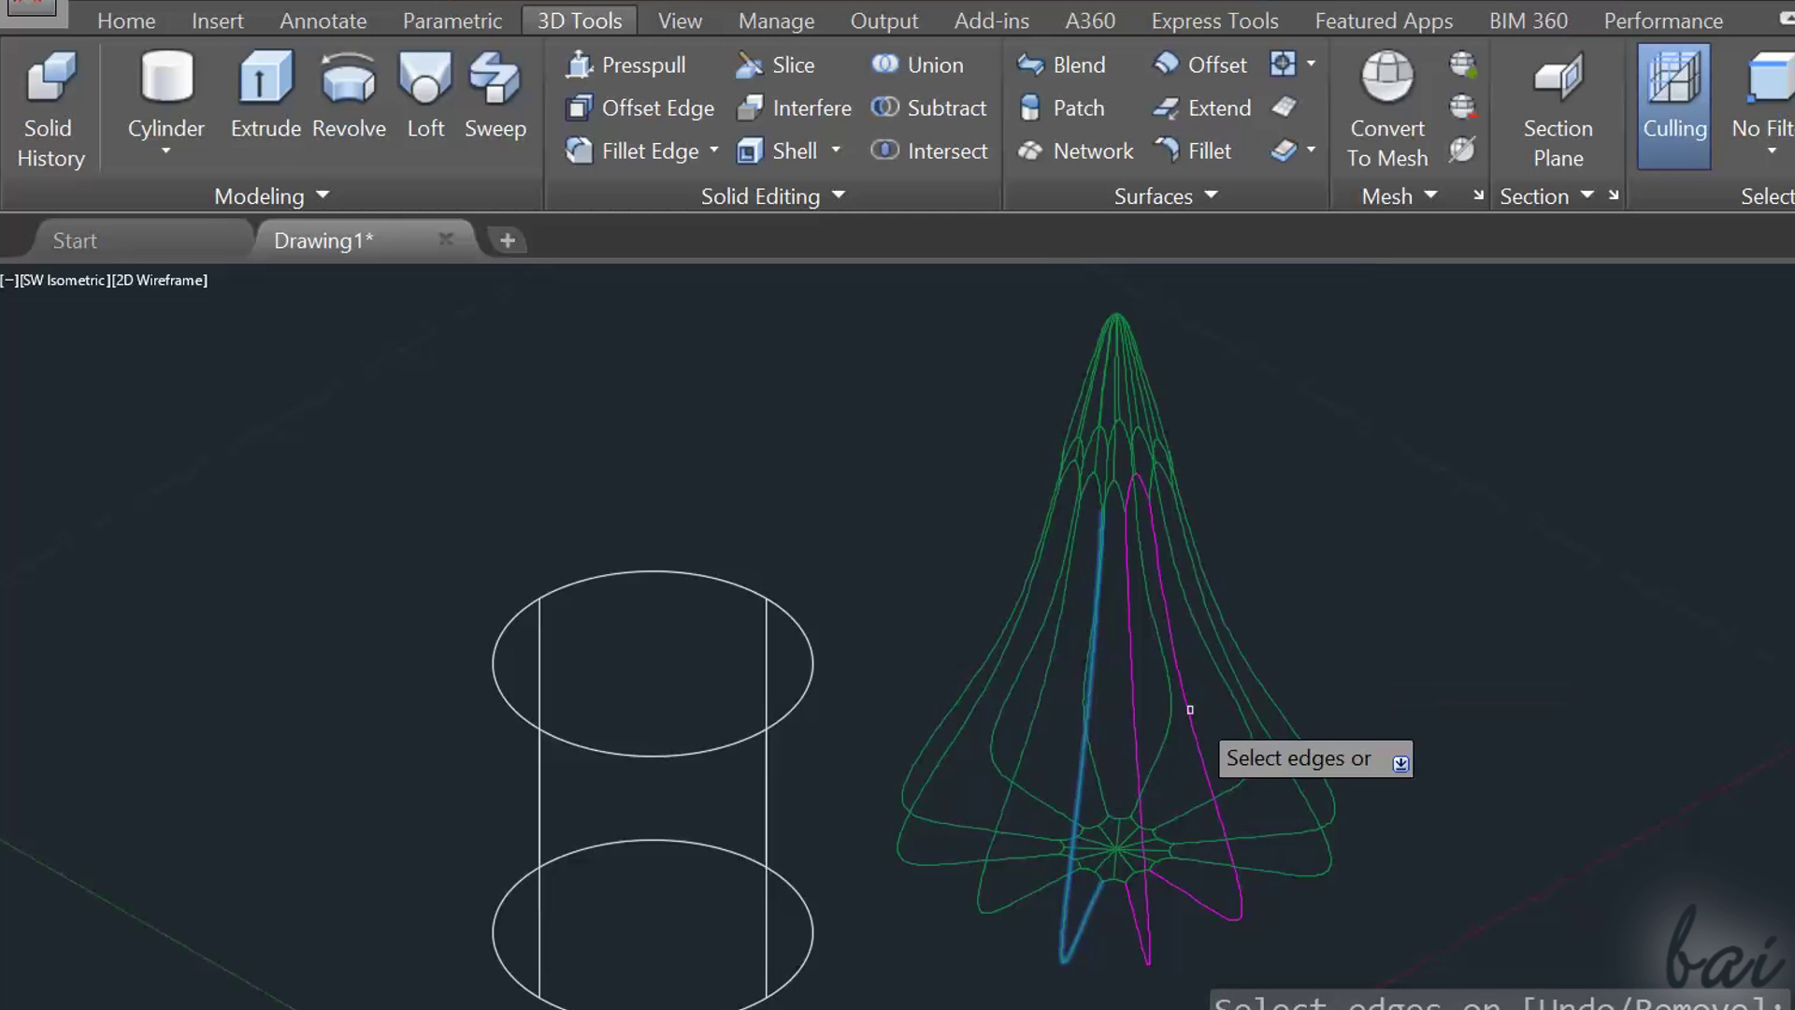
{"action": "key", "text": "Return"}
{"action": "left_click", "coordinate": [305, 440]}
{"action": "left_click", "coordinate": [461, 857]}
{"action": "key", "text": "Return"}
Step: Color another edge of the lofted solid red (index 10)
{"action": "left_click", "coordinate": [767, 195]}
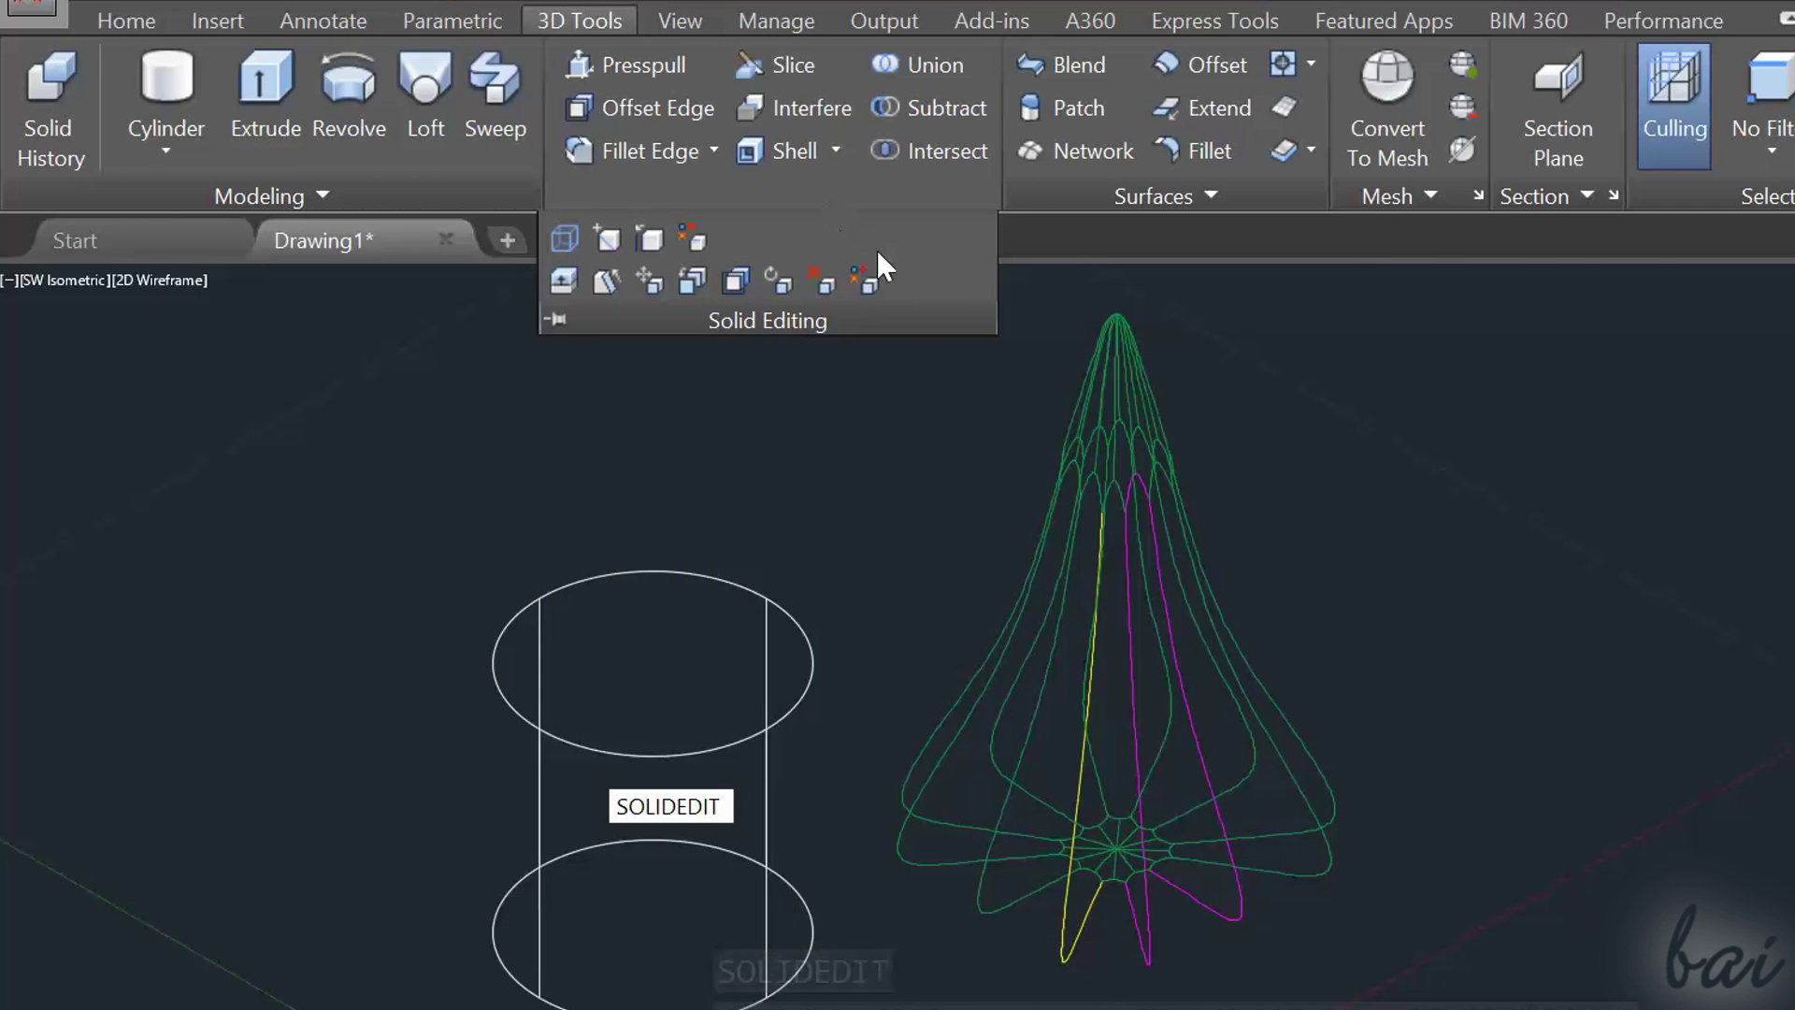
{"action": "left_click", "coordinate": [696, 241]}
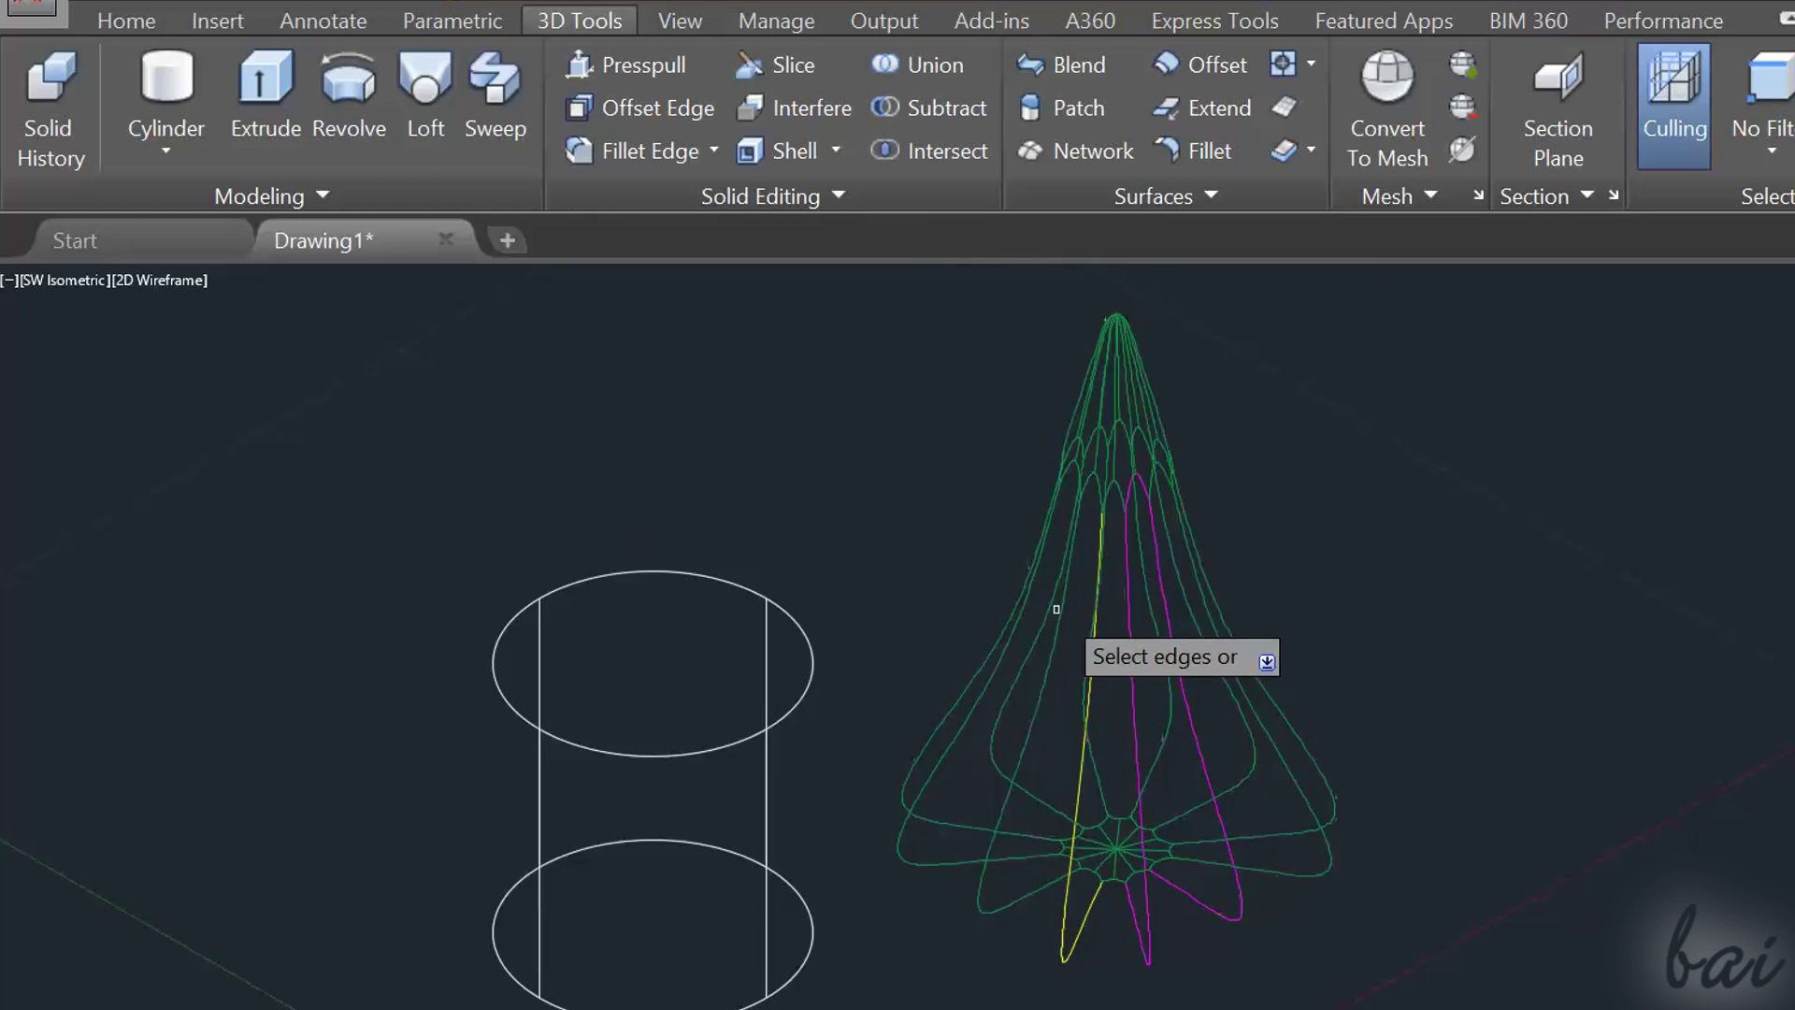
{"action": "left_click", "coordinate": [1046, 676]}
{"action": "key", "text": "Return"}
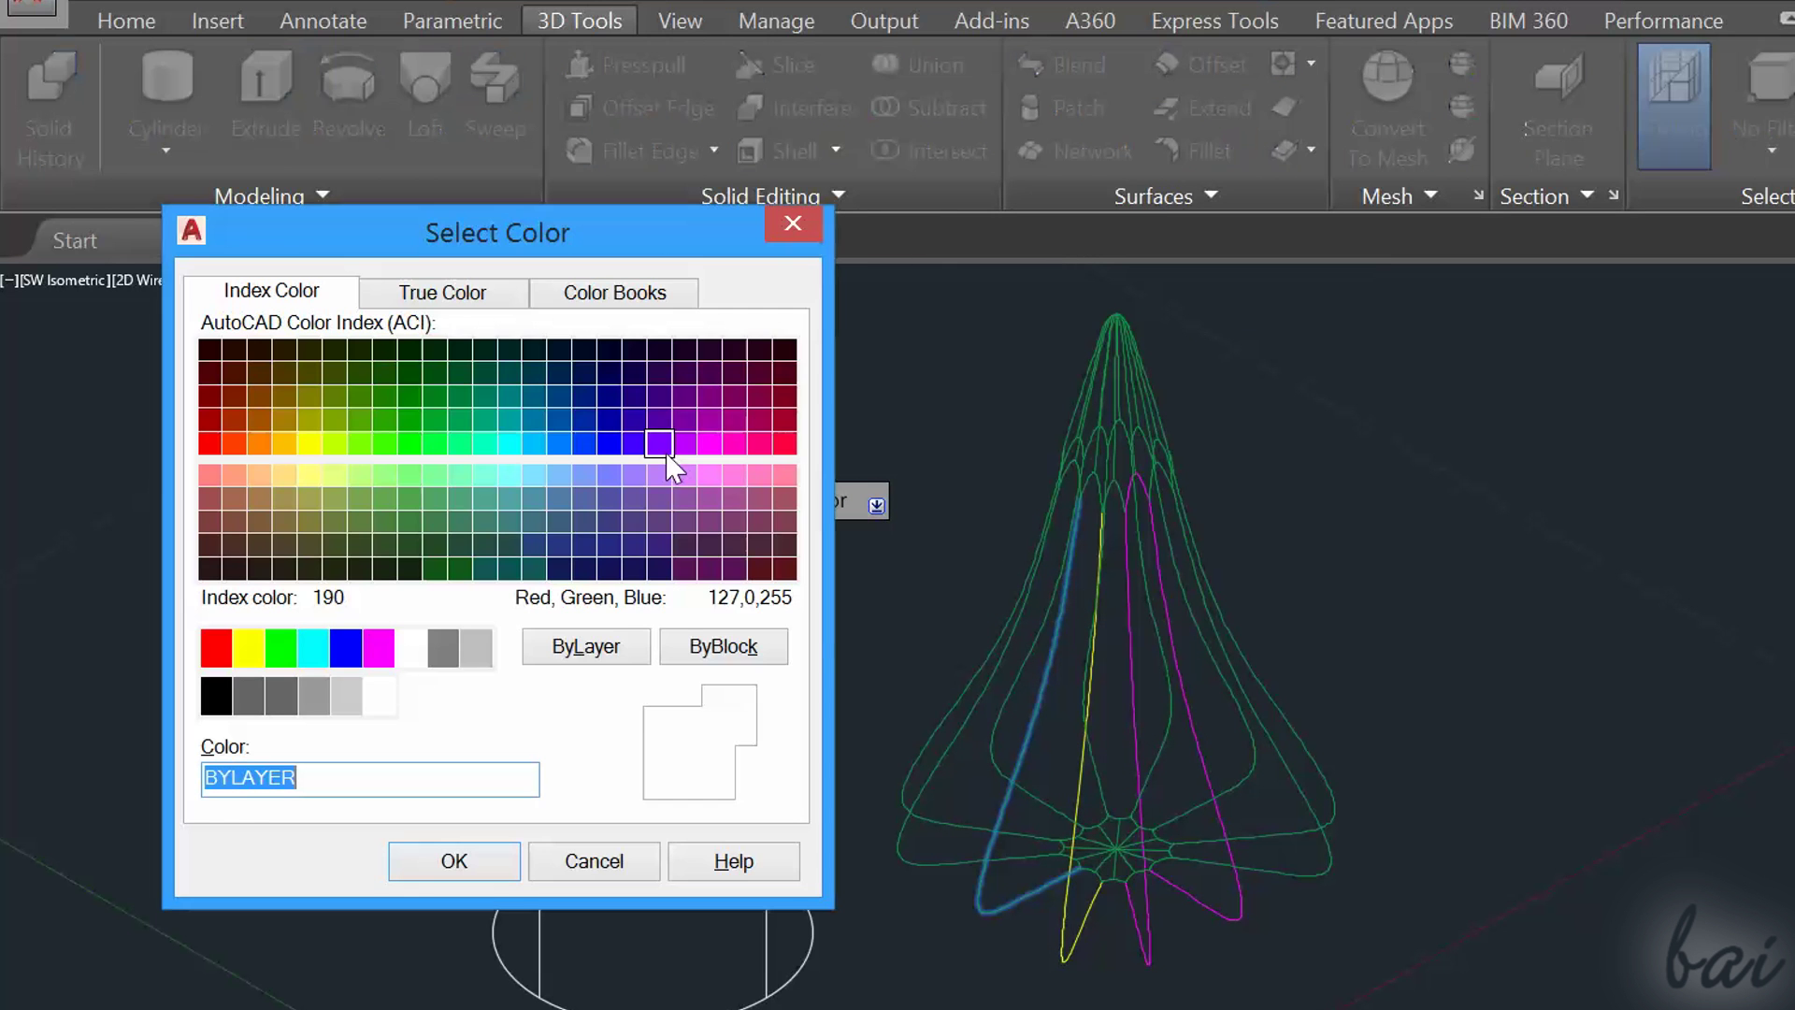
{"action": "left_click", "coordinate": [209, 443]}
{"action": "left_click", "coordinate": [455, 860]}
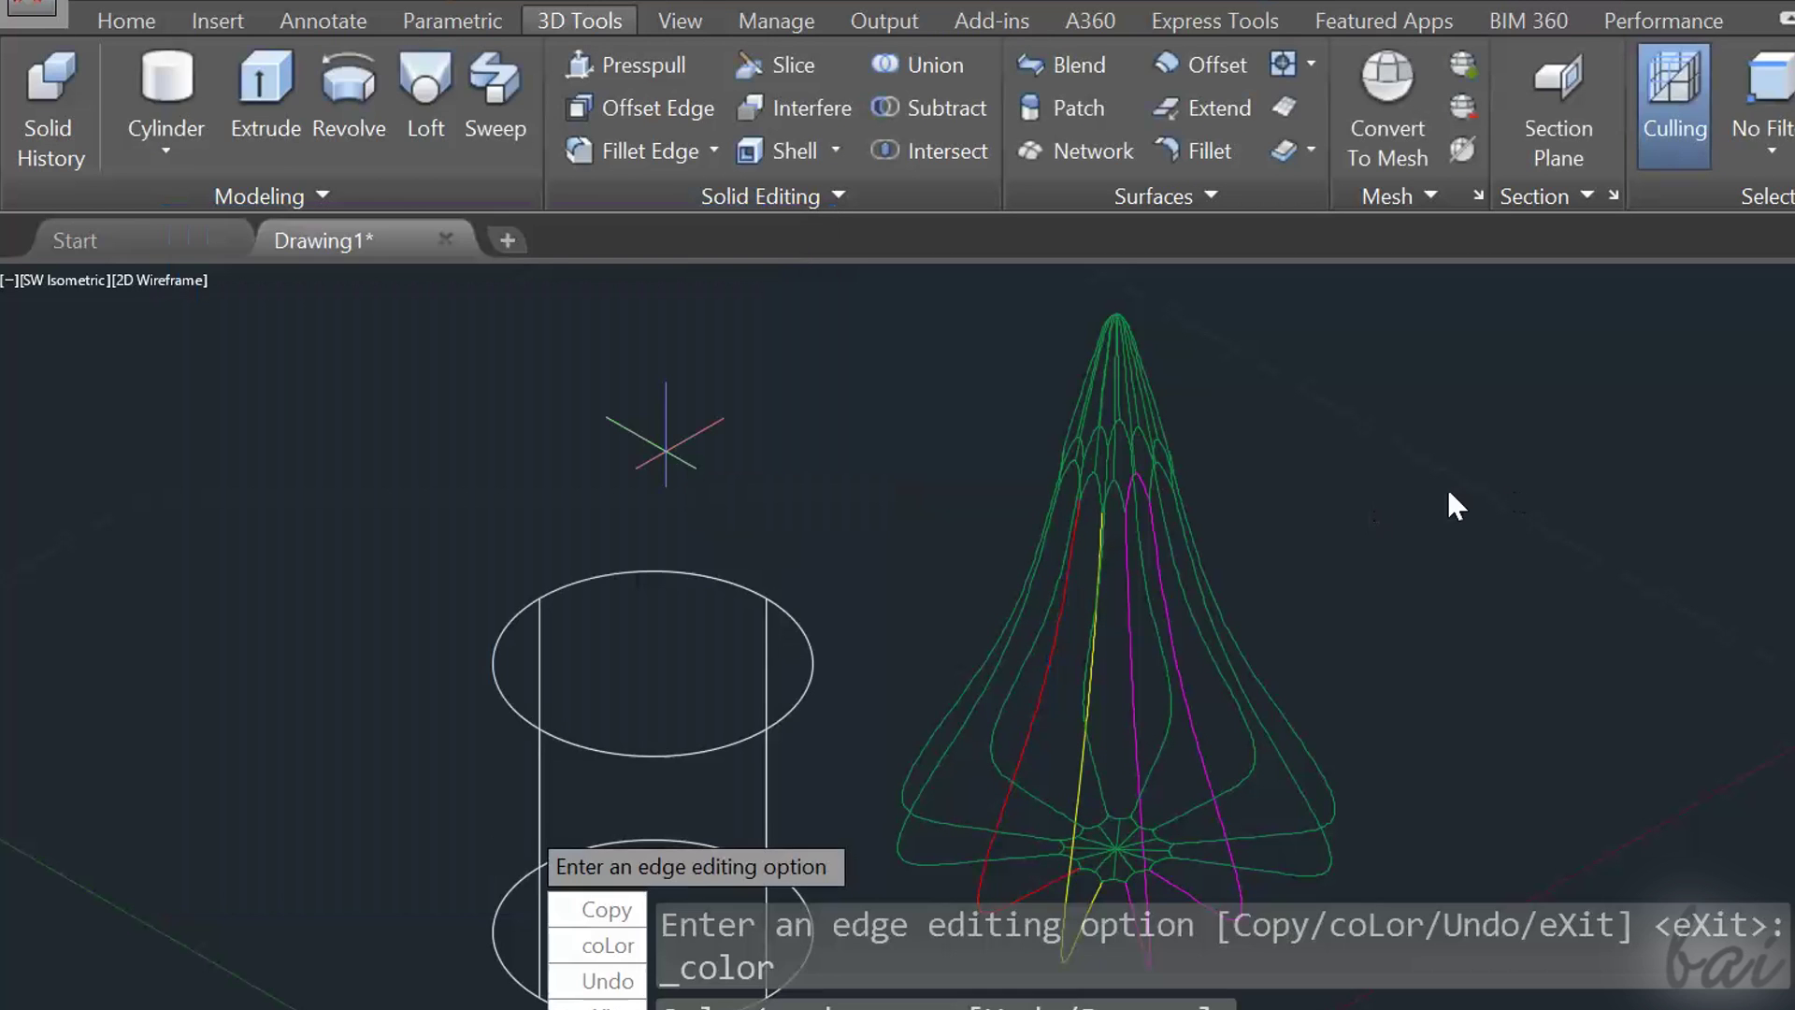
{"action": "key", "text": "Return"}
{"action": "scroll", "coordinate": [721, 854], "scroll_direction": "up", "scroll_amount": 2}
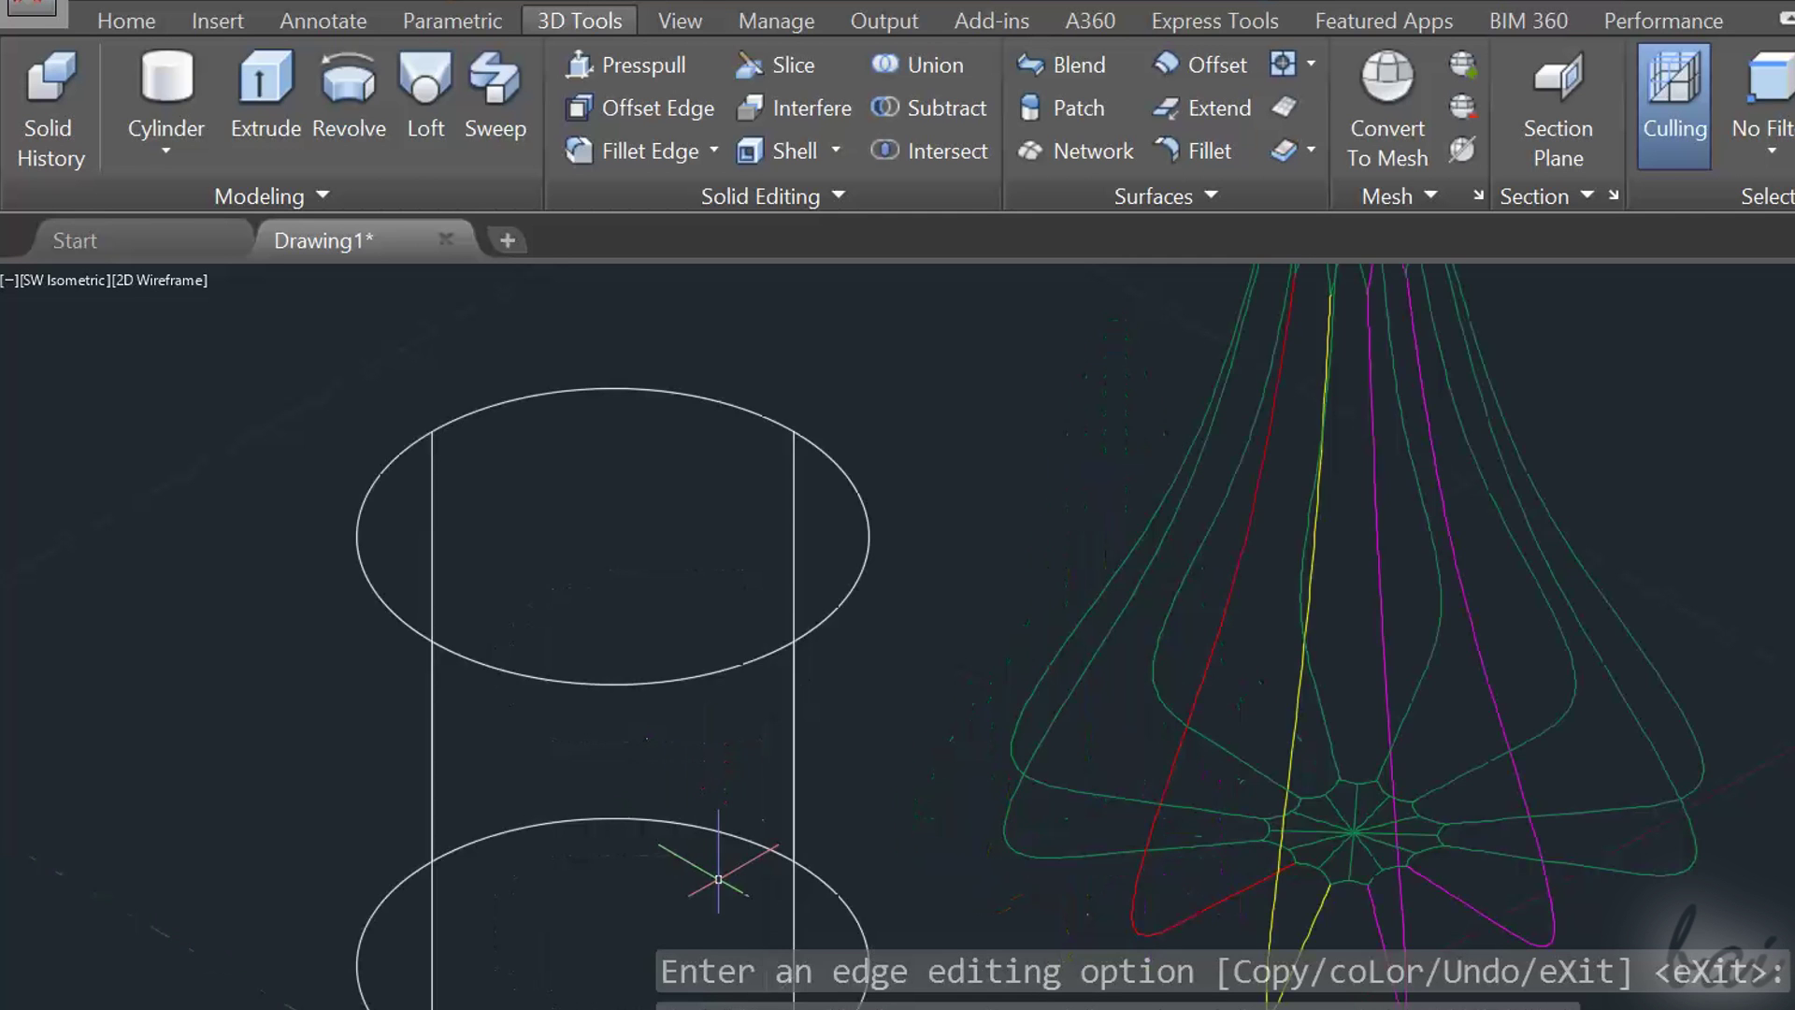
{"action": "scroll", "coordinate": [922, 706], "scroll_direction": "down", "scroll_amount": 2}
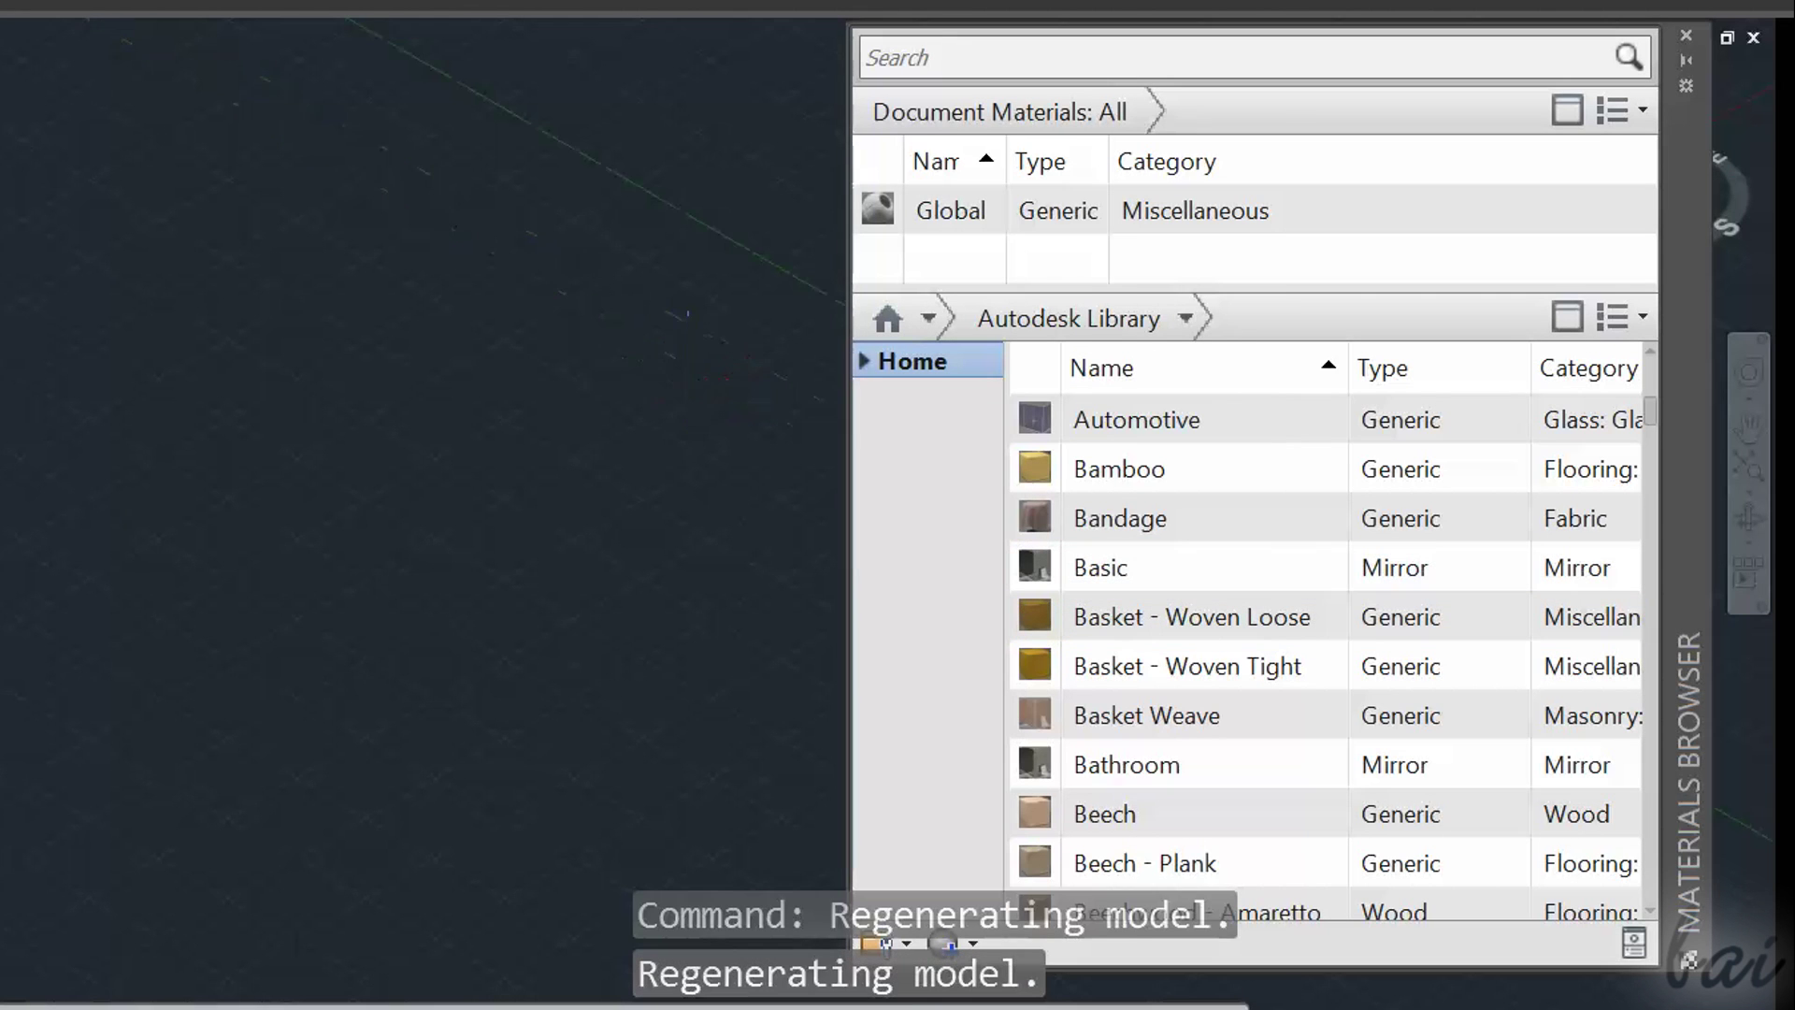
{"action": "scroll", "coordinate": [725, 405], "scroll_direction": "down", "scroll_amount": 5}
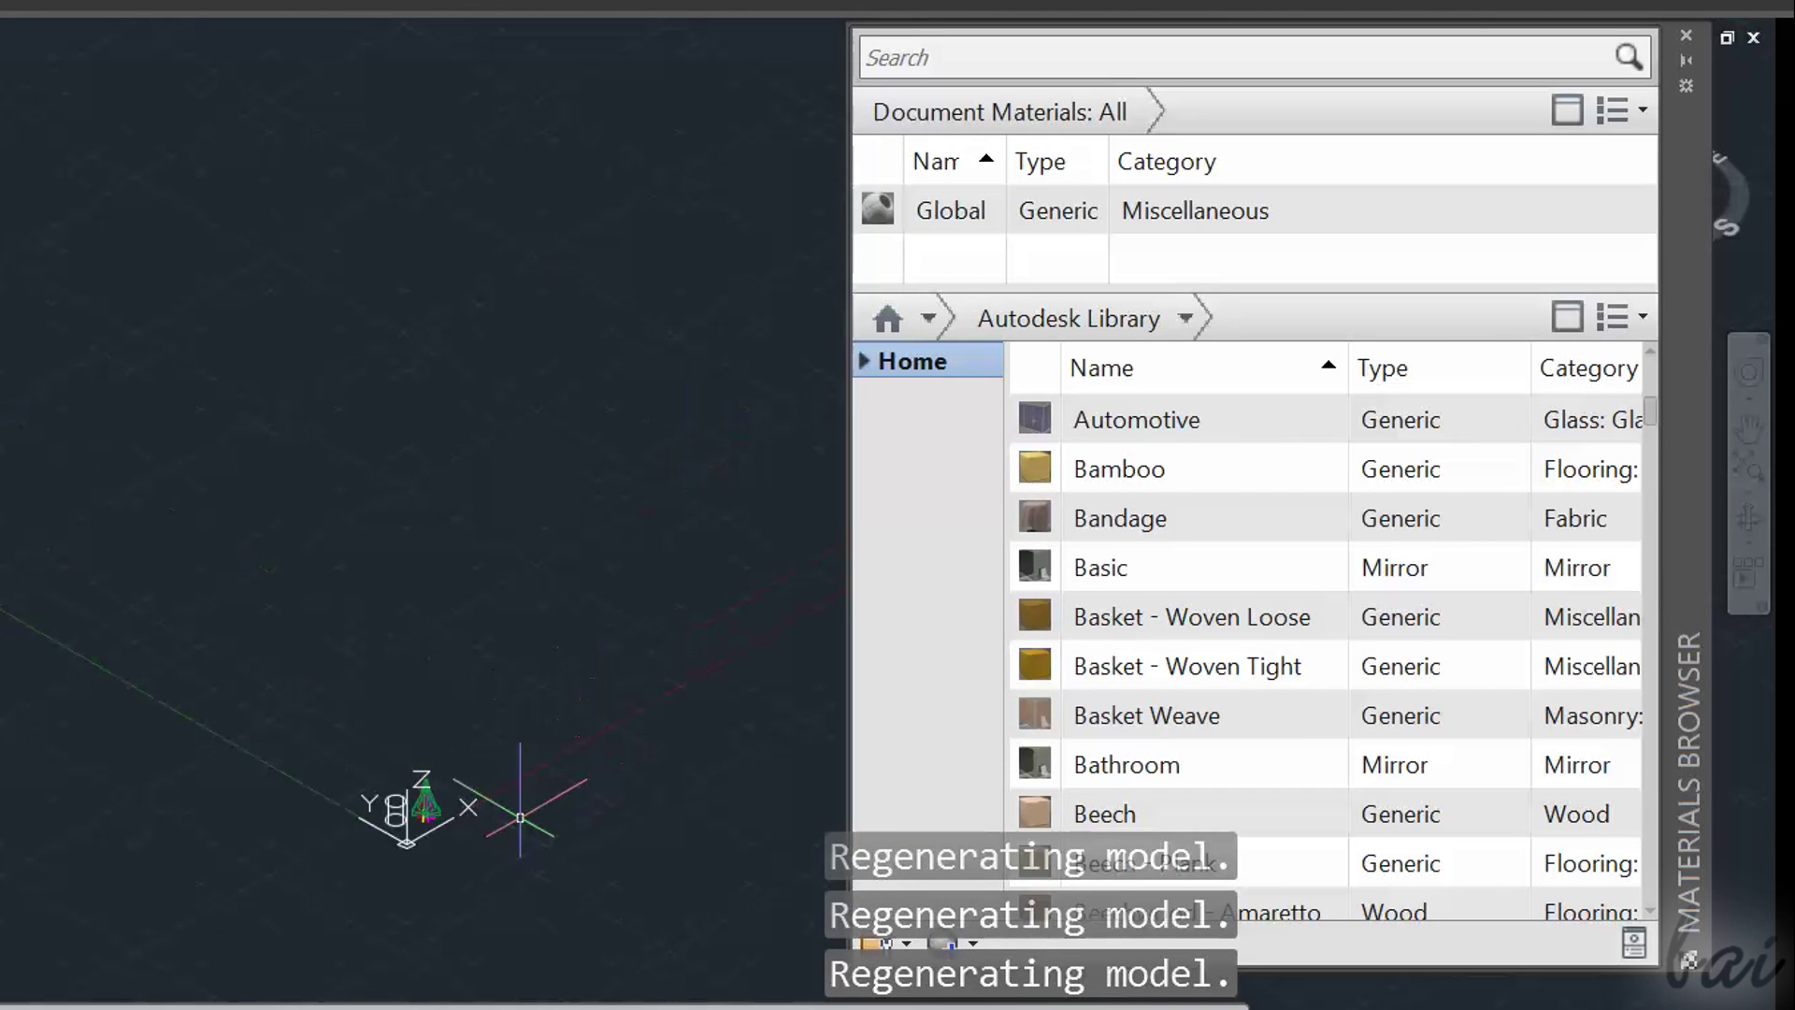
{"action": "scroll", "coordinate": [422, 844], "scroll_direction": "up", "scroll_amount": 5}
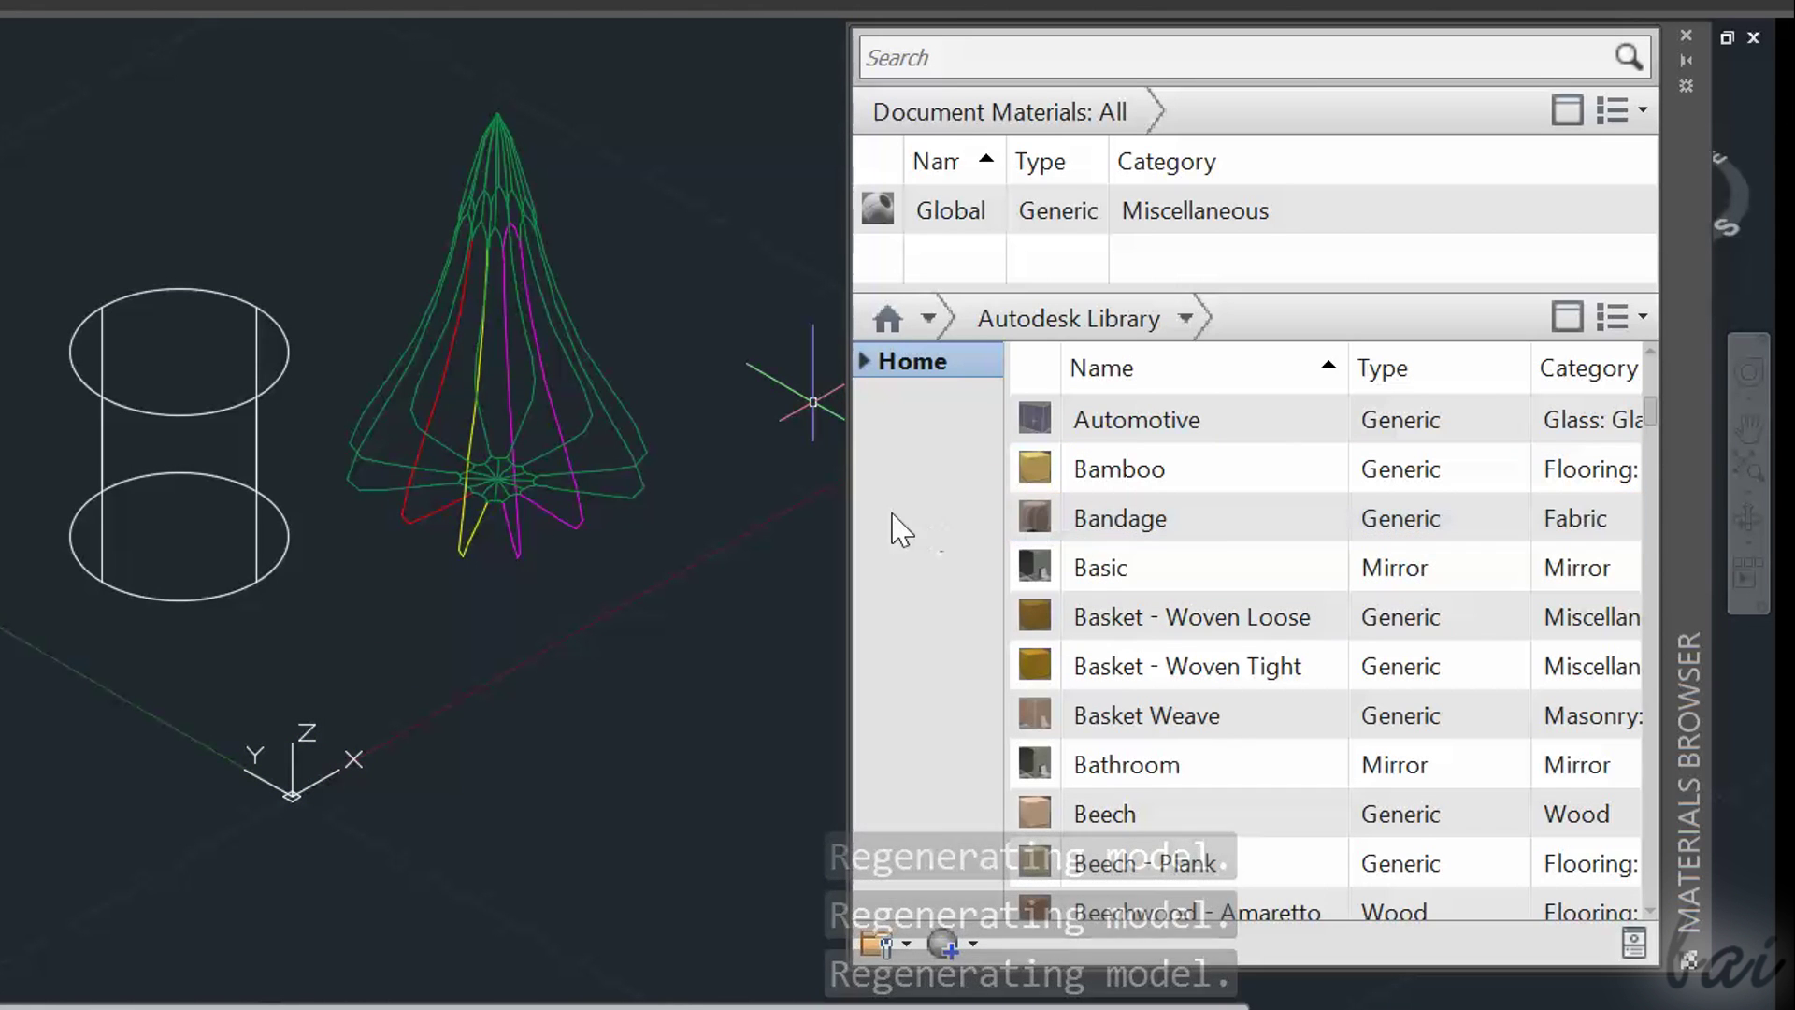
{"action": "scroll", "coordinate": [1222, 533], "scroll_direction": "down", "scroll_amount": 10}
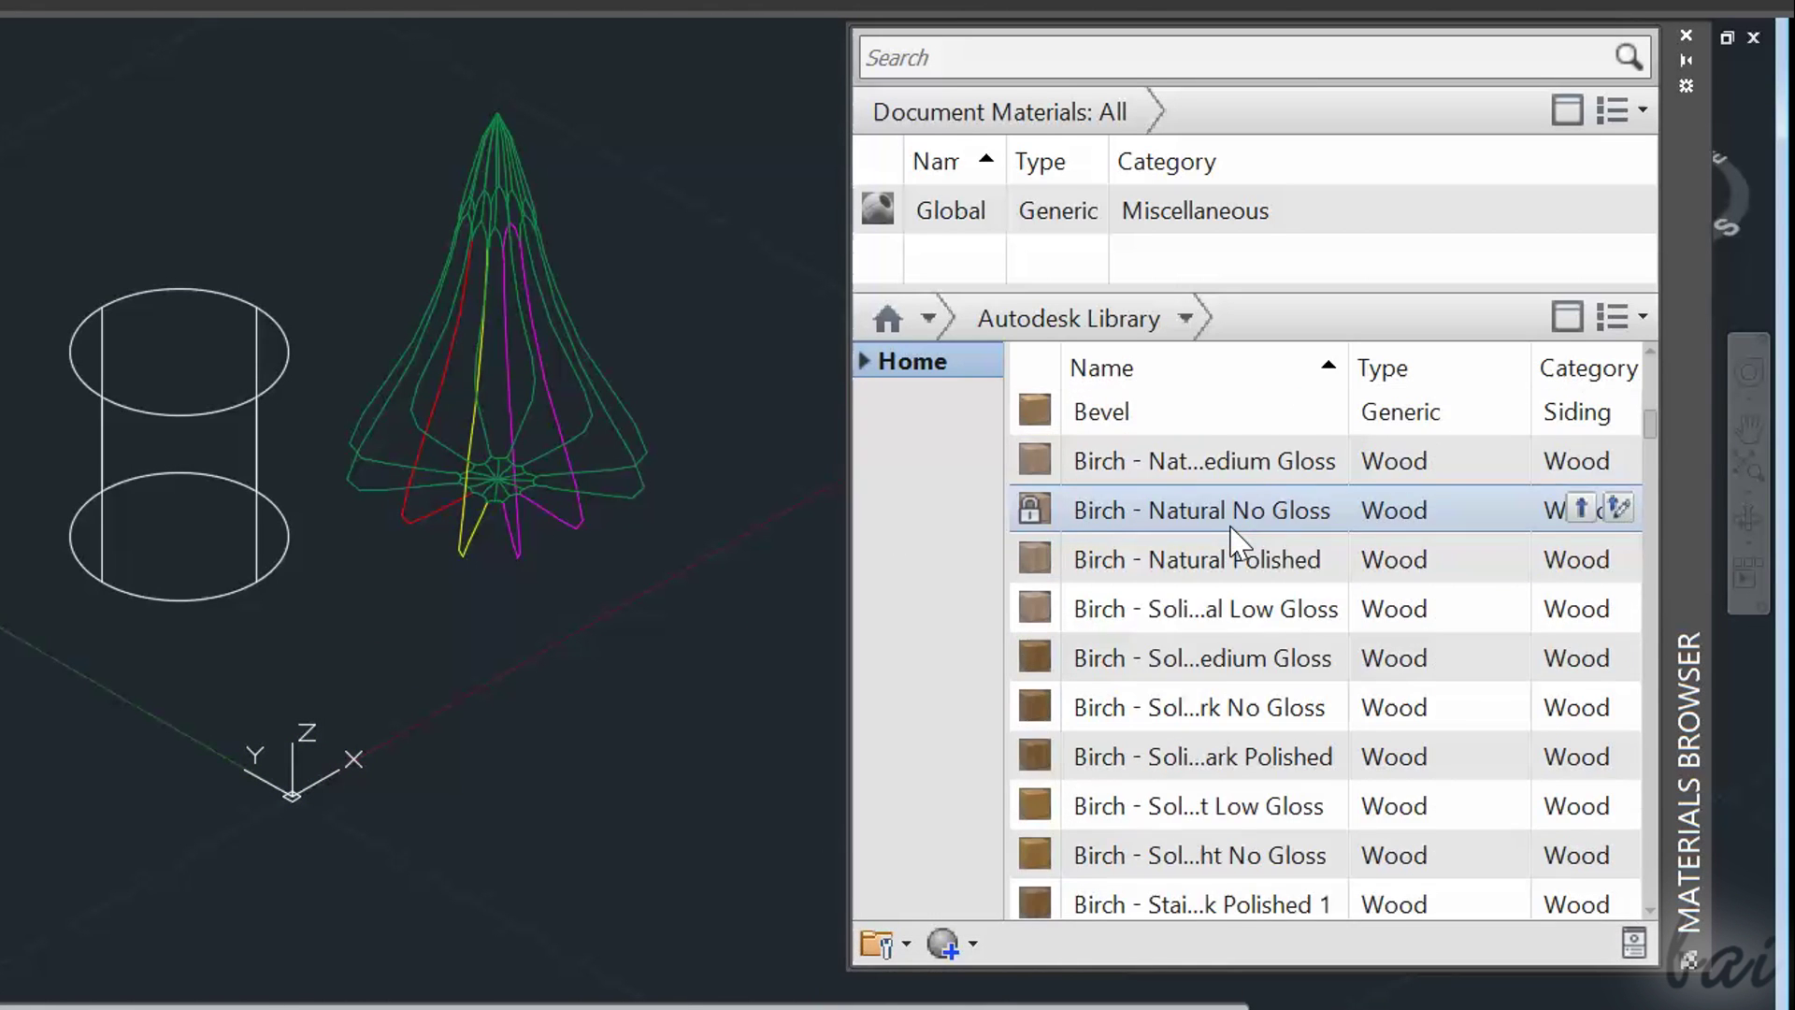
{"action": "scroll", "coordinate": [1233, 541], "scroll_direction": "up", "scroll_amount": 10}
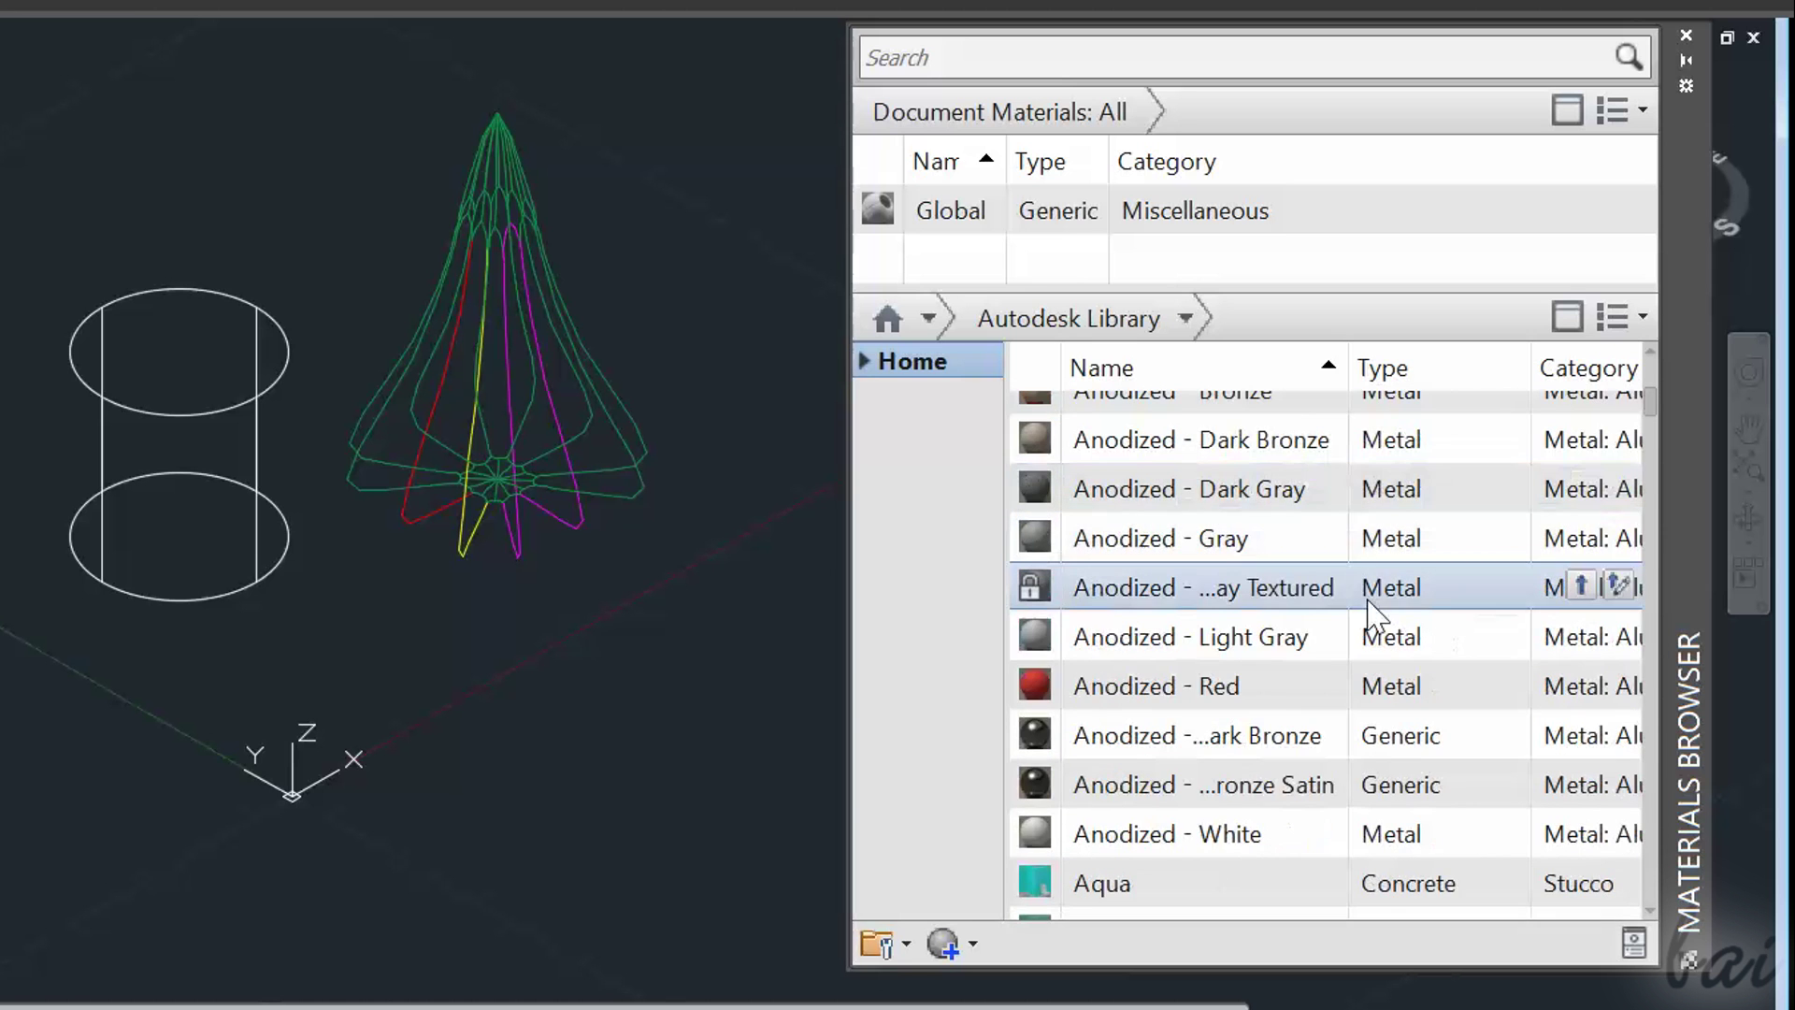
{"action": "scroll", "coordinate": [1371, 610], "scroll_direction": "up", "scroll_amount": 1}
{"action": "scroll", "coordinate": [1373, 611], "scroll_direction": "up", "scroll_amount": 5}
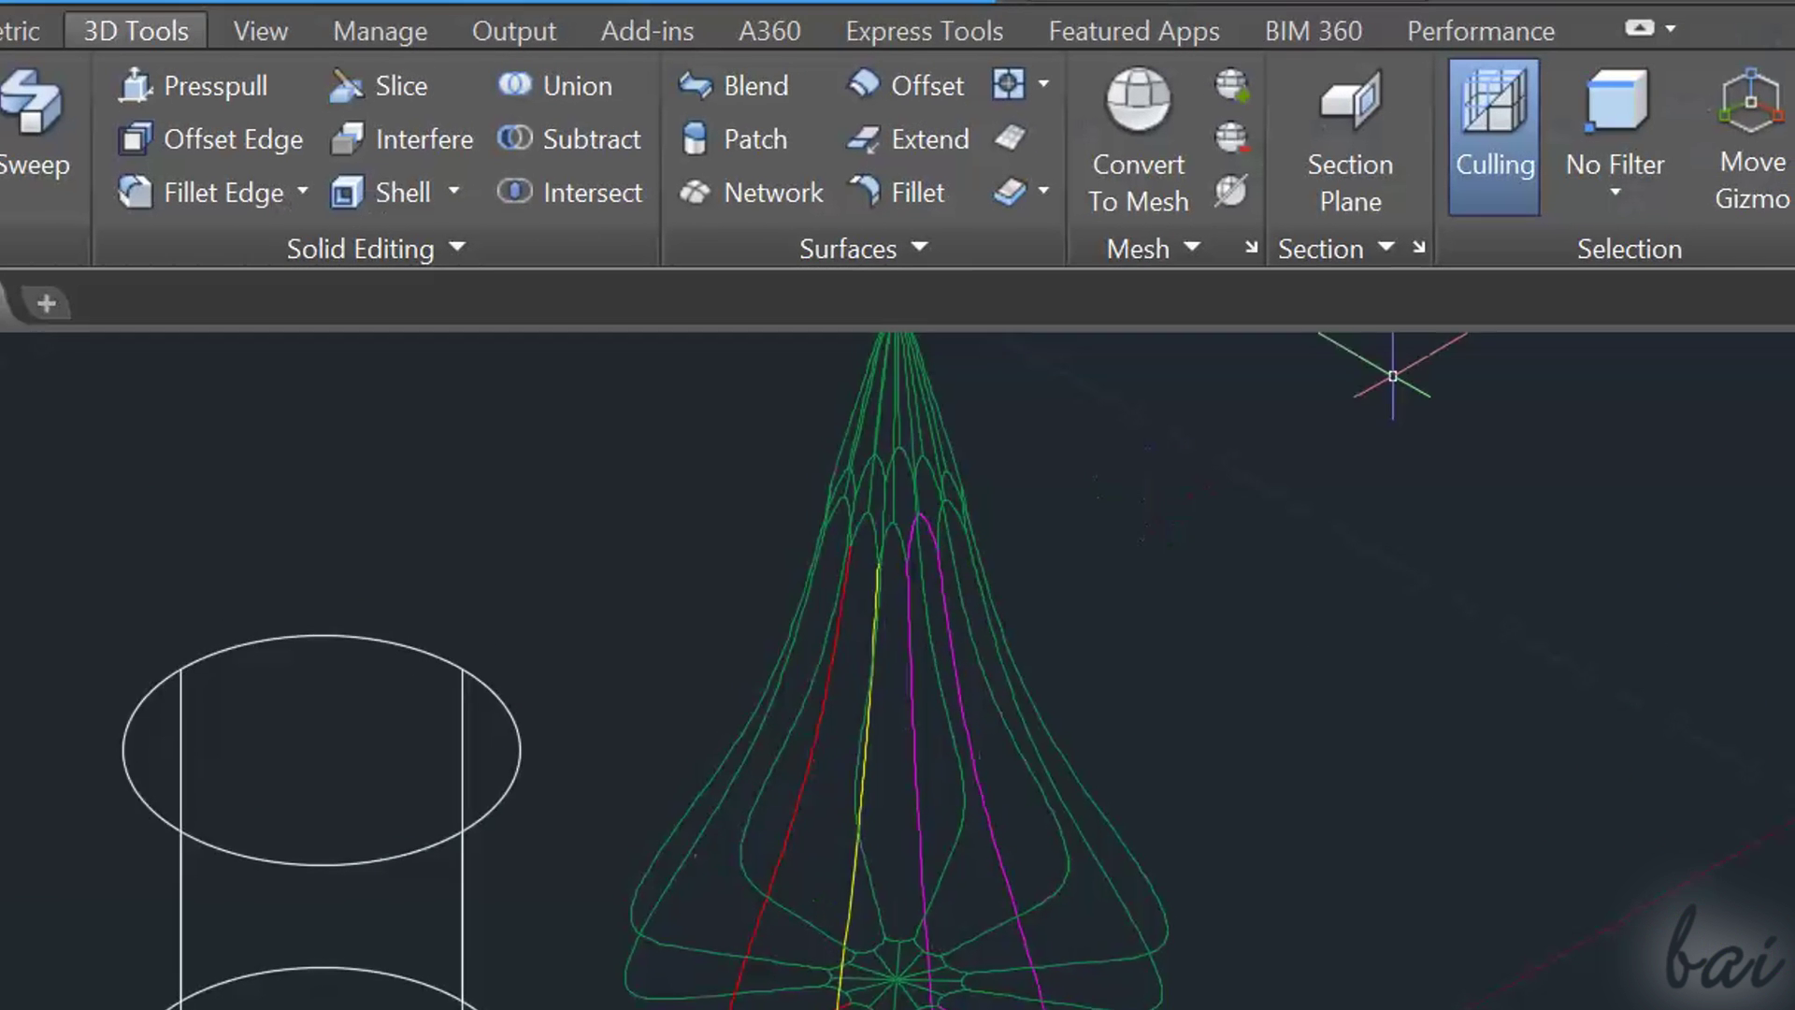
Step: Add the Visualize tab to the ribbon through Show Tabs and switch to it
{"action": "scroll", "coordinate": [1276, 449], "scroll_direction": "down", "scroll_amount": 3}
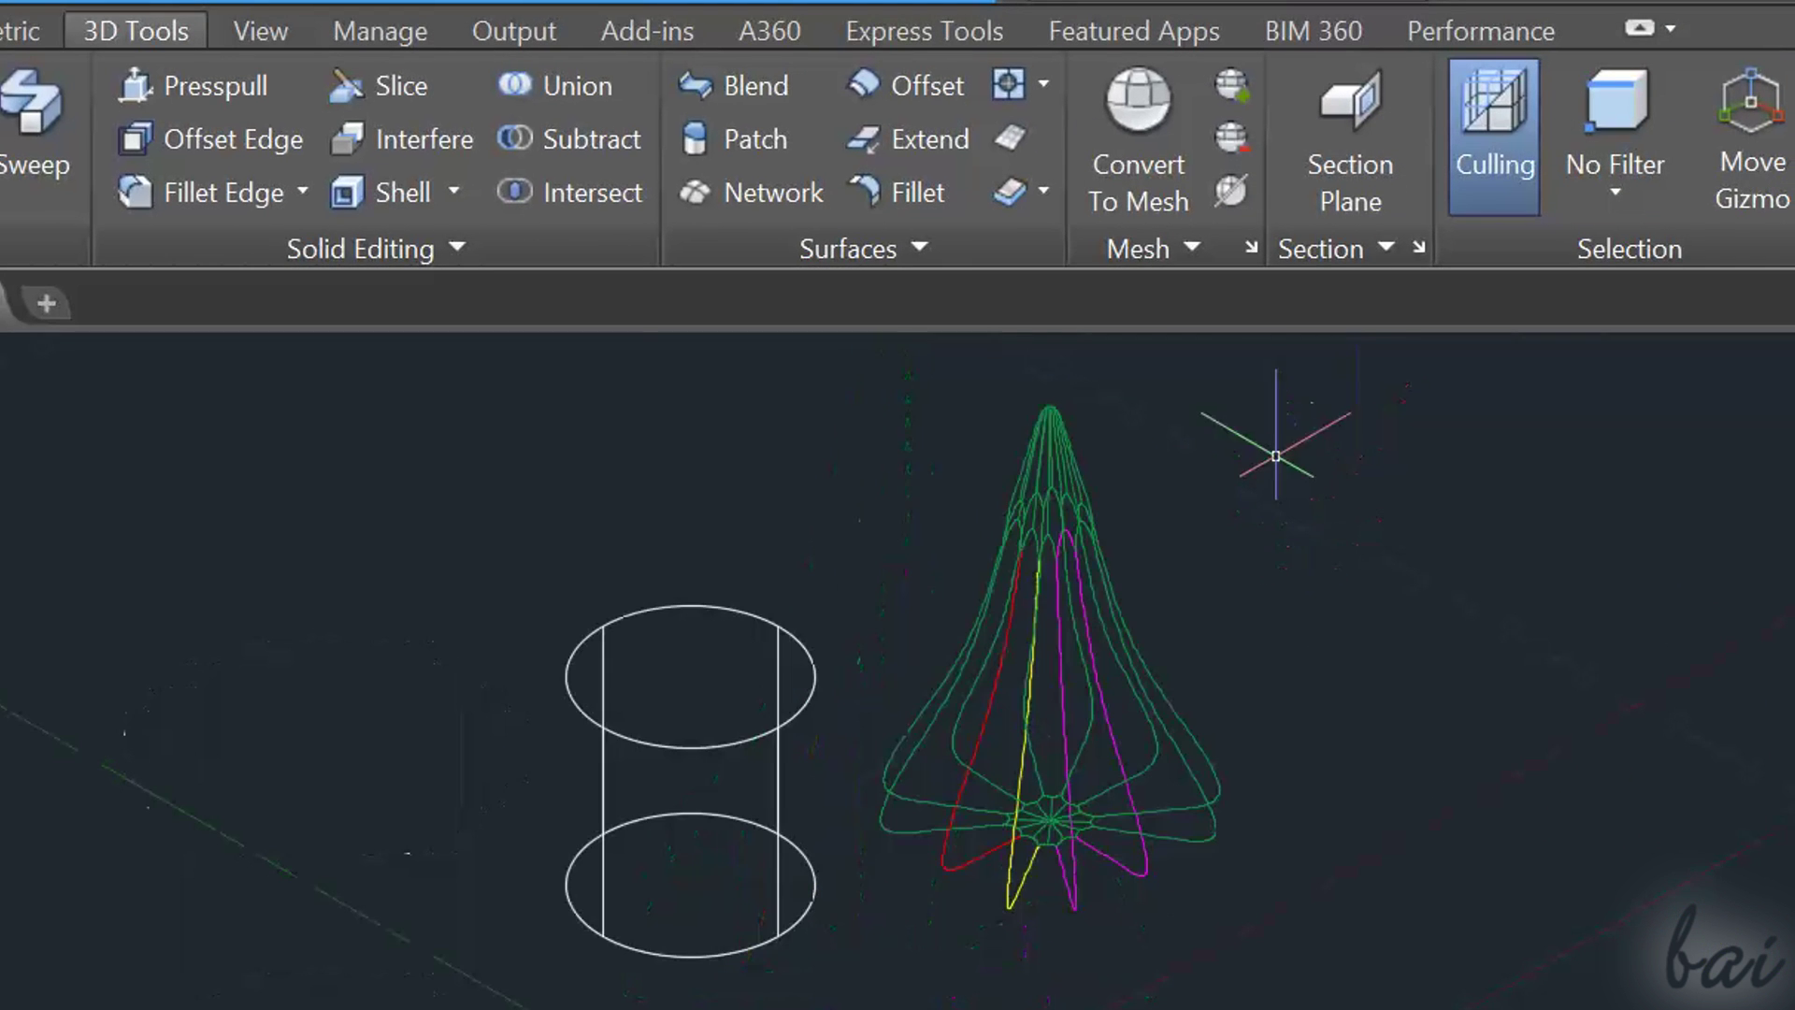
{"action": "right_click", "coordinate": [1721, 28]}
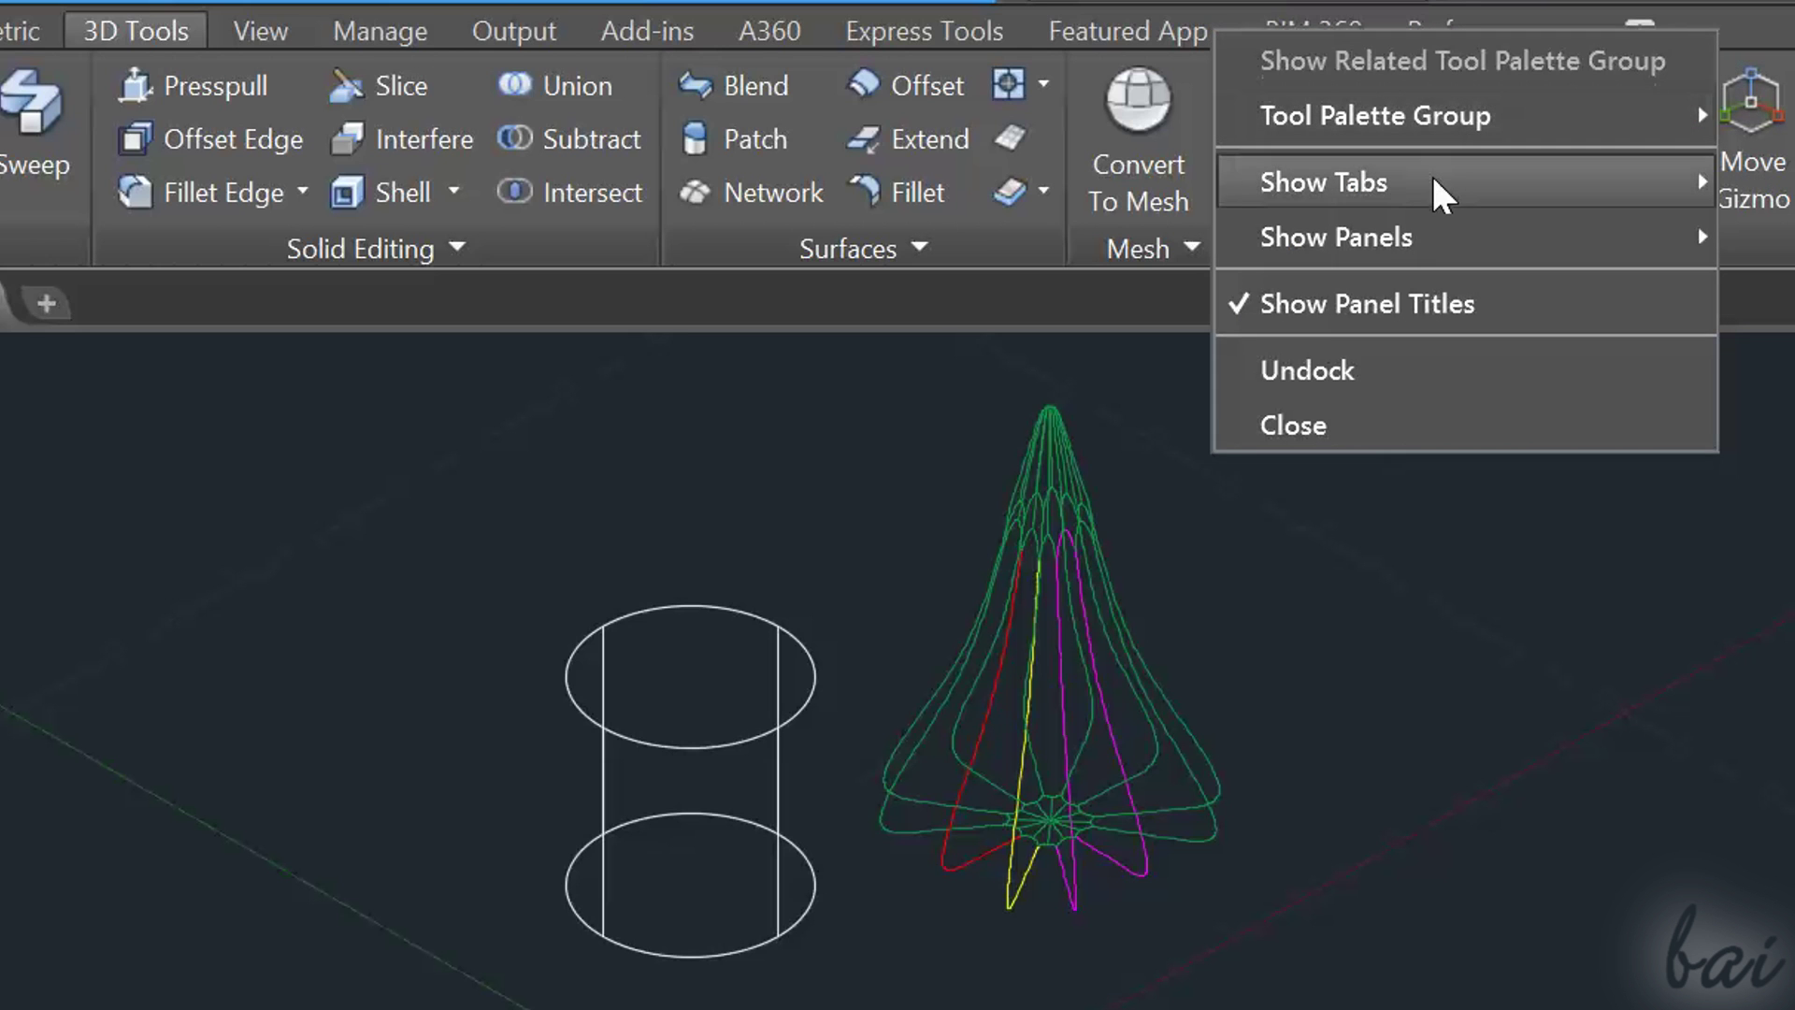
{"action": "mouse_move", "coordinate": [1434, 185]}
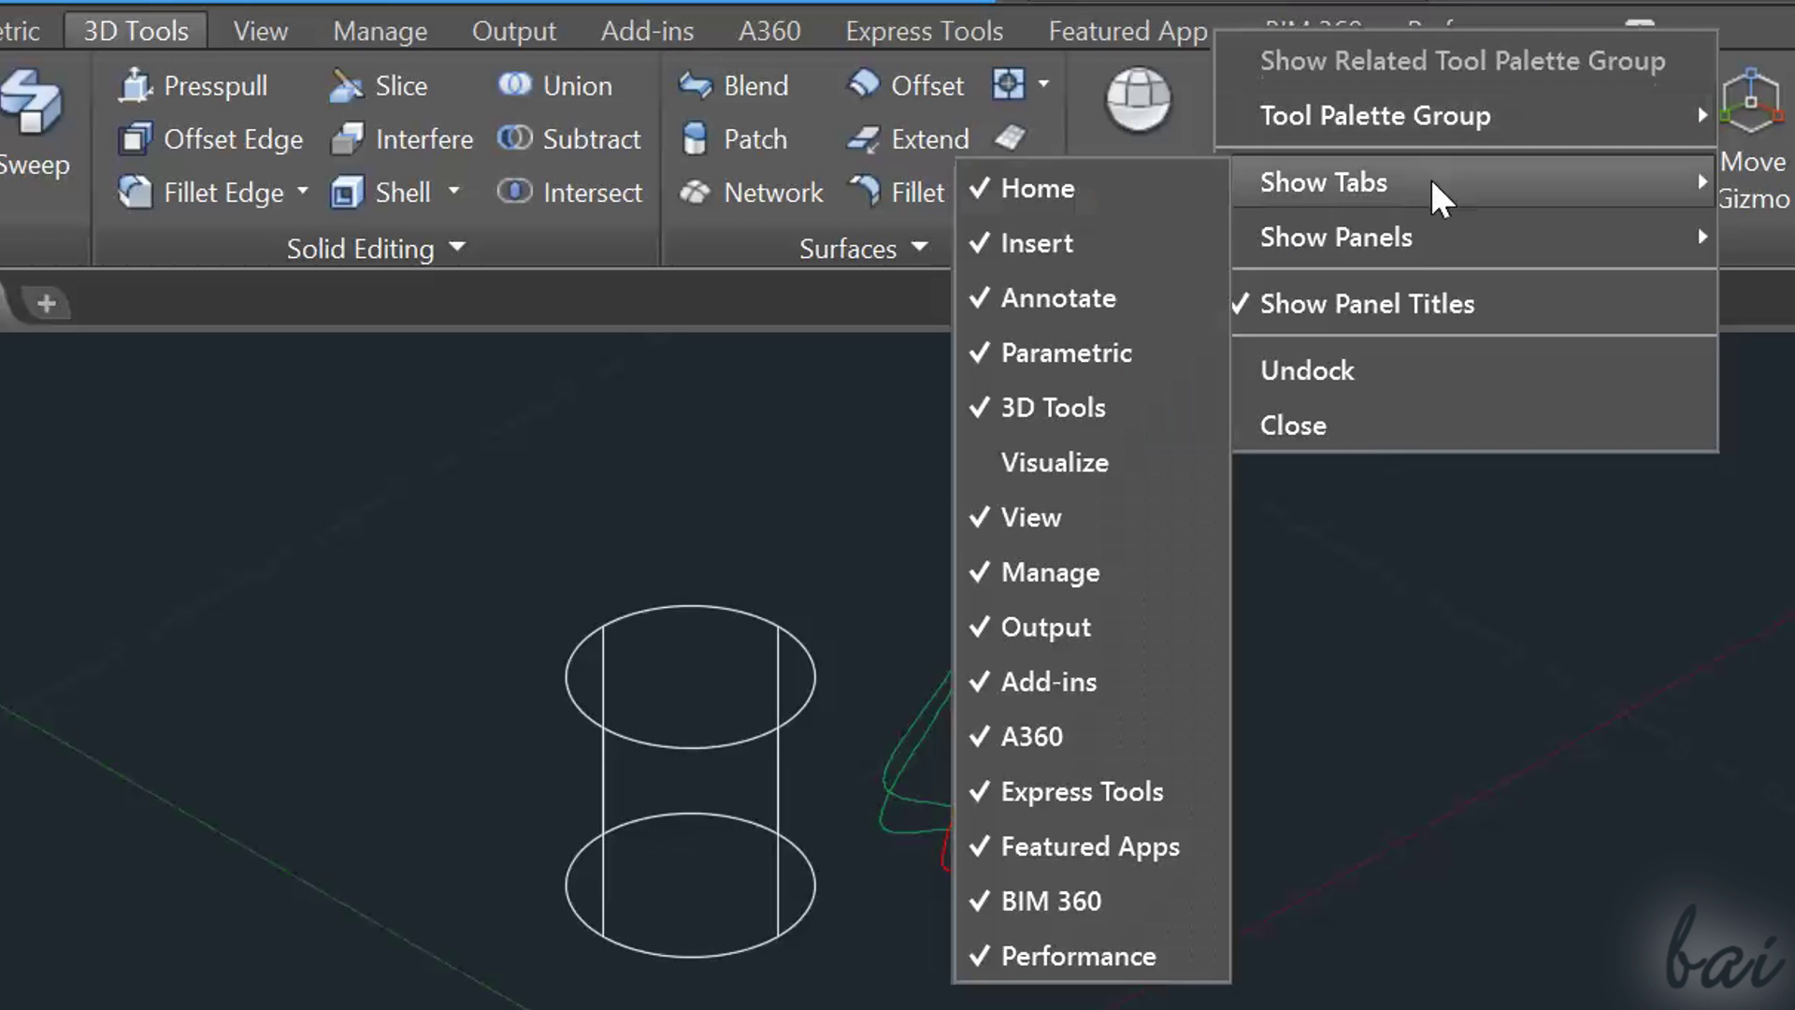
{"action": "left_click", "coordinate": [1076, 479]}
{"action": "key", "text": "Escape"}
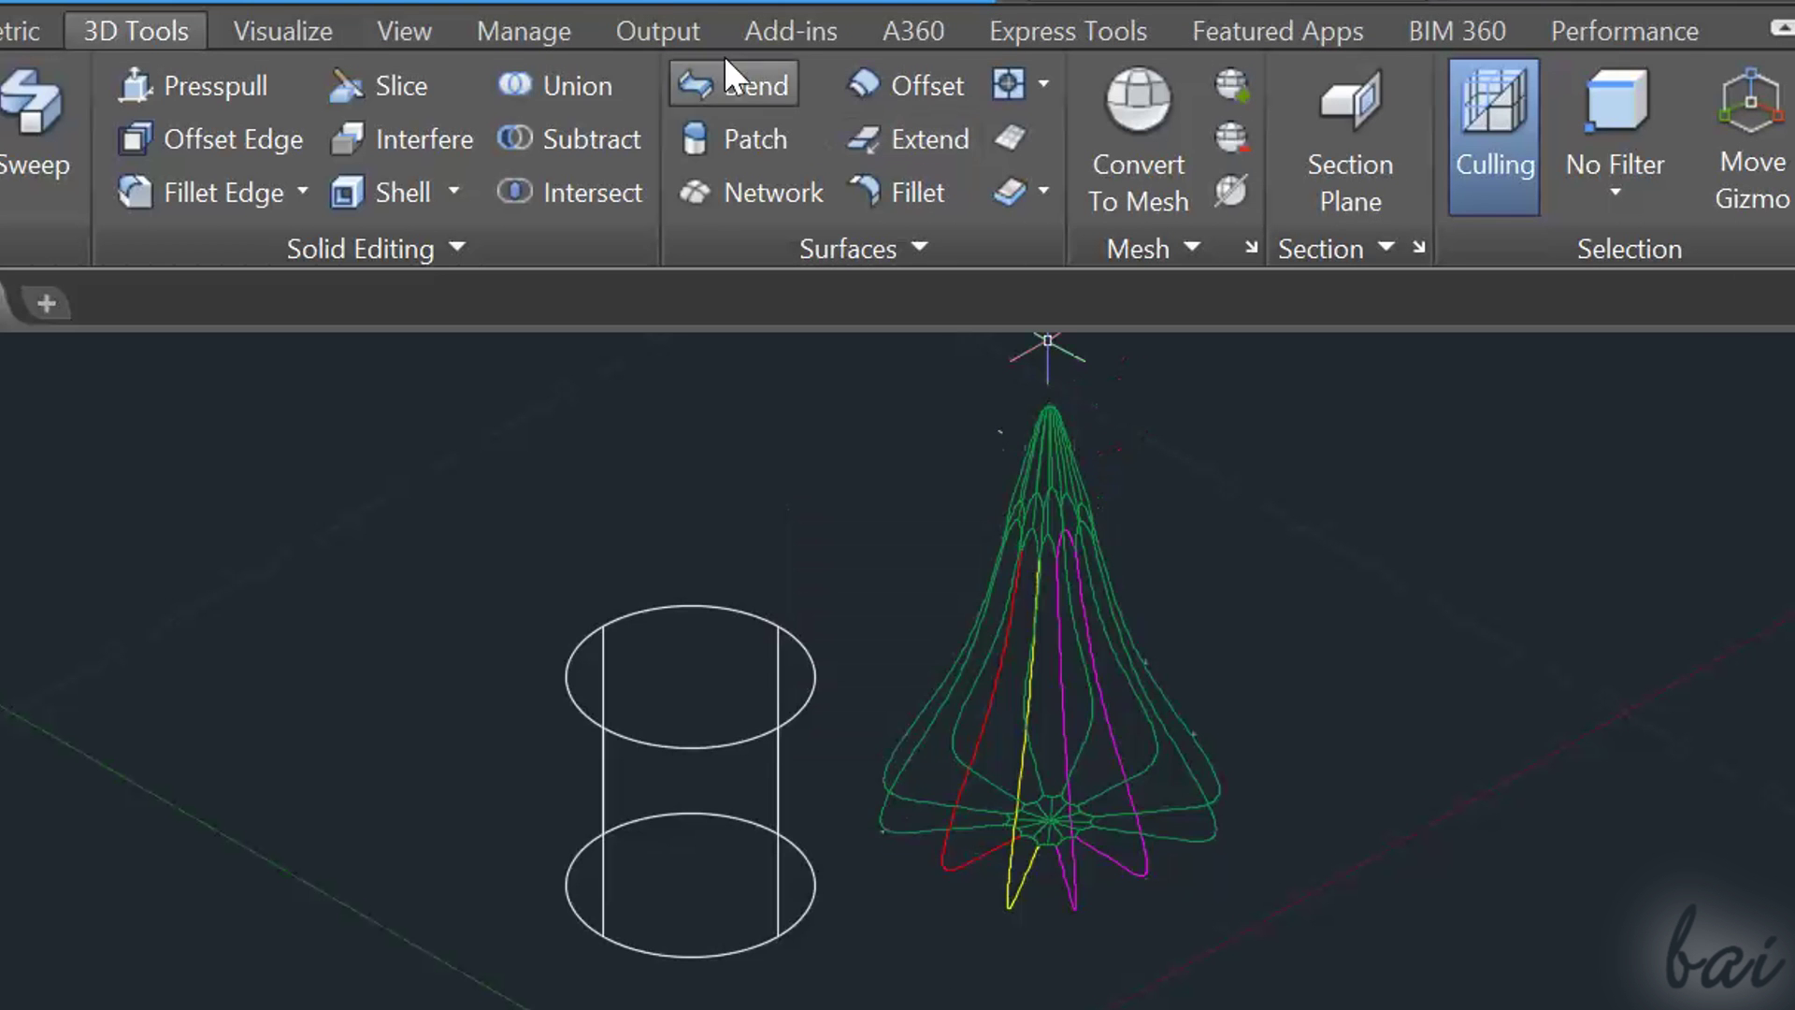
{"action": "left_click", "coordinate": [283, 28]}
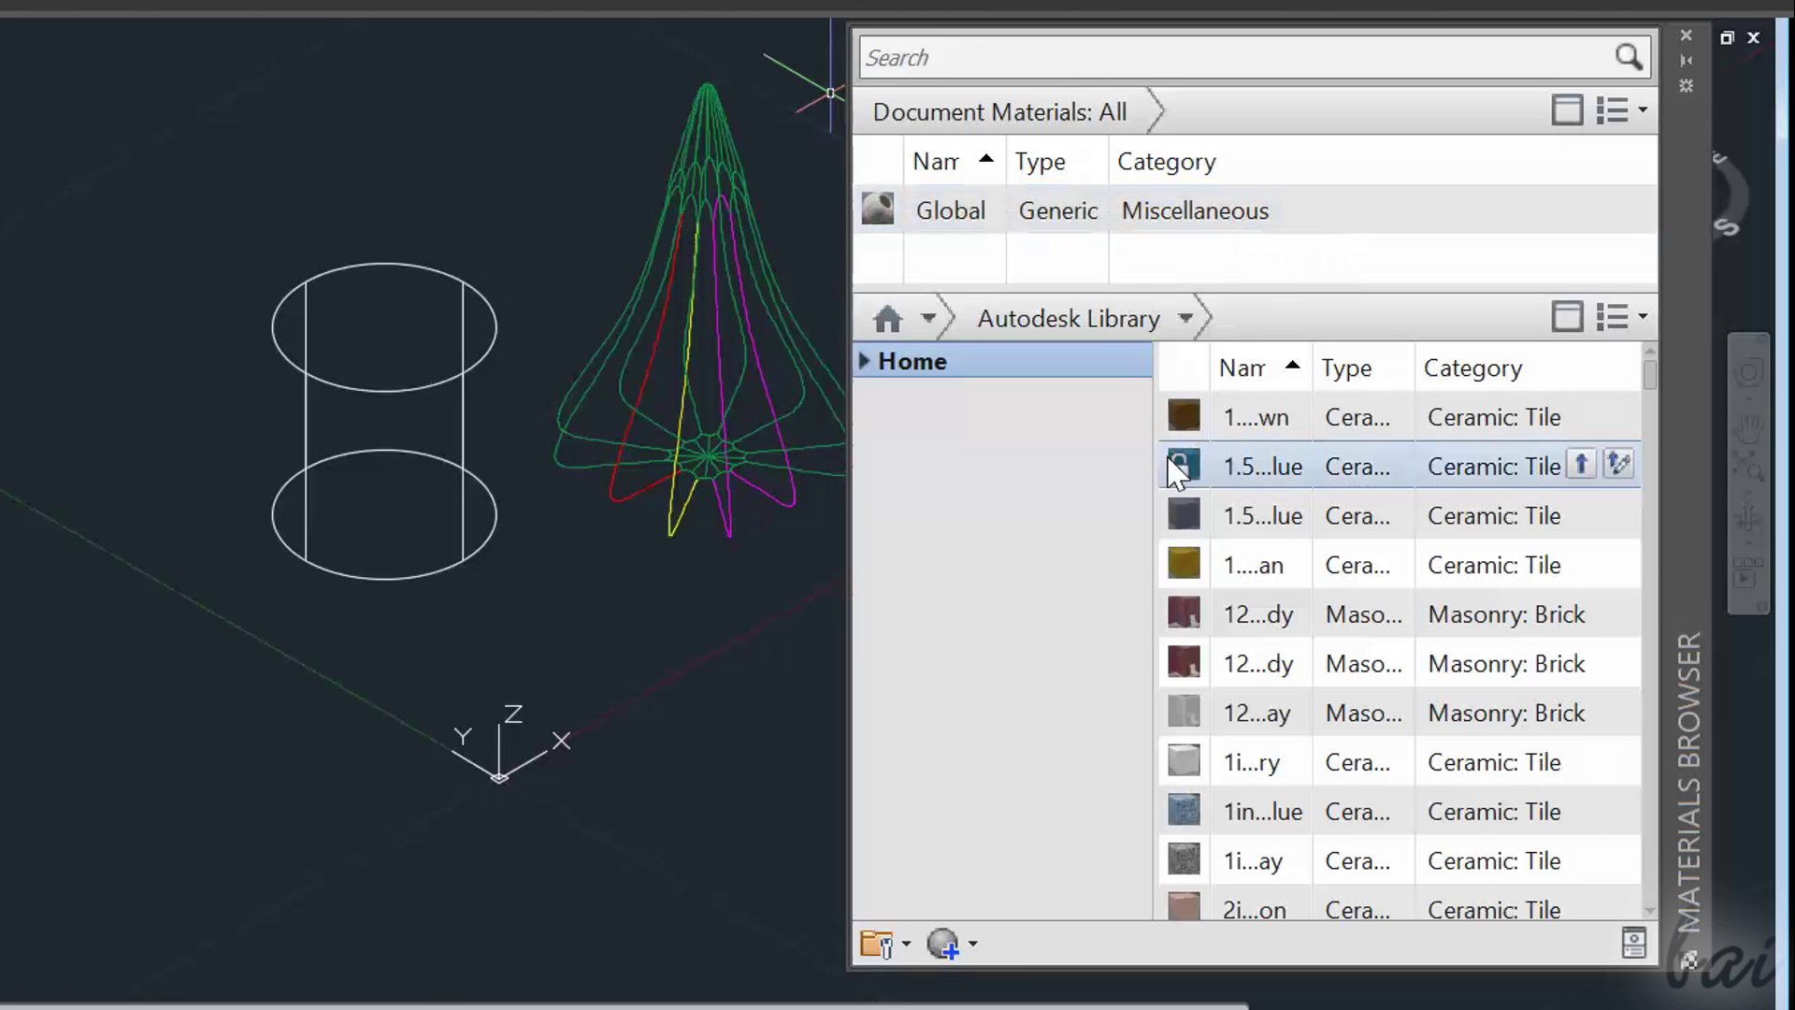
Step: Widen the Autodesk Library pane, resize its Name and Type columns, and scroll the materials list
{"action": "left_click_drag", "start_coordinate": [1156, 491], "coordinate": [1007, 505]}
{"action": "left_click_drag", "start_coordinate": [1265, 358], "coordinate": [1360, 364]}
{"action": "left_click_drag", "start_coordinate": [1162, 364], "coordinate": [1268, 361]}
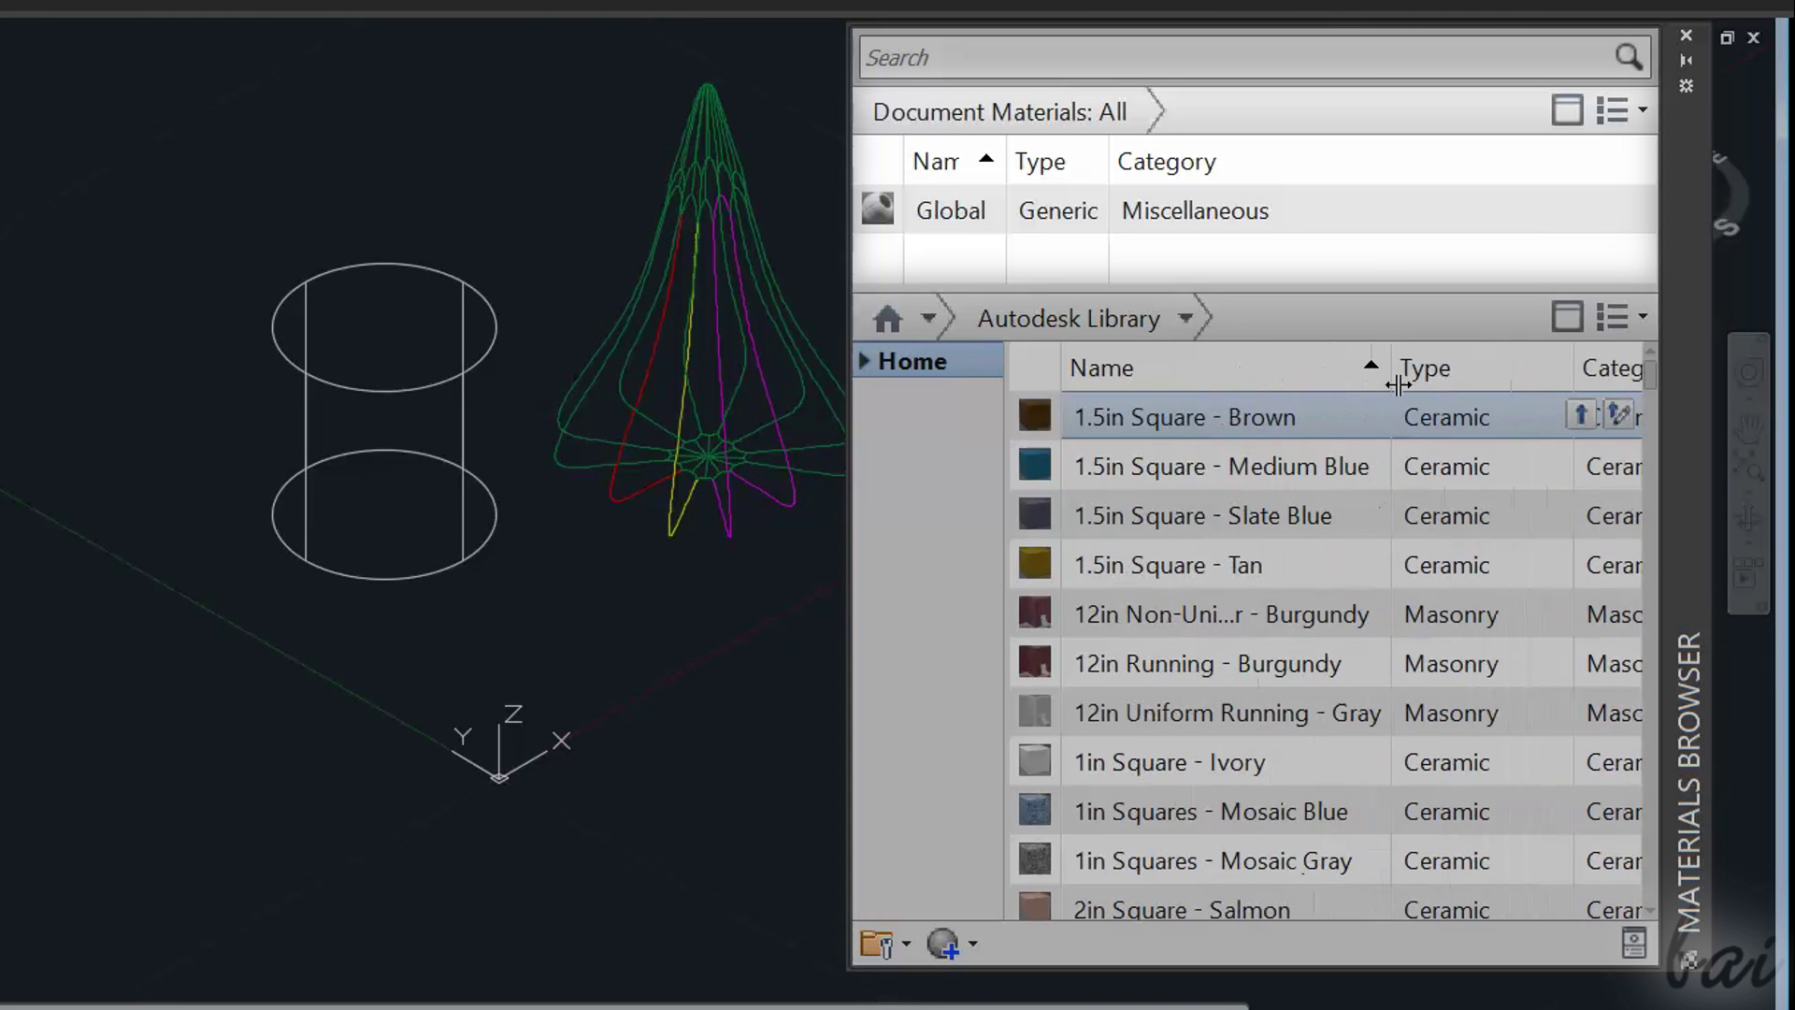
{"action": "left_click_drag", "start_coordinate": [1358, 377], "coordinate": [1334, 379]}
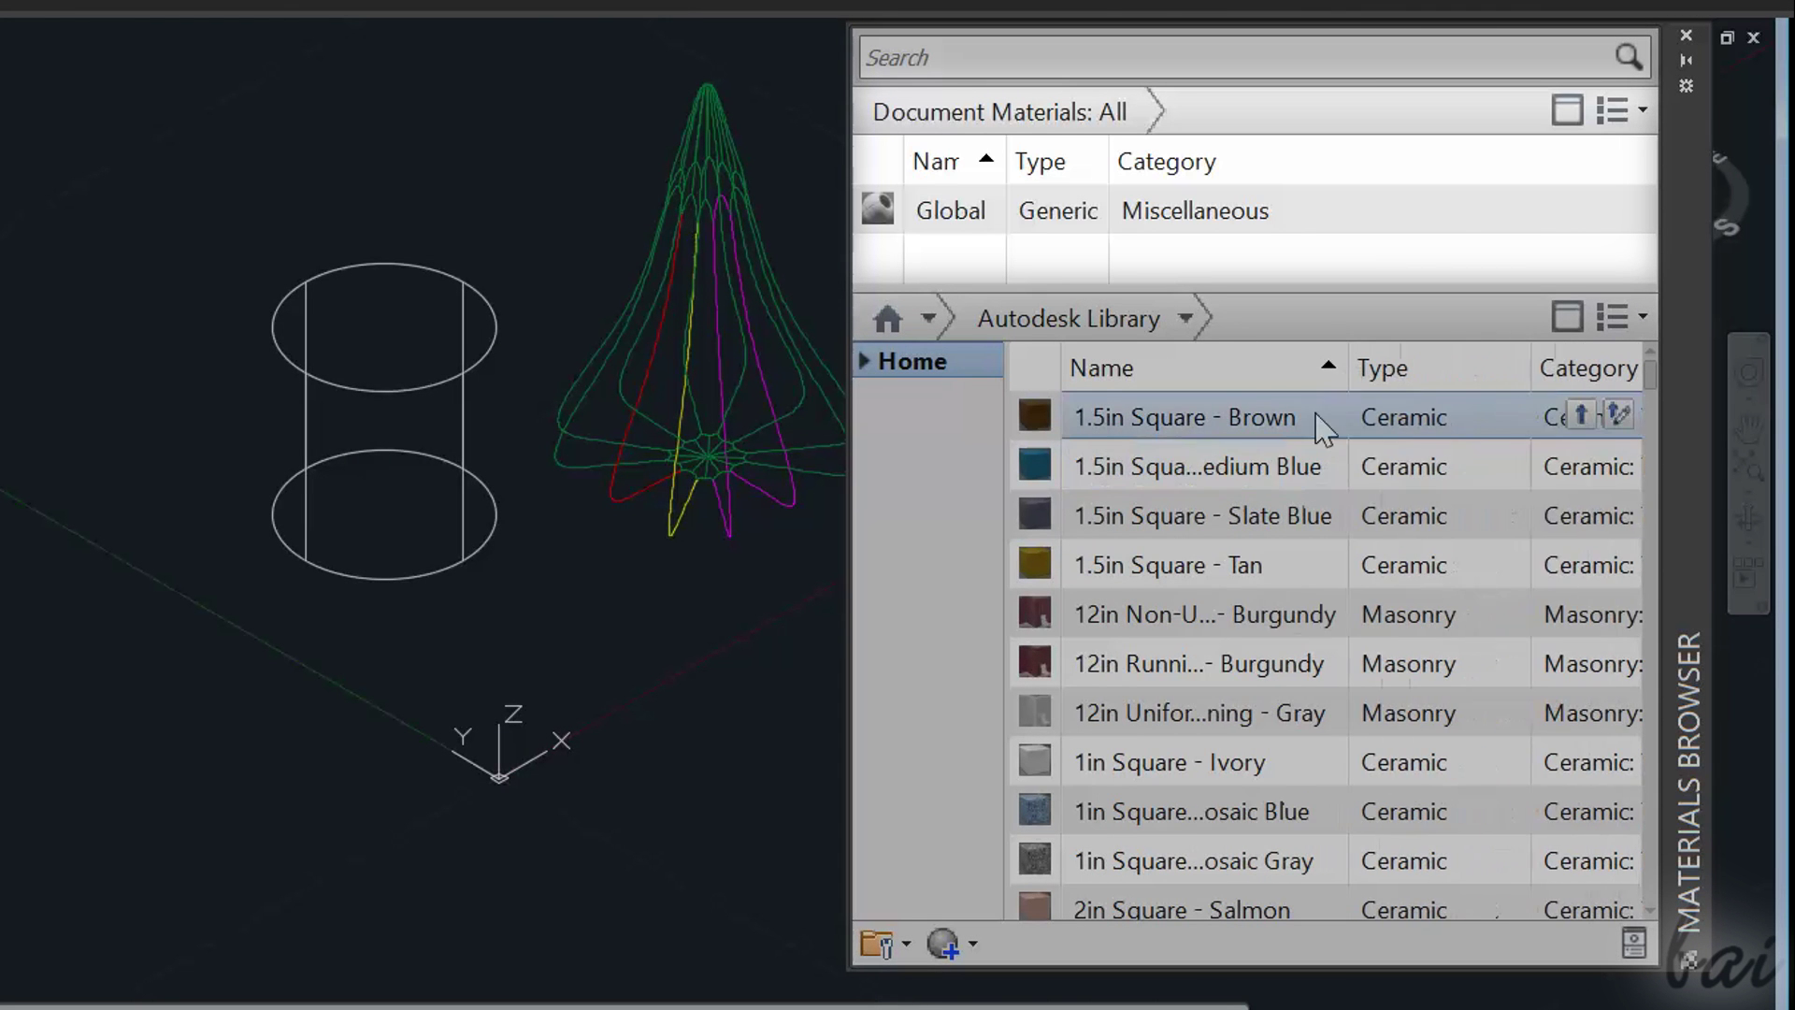
{"action": "scroll", "coordinate": [1253, 482], "scroll_direction": "down", "scroll_amount": 9}
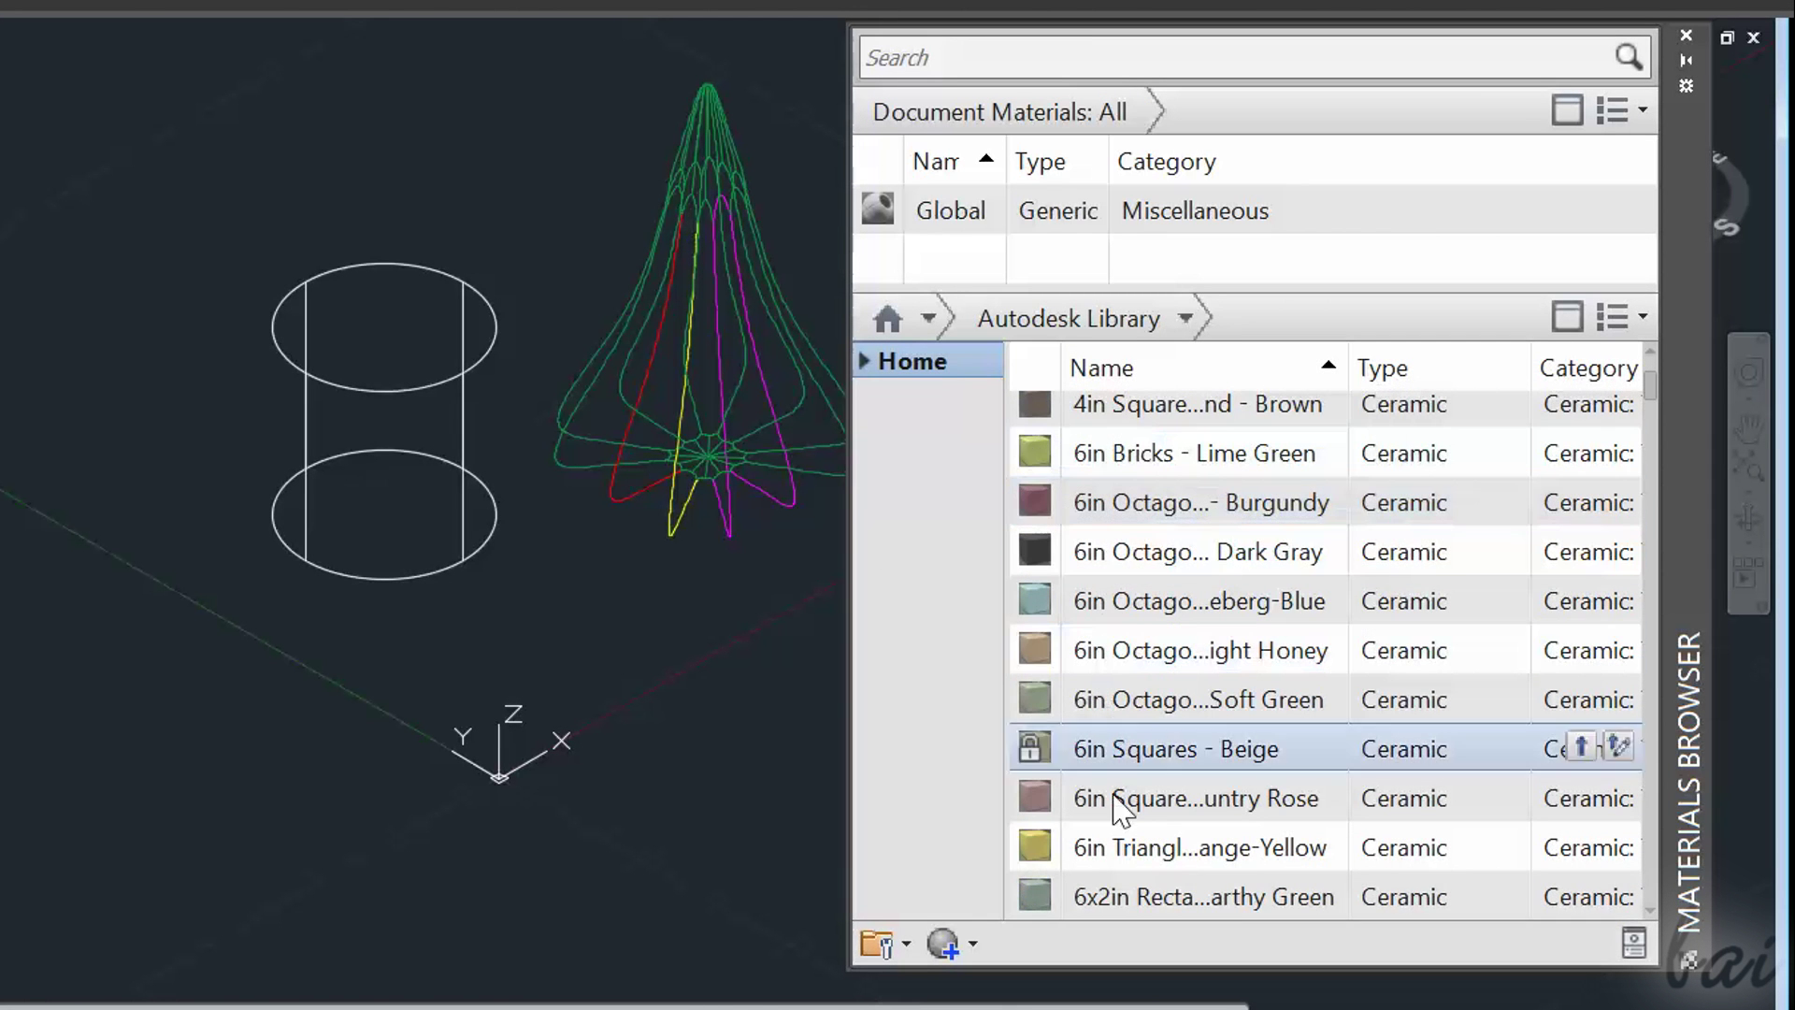
{"action": "scroll", "coordinate": [1178, 524], "scroll_direction": "down", "scroll_amount": 9}
{"action": "scroll", "coordinate": [1186, 637], "scroll_direction": "down", "scroll_amount": 3}
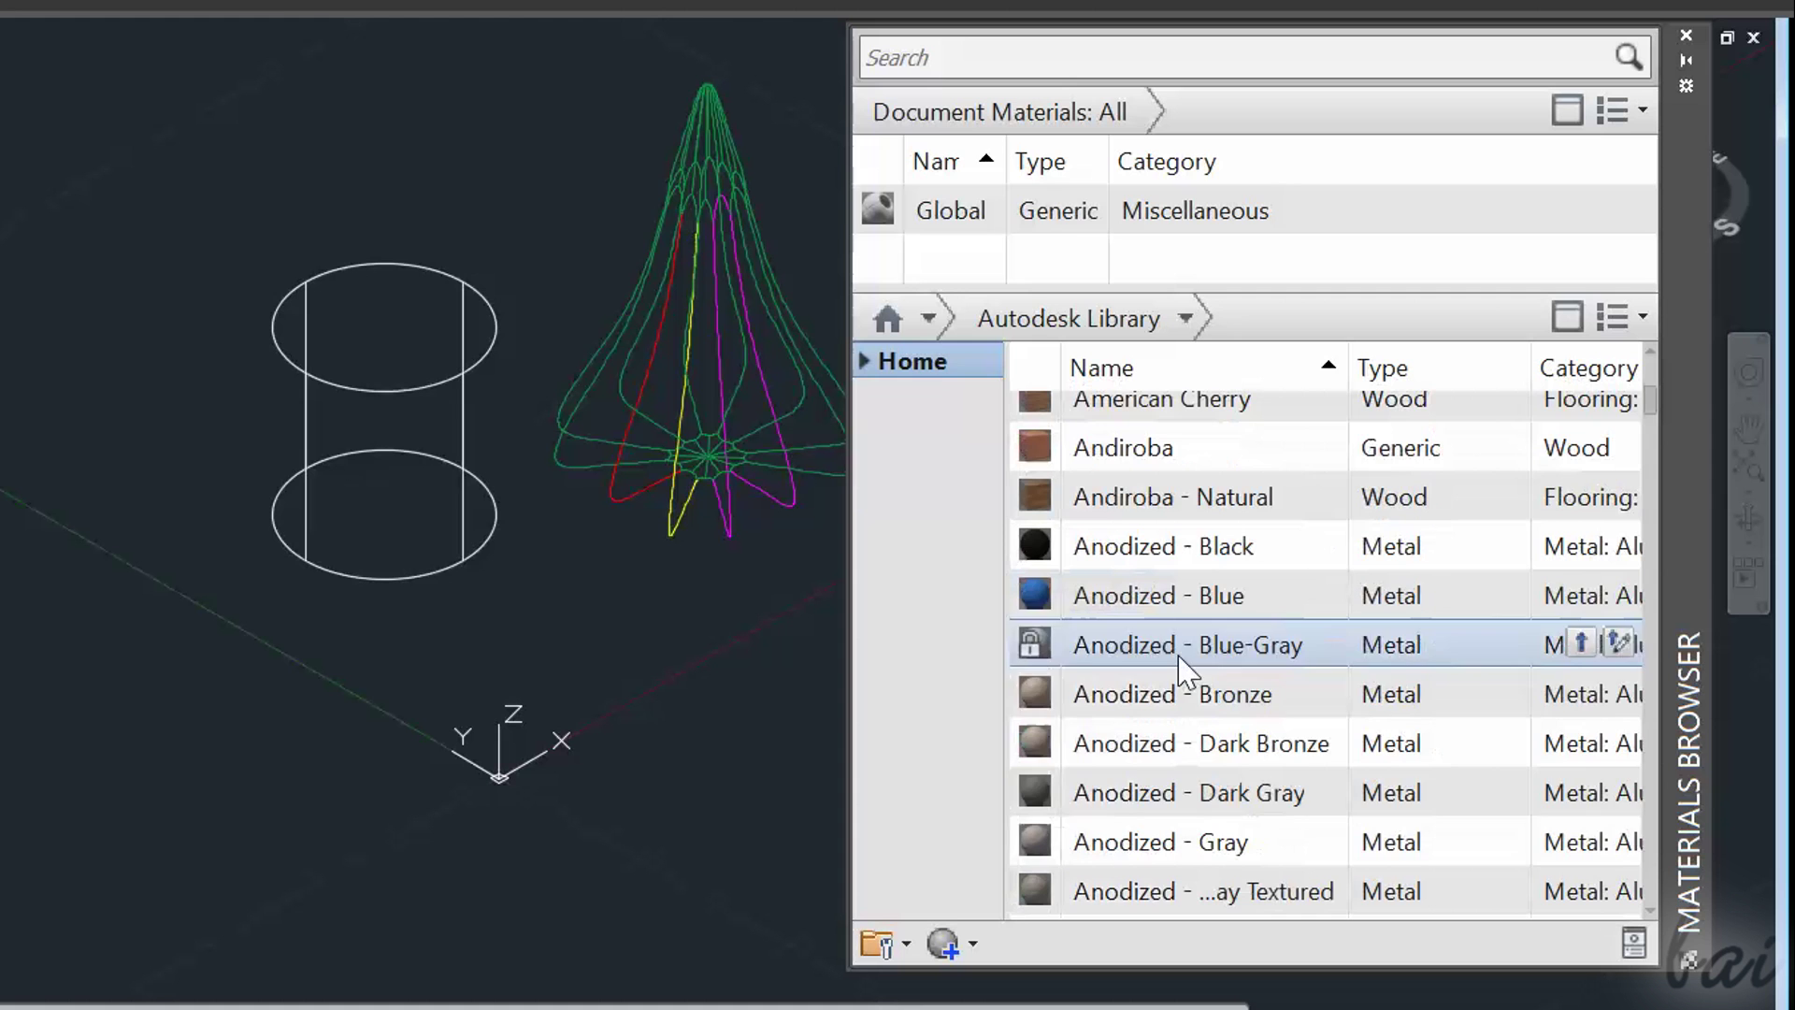
{"action": "scroll", "coordinate": [1187, 689], "scroll_direction": "up", "scroll_amount": 4}
{"action": "scroll", "coordinate": [1197, 603], "scroll_direction": "up", "scroll_amount": 1}
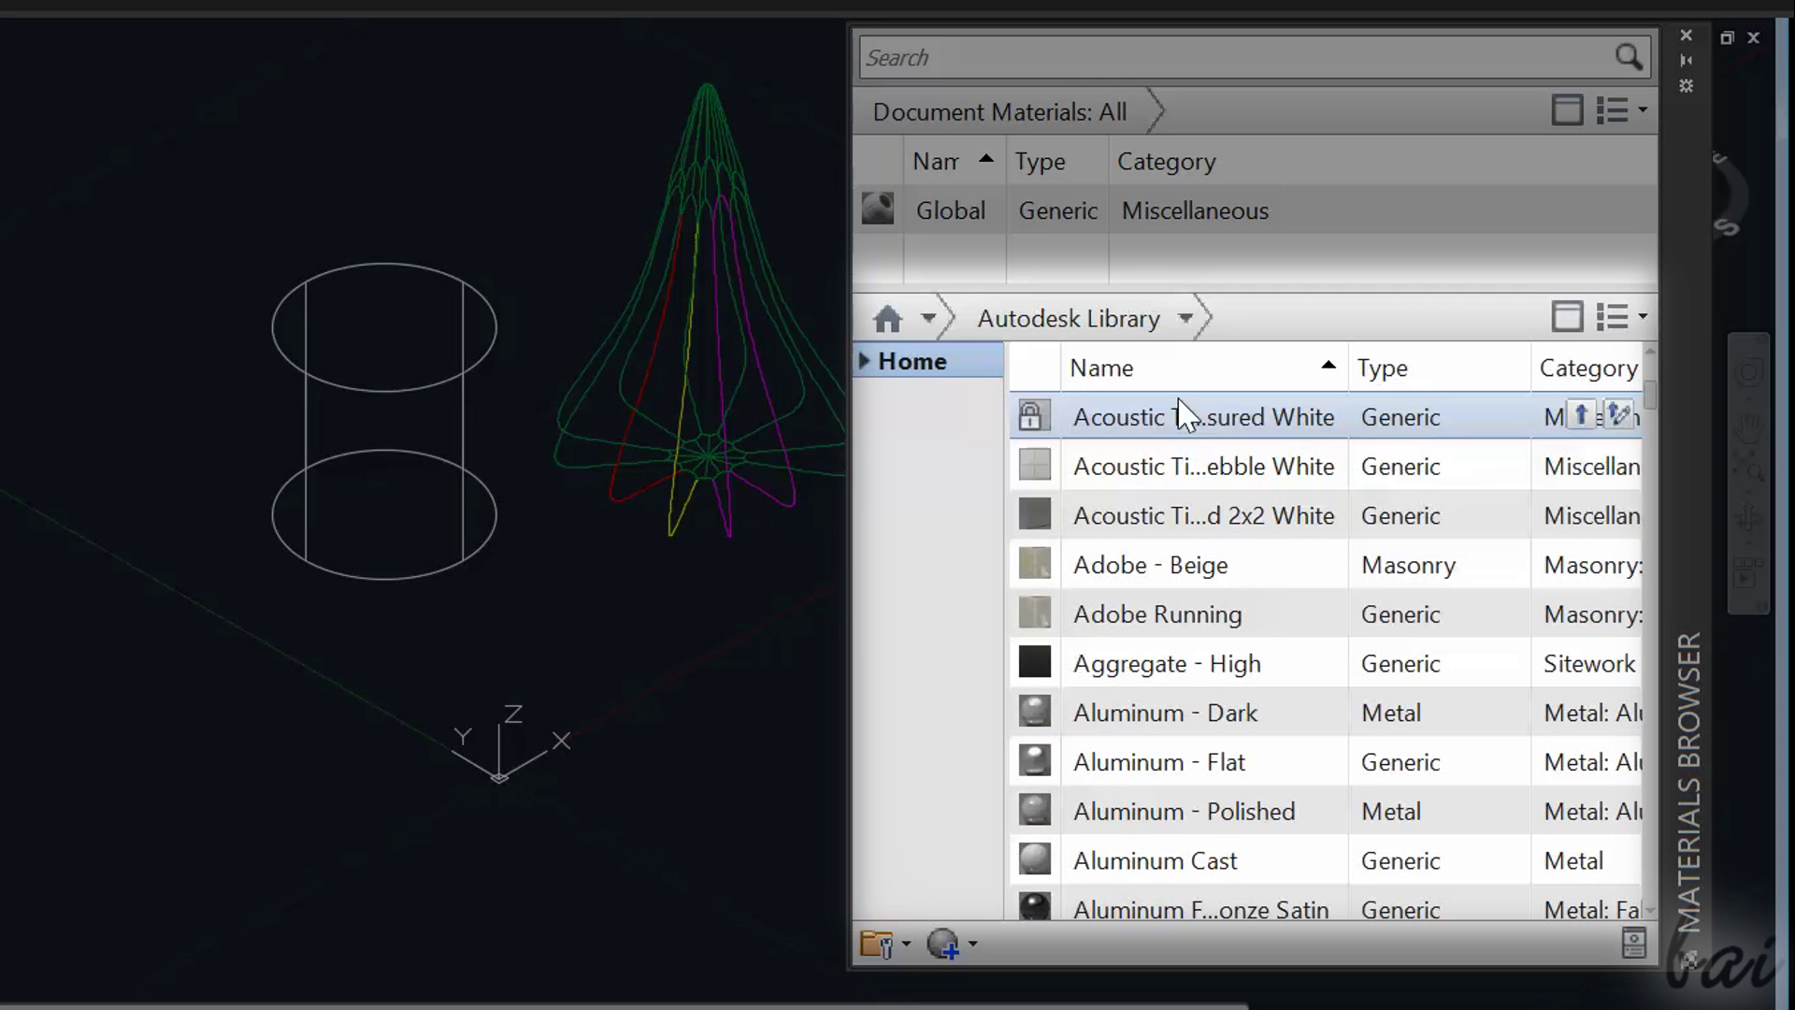
{"action": "scroll", "coordinate": [1190, 654], "scroll_direction": "down", "scroll_amount": 4}
{"action": "scroll", "coordinate": [1187, 692], "scroll_direction": "down", "scroll_amount": 5}
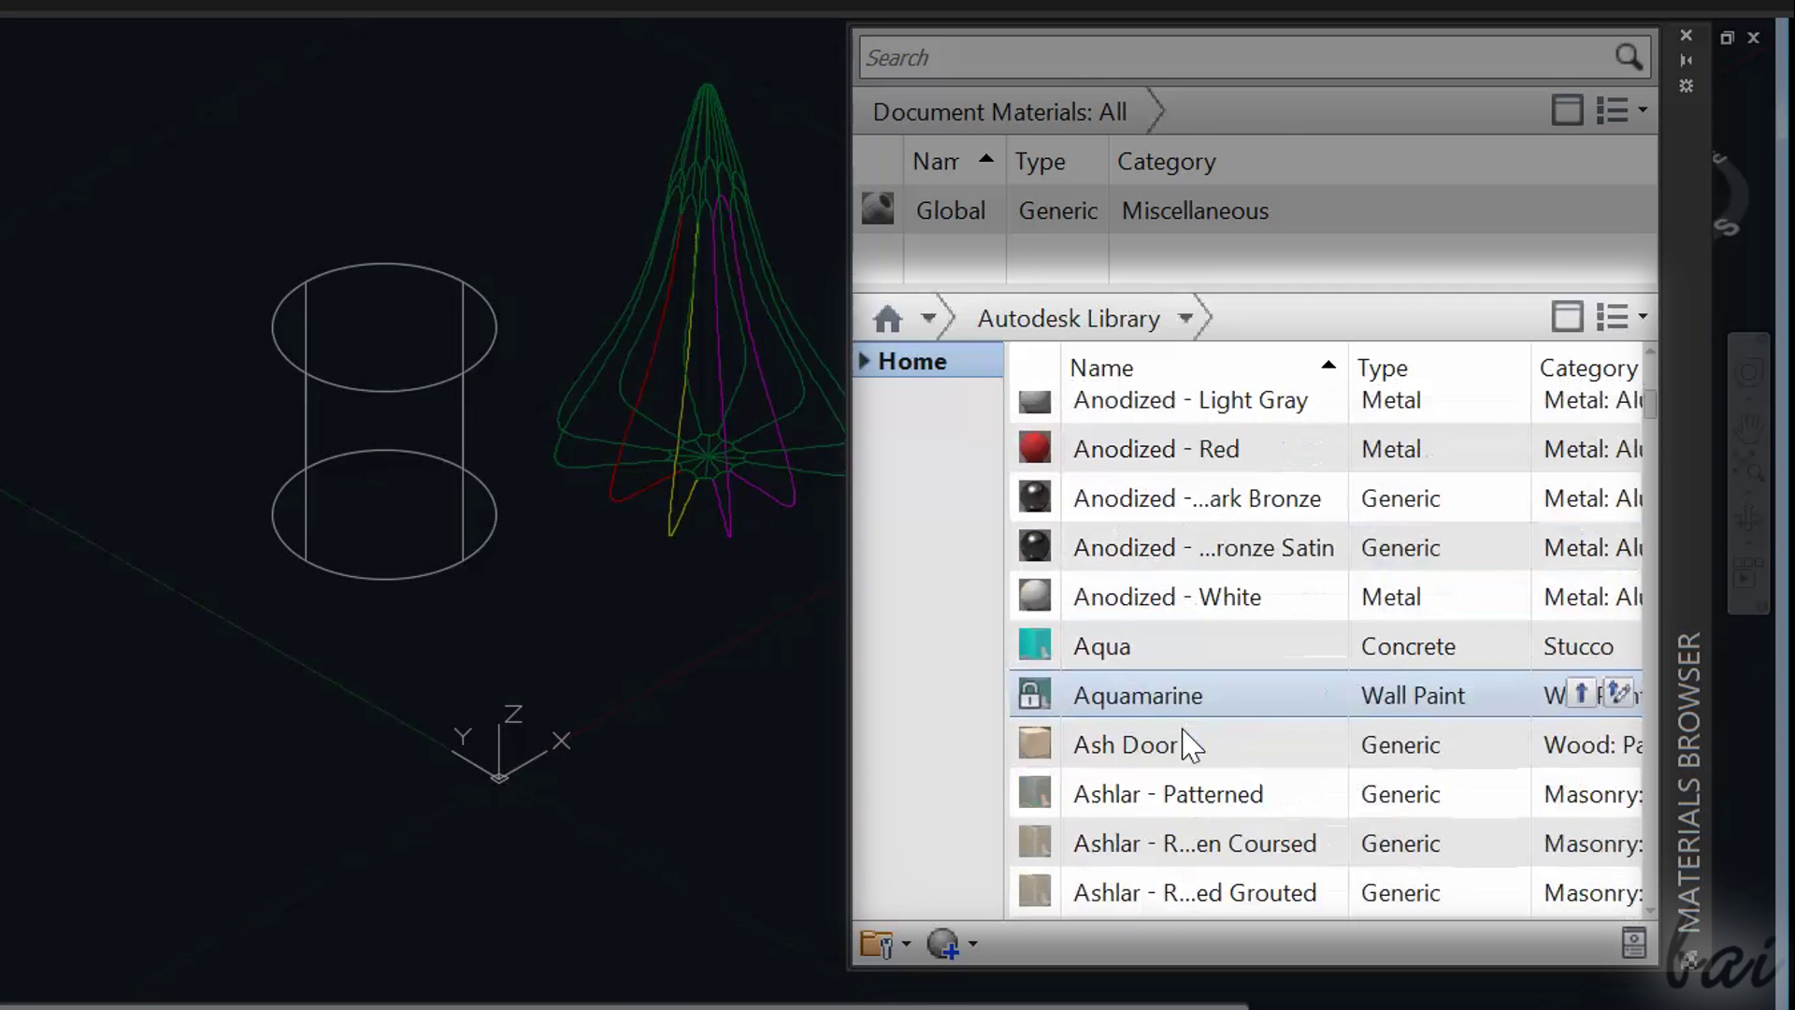
{"action": "scroll", "coordinate": [1194, 673], "scroll_direction": "down", "scroll_amount": 3}
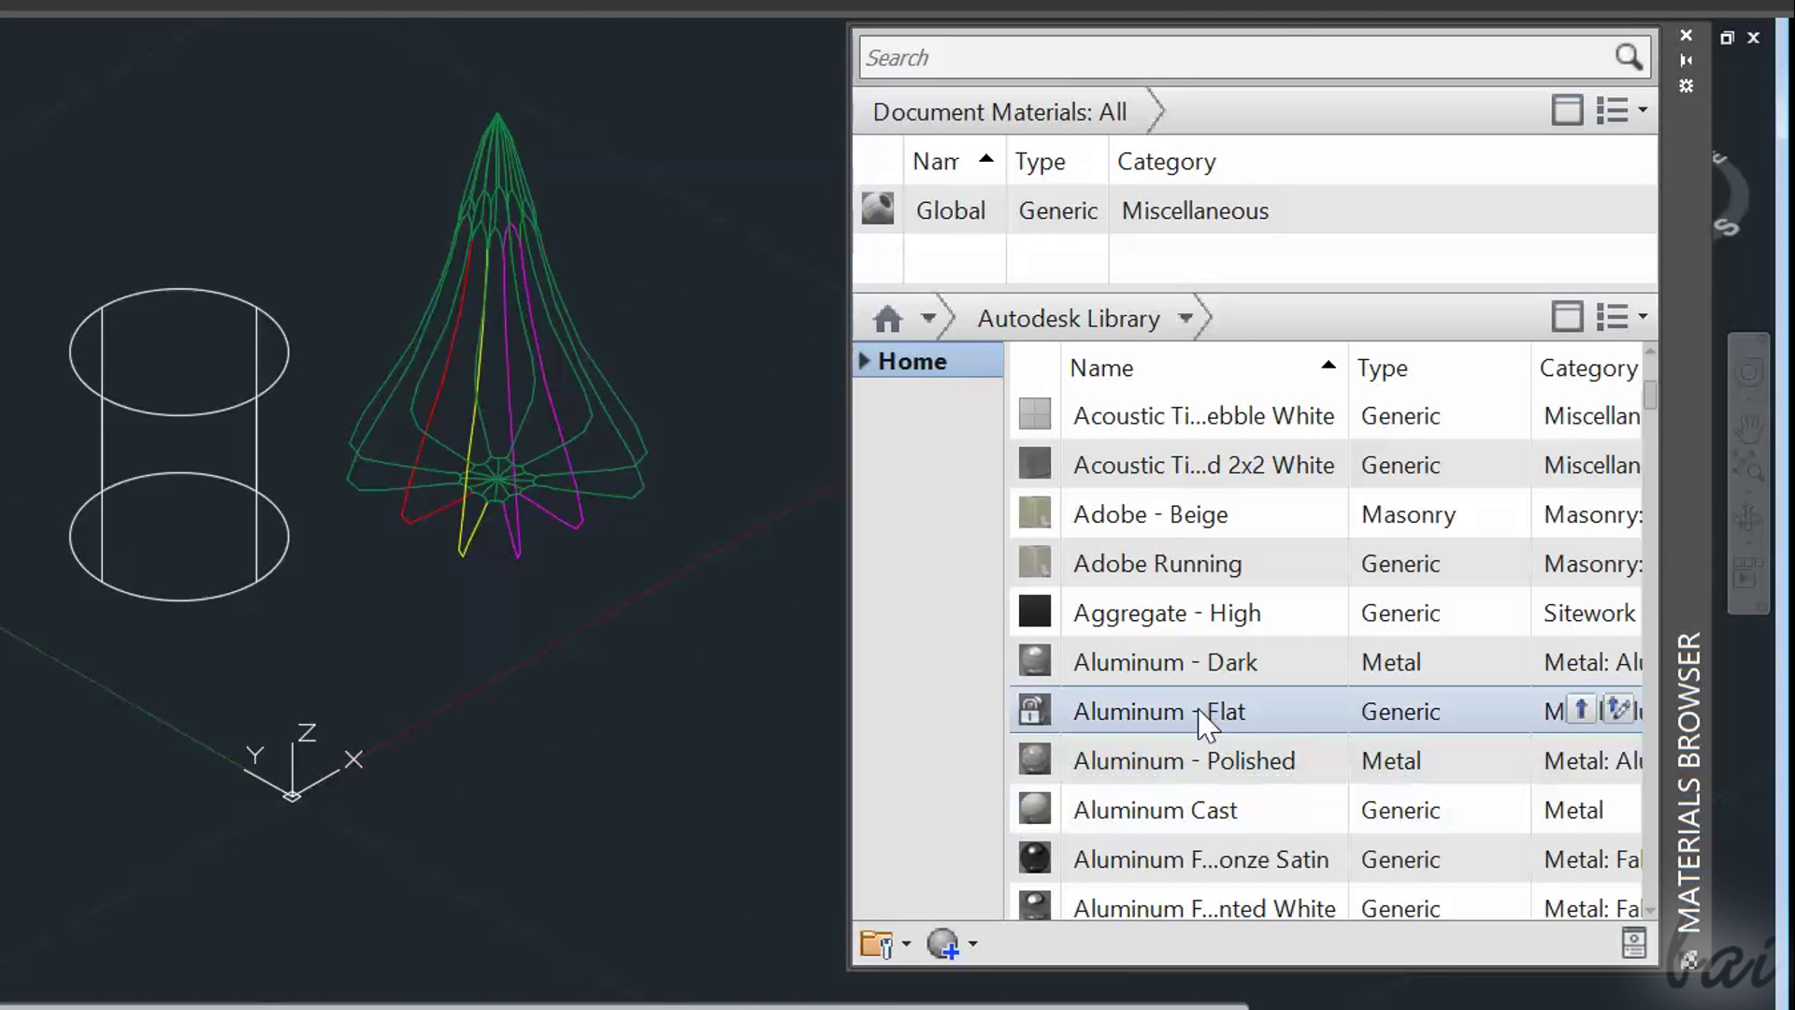
Step: Add Aluminum - Flat and a multi-color cobblestone material to the document materials
{"action": "left_click_drag", "start_coordinate": [1197, 725], "coordinate": [1222, 460]}
{"action": "scroll", "coordinate": [1226, 754], "scroll_direction": "down", "scroll_amount": 10}
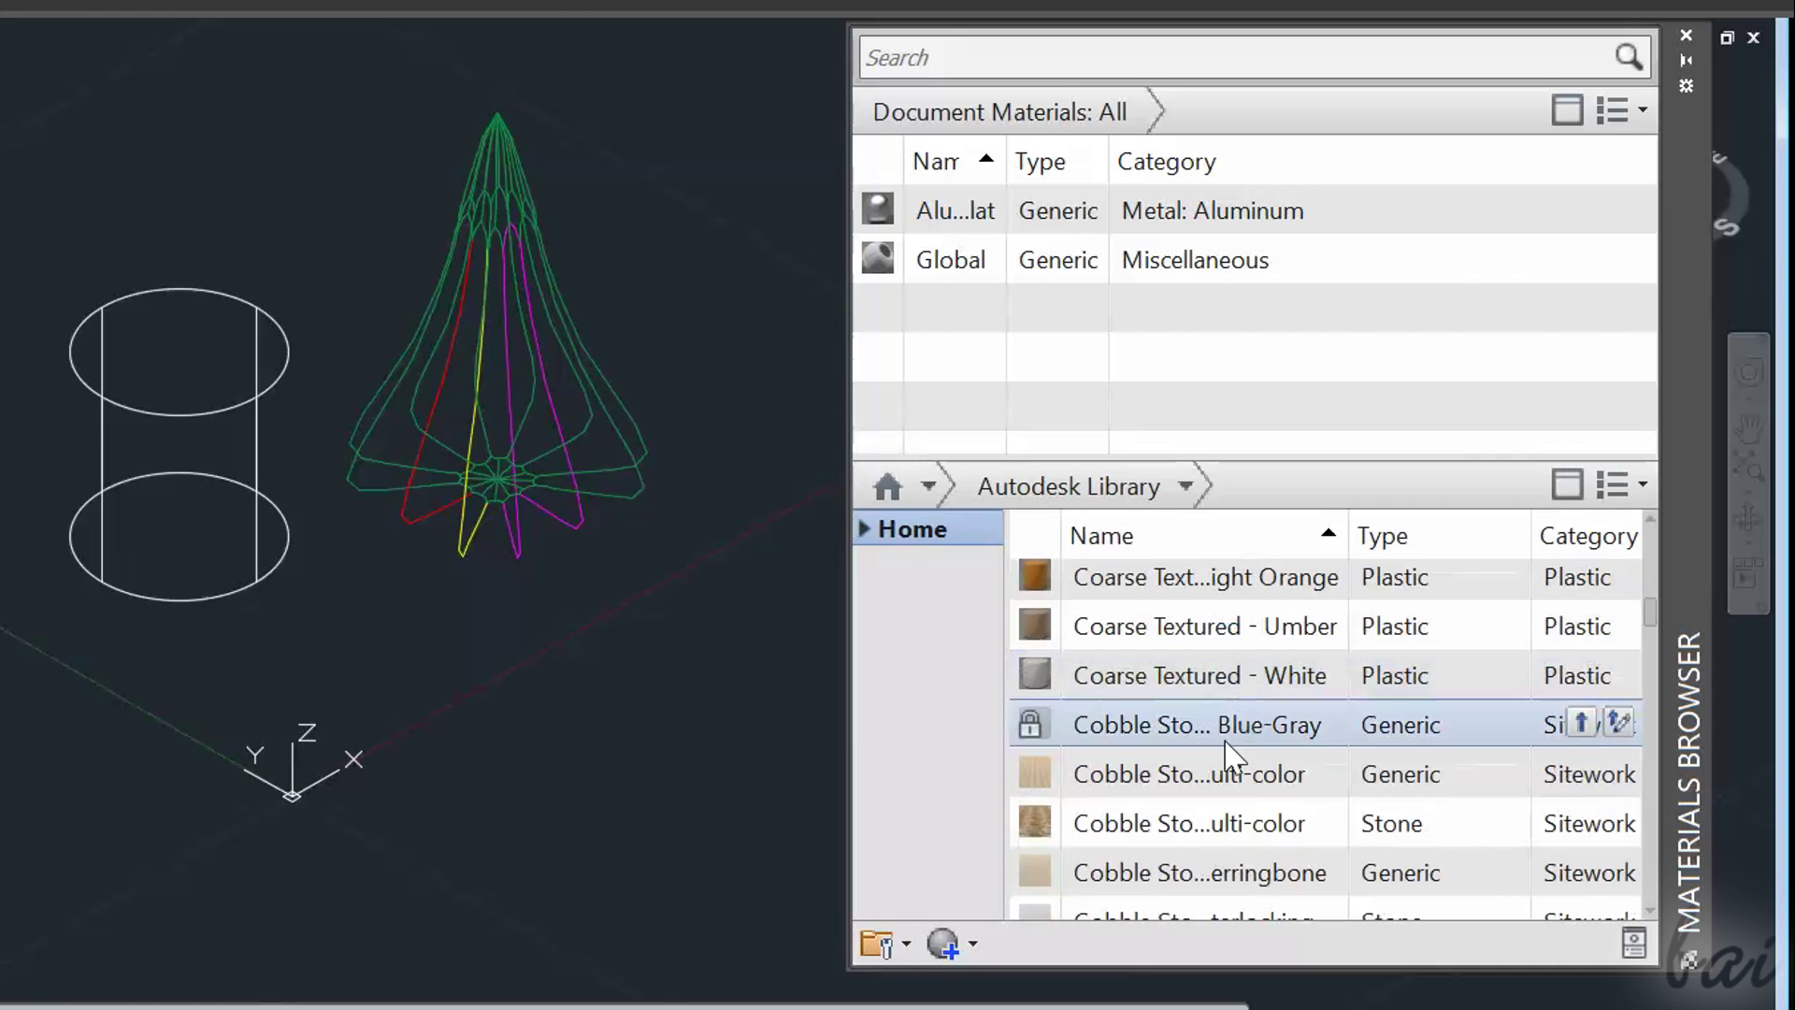
{"action": "mouse_move", "coordinate": [1279, 687]}
{"action": "left_mouse_down"}
{"action": "mouse_move", "coordinate": [1145, 312]}
{"action": "mouse_move", "coordinate": [1374, 328]}
{"action": "left_mouse_up"}
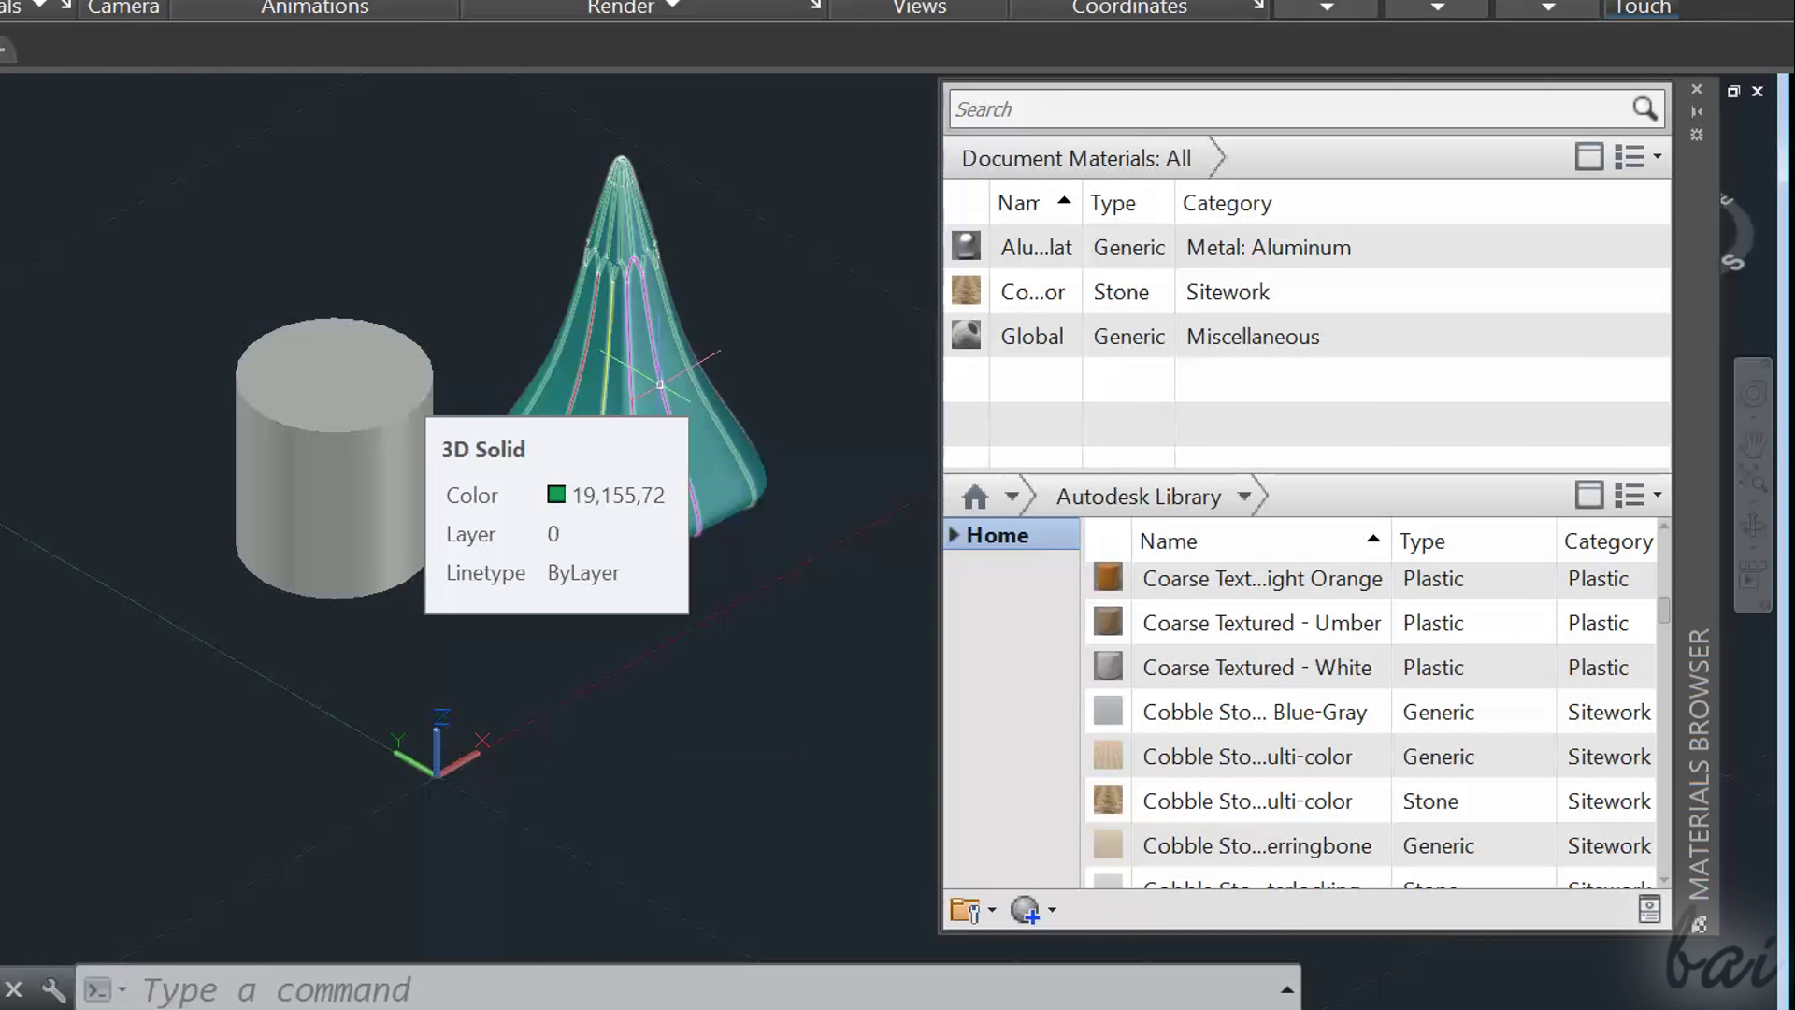
Step: Assign the aluminum material to the lofted solid, deselect it, then undo the last change
{"action": "left_click", "coordinate": [660, 384]}
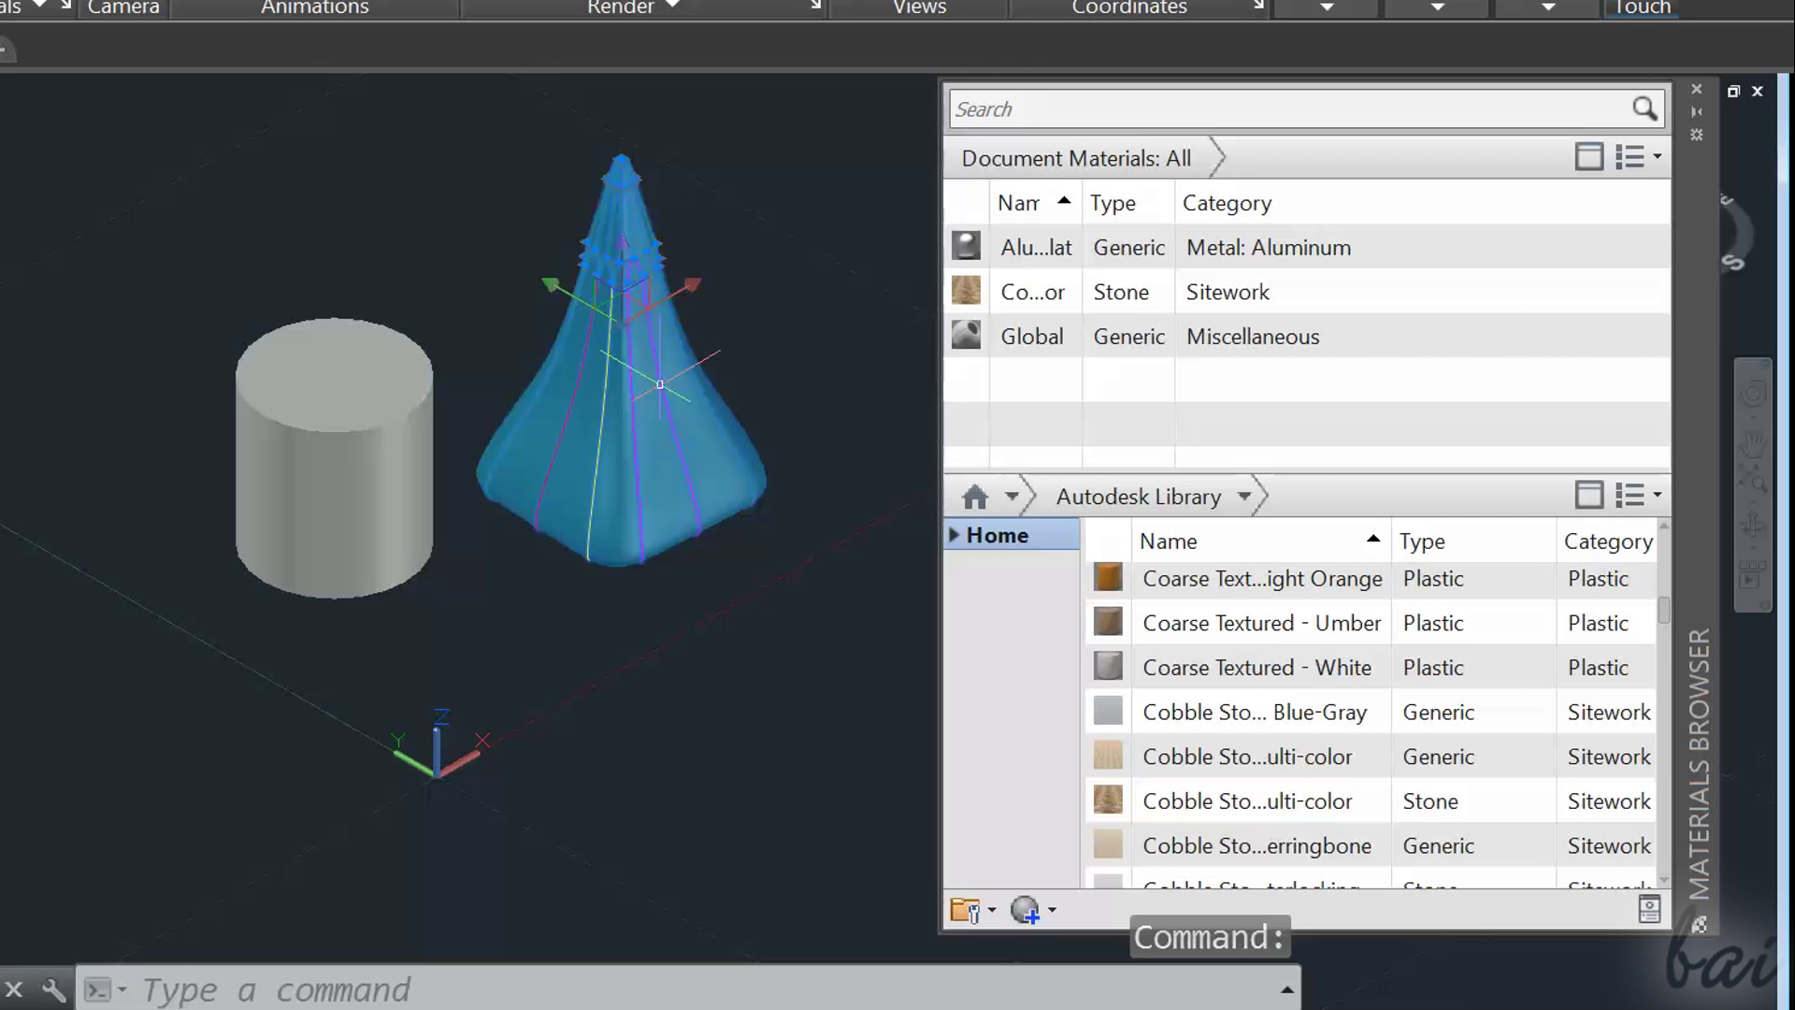
{"action": "left_click", "coordinate": [1129, 264]}
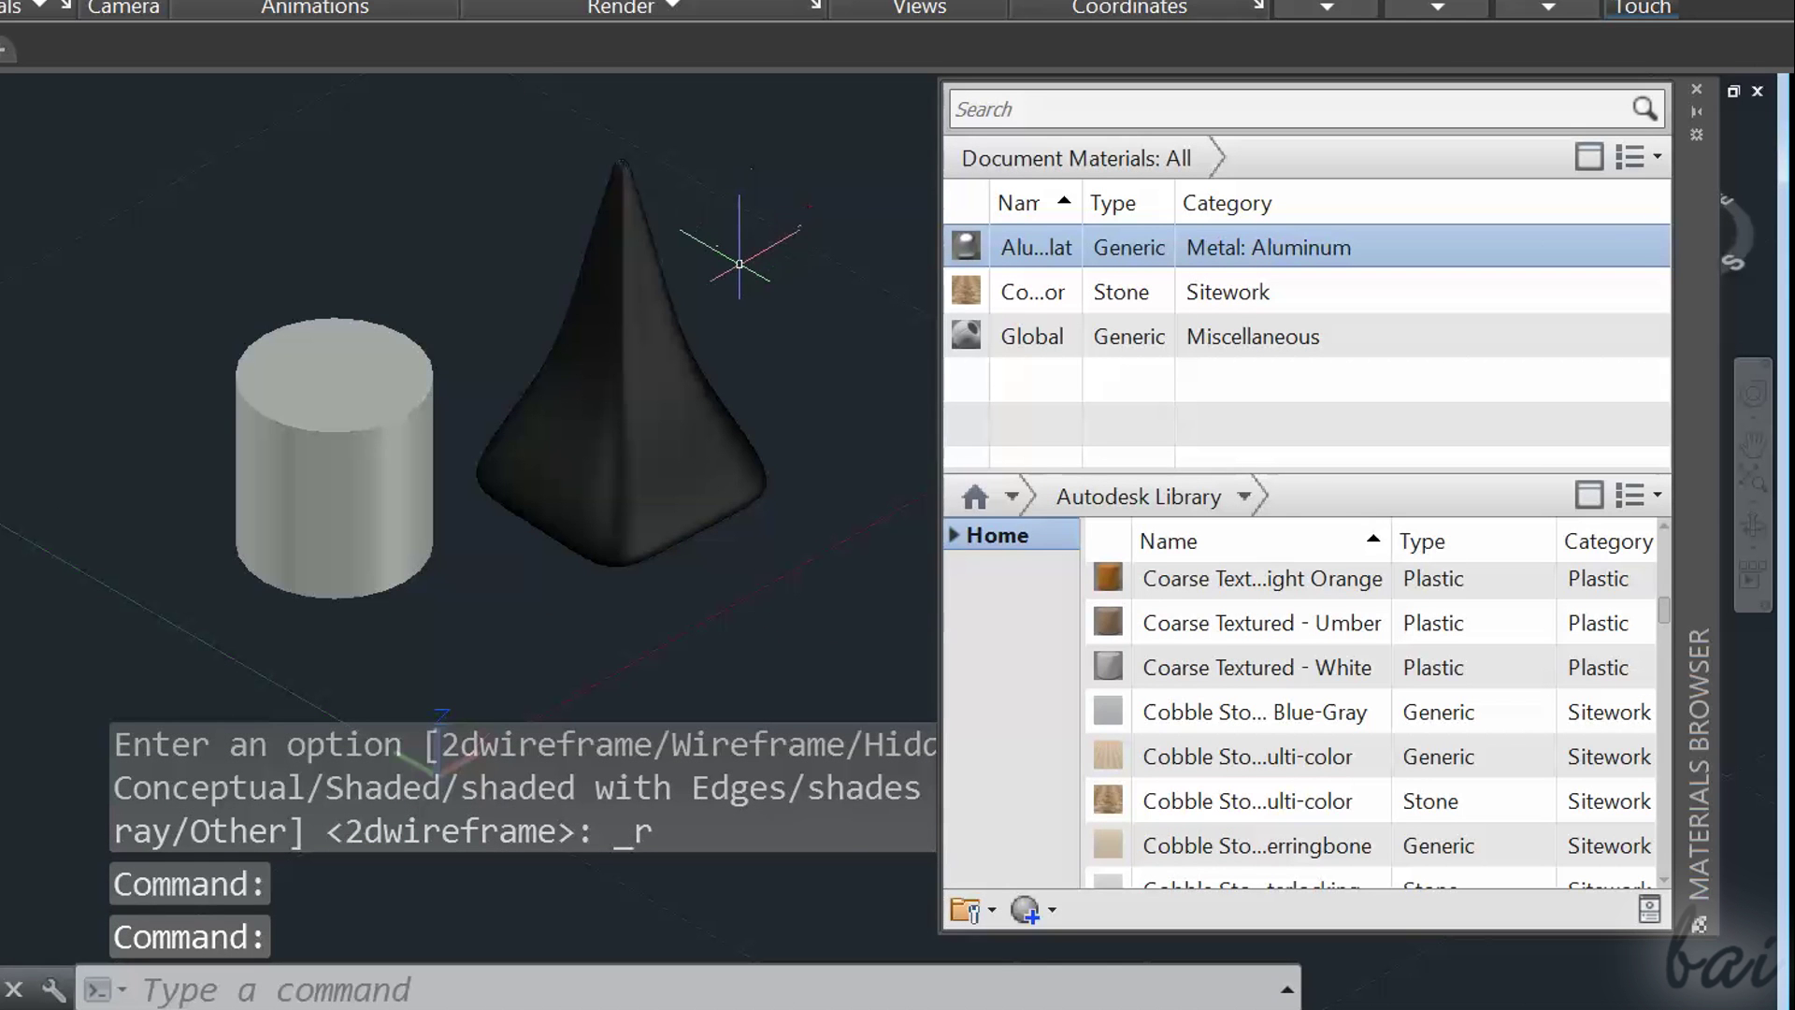
{"action": "scroll", "coordinate": [734, 271], "scroll_direction": "up", "scroll_amount": 3}
{"action": "scroll", "coordinate": [730, 280], "scroll_direction": "down", "scroll_amount": 4}
{"action": "scroll", "coordinate": [723, 290], "scroll_direction": "up", "scroll_amount": 2}
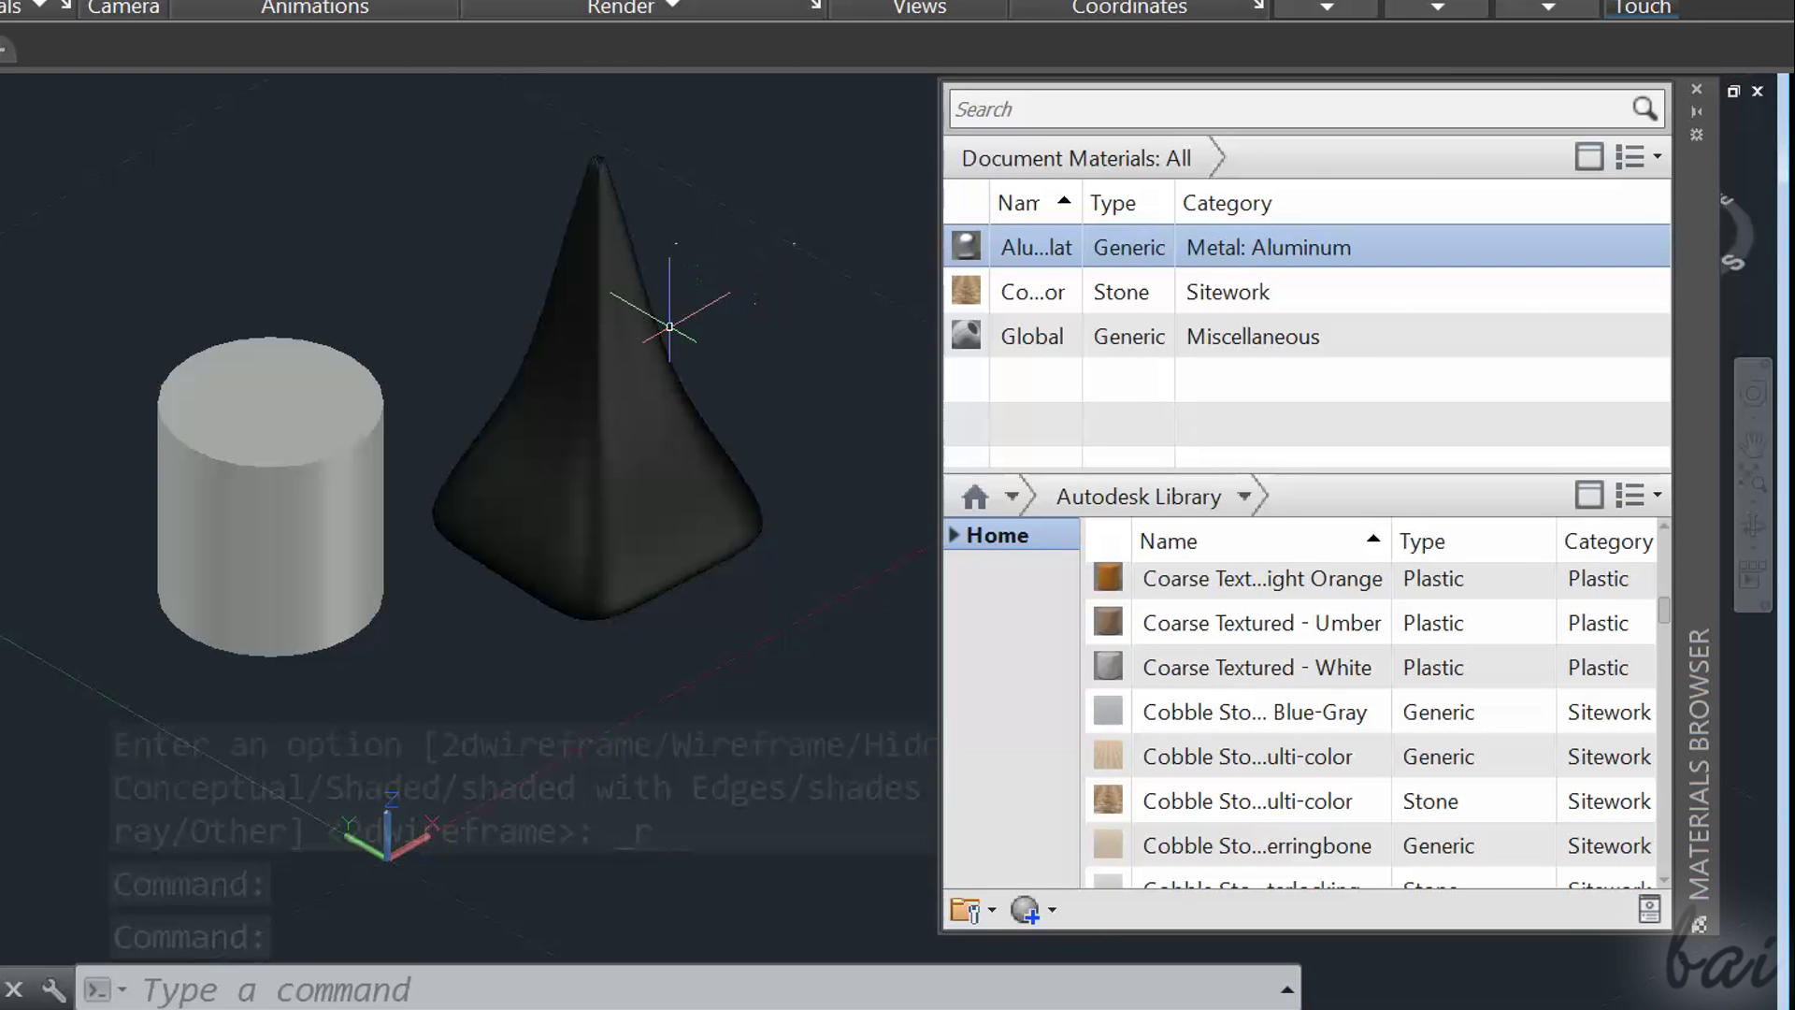
{"action": "left_click", "coordinate": [648, 381]}
{"action": "key", "text": "Escape"}
{"action": "key", "text": "ctrl+z"}
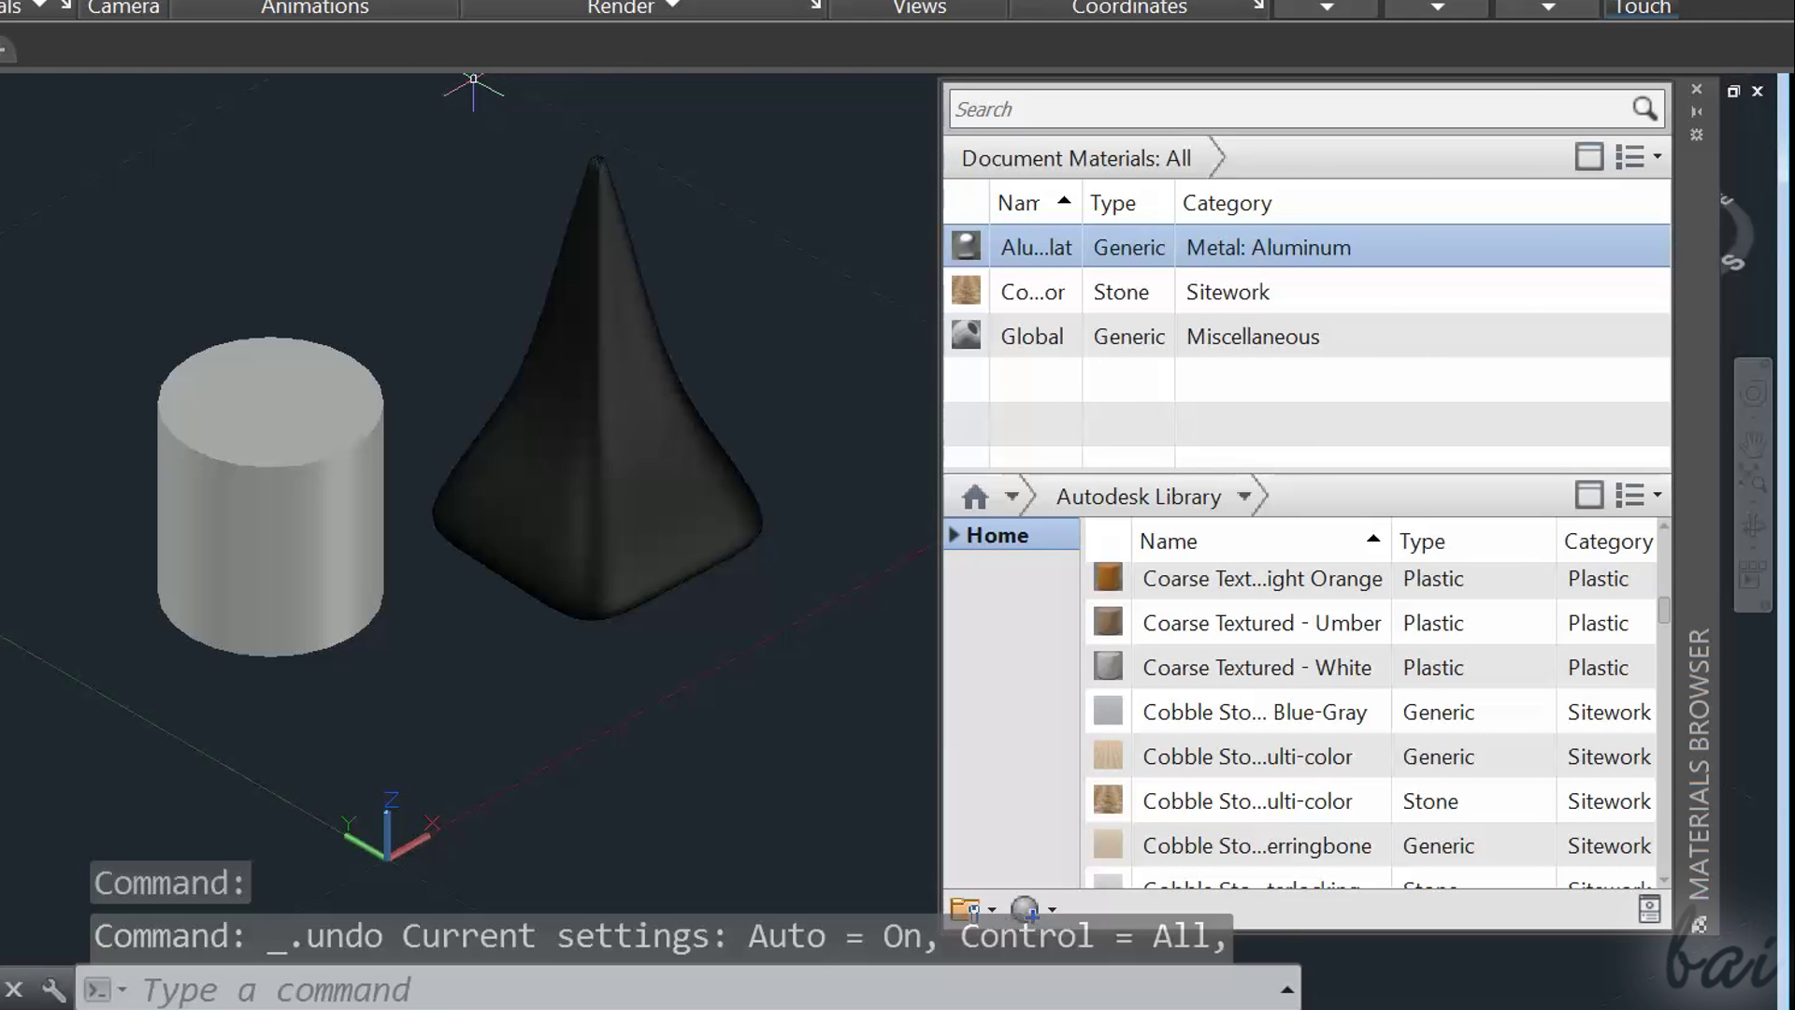
{"action": "left_click", "coordinate": [185, 43]}
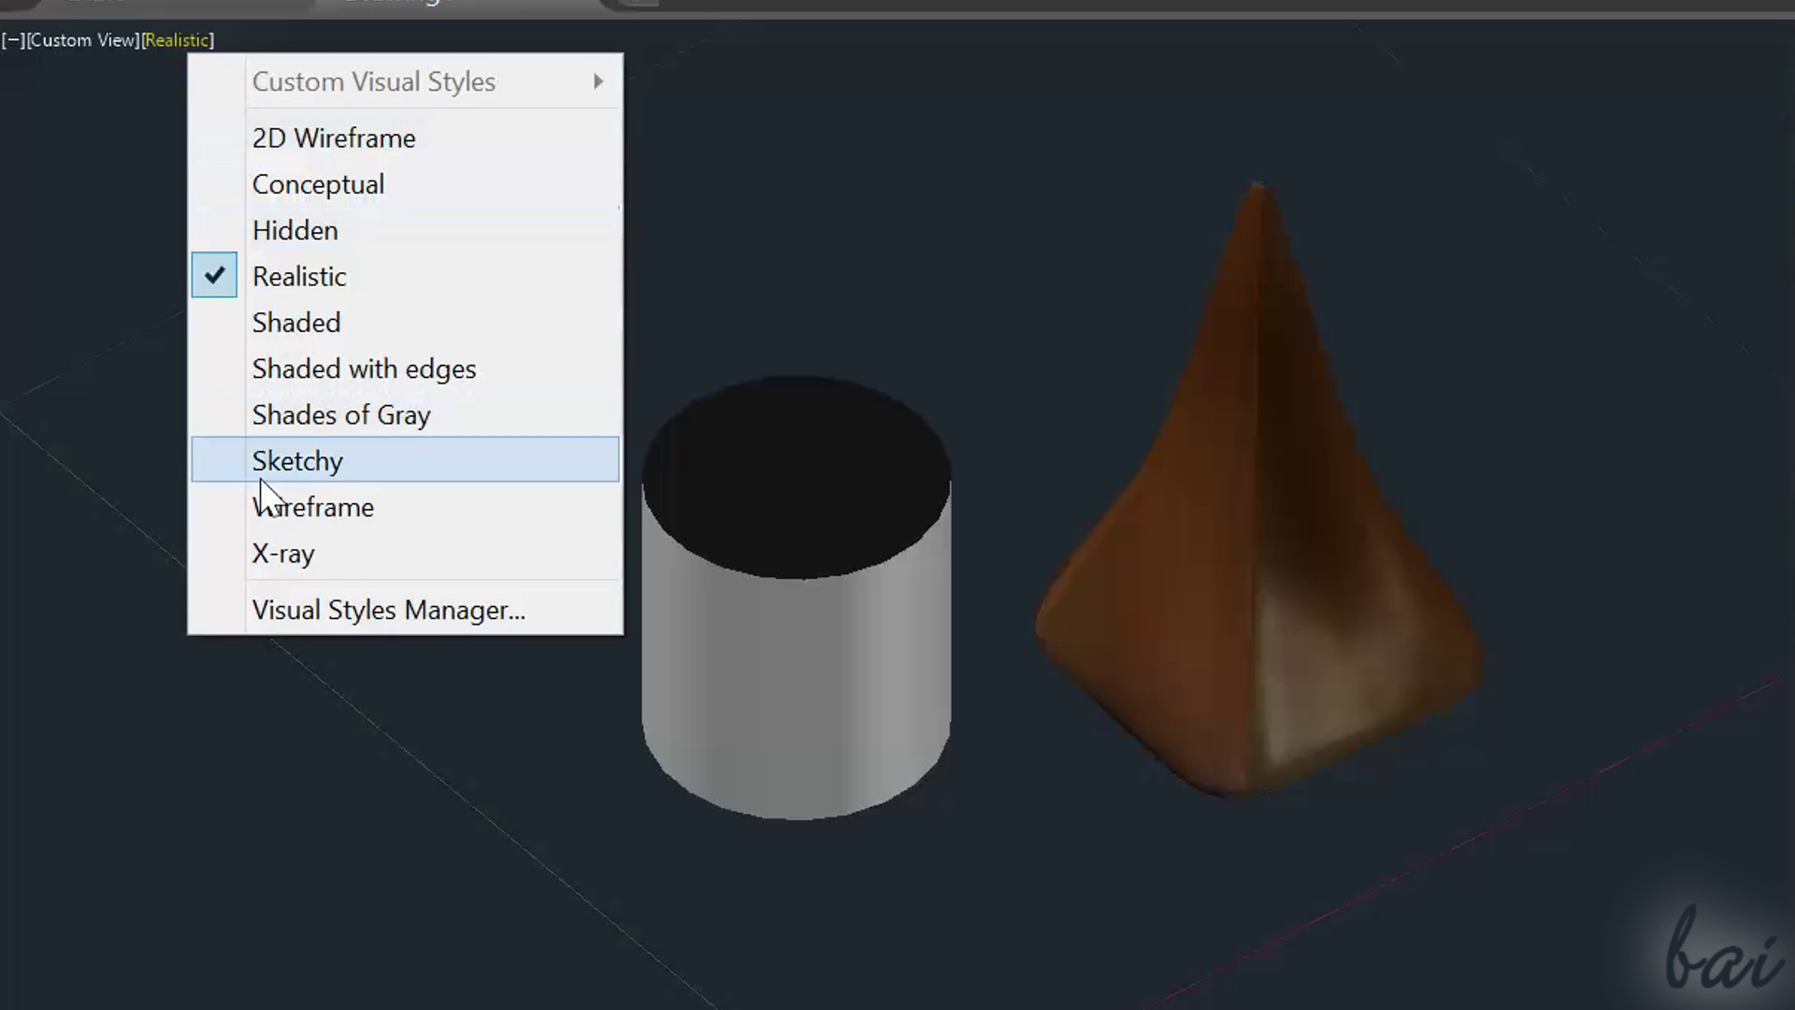
{"action": "left_click", "coordinate": [277, 505]}
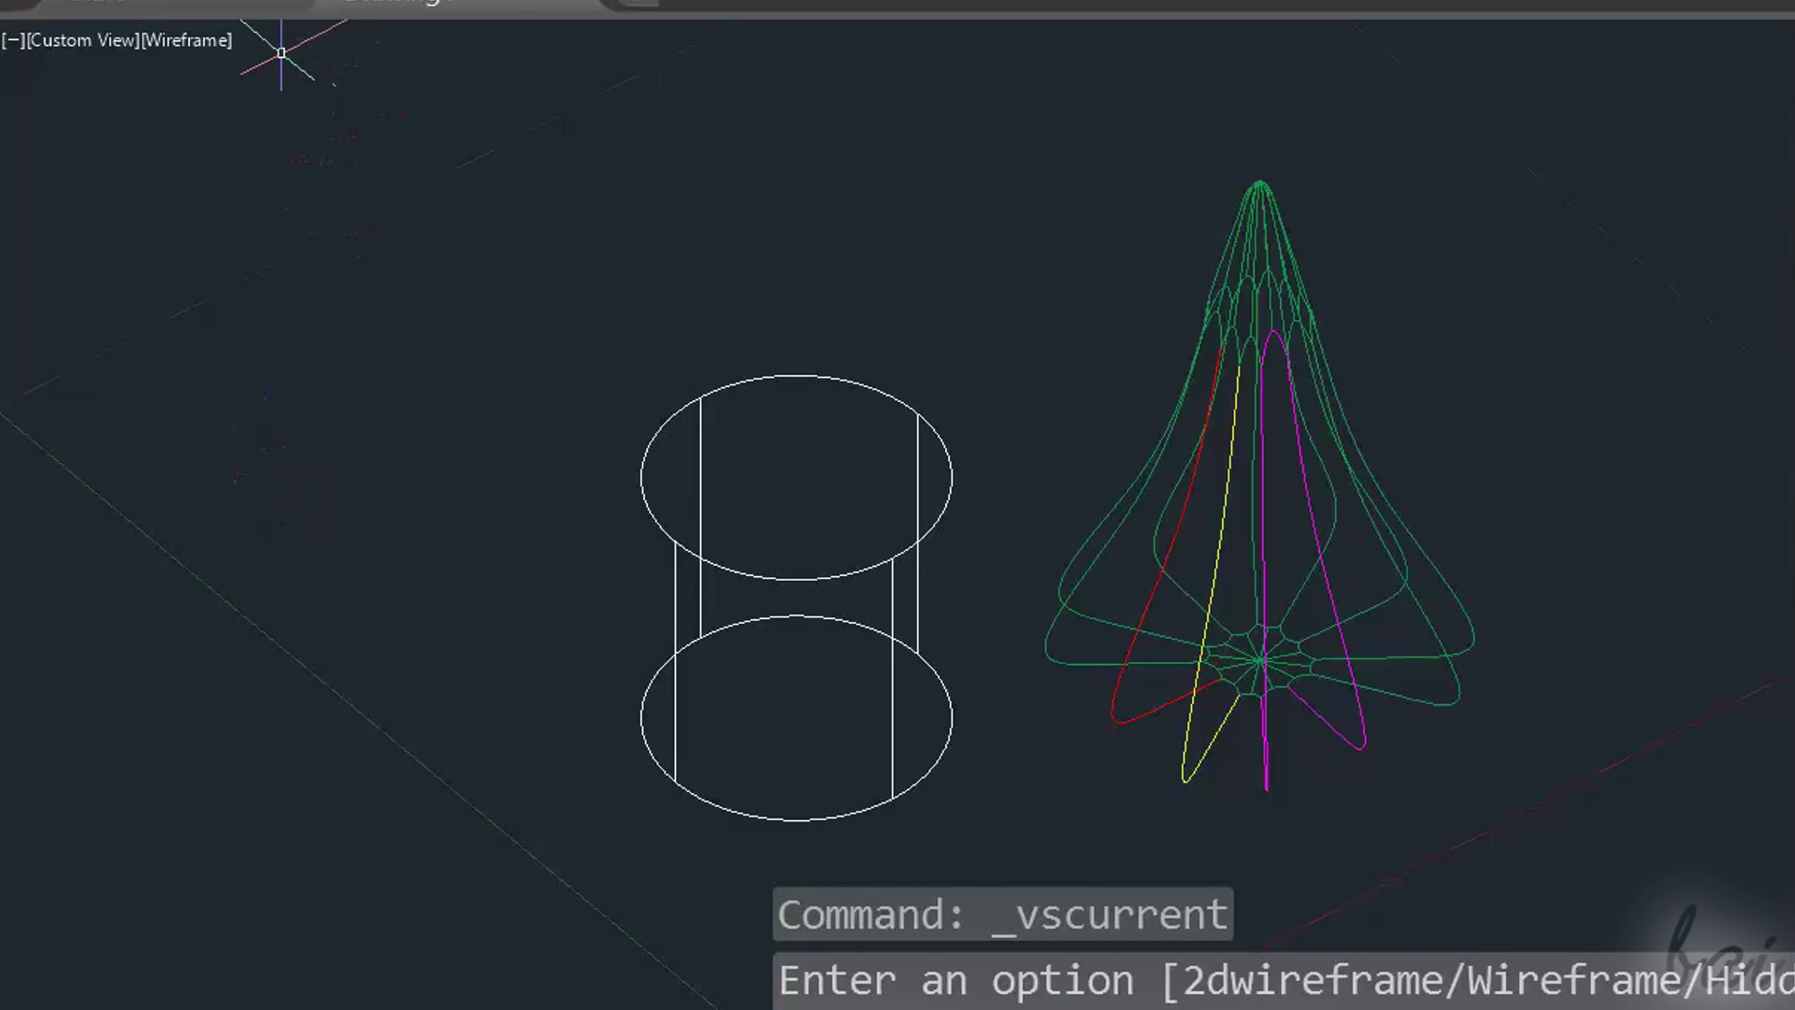
{"action": "left_click", "coordinate": [195, 45]}
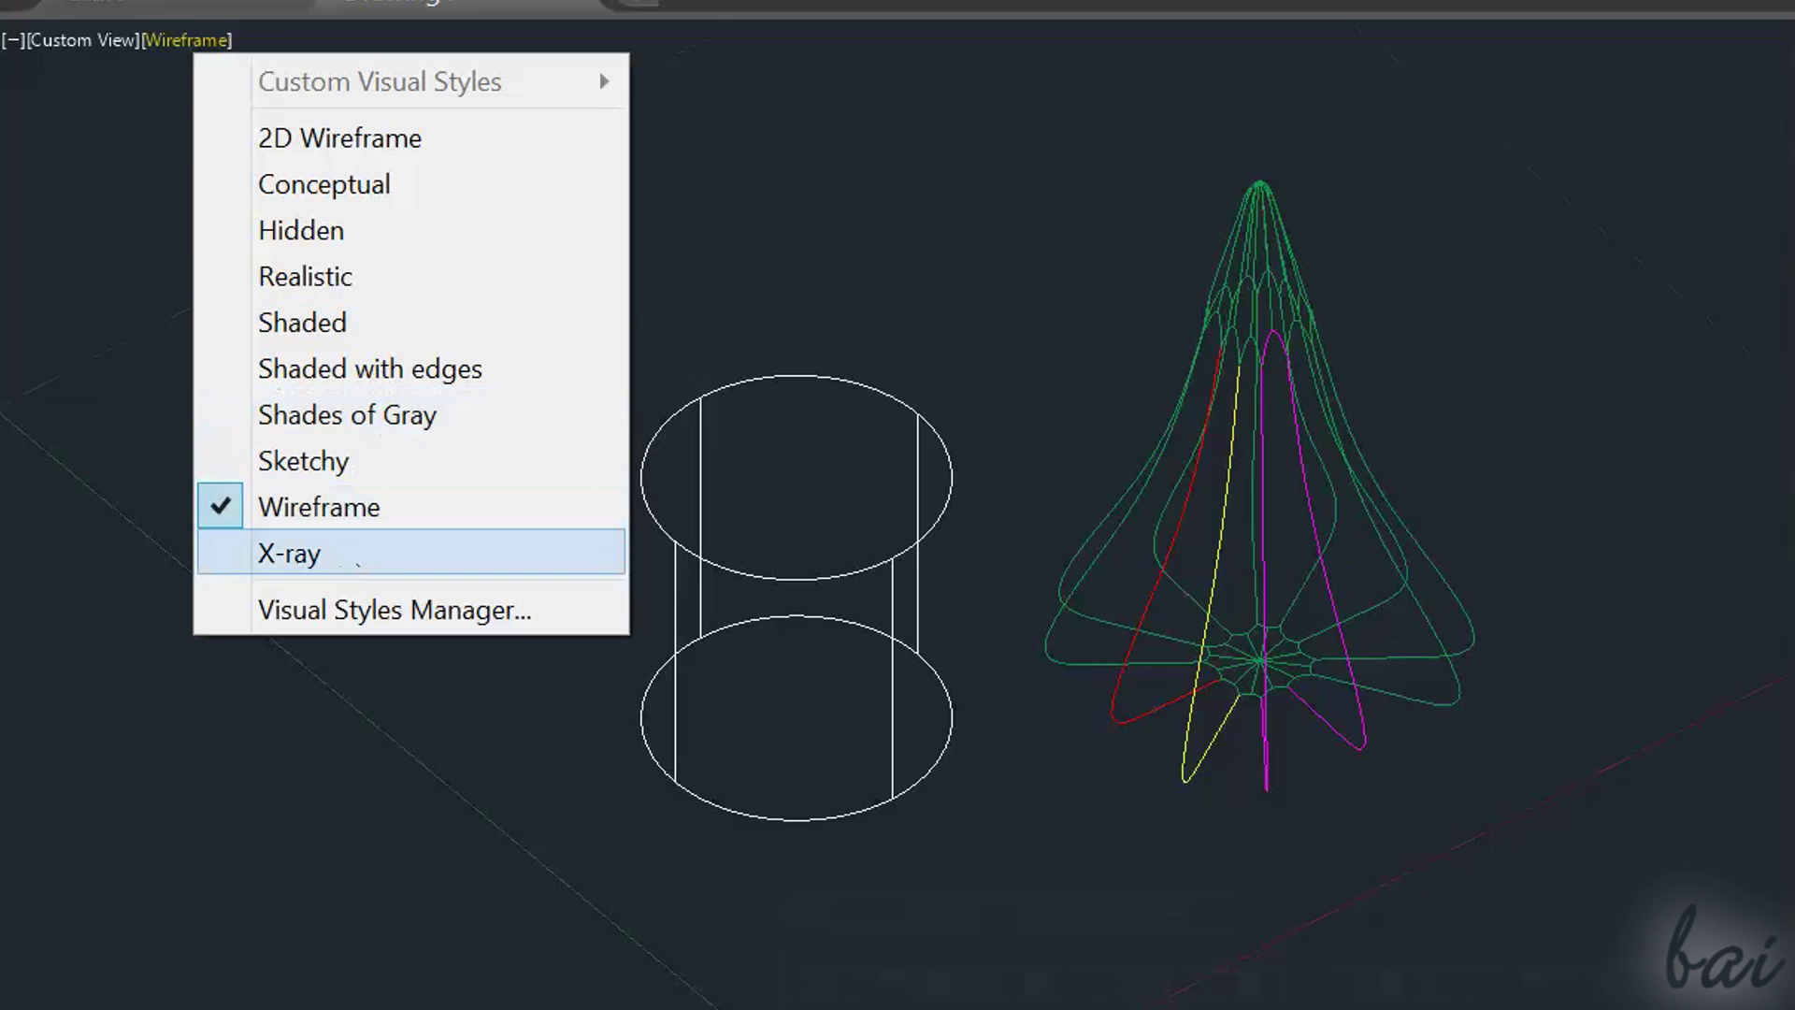
{"action": "left_click", "coordinate": [338, 552]}
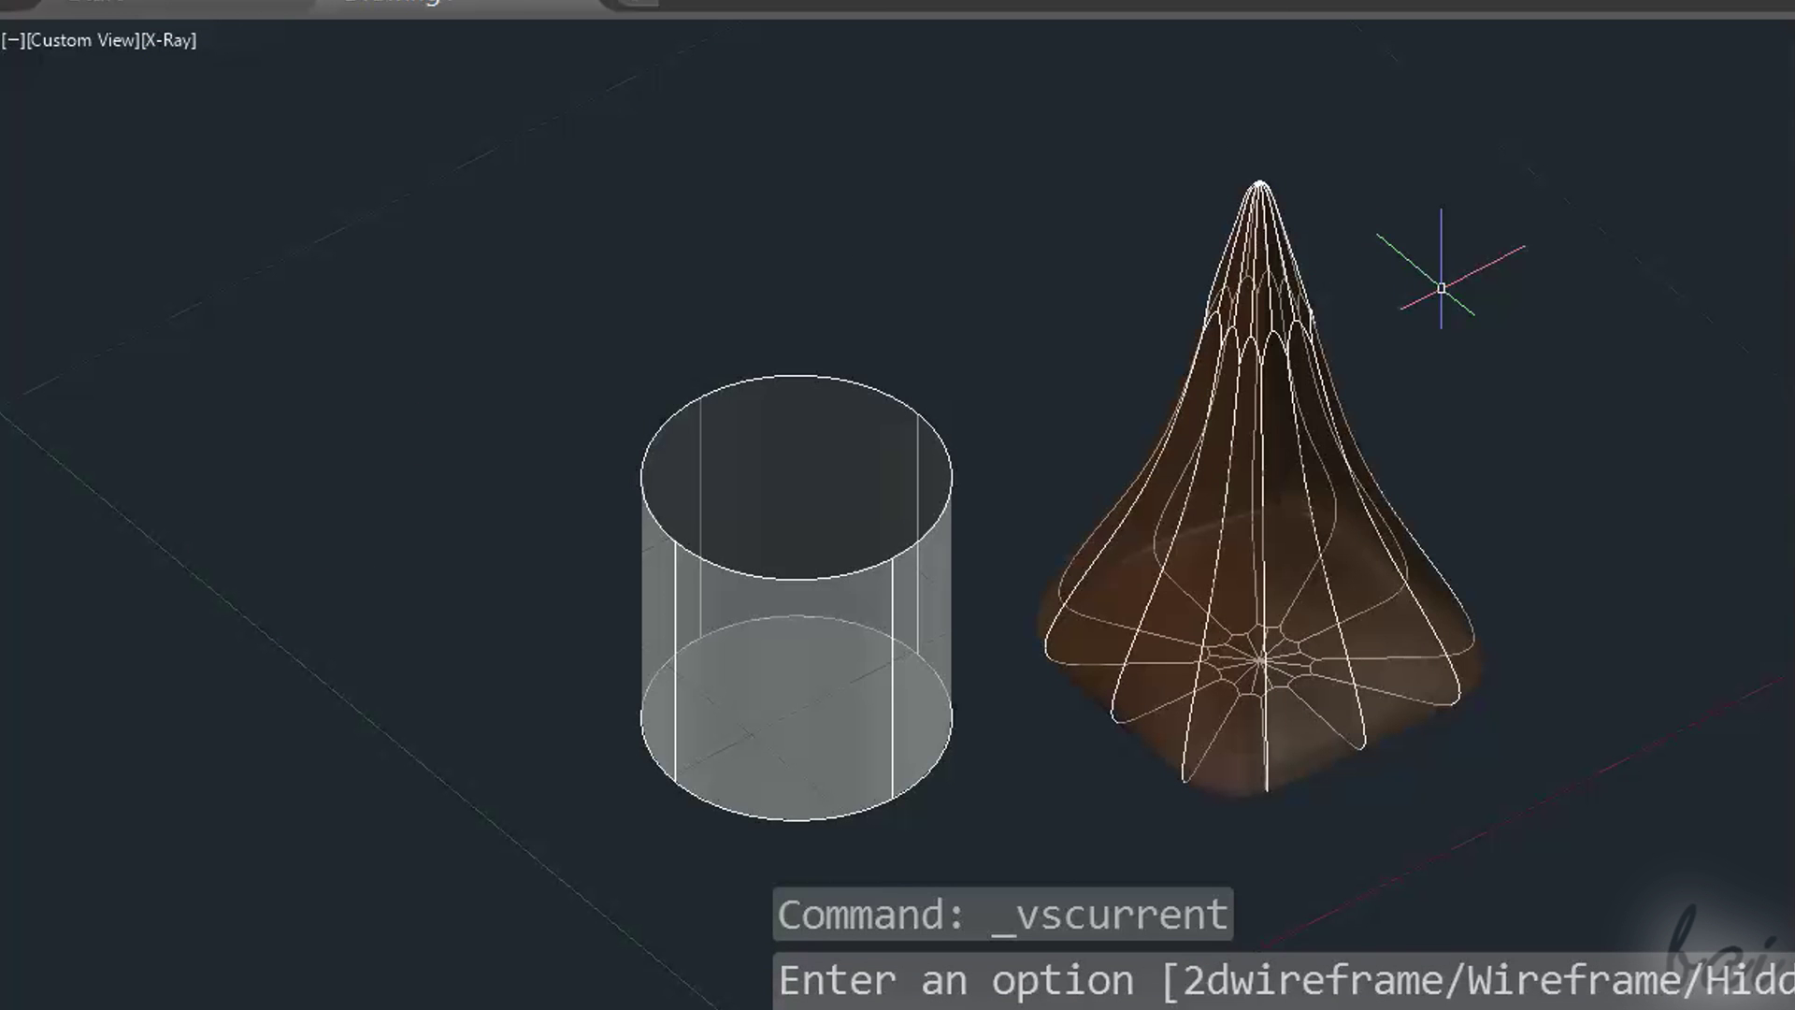
{"action": "left_click", "coordinate": [173, 40]}
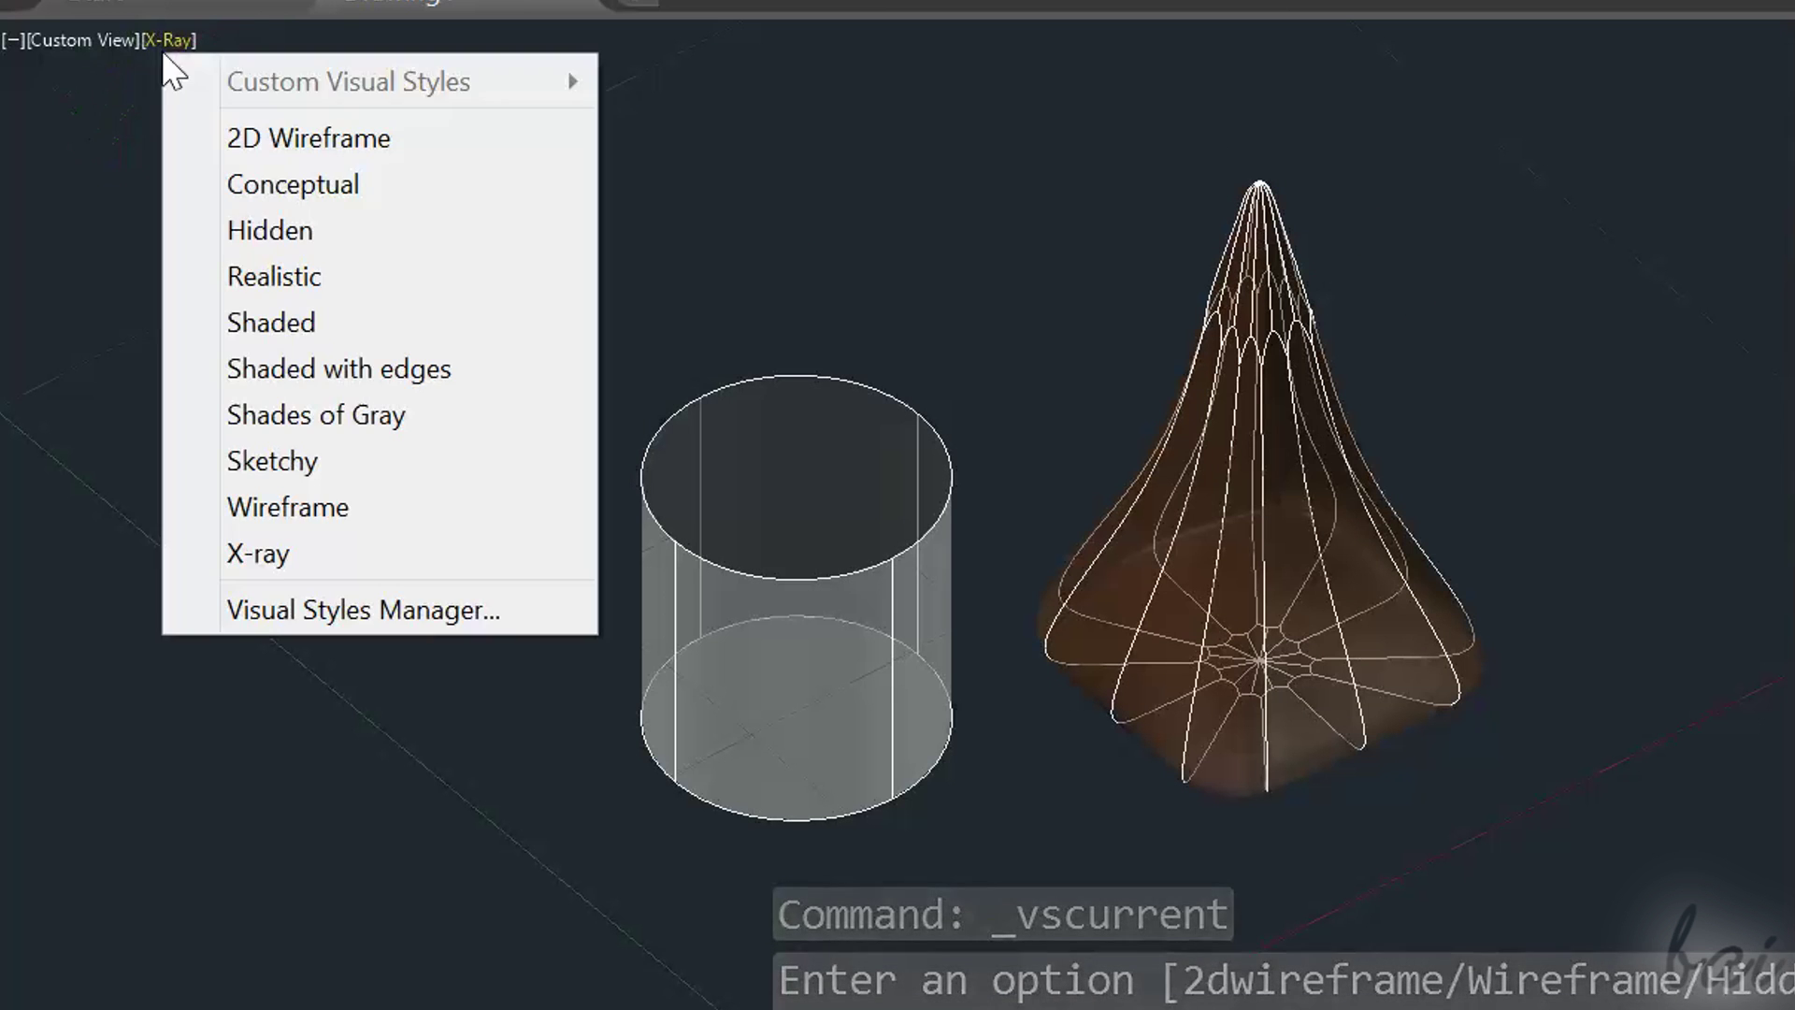
{"action": "left_click", "coordinate": [245, 277]}
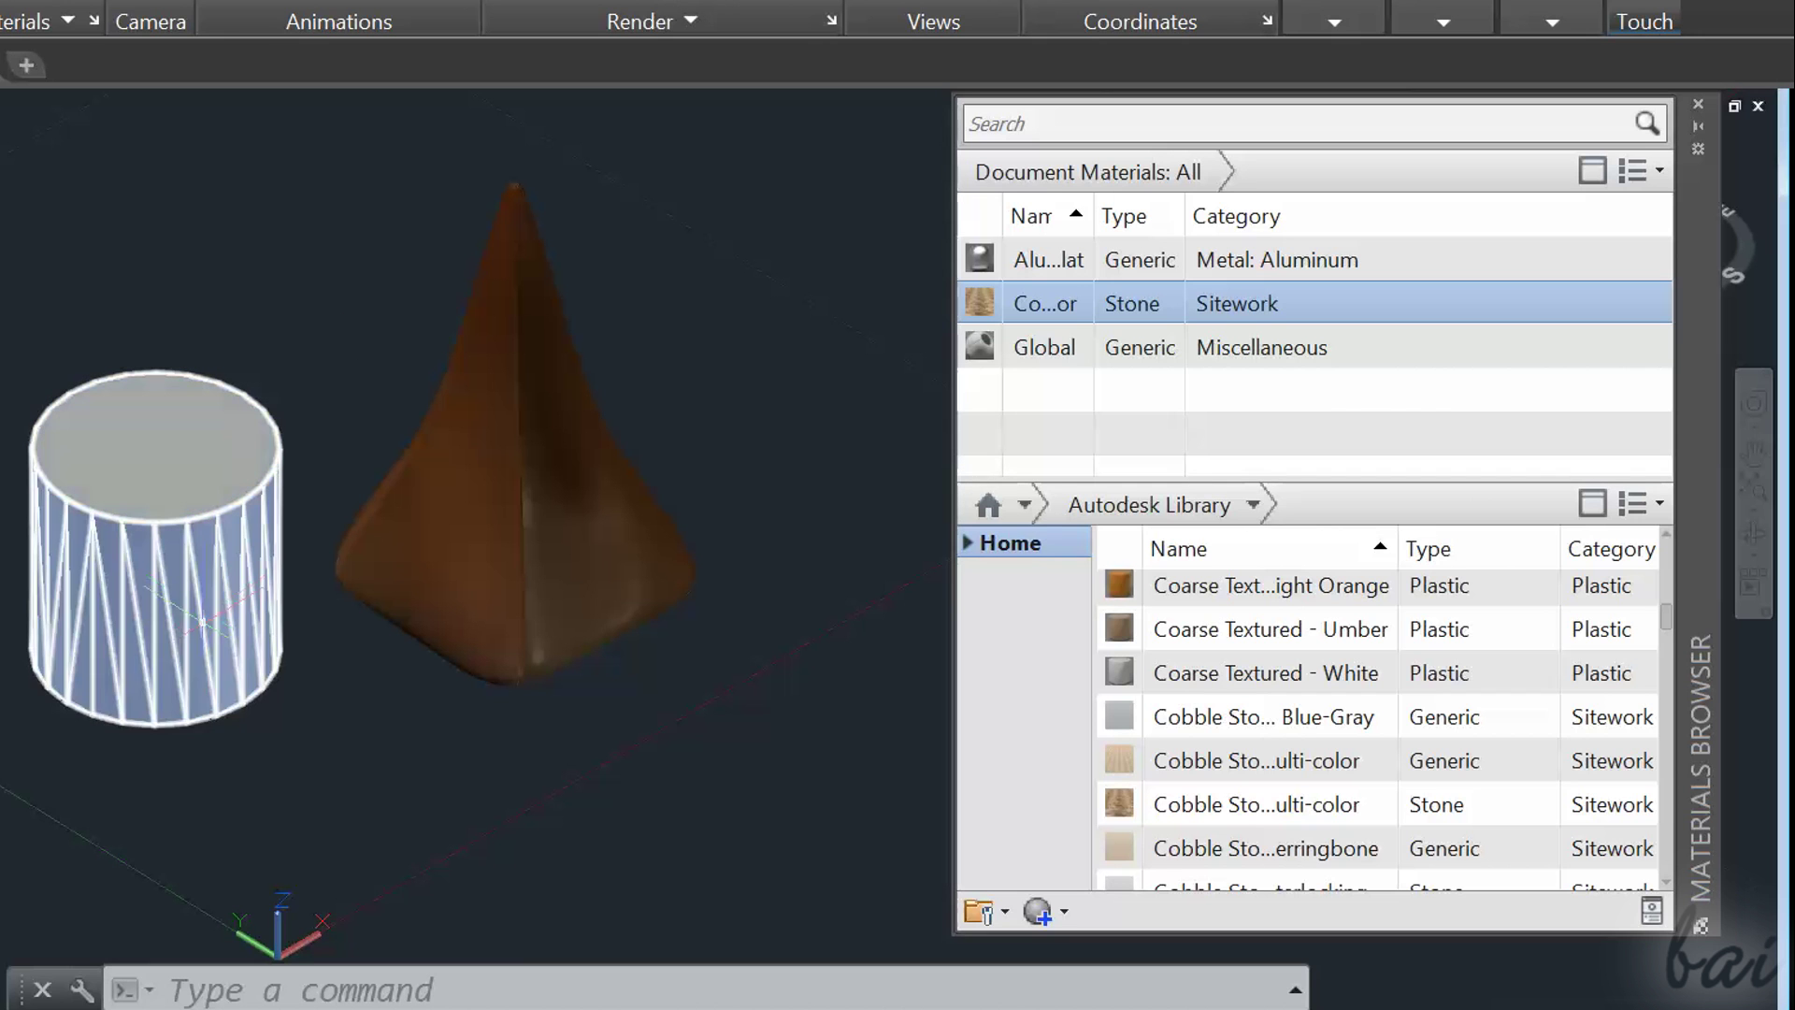
Step: Give the cylinder's top face the aluminum material and drag Stone (Sitework) onto the lofted solid
{"action": "left_click", "coordinate": [198, 486]}
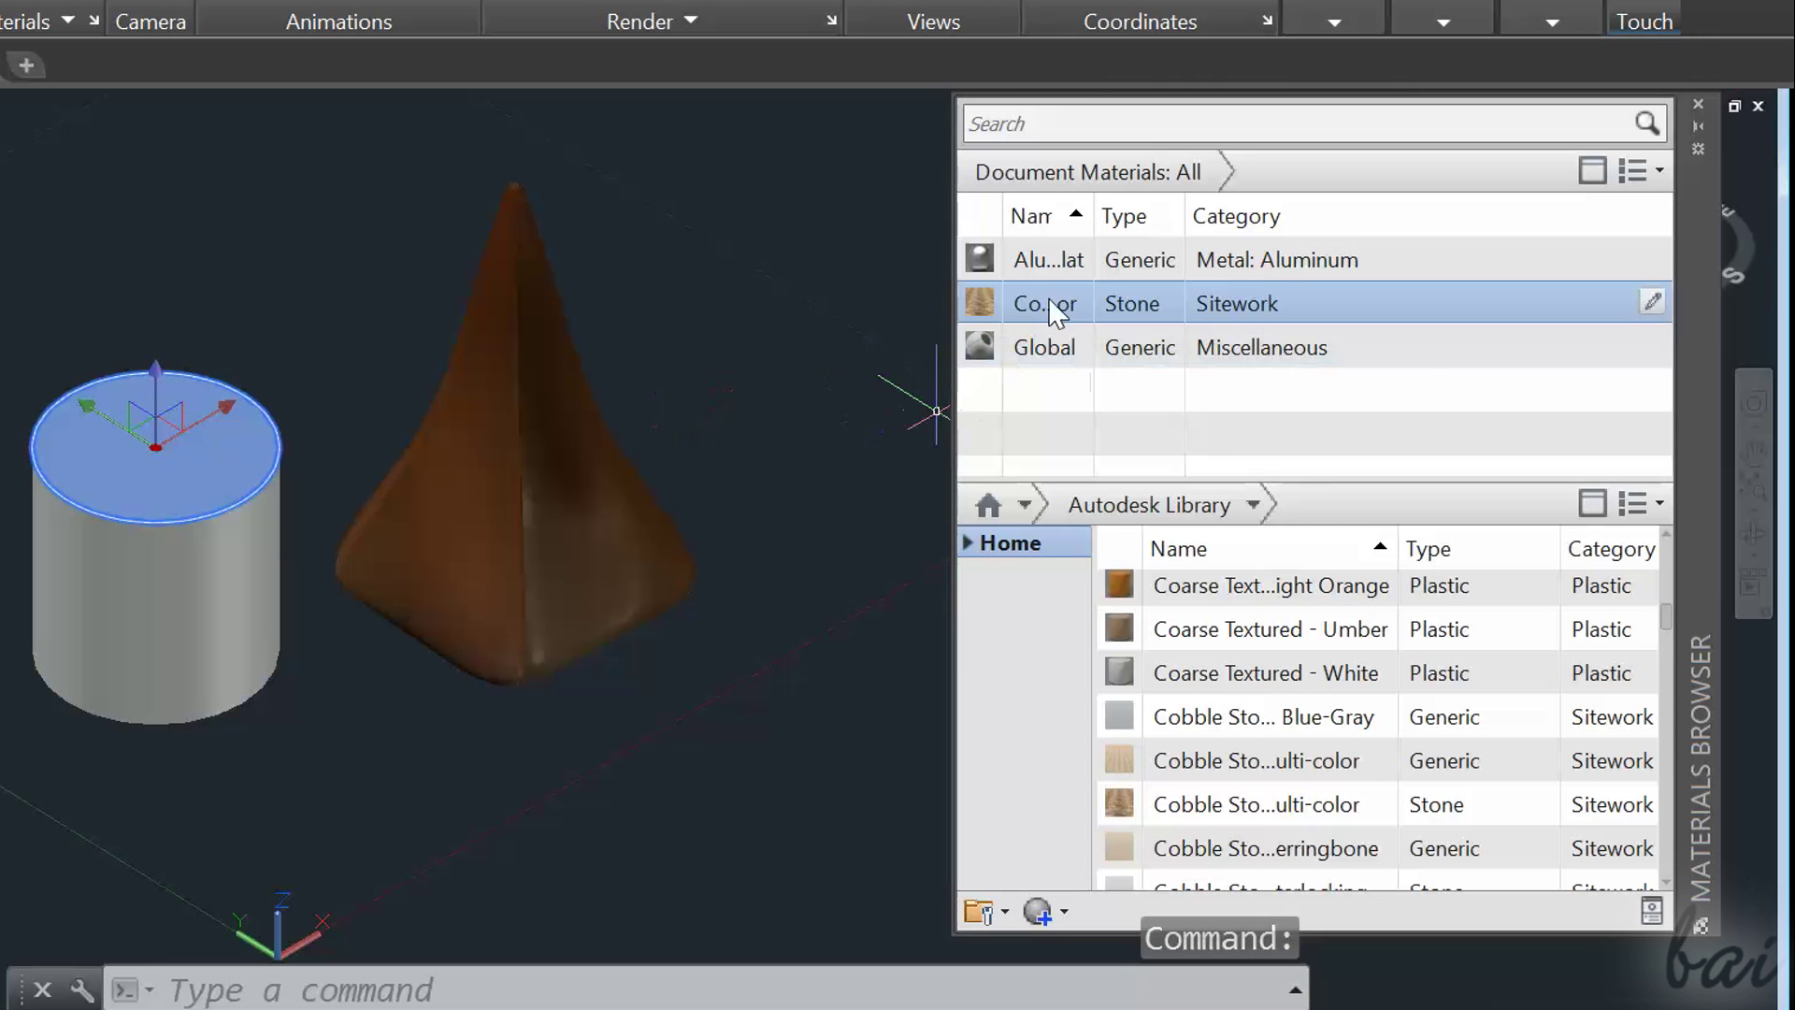
{"action": "left_click", "coordinate": [1045, 256]}
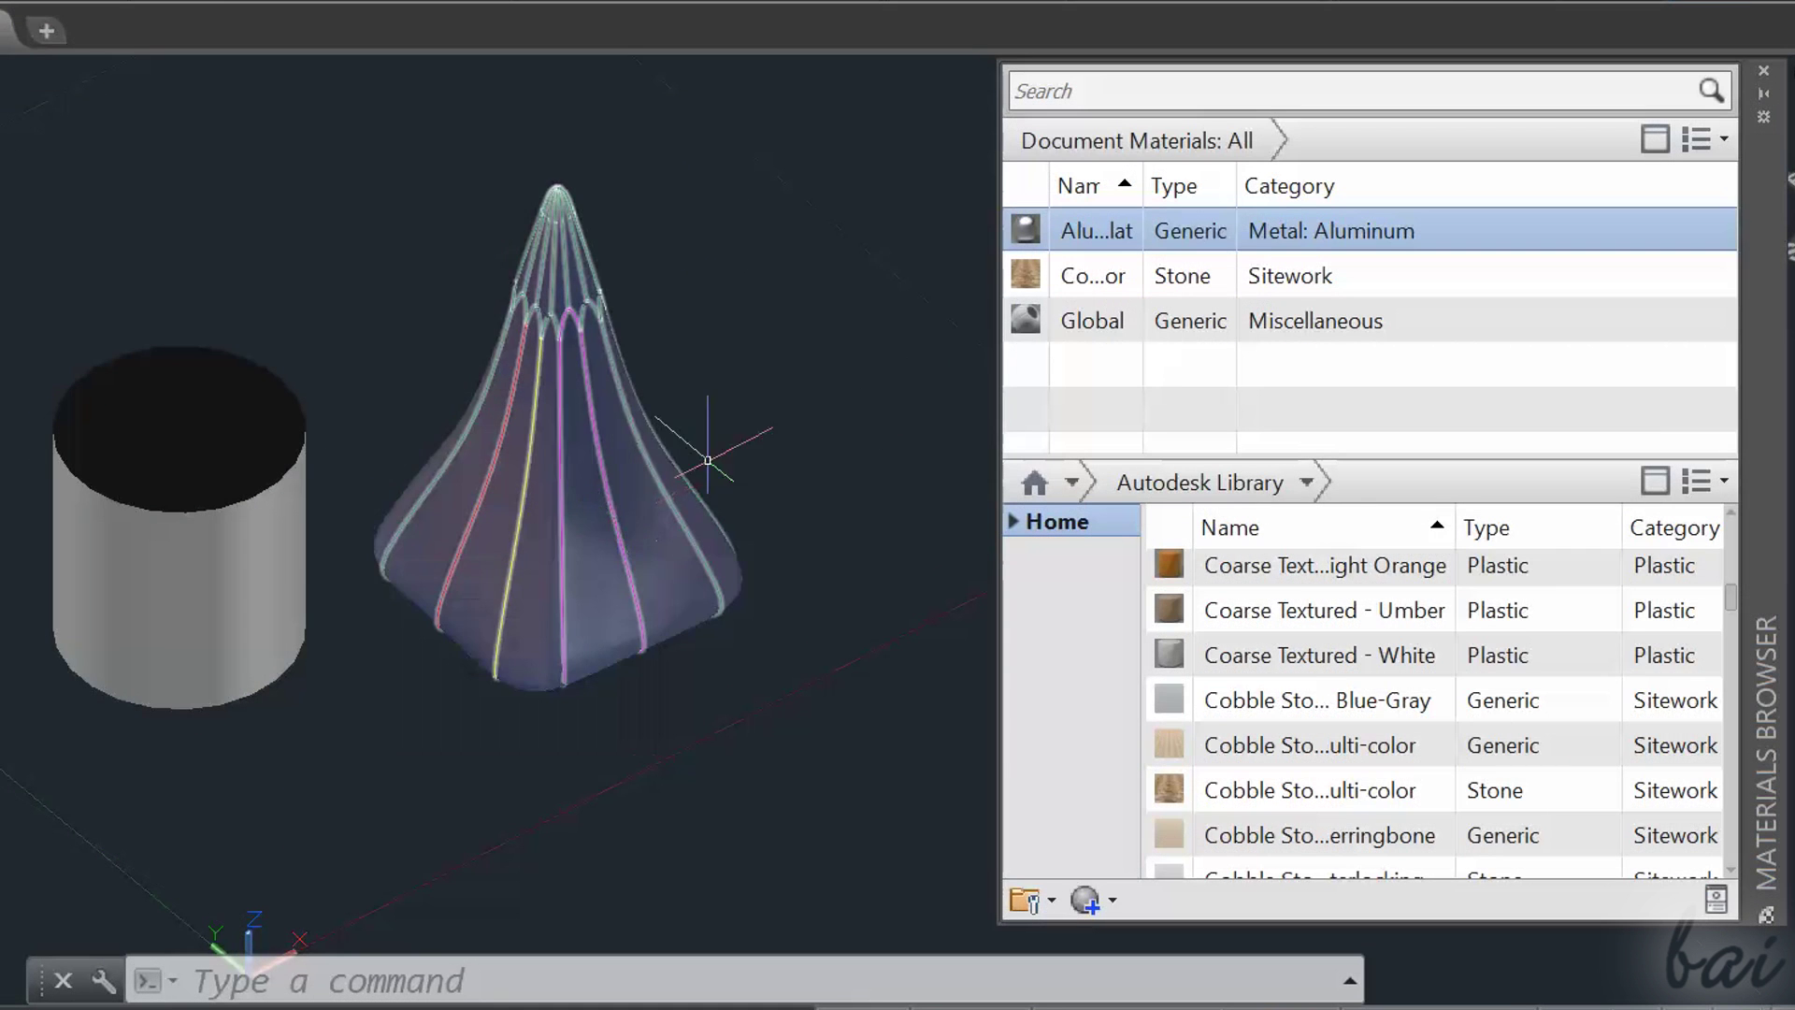
{"action": "left_click_drag", "start_coordinate": [708, 460], "coordinate": [711, 459]}
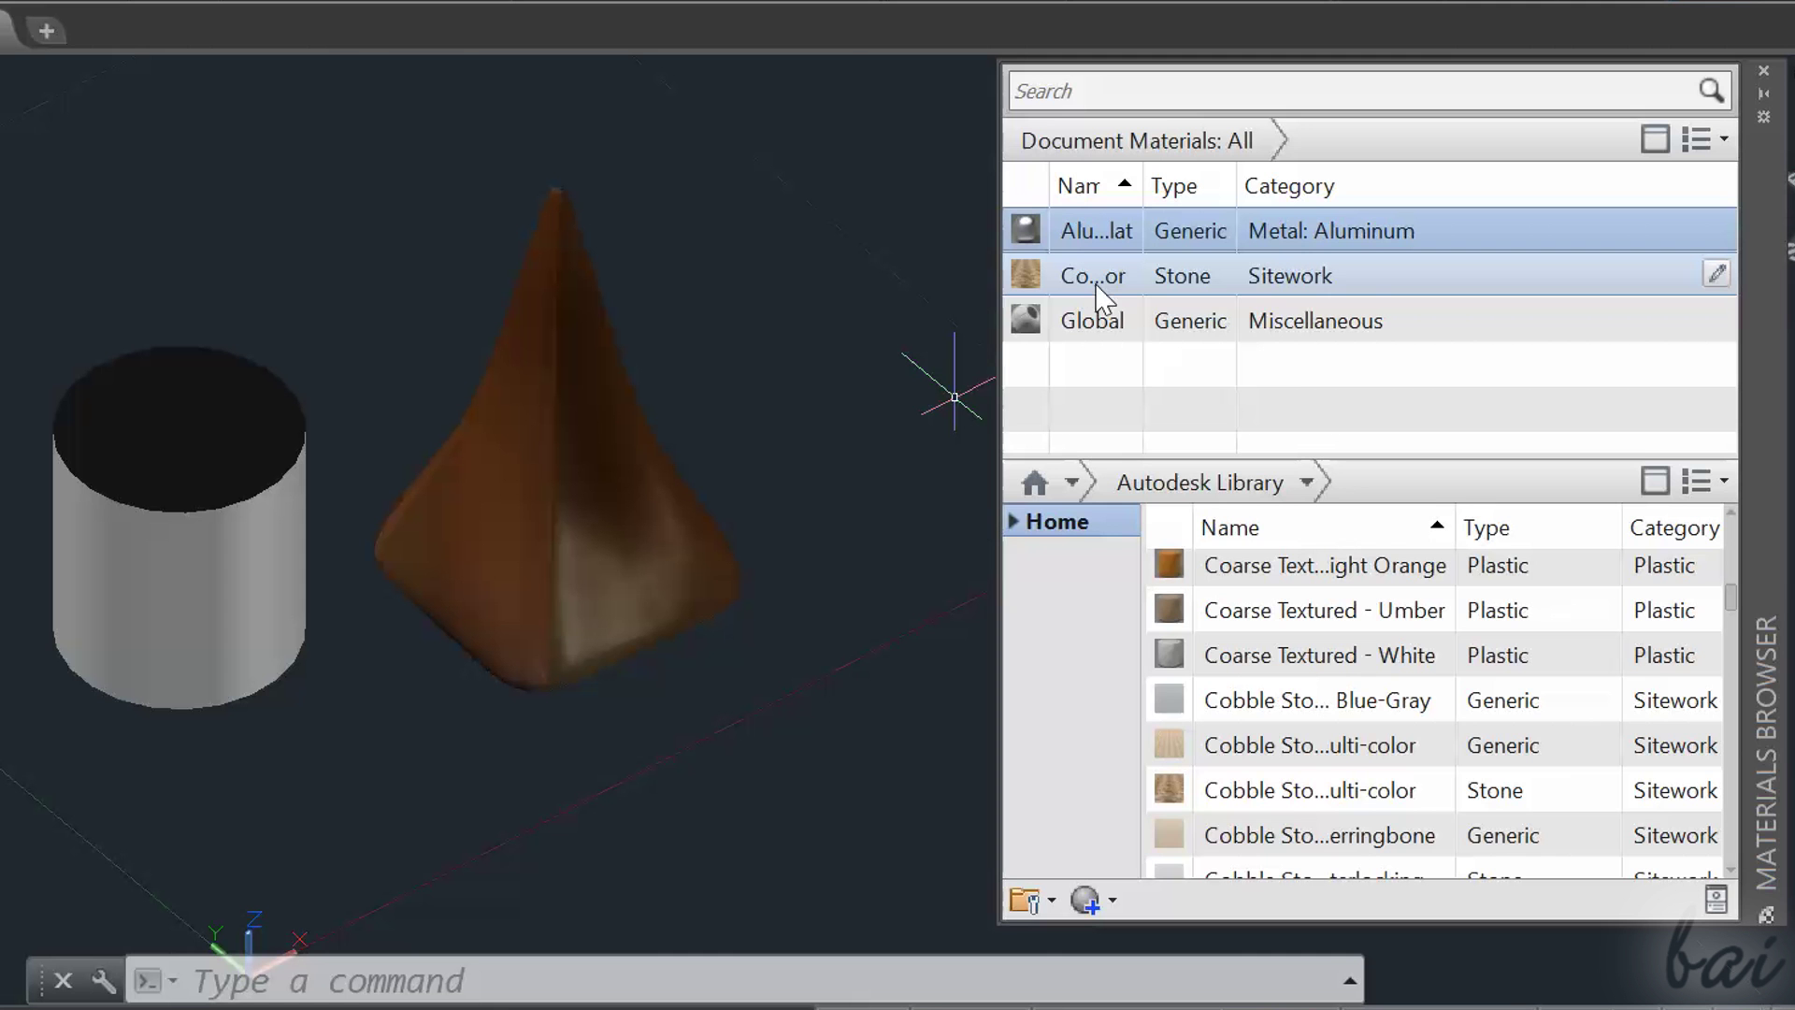
Step: Set the cobblestone material's finish to Polished after trying Matte and Unfinished
{"action": "double_click", "coordinate": [1344, 281]}
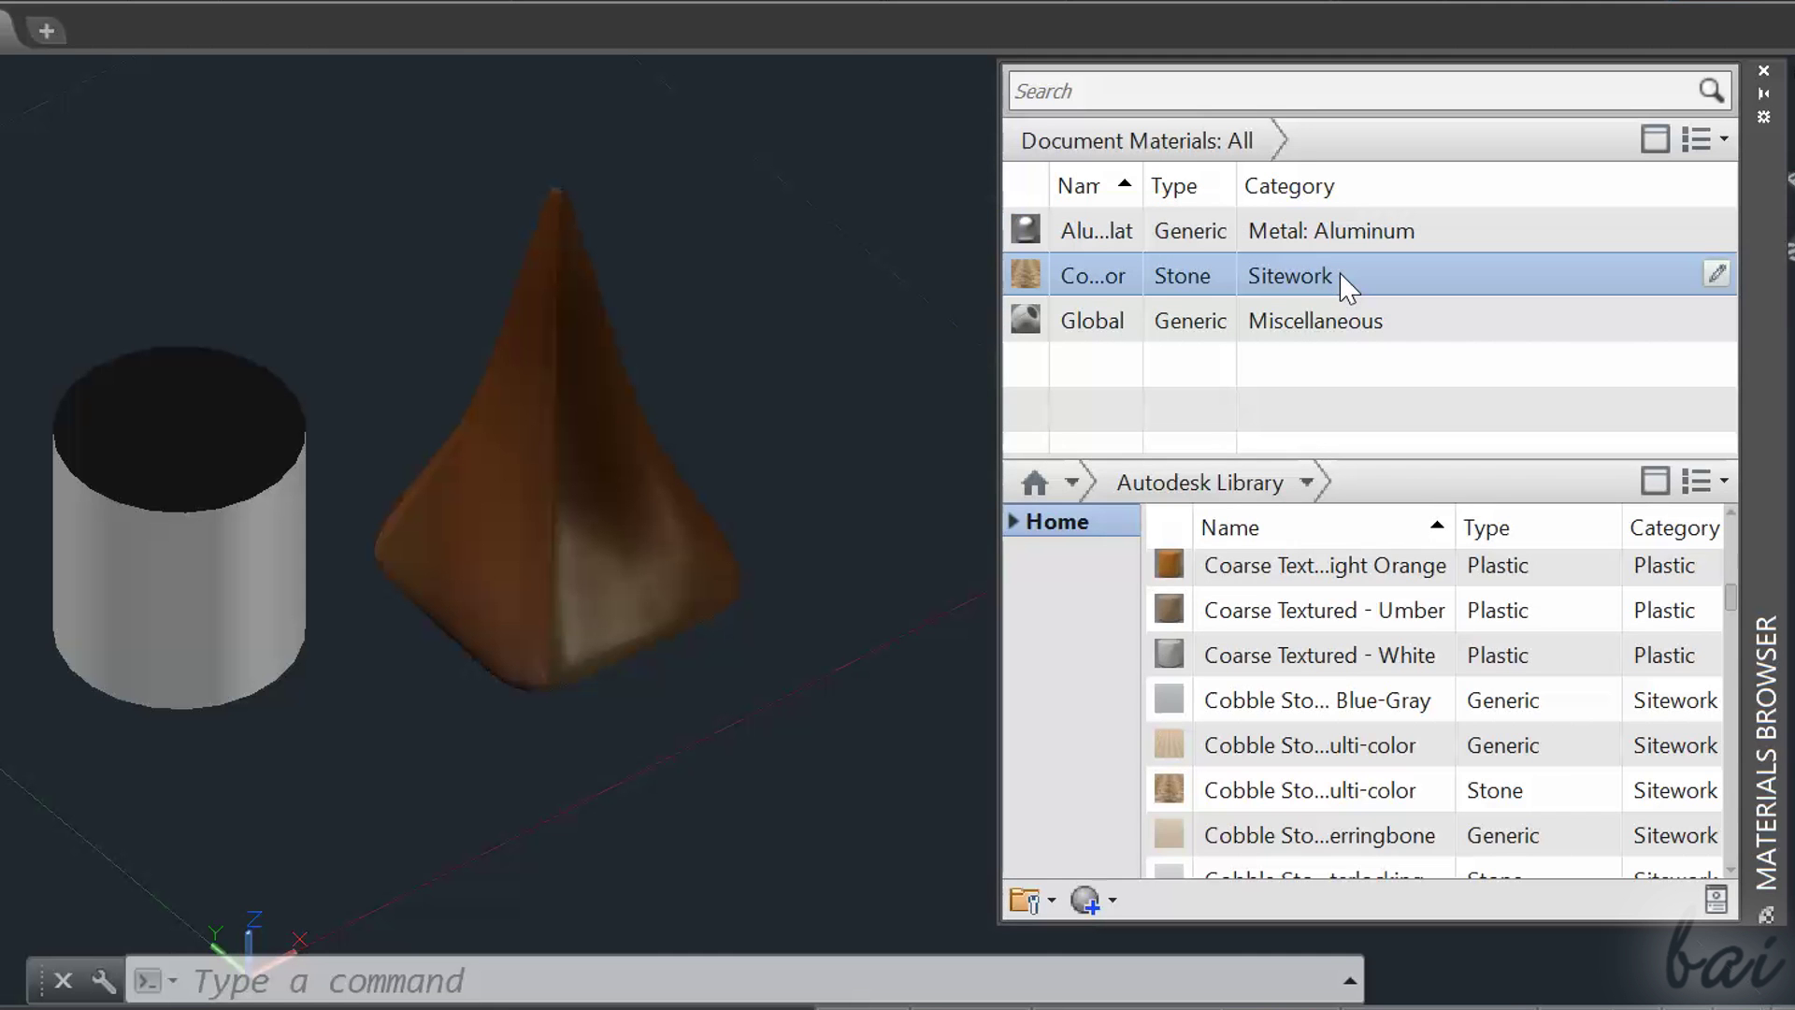
{"action": "left_click", "coordinate": [233, 350]}
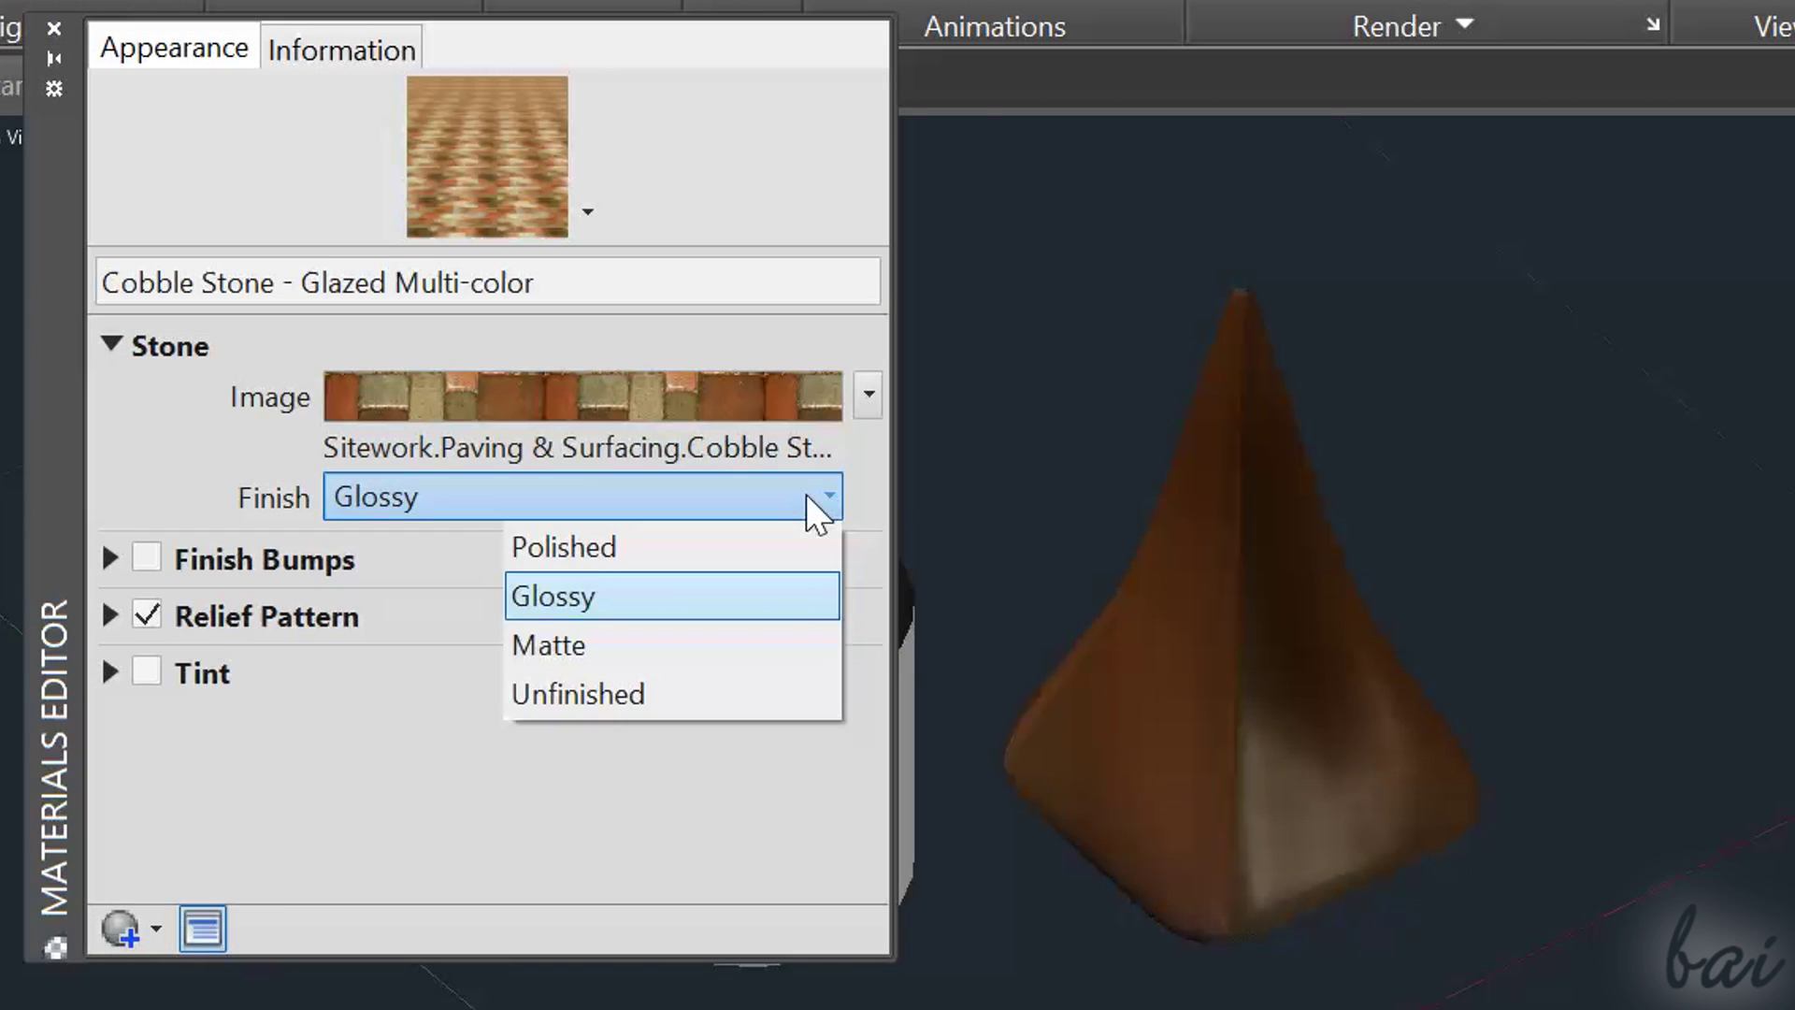
{"action": "left_click", "coordinate": [804, 550]}
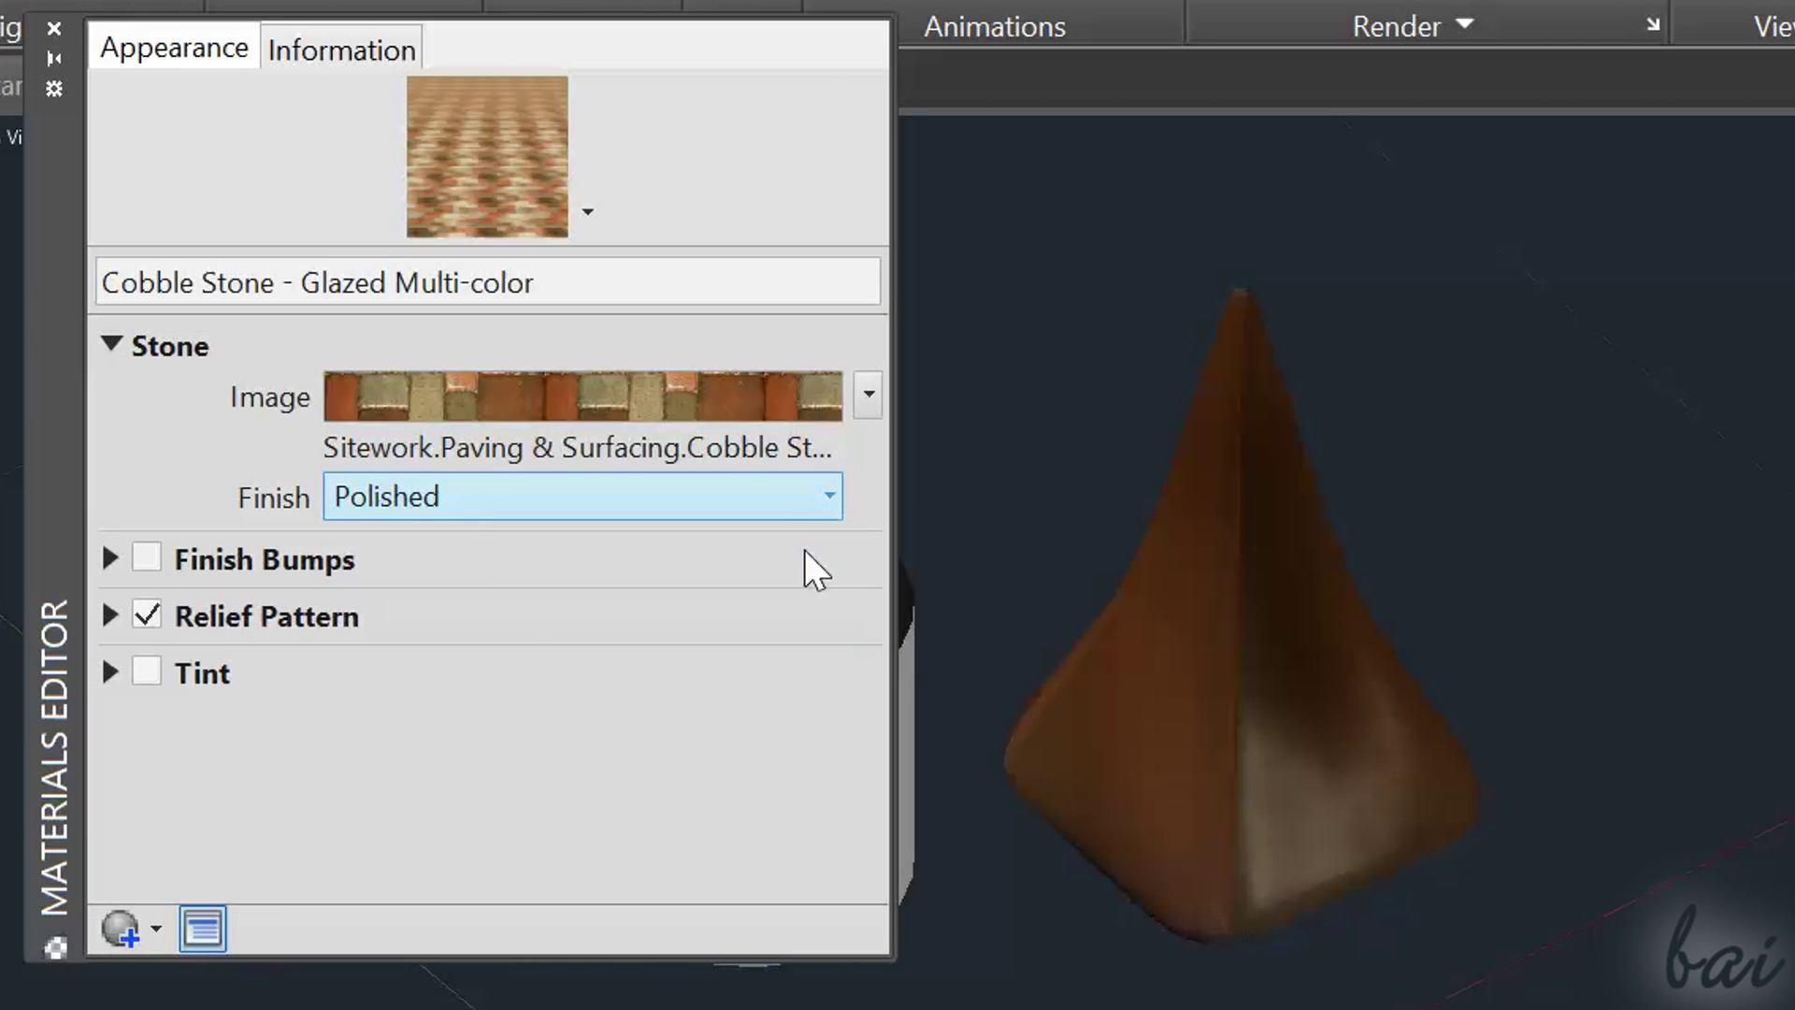
{"action": "left_click", "coordinate": [822, 492]}
{"action": "left_click", "coordinate": [739, 630]}
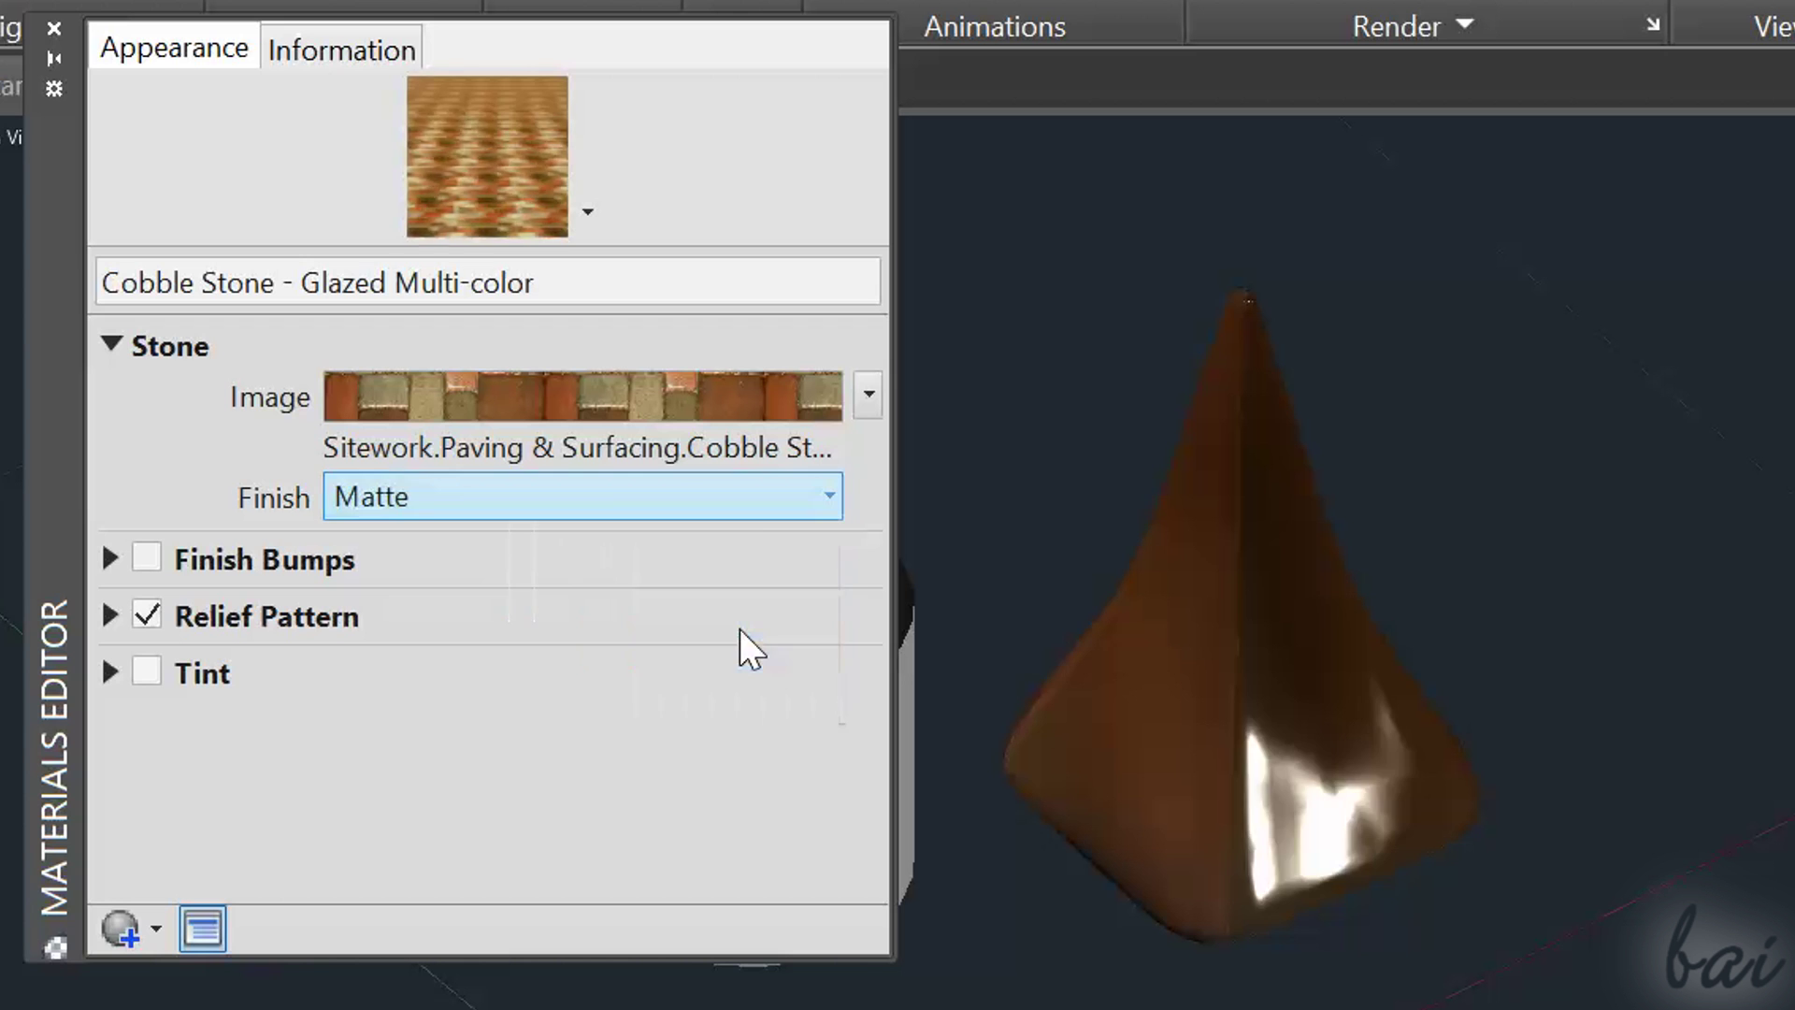
{"action": "left_click", "coordinate": [749, 512]}
{"action": "left_click", "coordinate": [669, 691]}
{"action": "left_click", "coordinate": [669, 510]}
{"action": "left_click", "coordinate": [667, 549]}
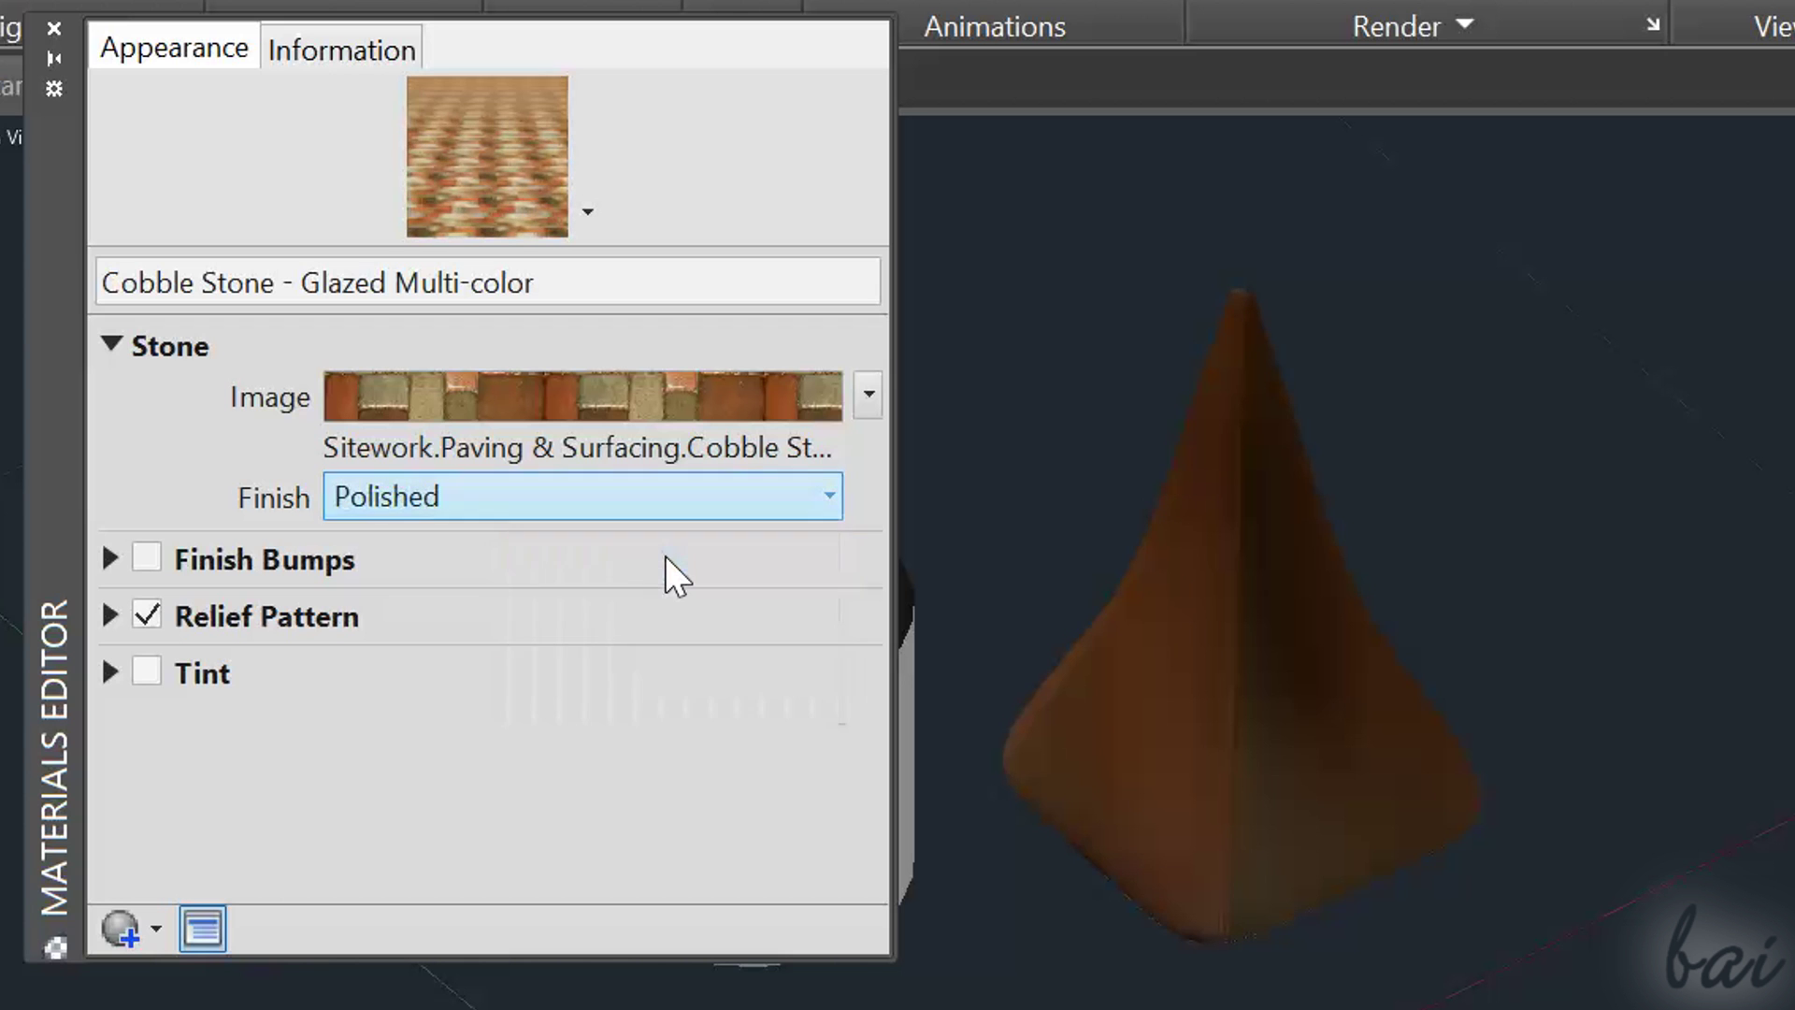
Step: Enable Finish Bumps on the material and raise the bump amount
{"action": "left_click", "coordinate": [109, 558]}
{"action": "left_click", "coordinate": [147, 558]}
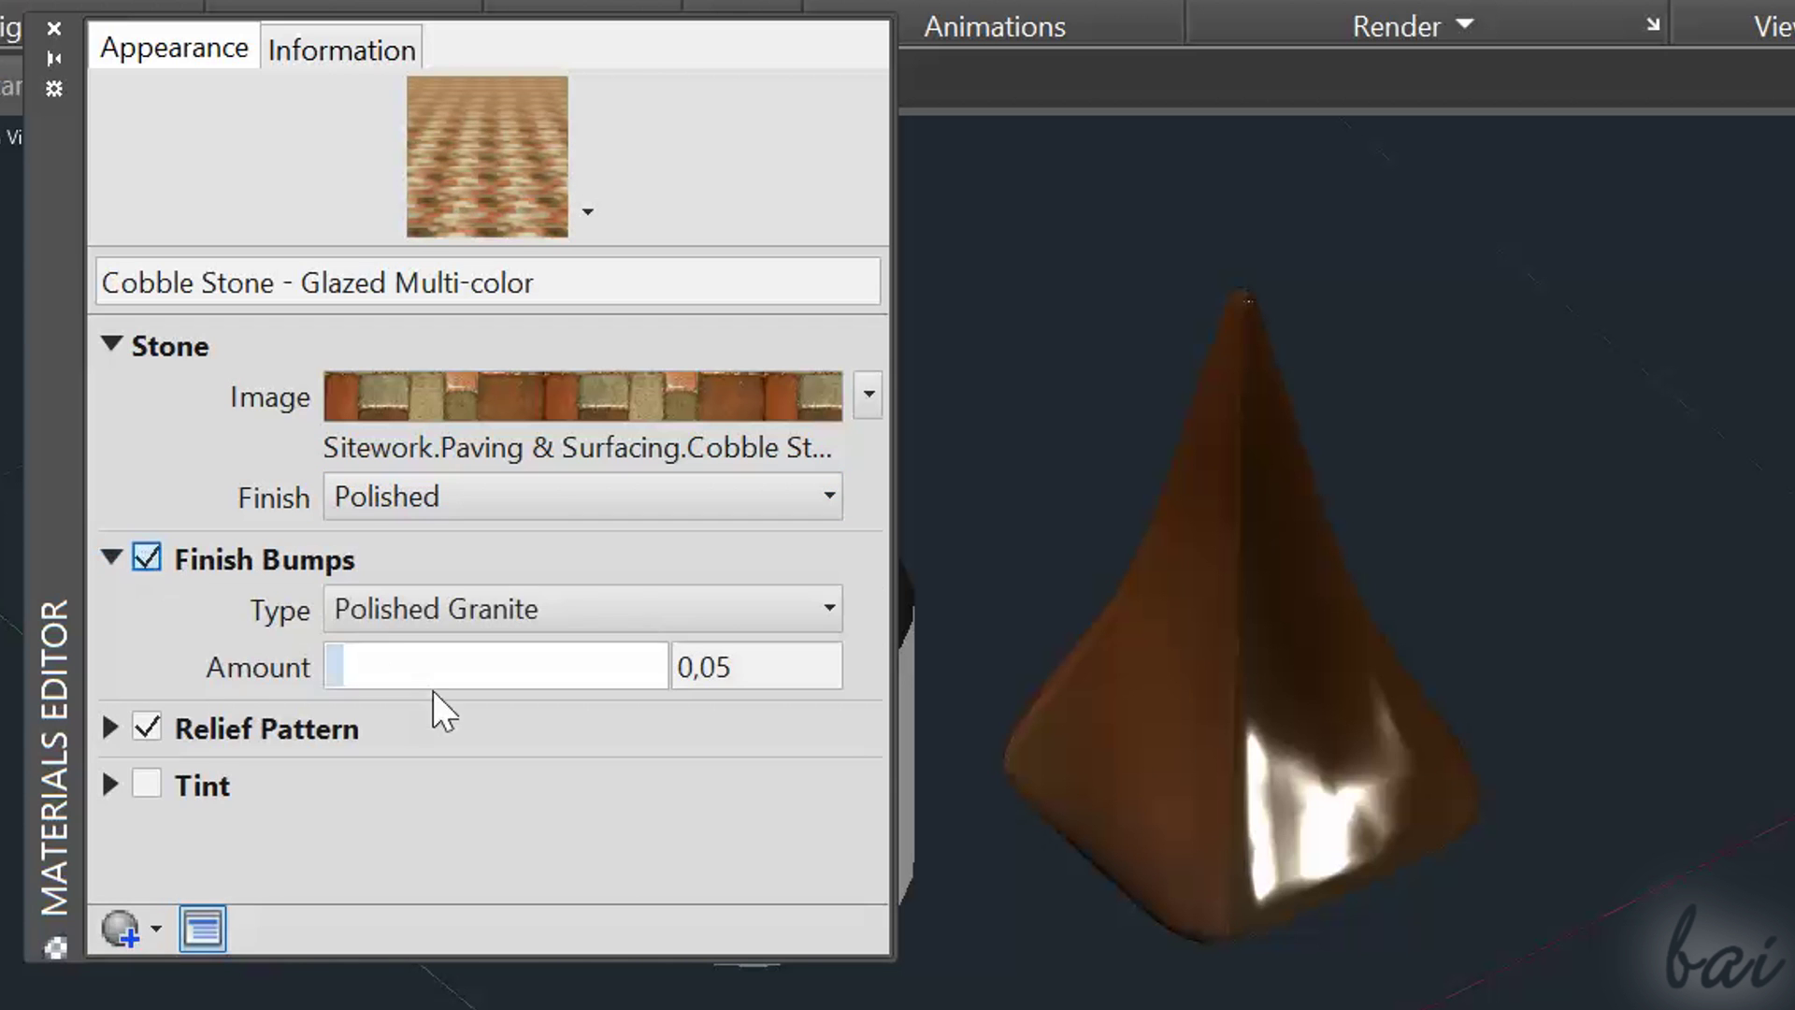
{"action": "left_click_drag", "start_coordinate": [374, 666], "coordinate": [521, 725]}
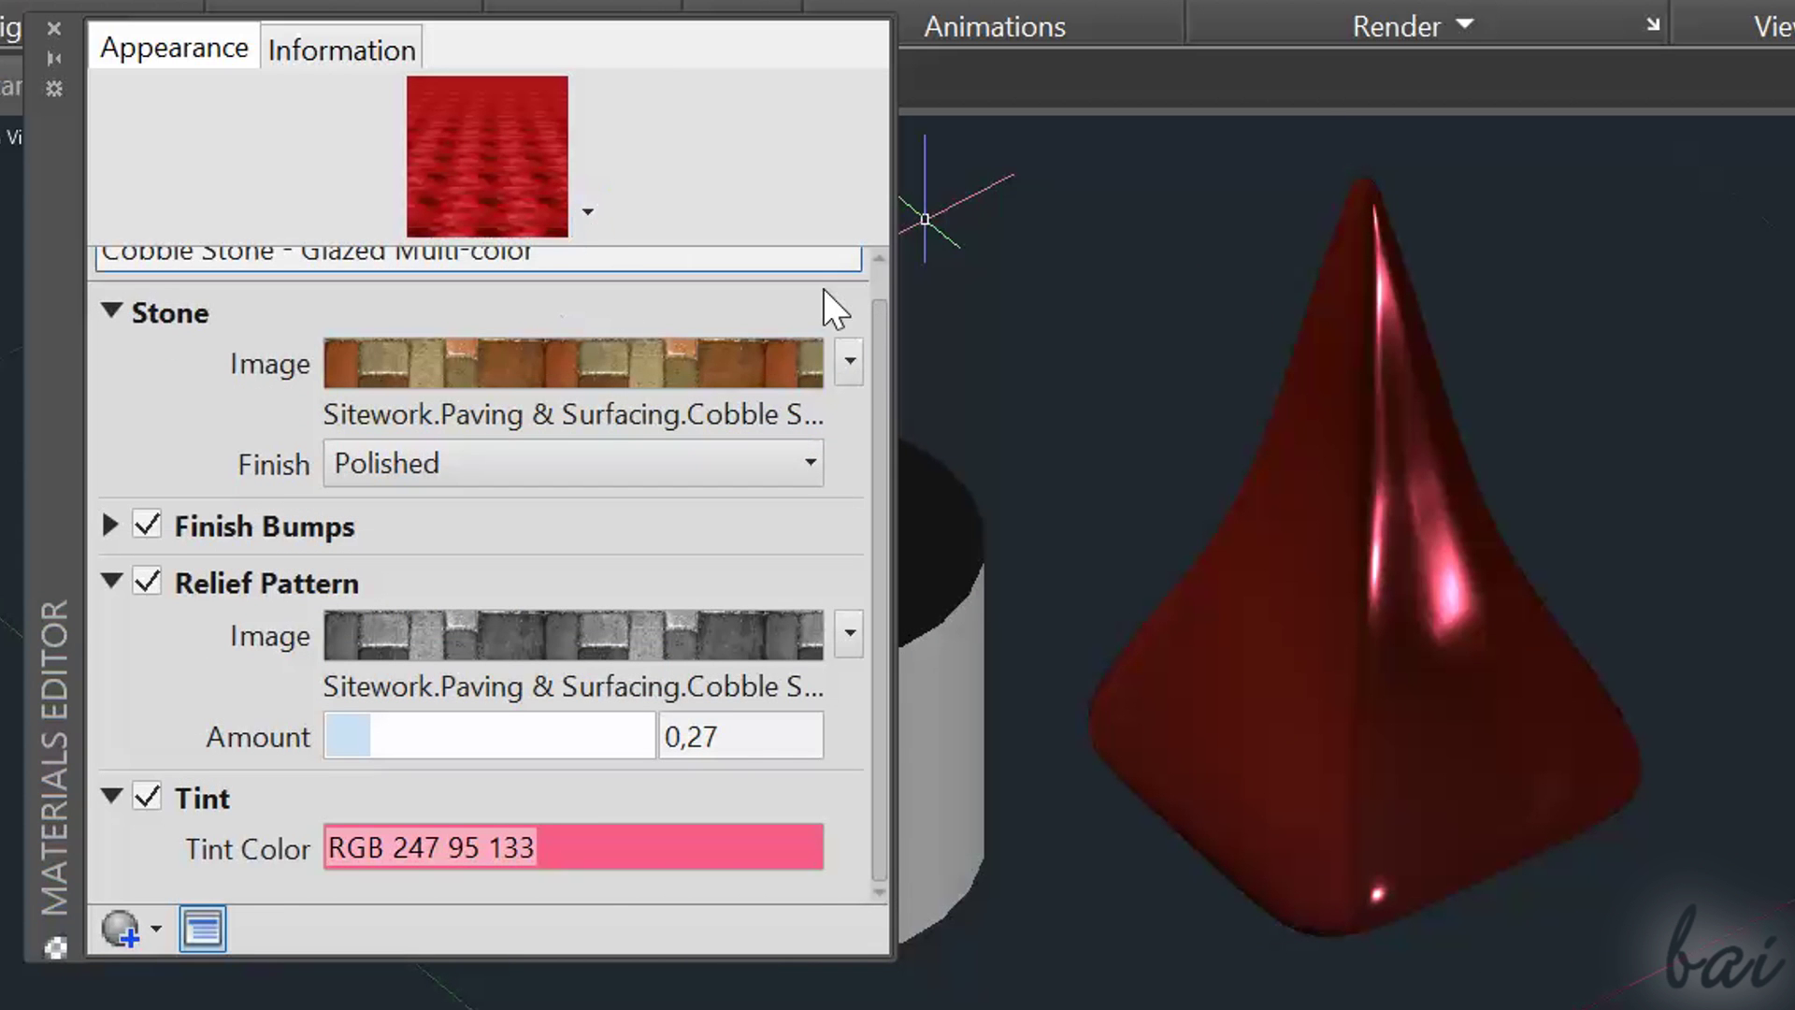
{"action": "scroll", "coordinate": [868, 272], "scroll_direction": "up", "scroll_amount": 1}
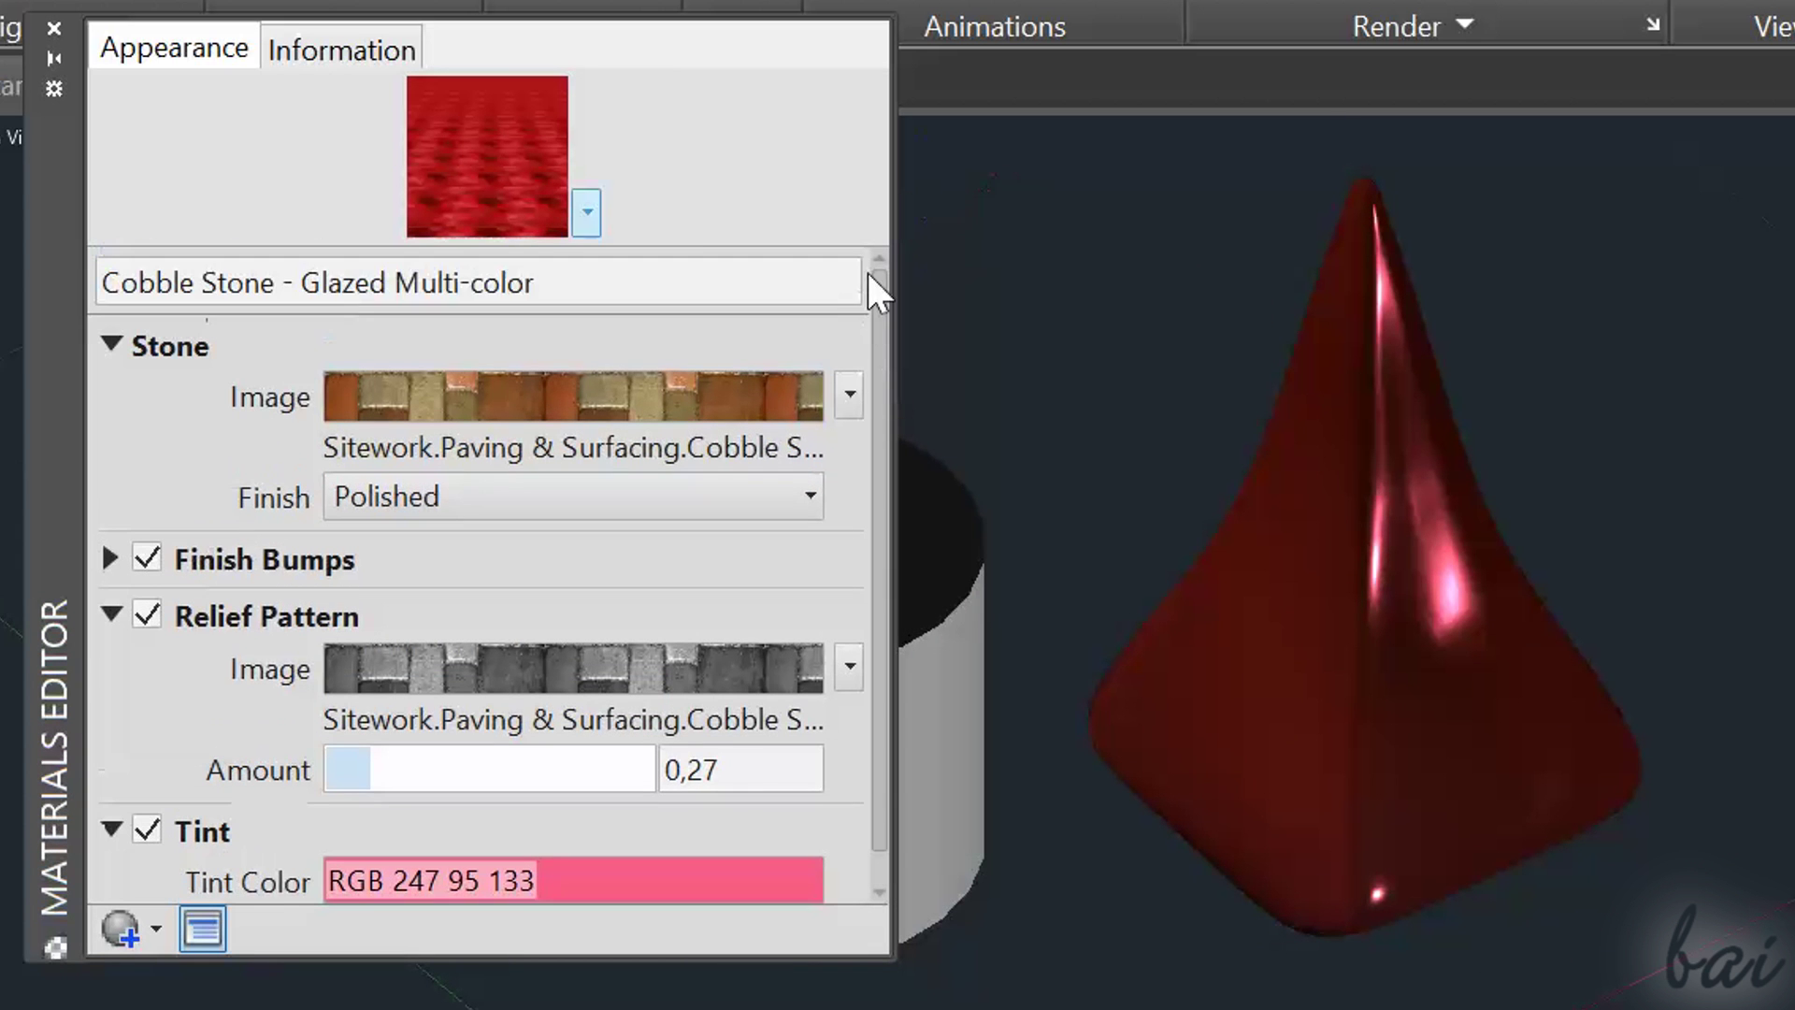
Step: Preview the material on a Sphere in the Plaza environment
{"action": "left_click", "coordinate": [587, 208]}
{"action": "mouse_move", "coordinate": [535, 264]}
{"action": "left_click", "coordinate": [675, 271]}
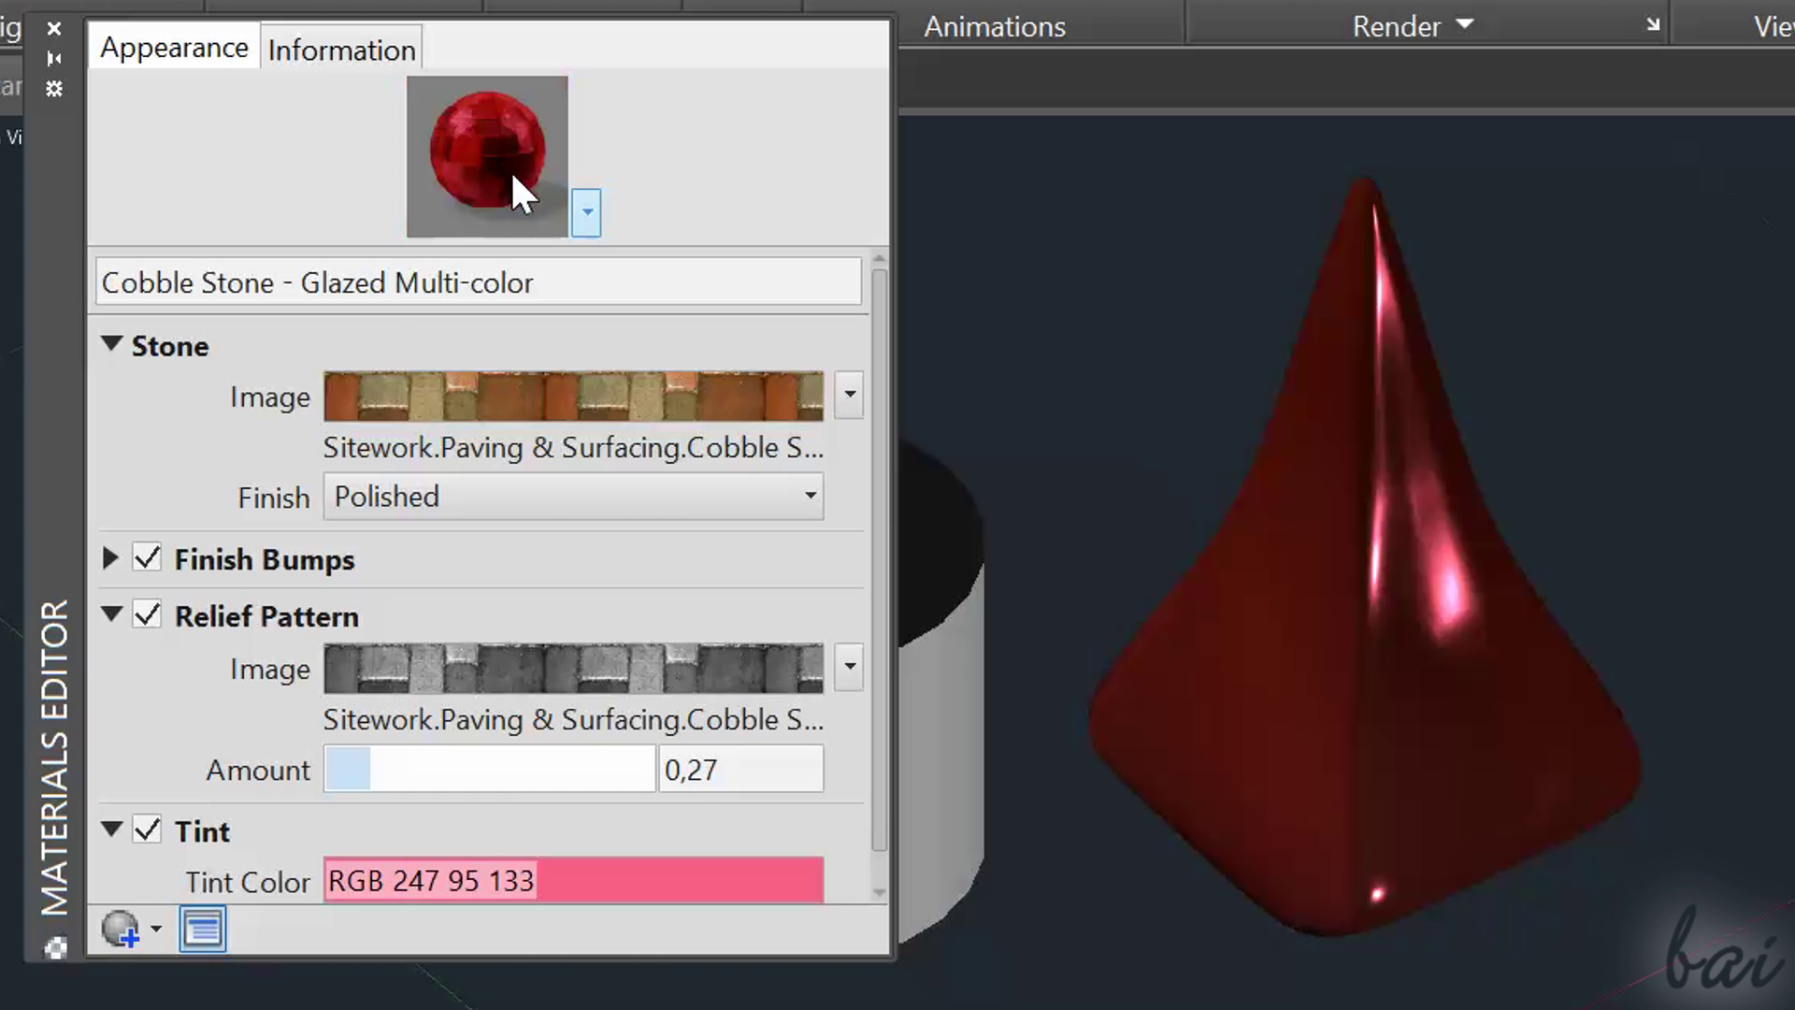
{"action": "left_click", "coordinate": [587, 210]}
{"action": "mouse_move", "coordinate": [556, 317]}
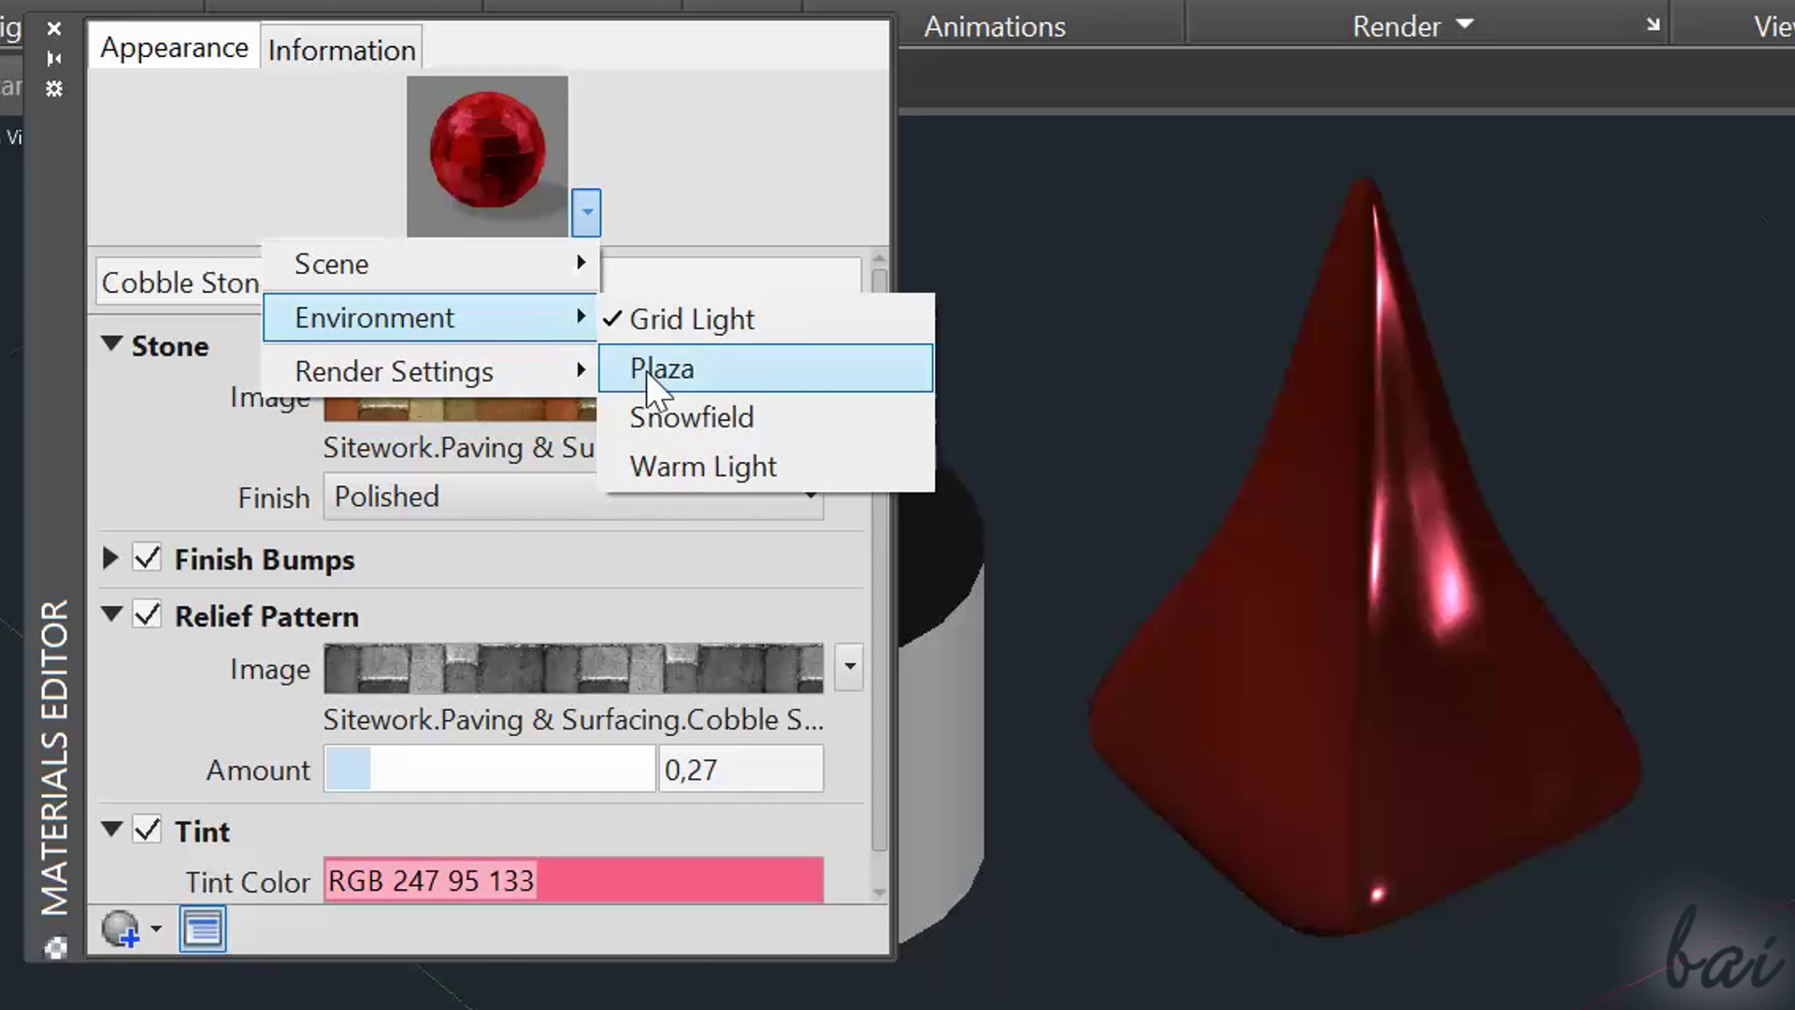
{"action": "left_click", "coordinate": [645, 366]}
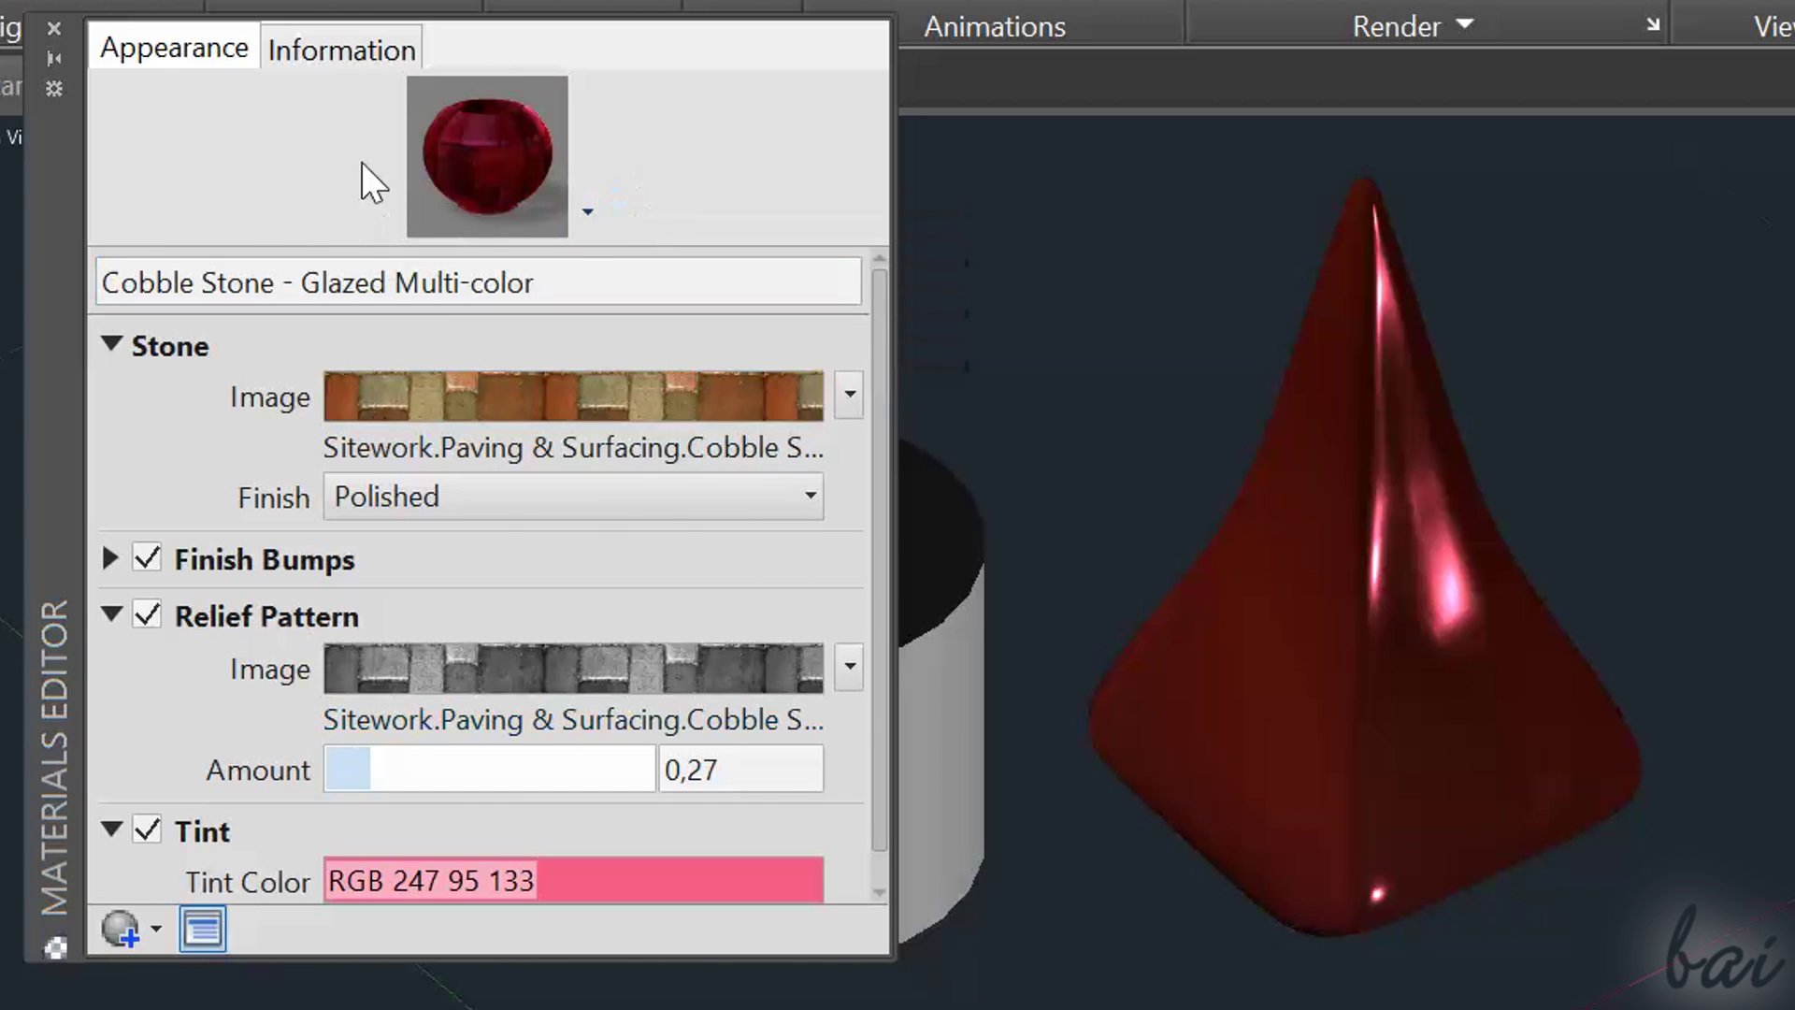
Step: Close the Materials Editor and delete the in-use Aluminum material from the document materials
{"action": "left_click", "coordinate": [53, 30]}
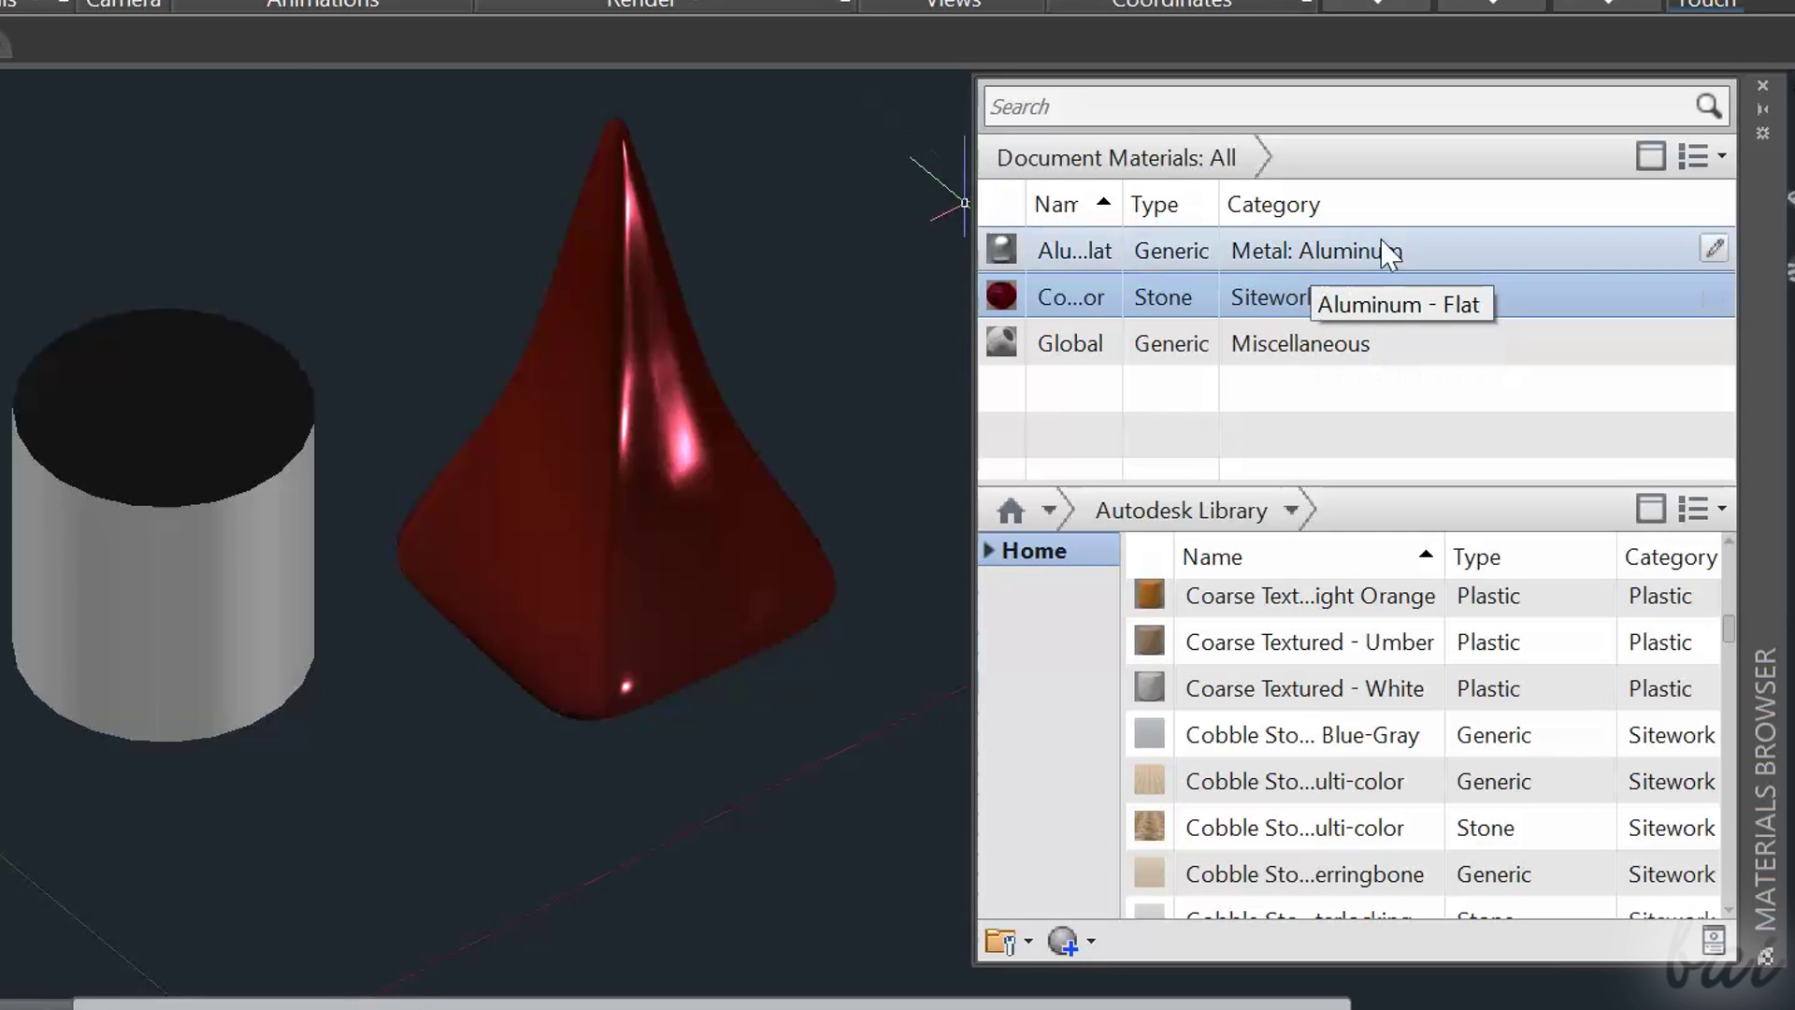
{"action": "left_click", "coordinate": [1396, 264]}
{"action": "right_click", "coordinate": [1402, 254]}
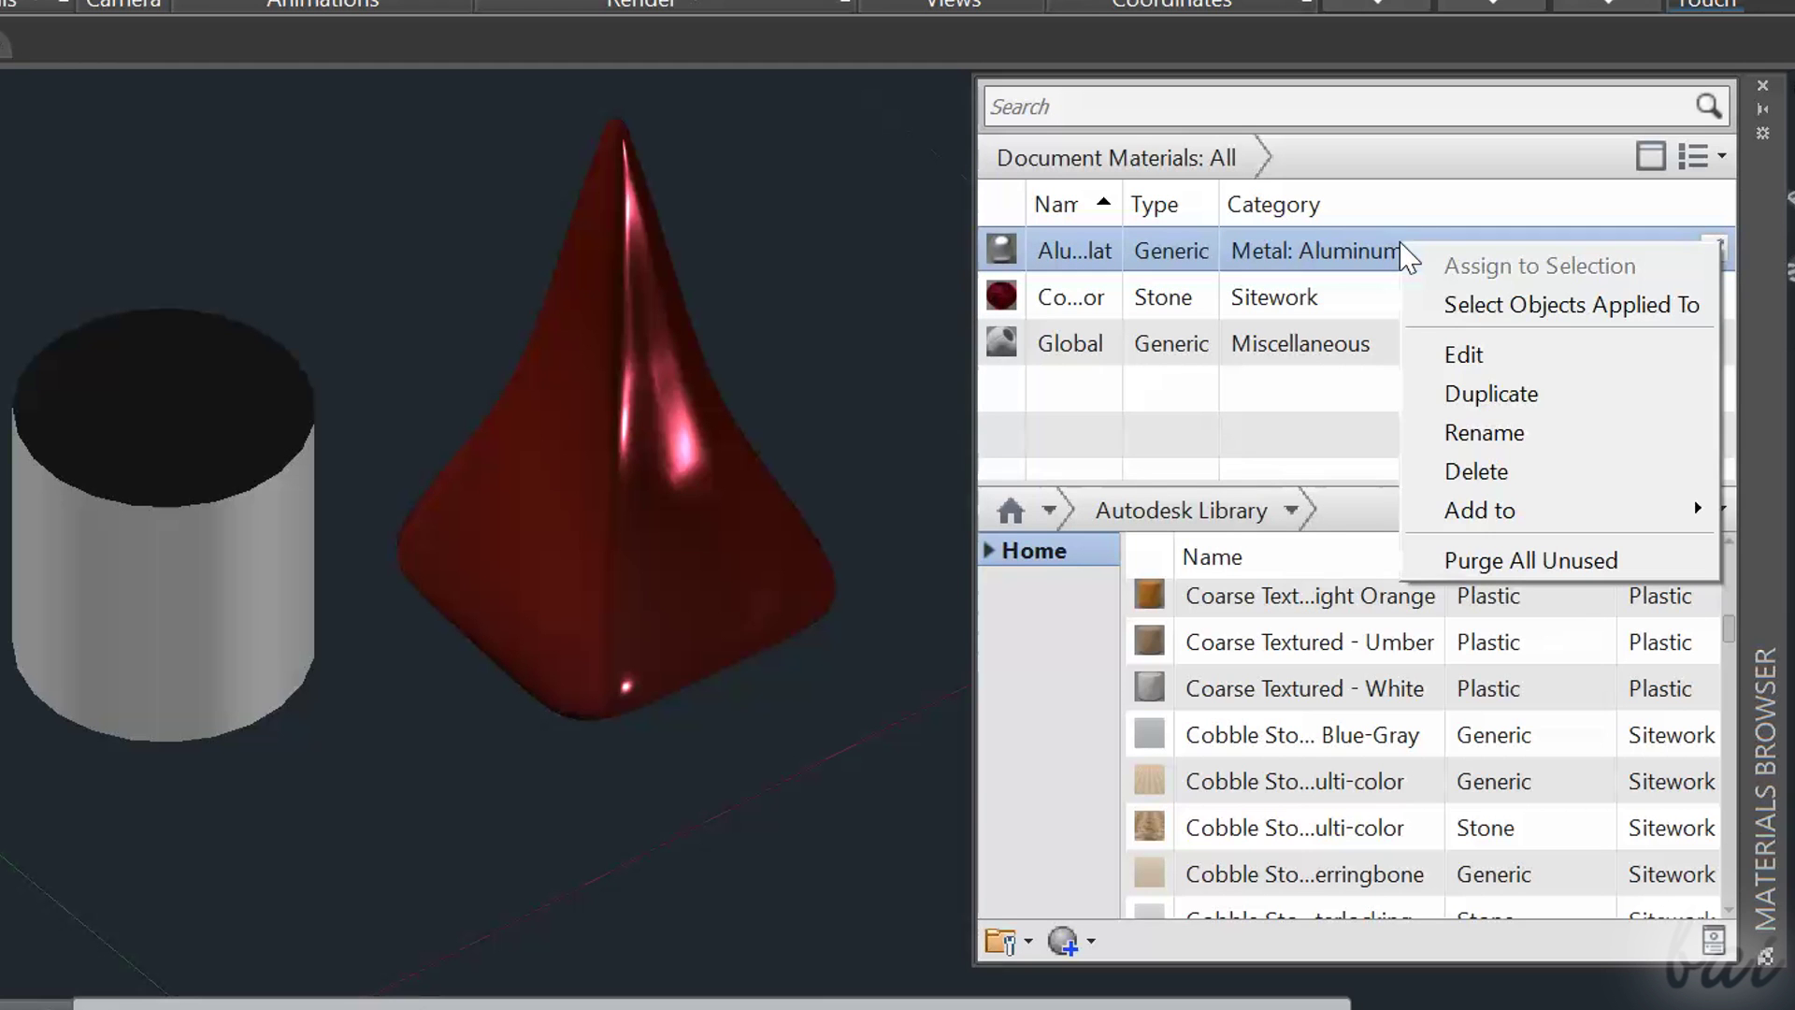
{"action": "left_click", "coordinate": [1556, 470]}
{"action": "left_click", "coordinate": [851, 490]}
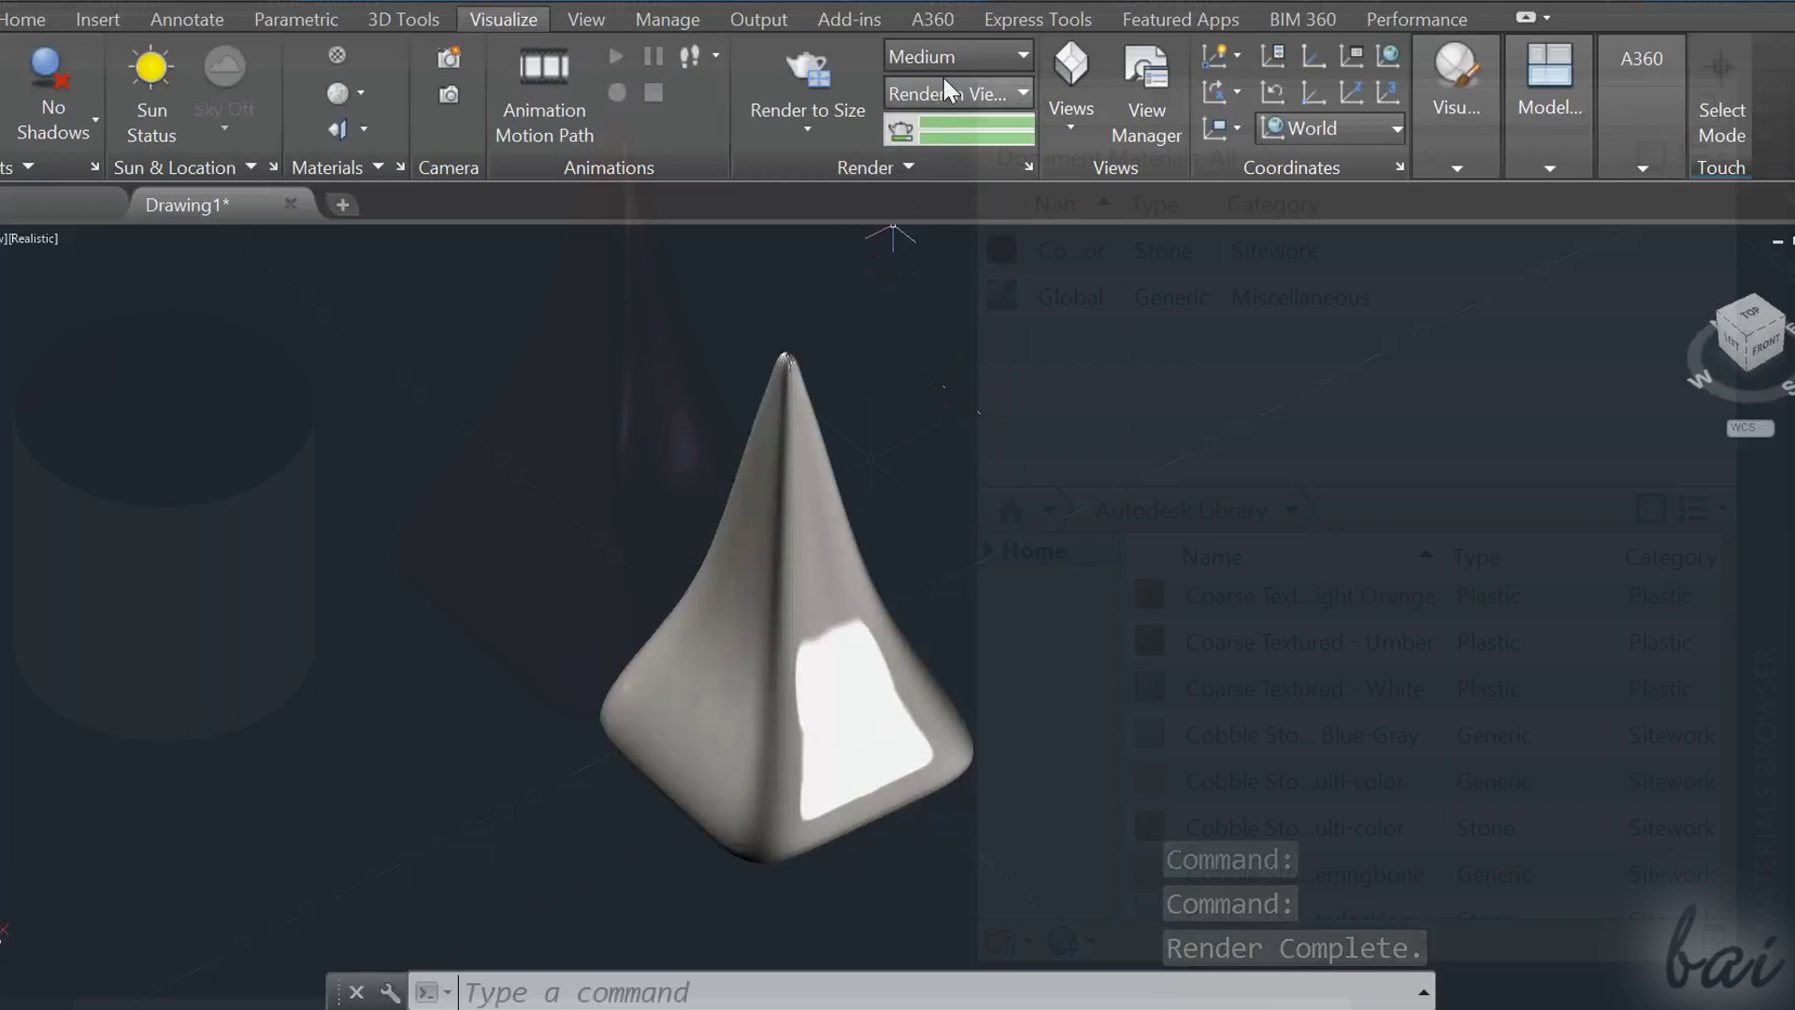
Step: Render in Region a crop window around the lofted solid's peak in the viewport
{"action": "left_click", "coordinate": [949, 94]}
{"action": "left_click", "coordinate": [961, 192]}
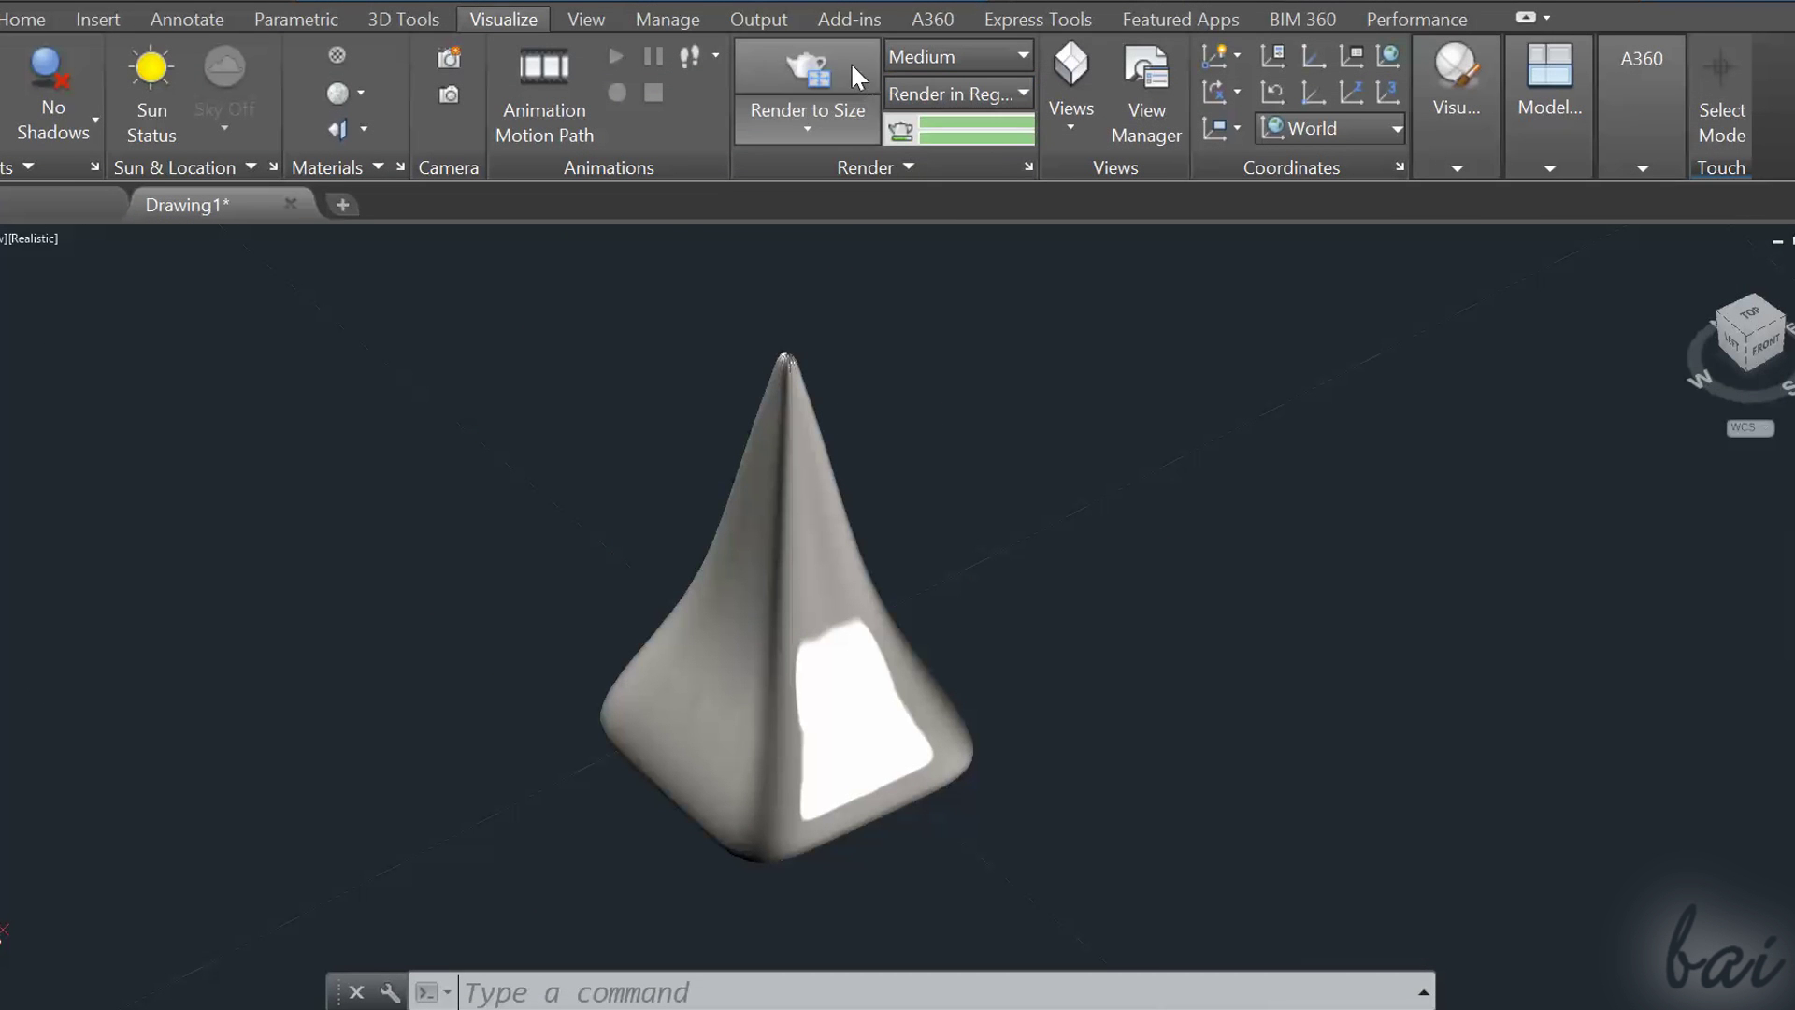
{"action": "left_click", "coordinate": [759, 333]}
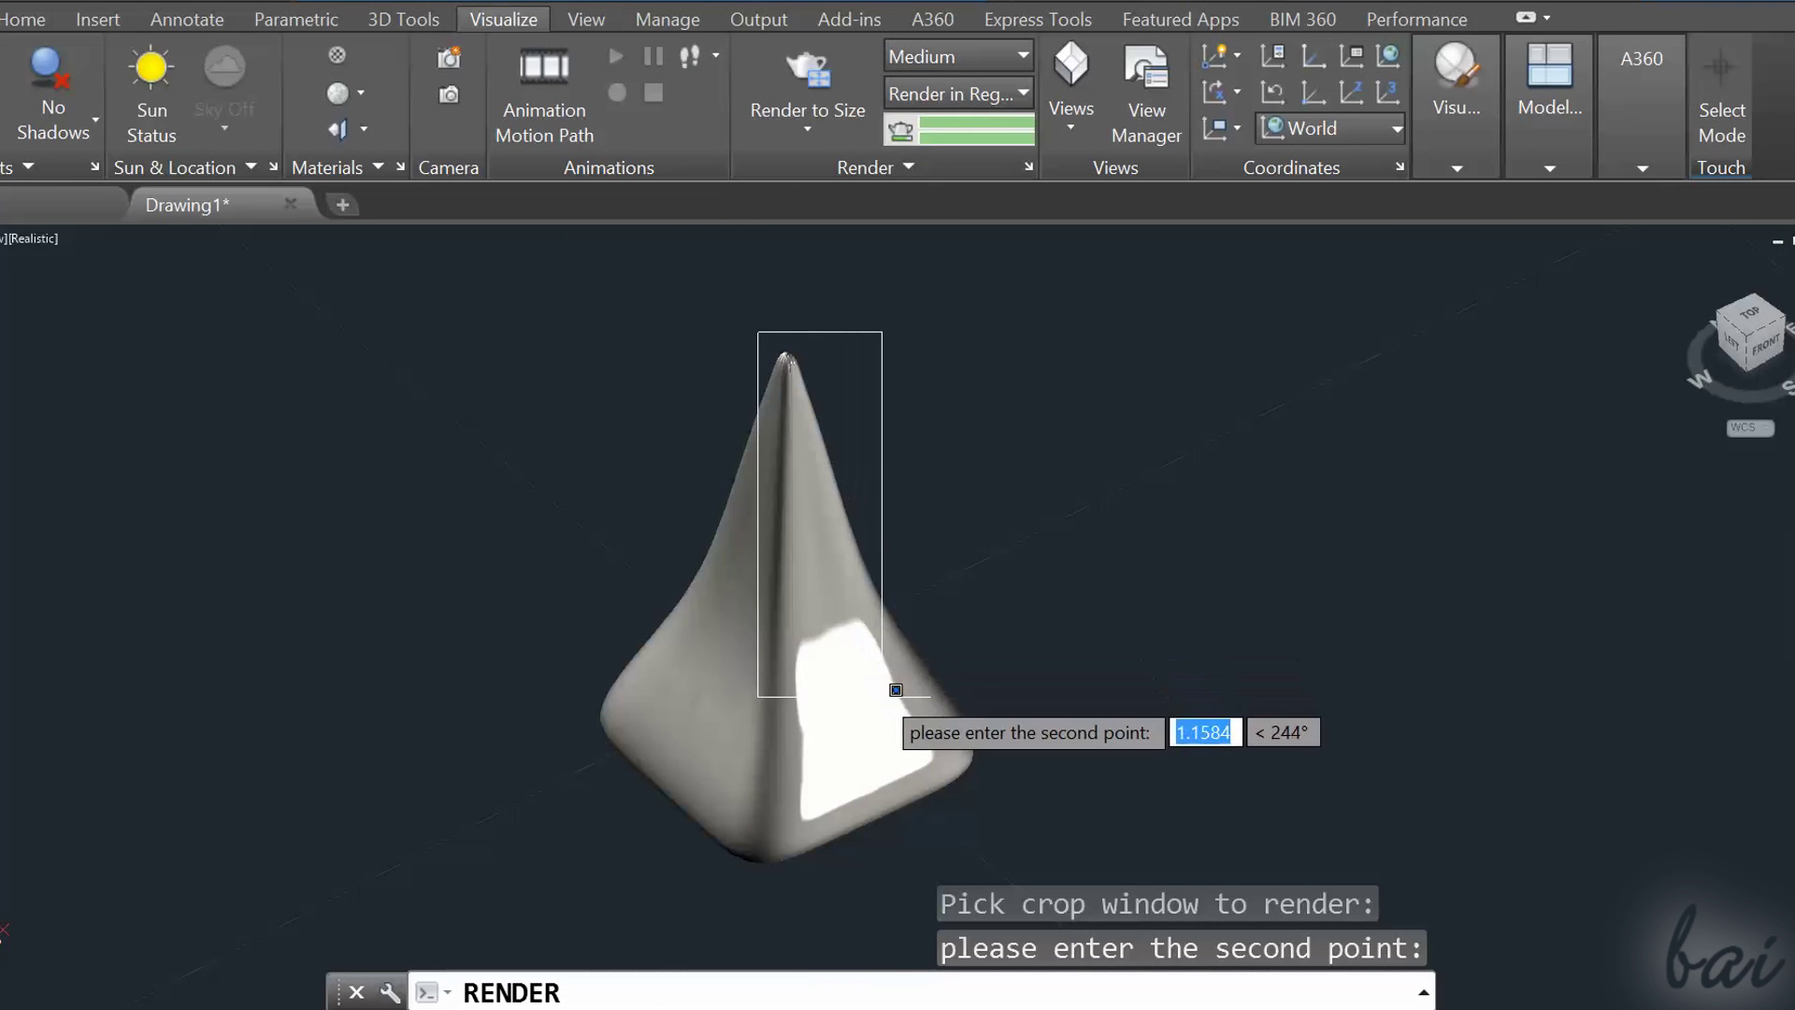
{"action": "left_click", "coordinate": [954, 775]}
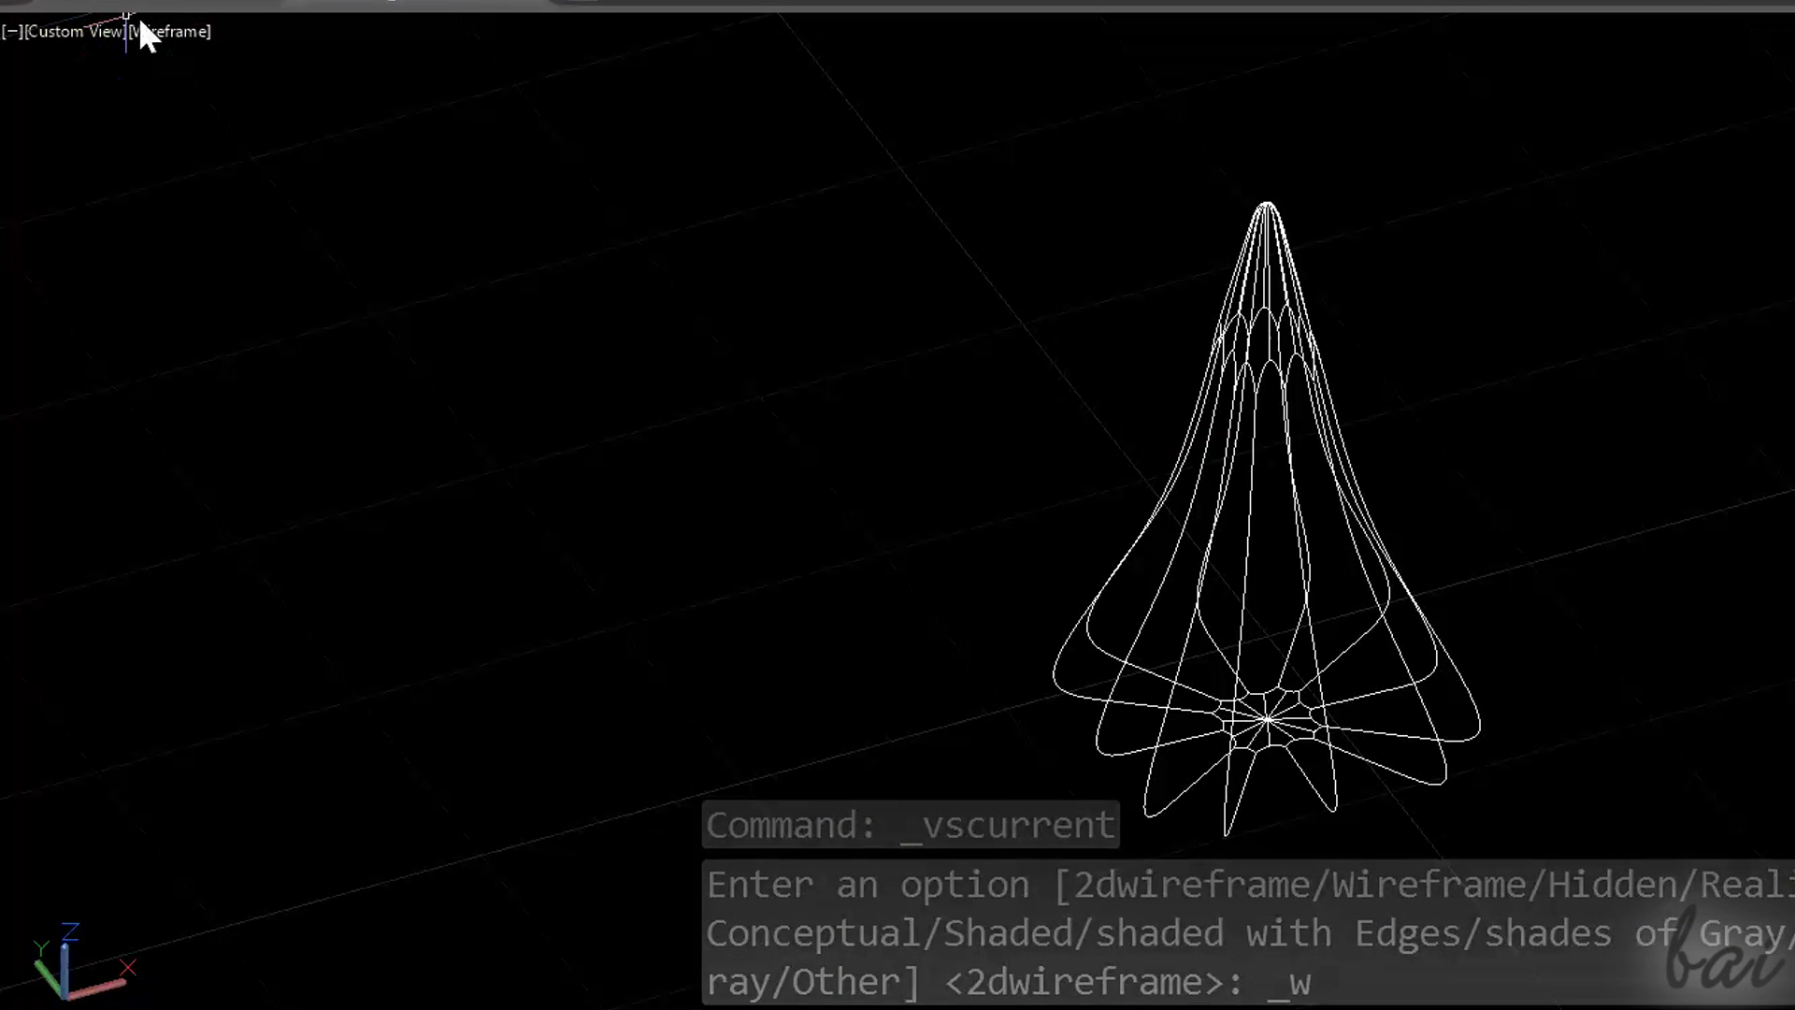
{"action": "left_click", "coordinate": [145, 33]}
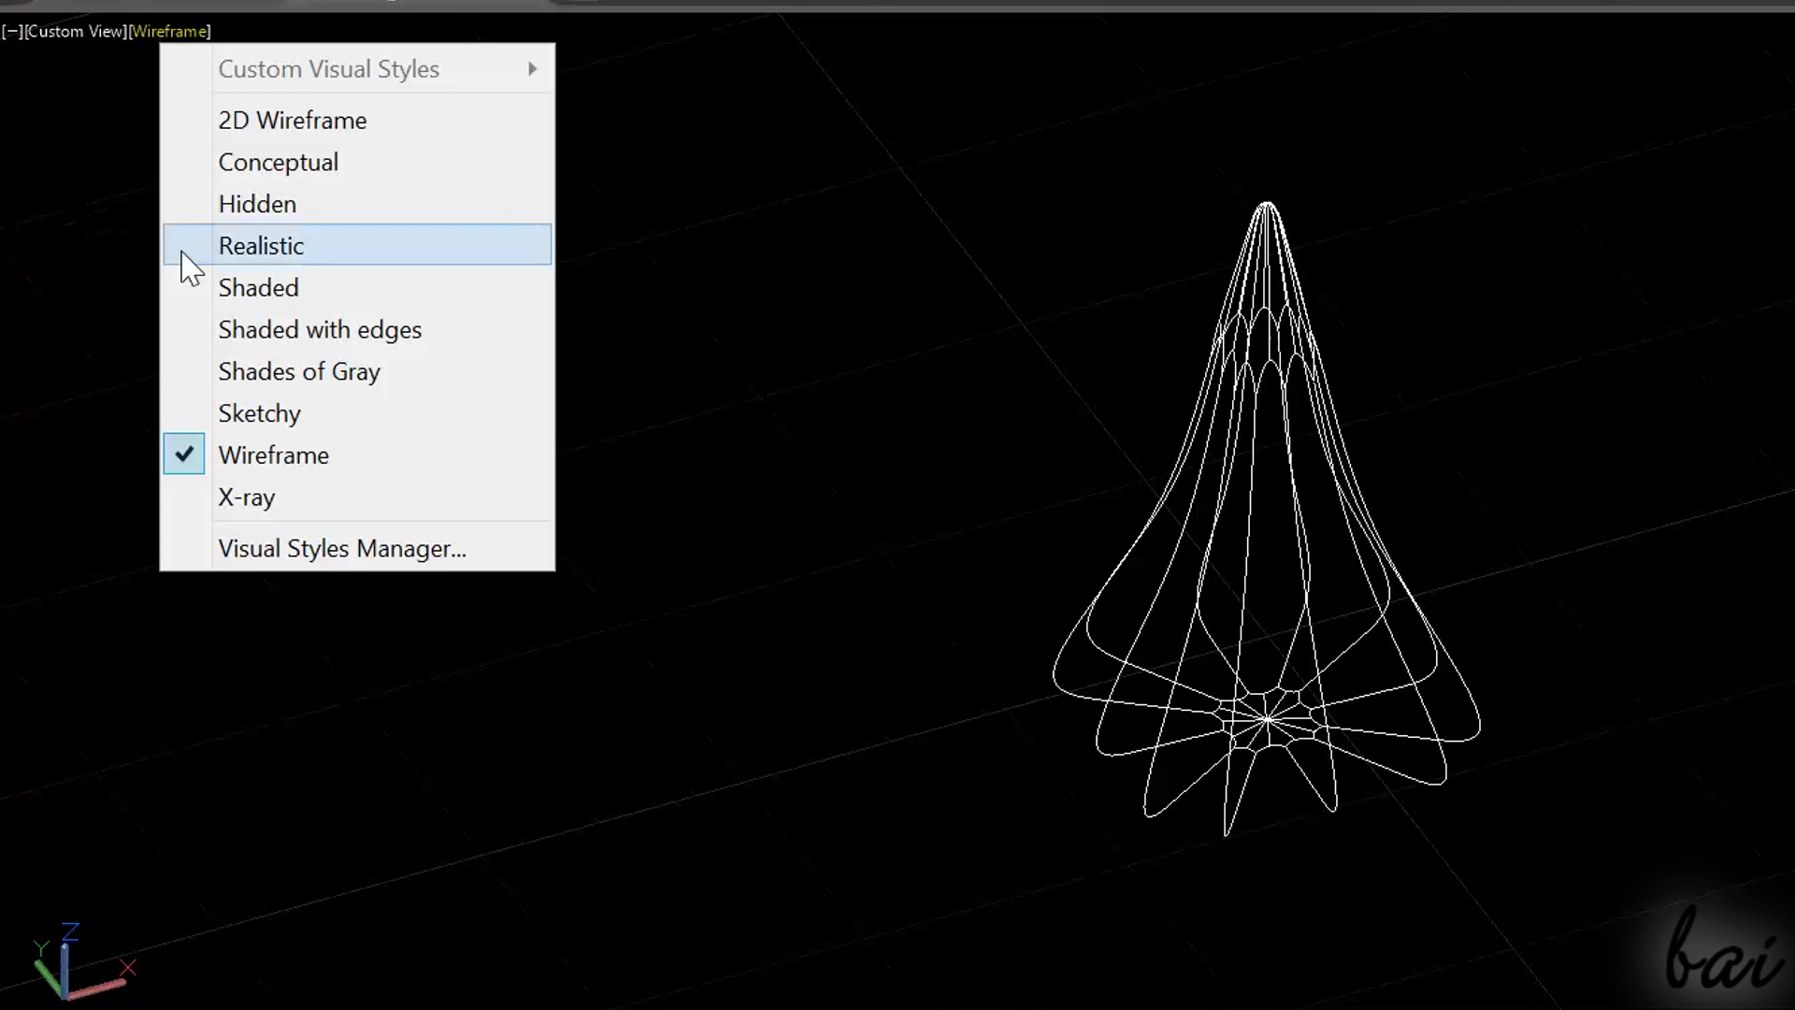
Step: Switch the viewport from Shades of Gray to the Realistic visual style and deselect the solid
{"action": "left_click", "coordinate": [198, 382]}
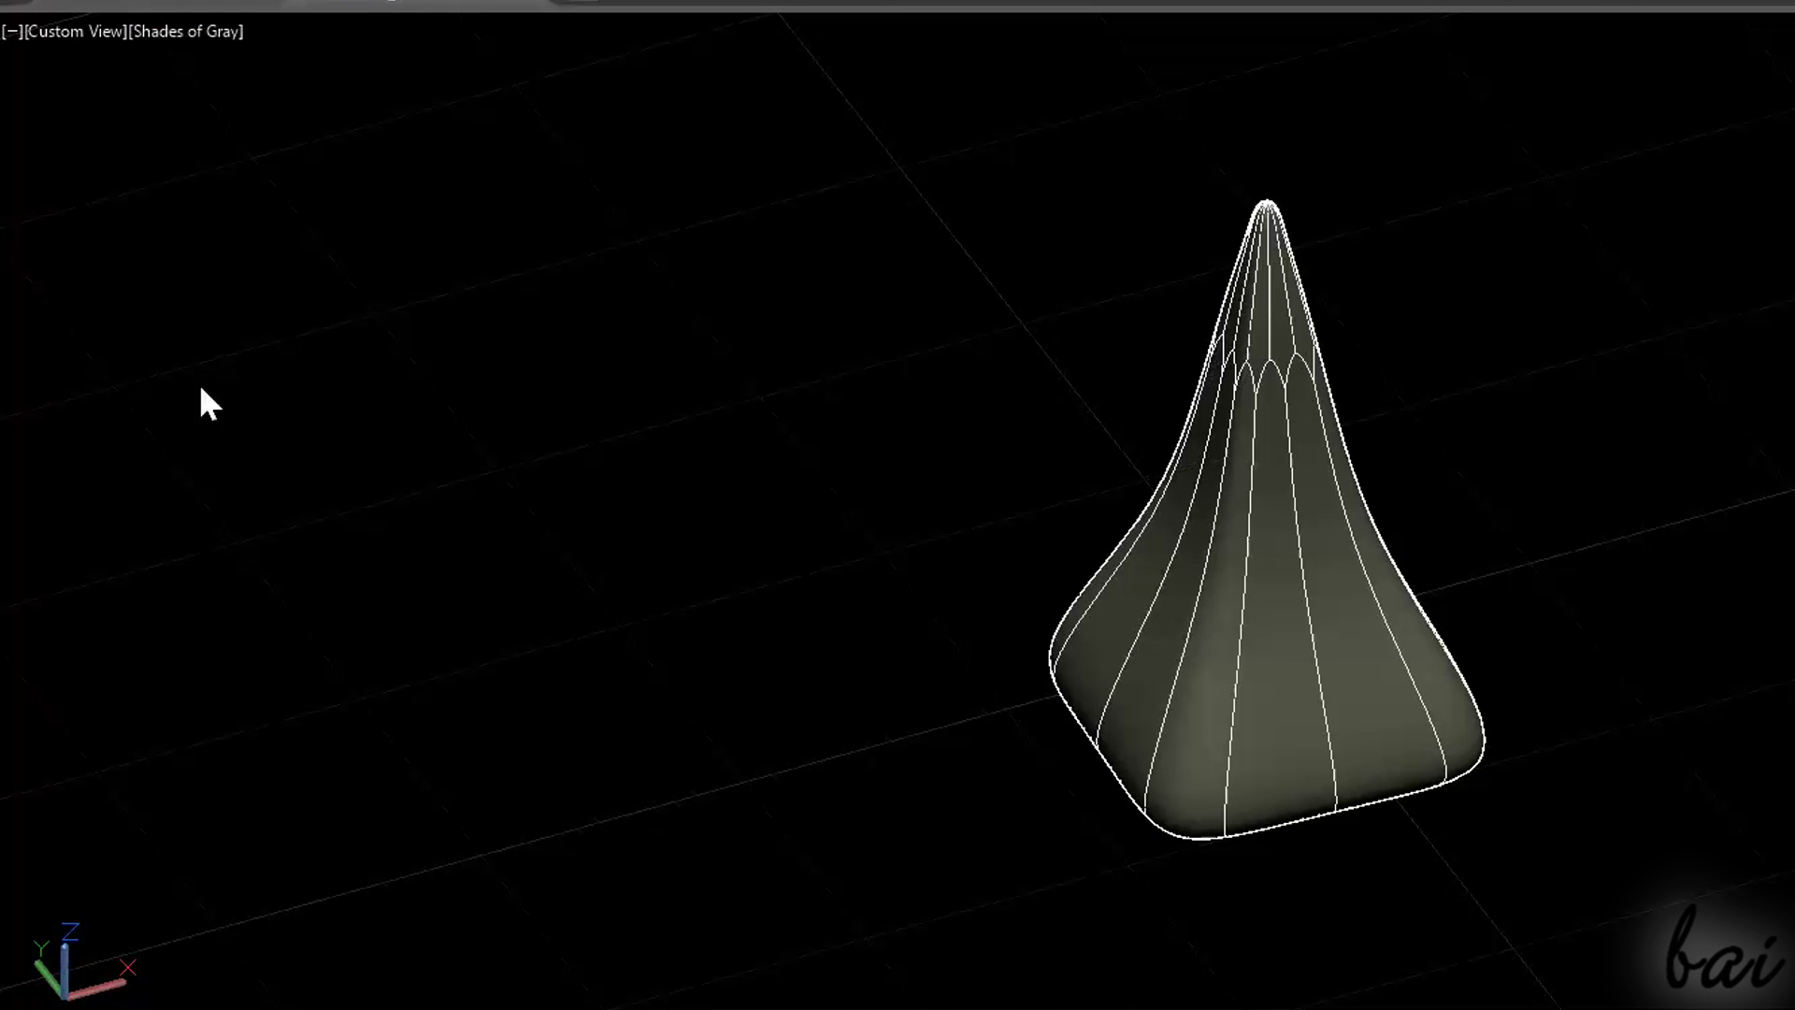
{"action": "left_click", "coordinate": [206, 28]}
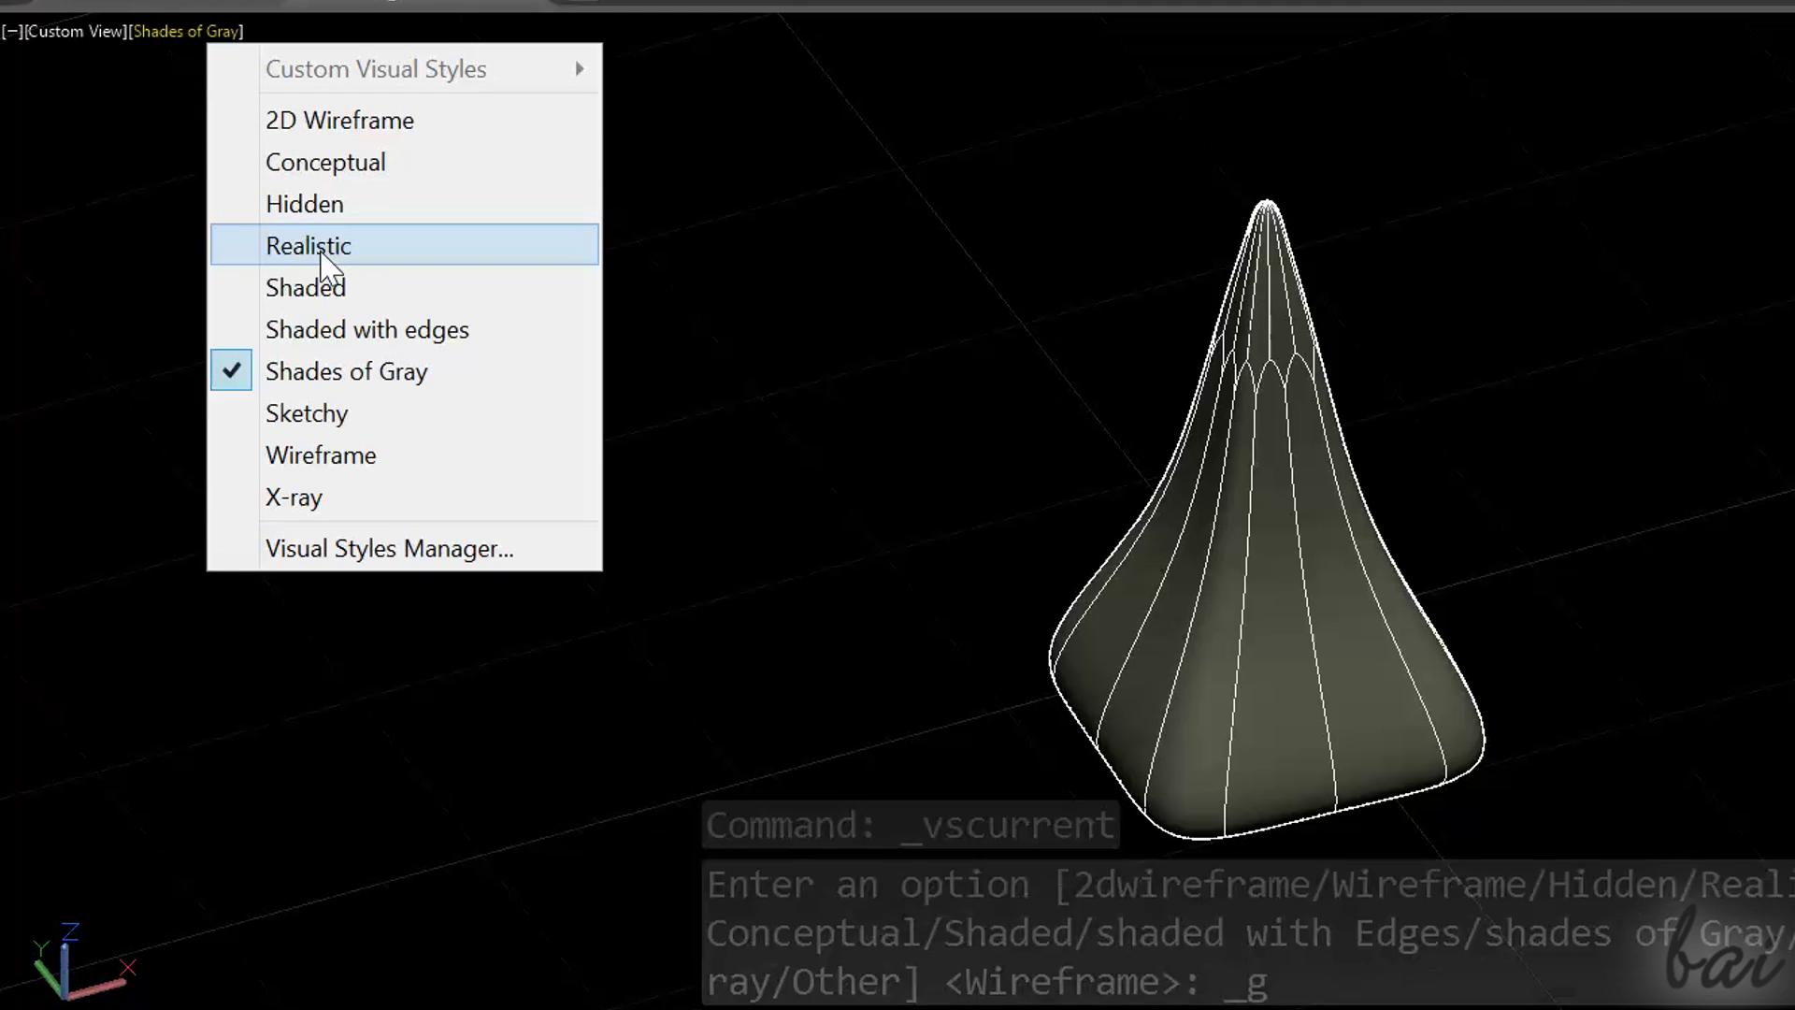
{"action": "left_click", "coordinate": [320, 248]}
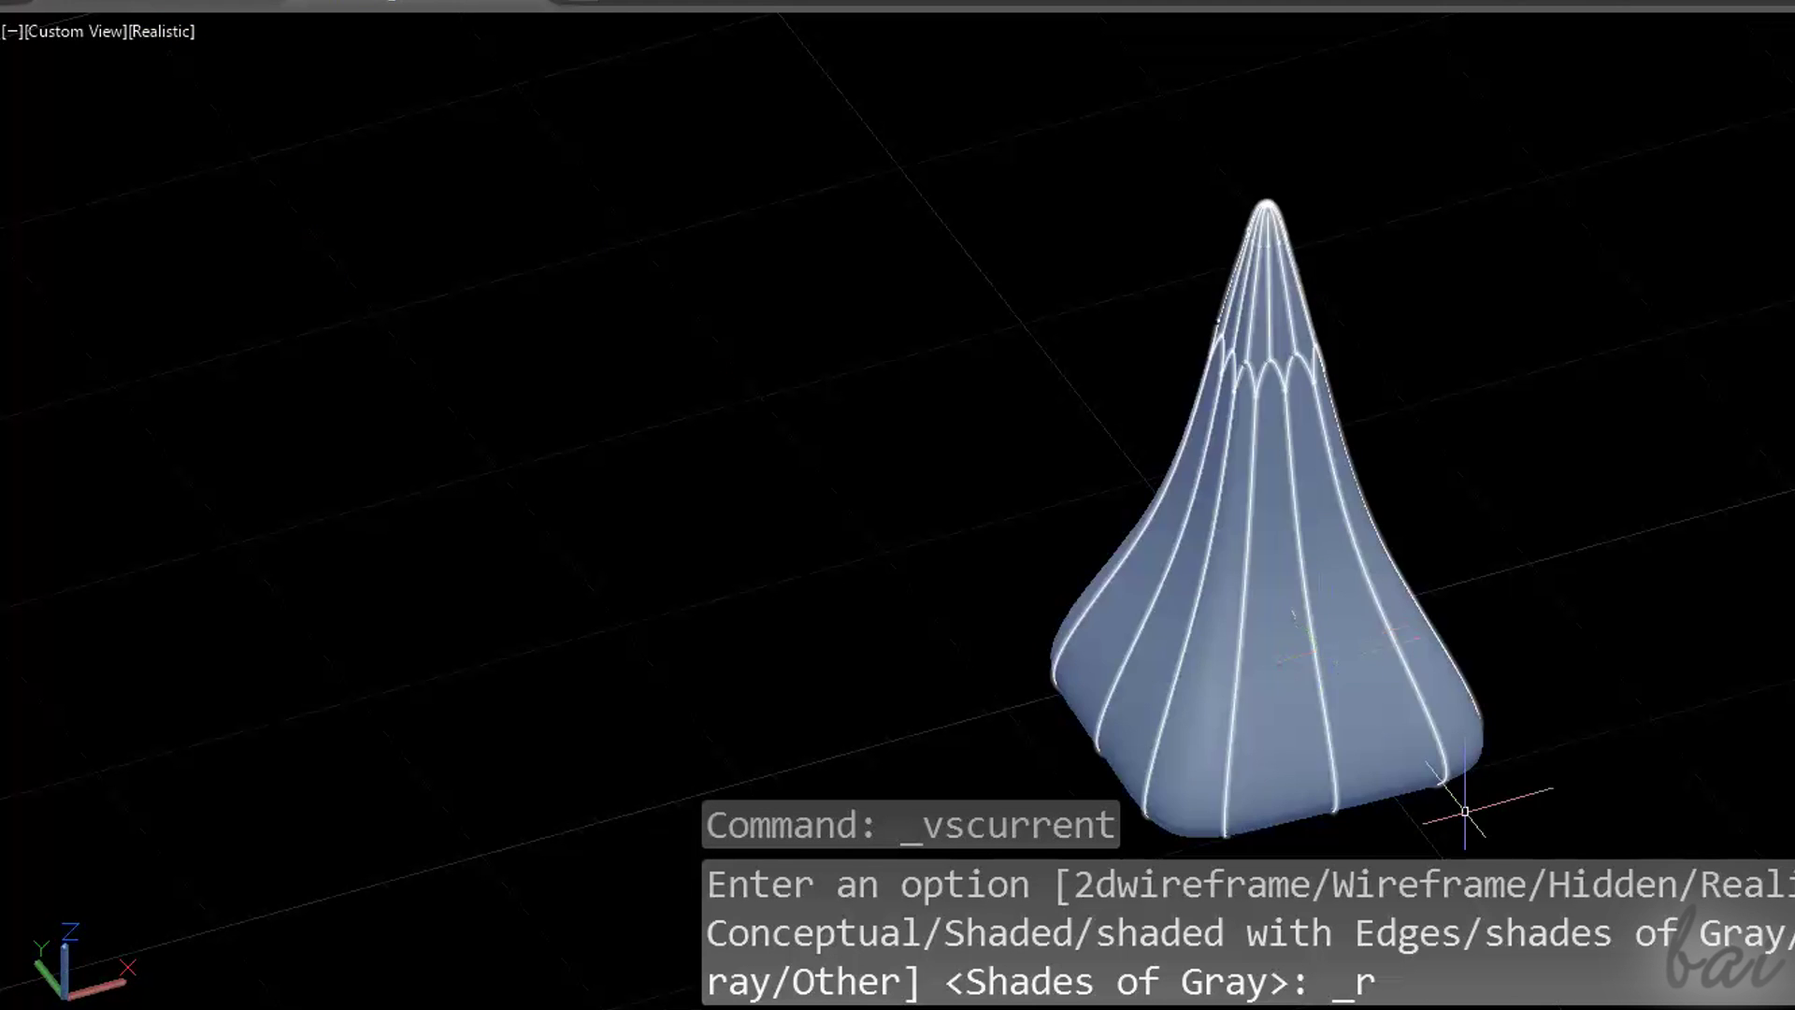
{"action": "scroll", "coordinate": [1471, 813], "scroll_direction": "up", "scroll_amount": 3}
{"action": "scroll", "coordinate": [1430, 922], "scroll_direction": "down", "scroll_amount": 1}
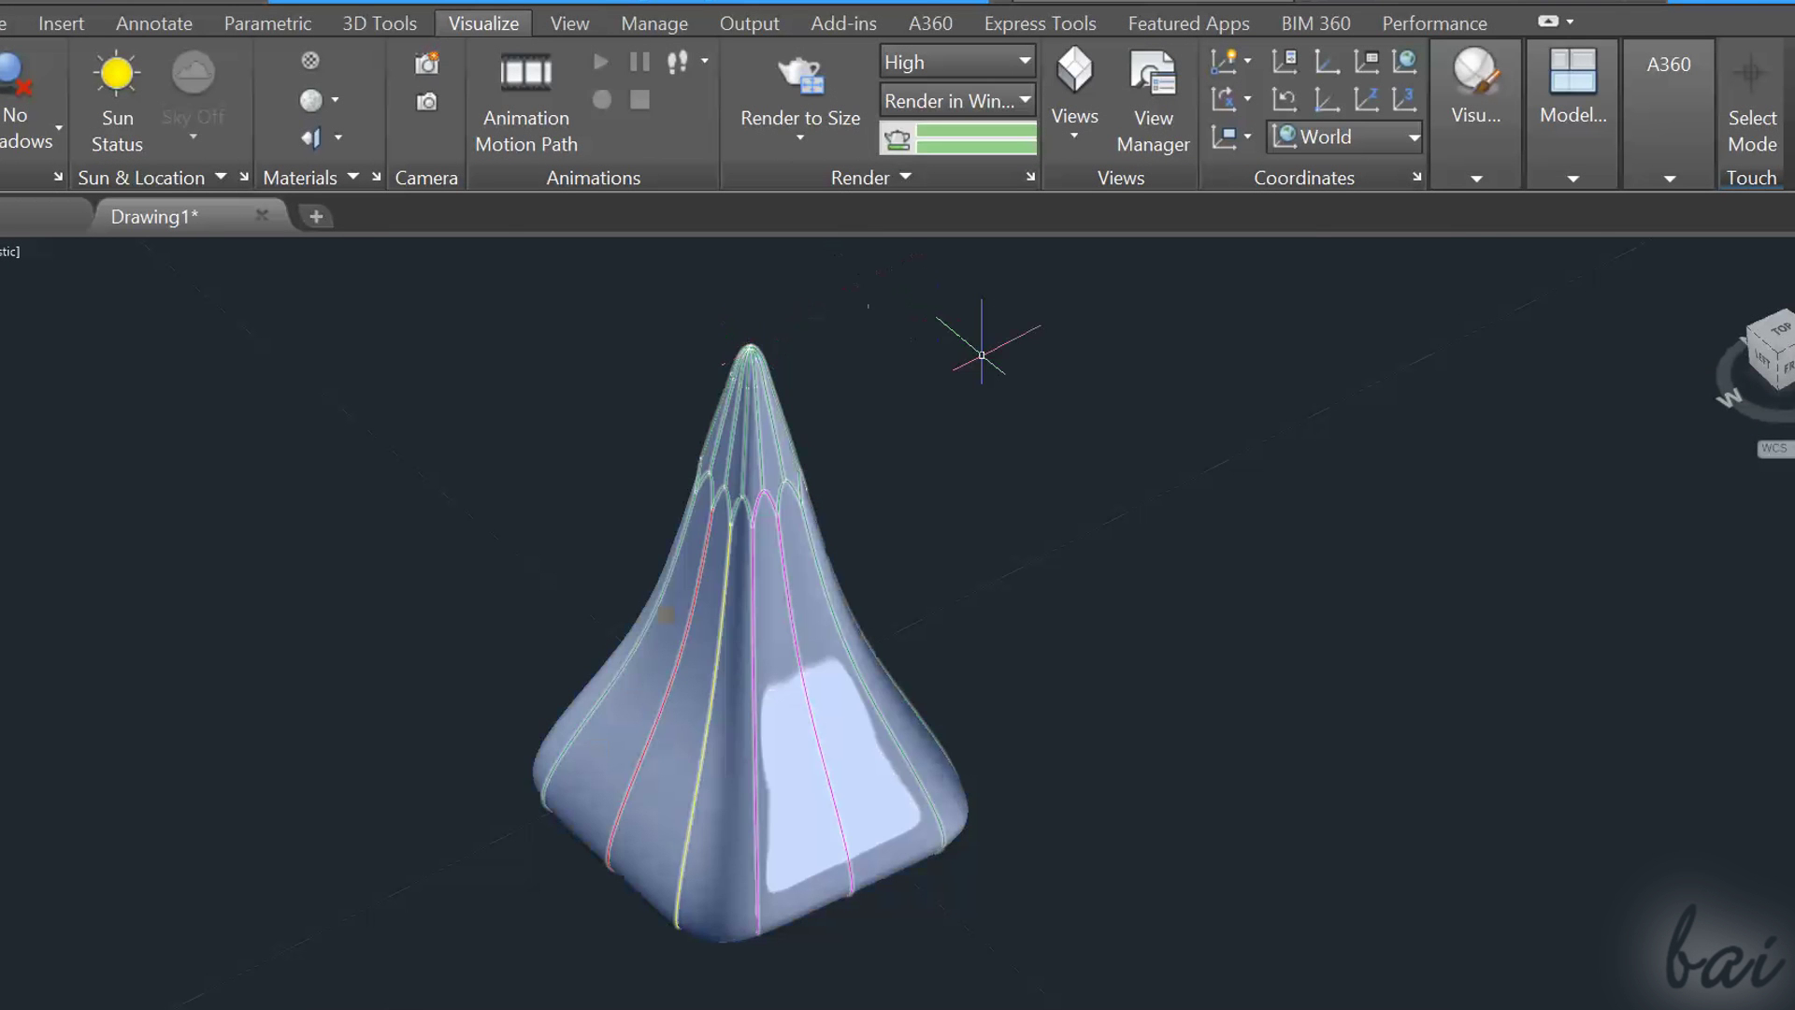
{"action": "key", "text": "Escape"}
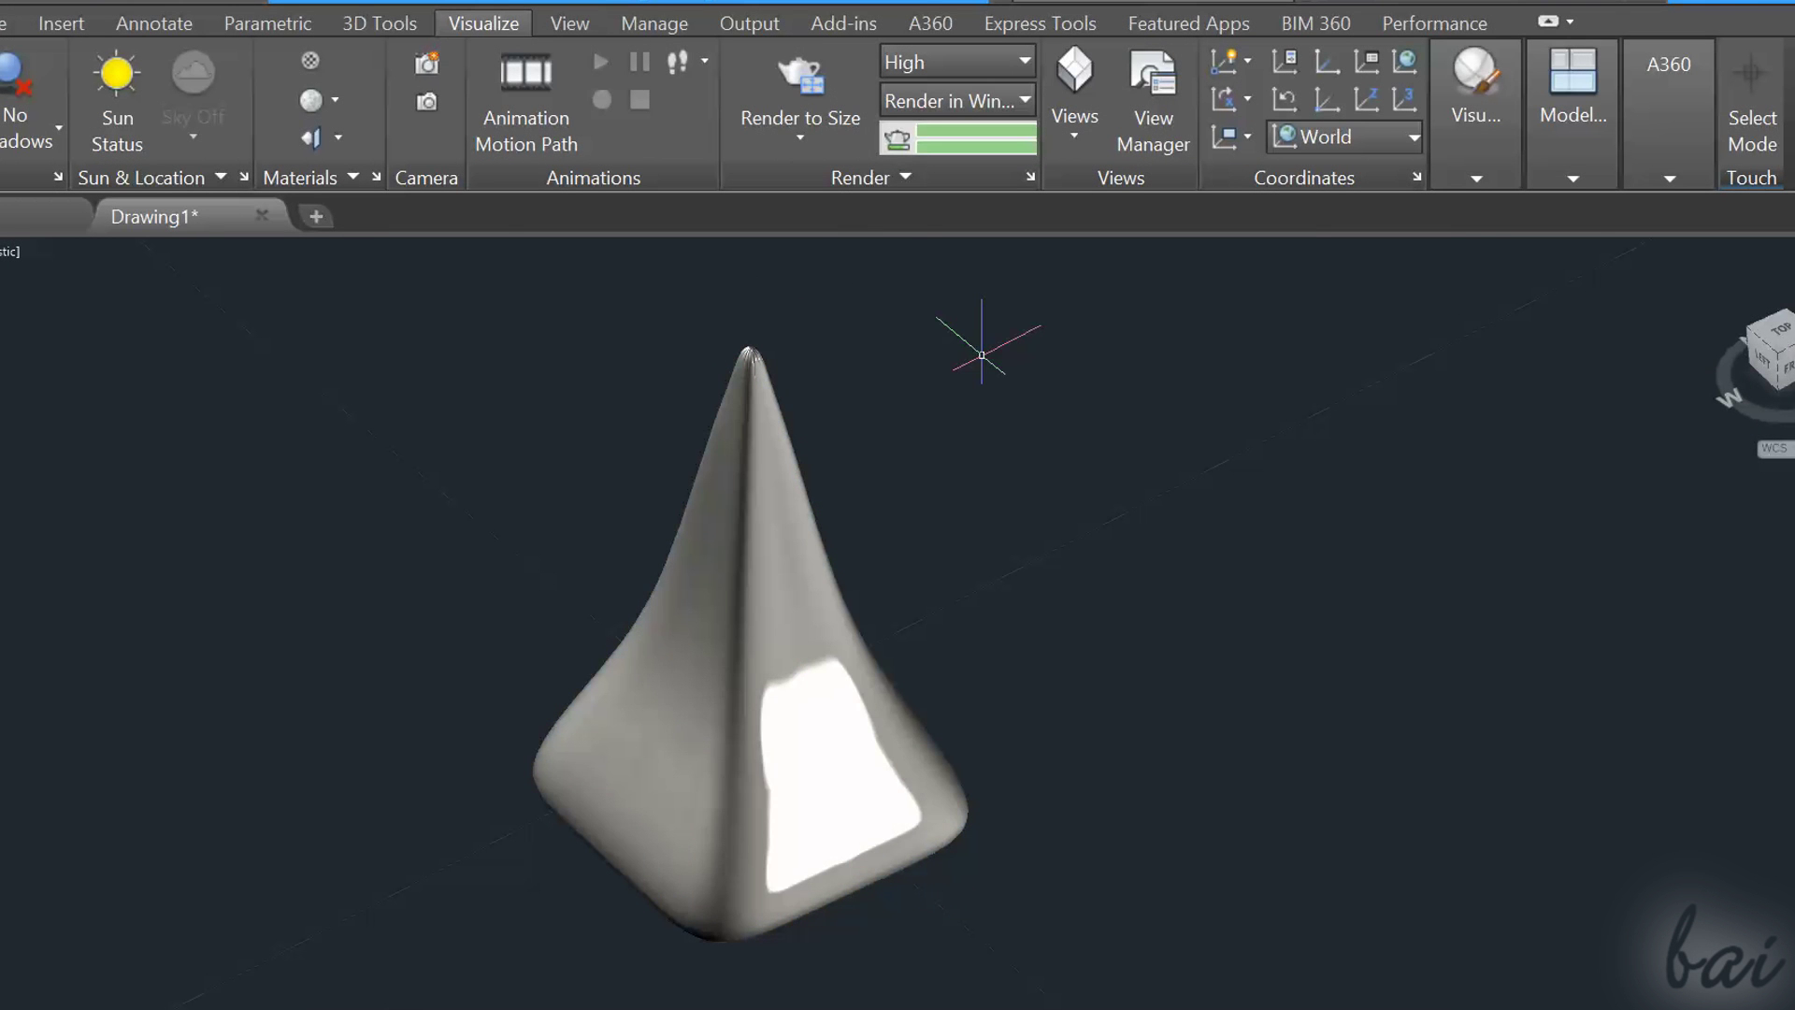
Step: Render the solid to size in the Render window, reposition the window and open its history pane
{"action": "left_click", "coordinate": [827, 65]}
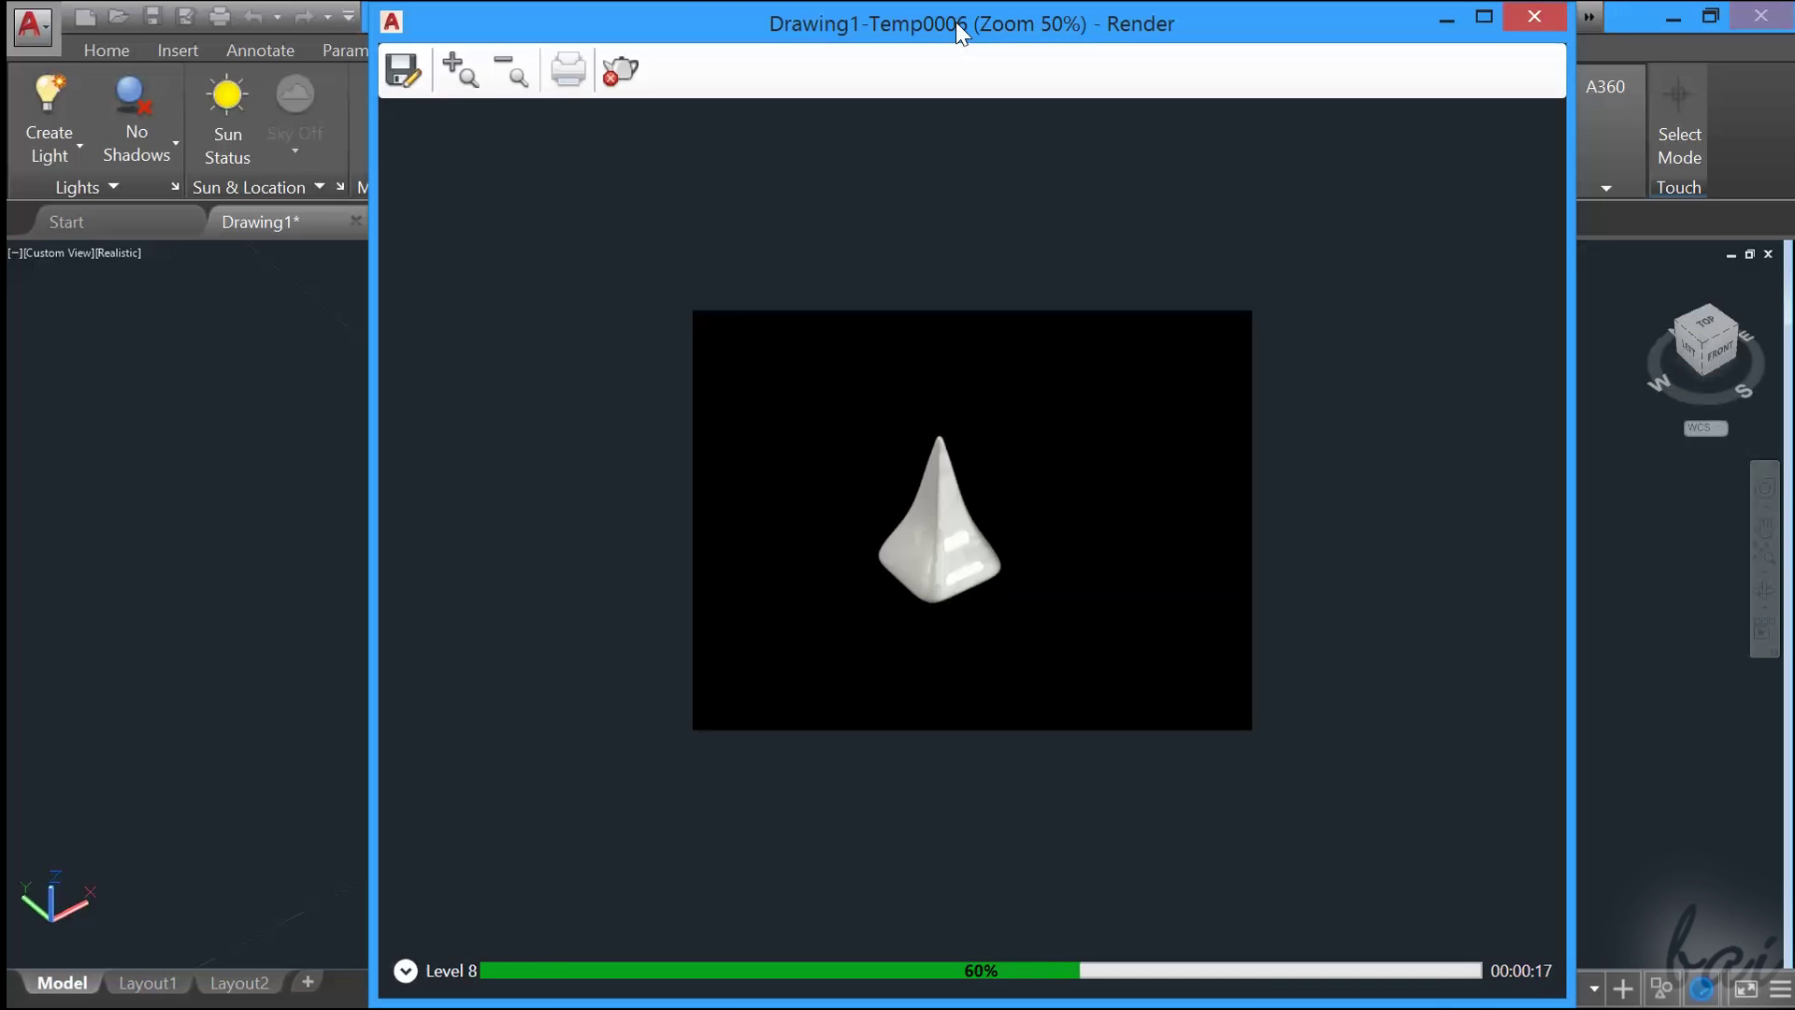
{"action": "left_click_drag", "start_coordinate": [956, 20], "coordinate": [1528, 13]}
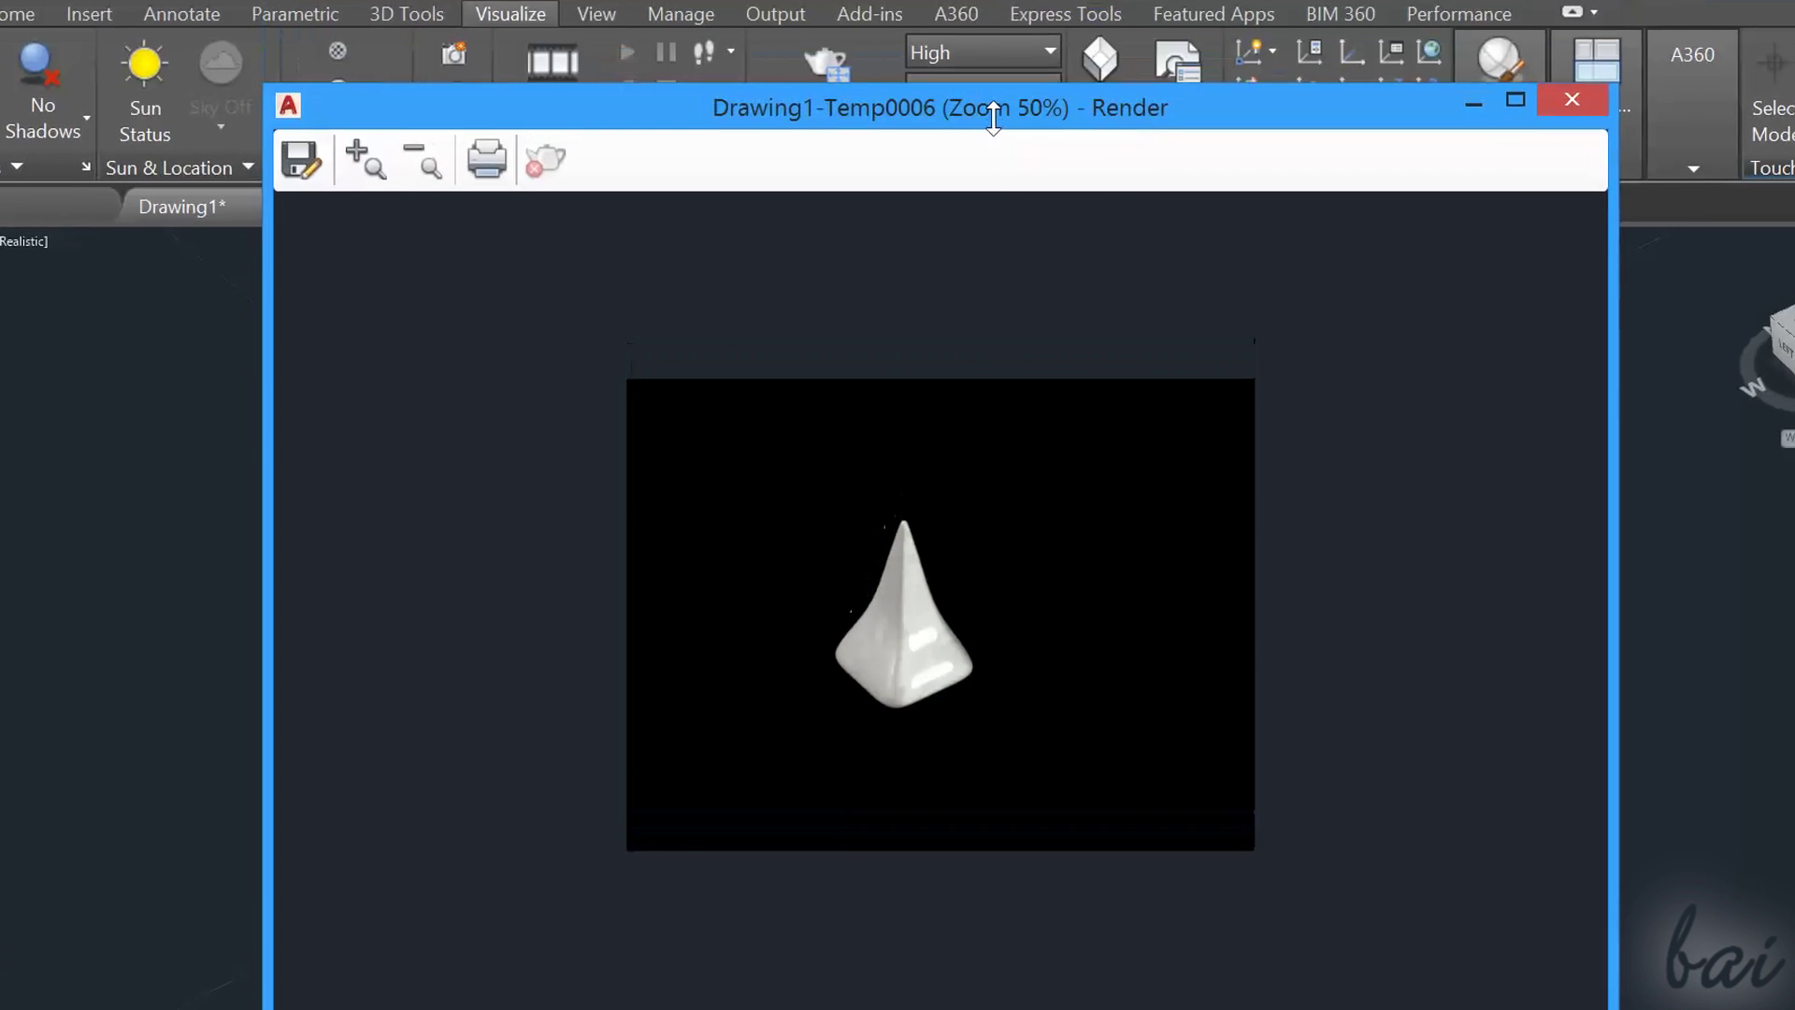
{"action": "left_click_drag", "start_coordinate": [1000, 173], "coordinate": [1023, 47]}
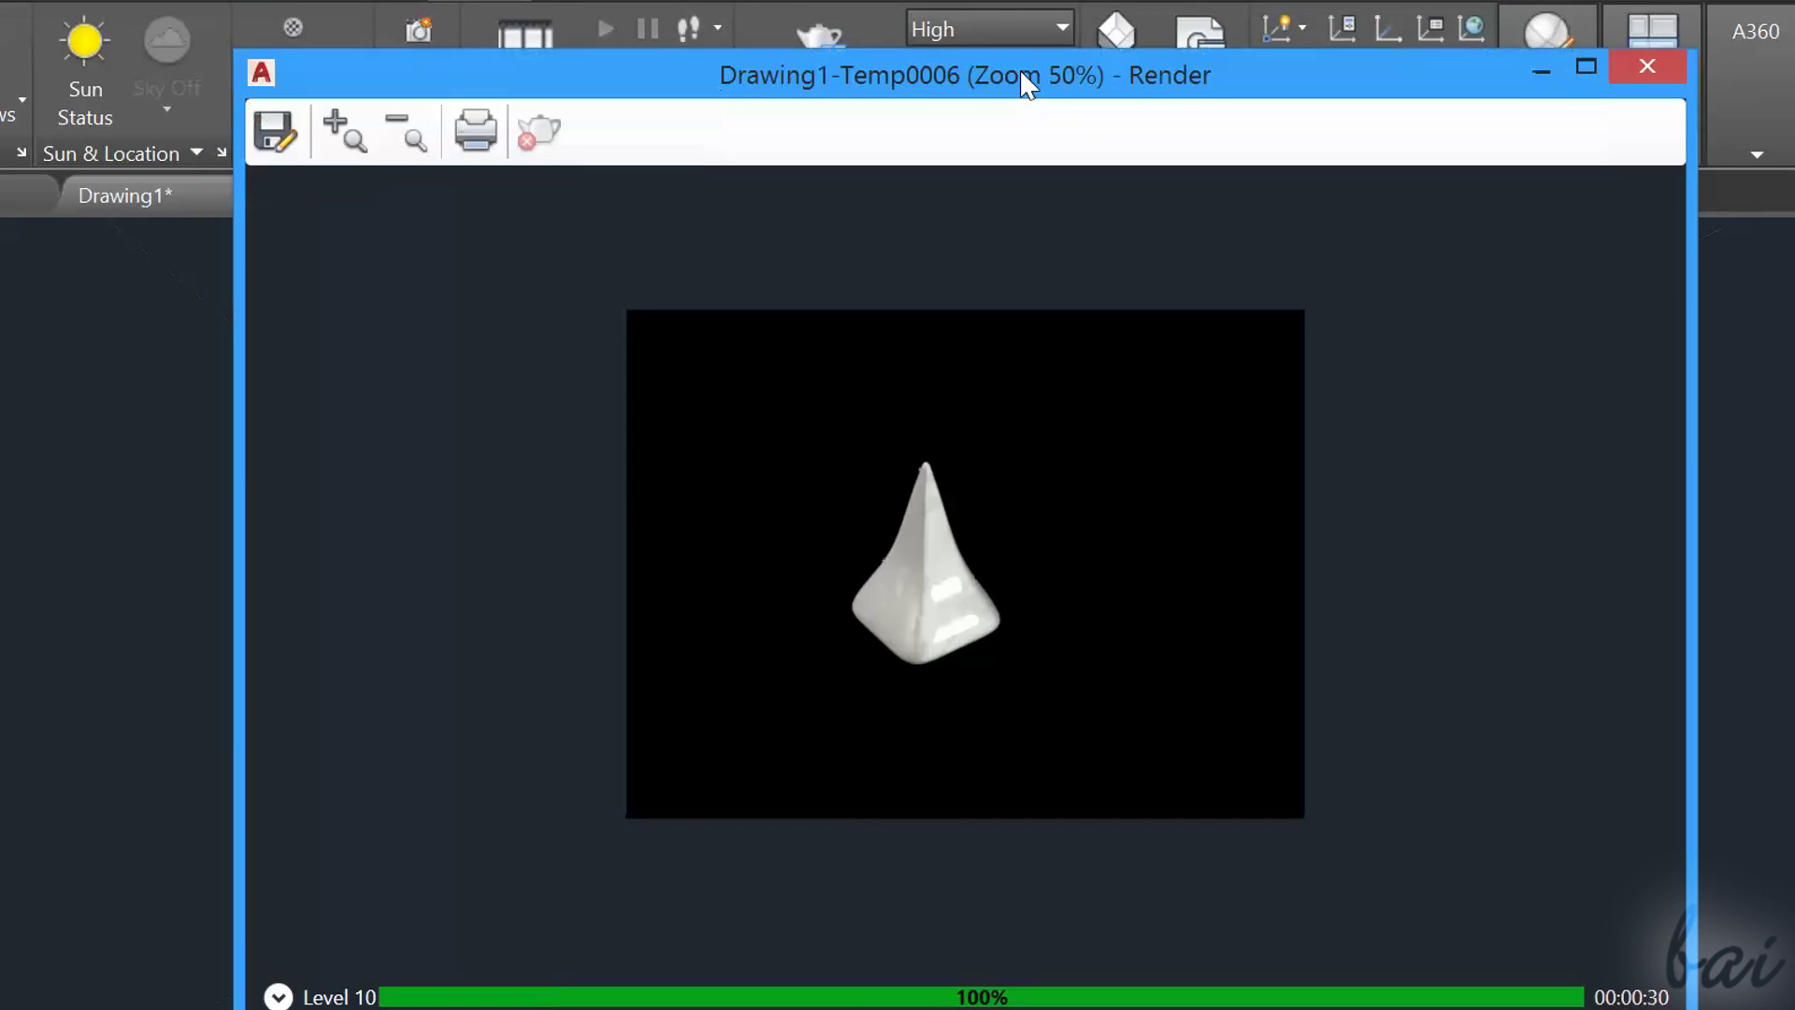
{"action": "scroll", "coordinate": [946, 570], "scroll_direction": "up", "scroll_amount": 2}
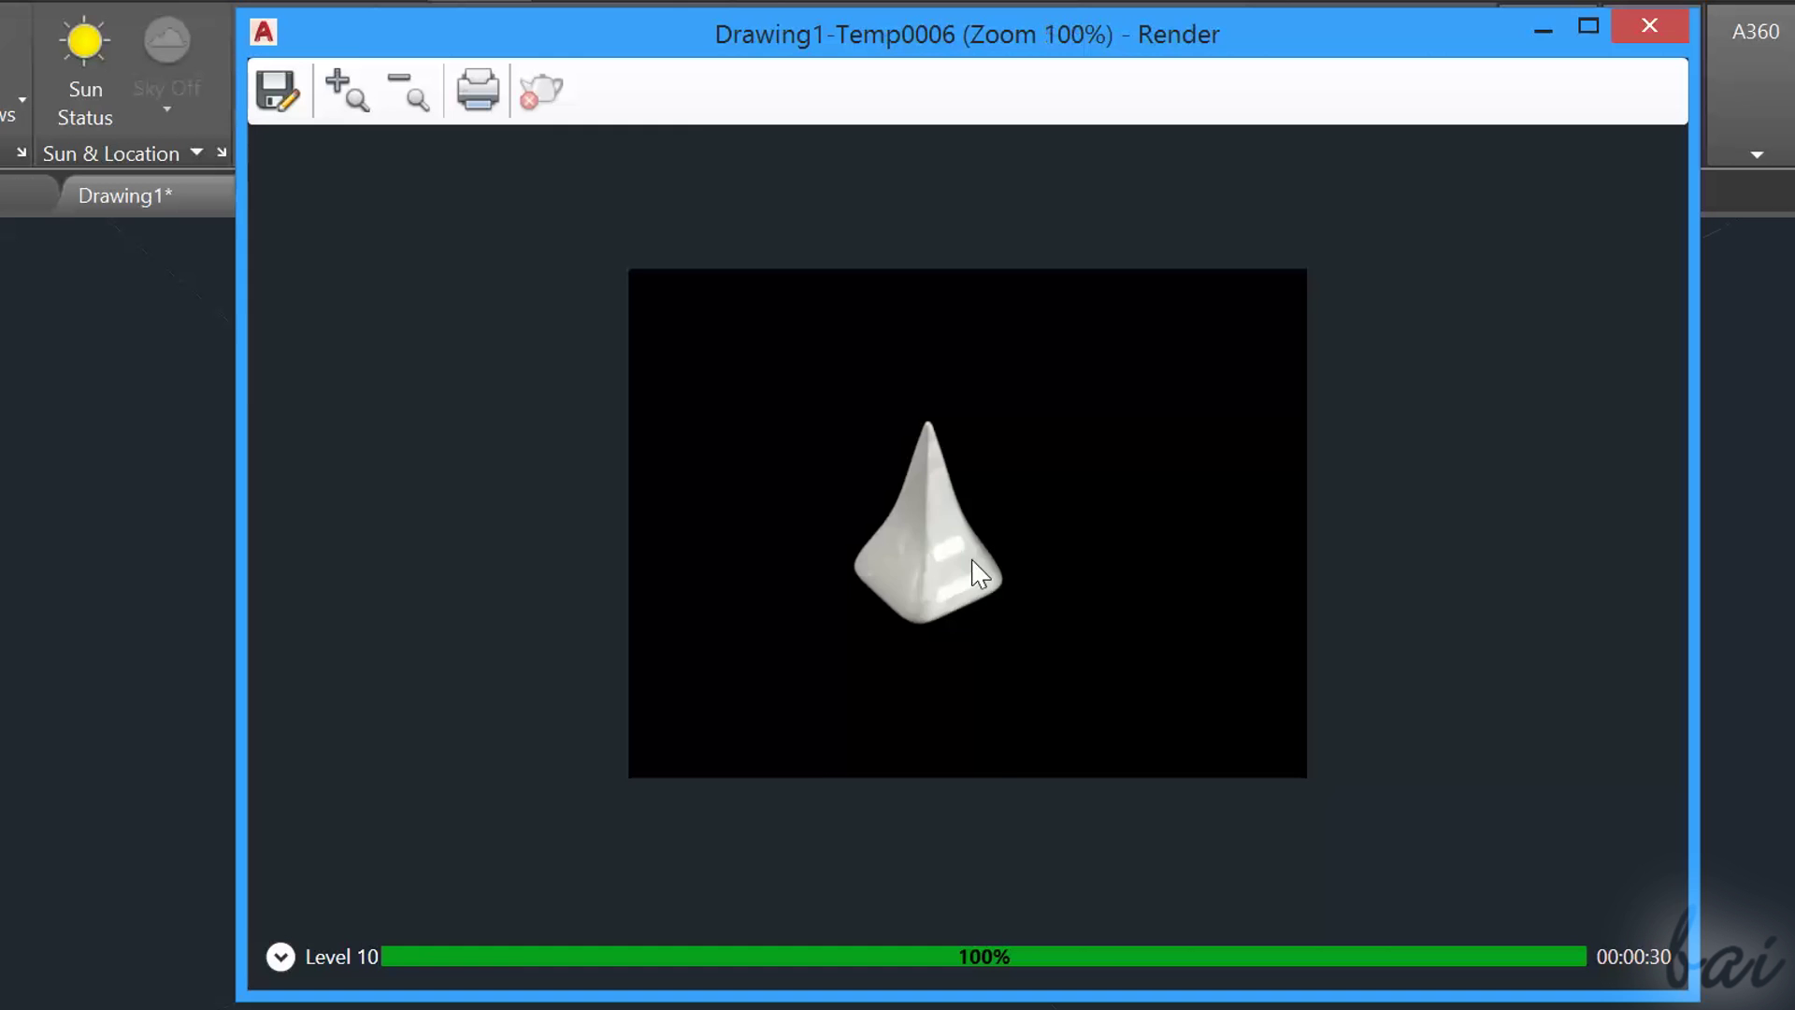
{"action": "scroll", "coordinate": [837, 498], "scroll_direction": "down", "scroll_amount": 3}
{"action": "scroll", "coordinate": [845, 496], "scroll_direction": "up", "scroll_amount": 3}
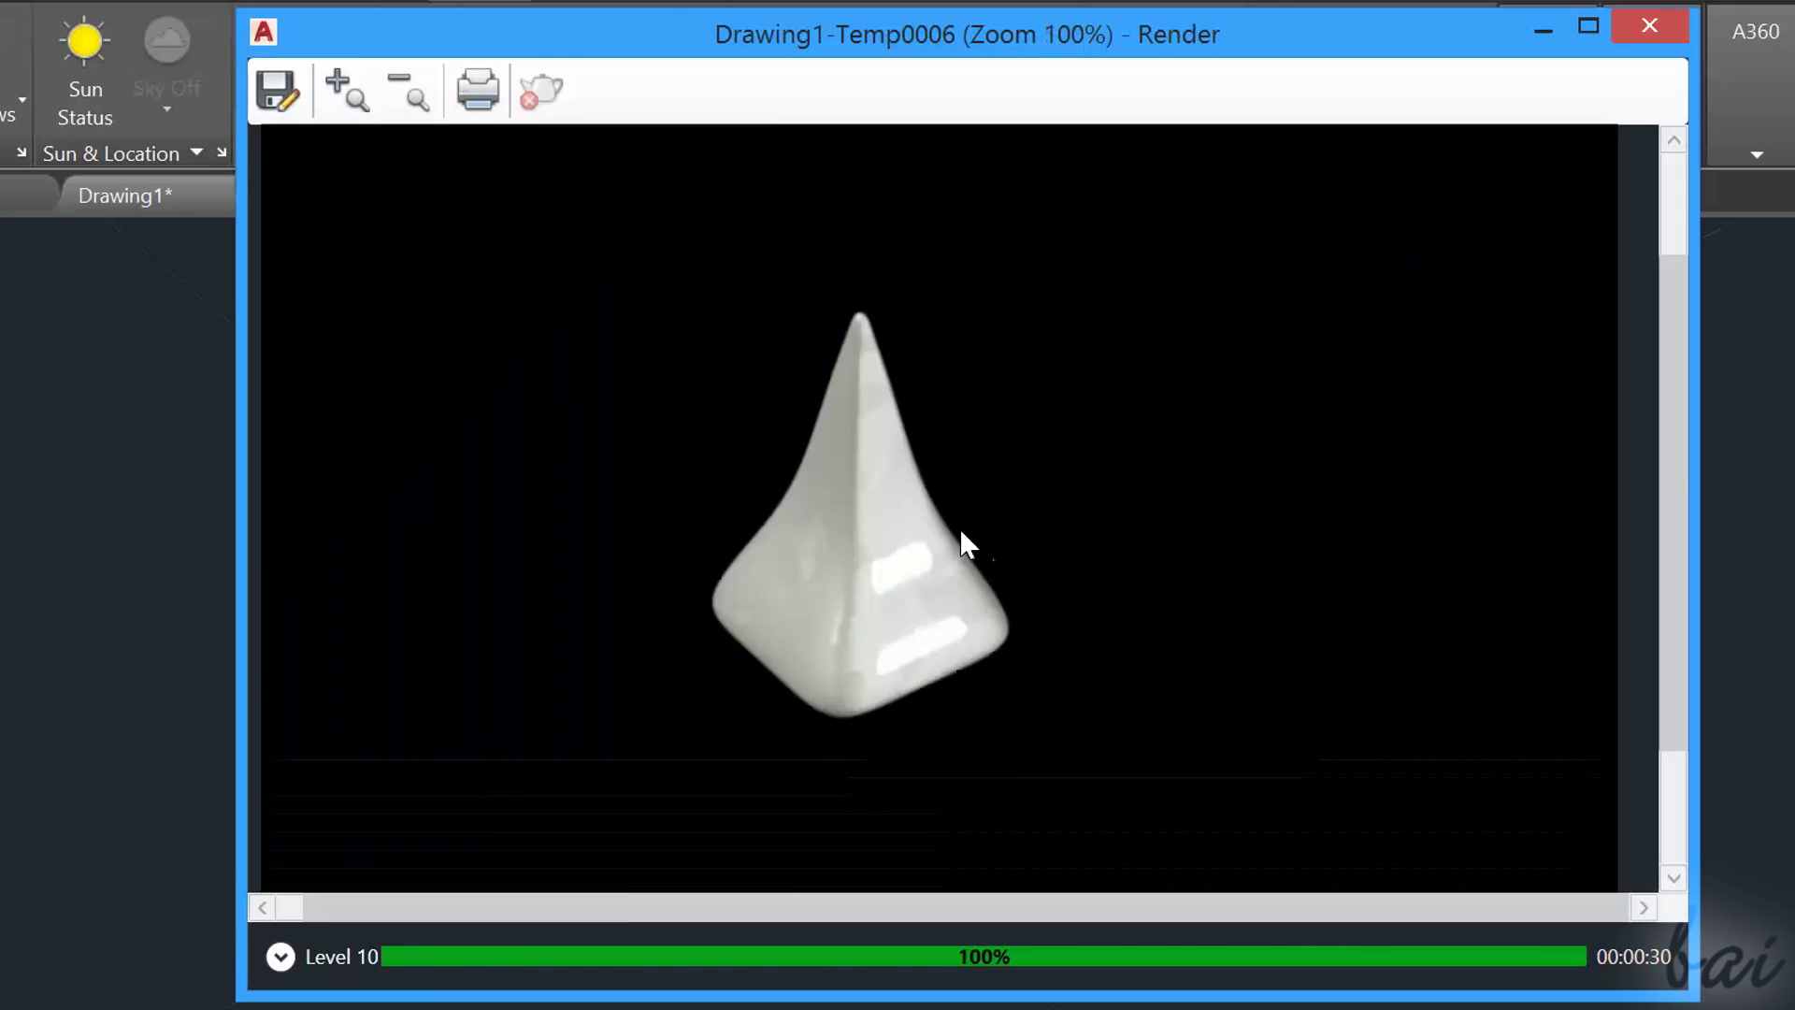
{"action": "scroll", "coordinate": [868, 505], "scroll_direction": "down", "scroll_amount": 2}
{"action": "scroll", "coordinate": [891, 500], "scroll_direction": "up", "scroll_amount": 1}
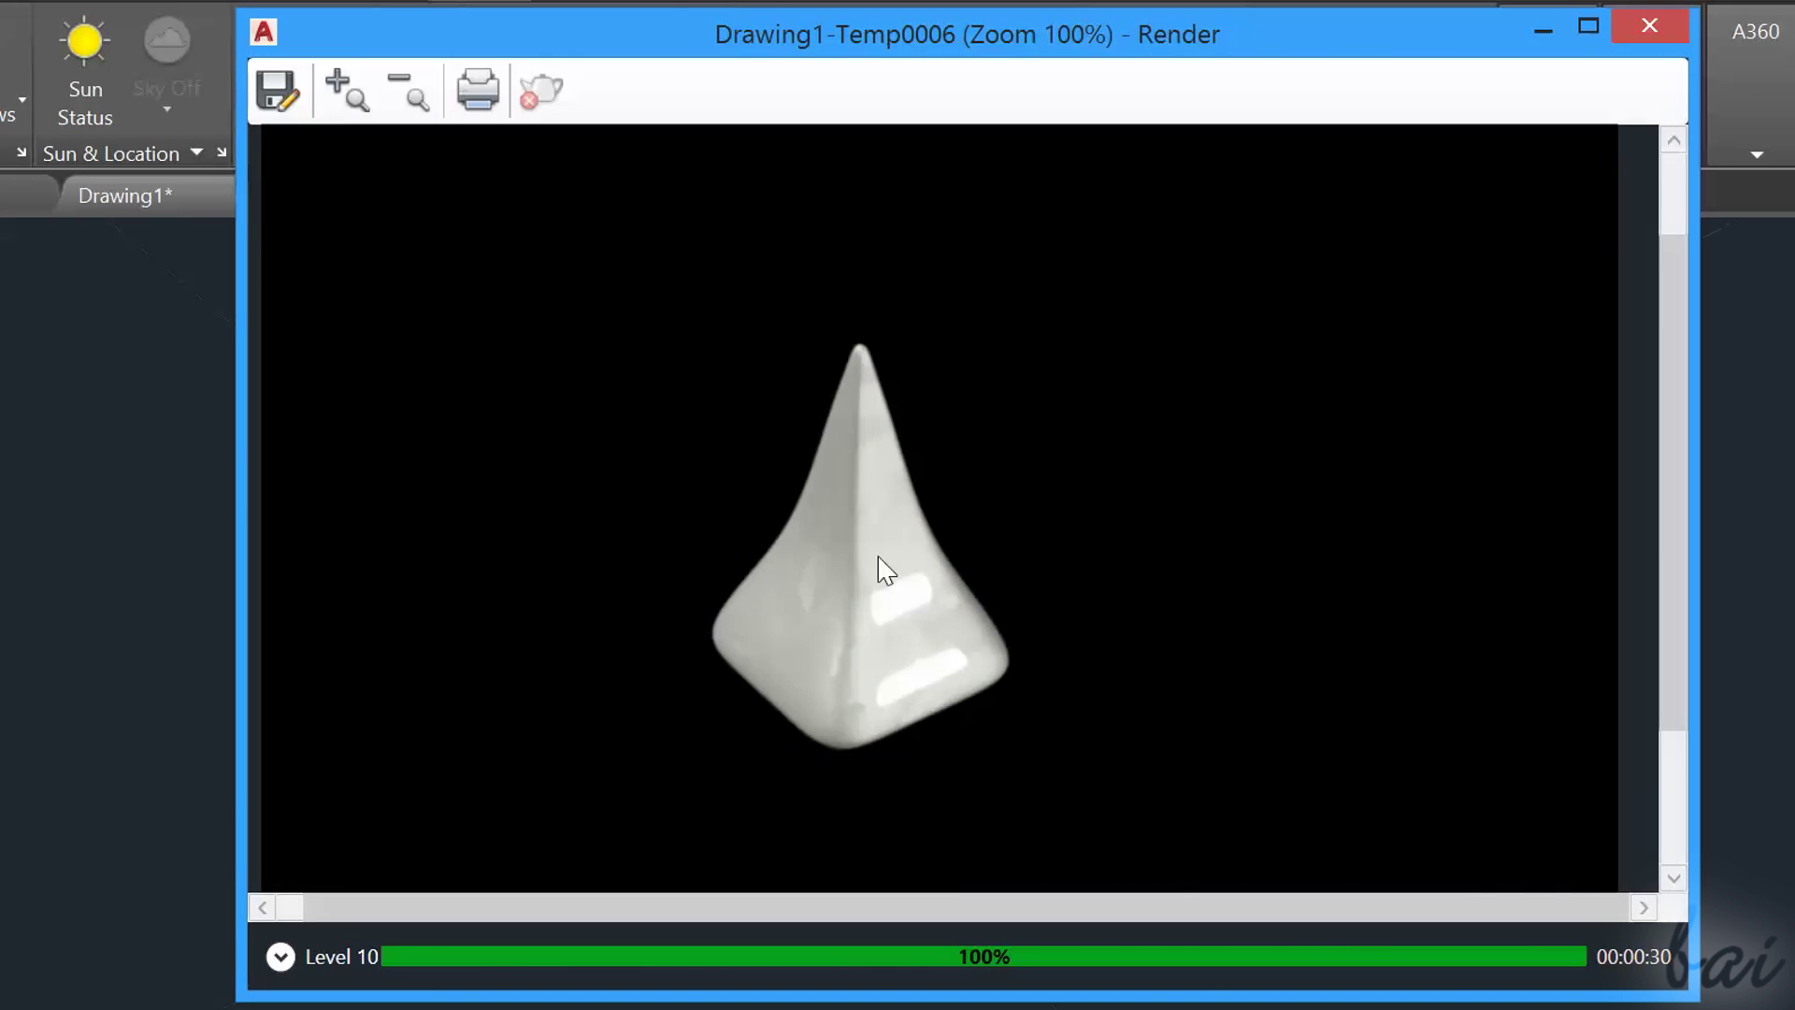
{"action": "scroll", "coordinate": [861, 502], "scroll_direction": "down", "scroll_amount": 1}
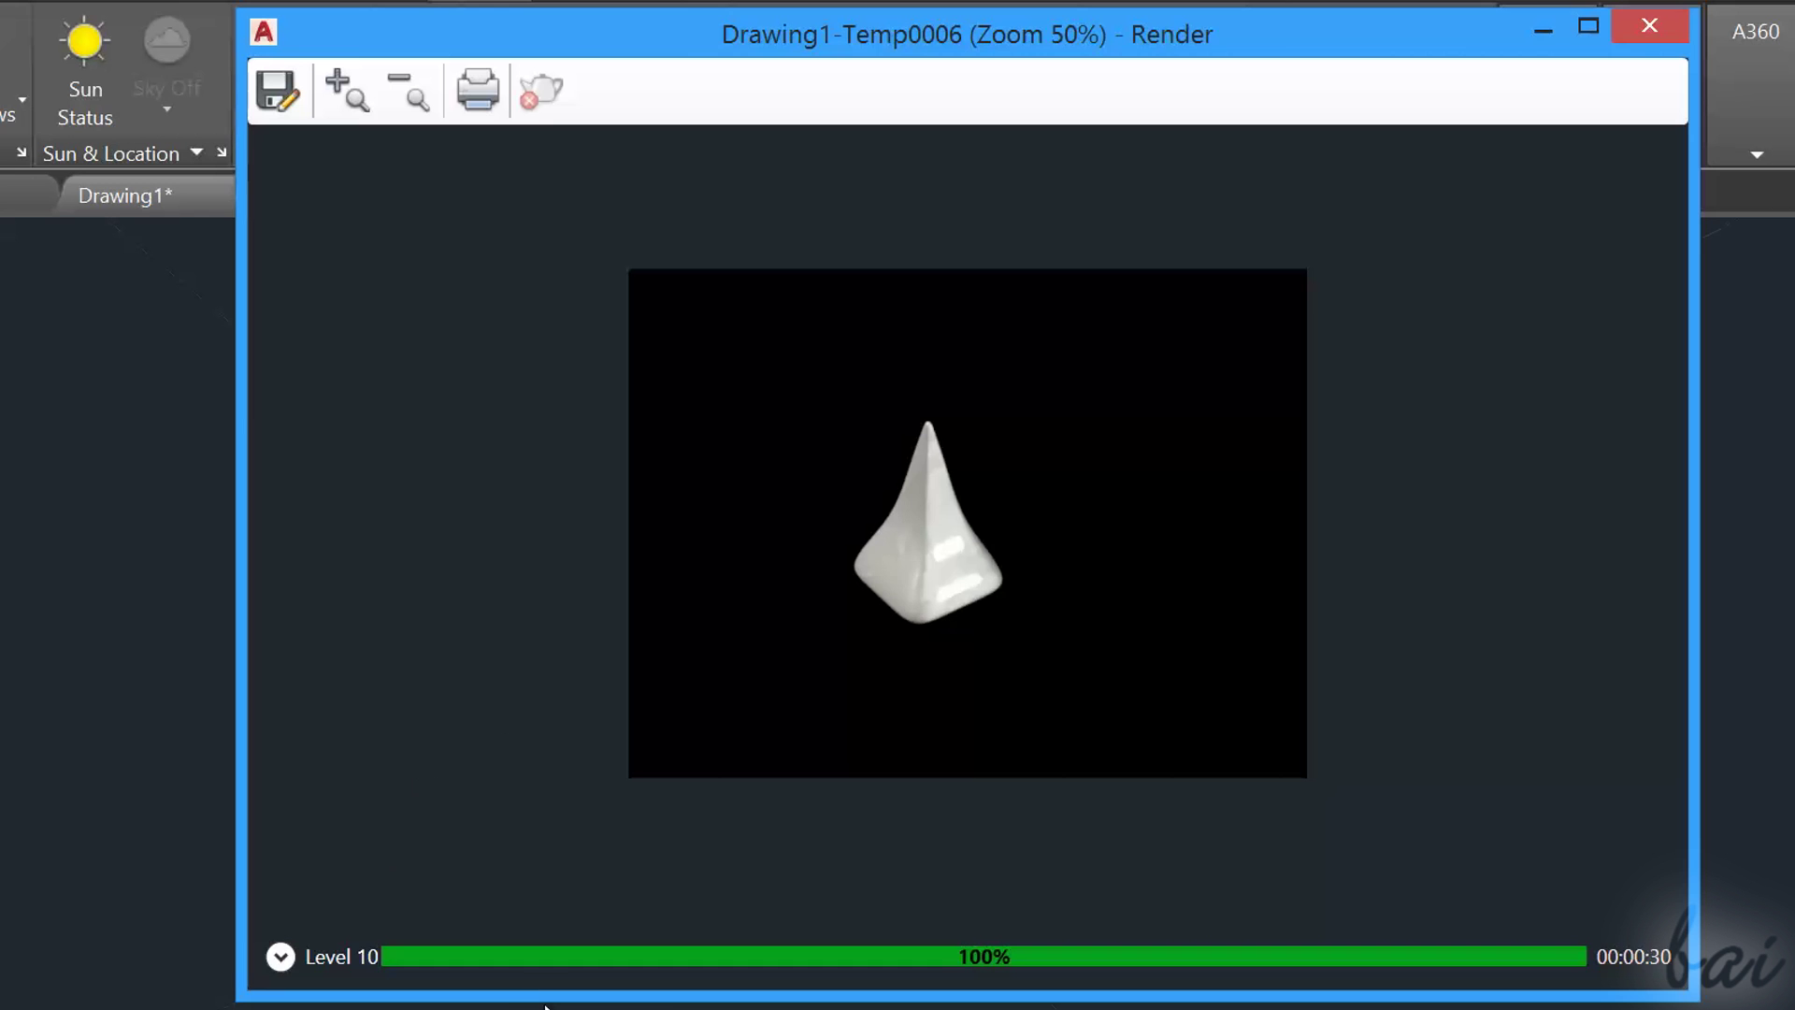
{"action": "left_click_drag", "start_coordinate": [553, 973], "coordinate": [601, 801]}
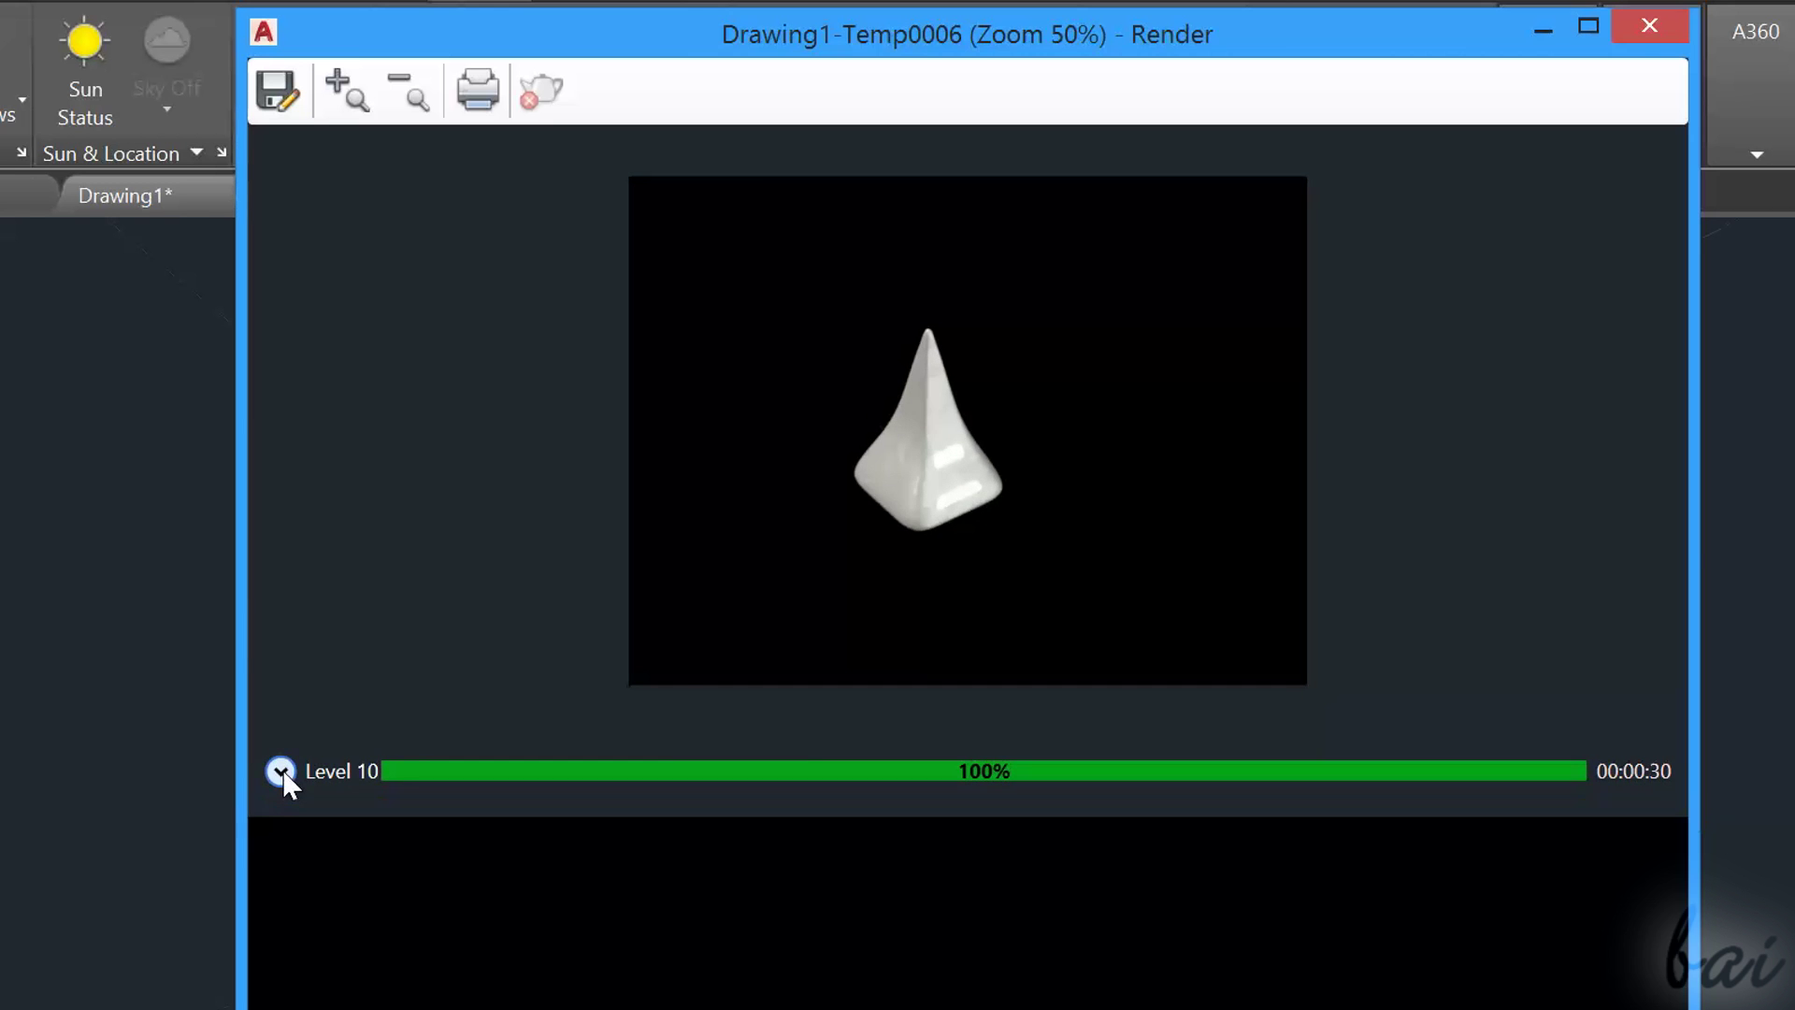
{"action": "left_click", "coordinate": [281, 769]}
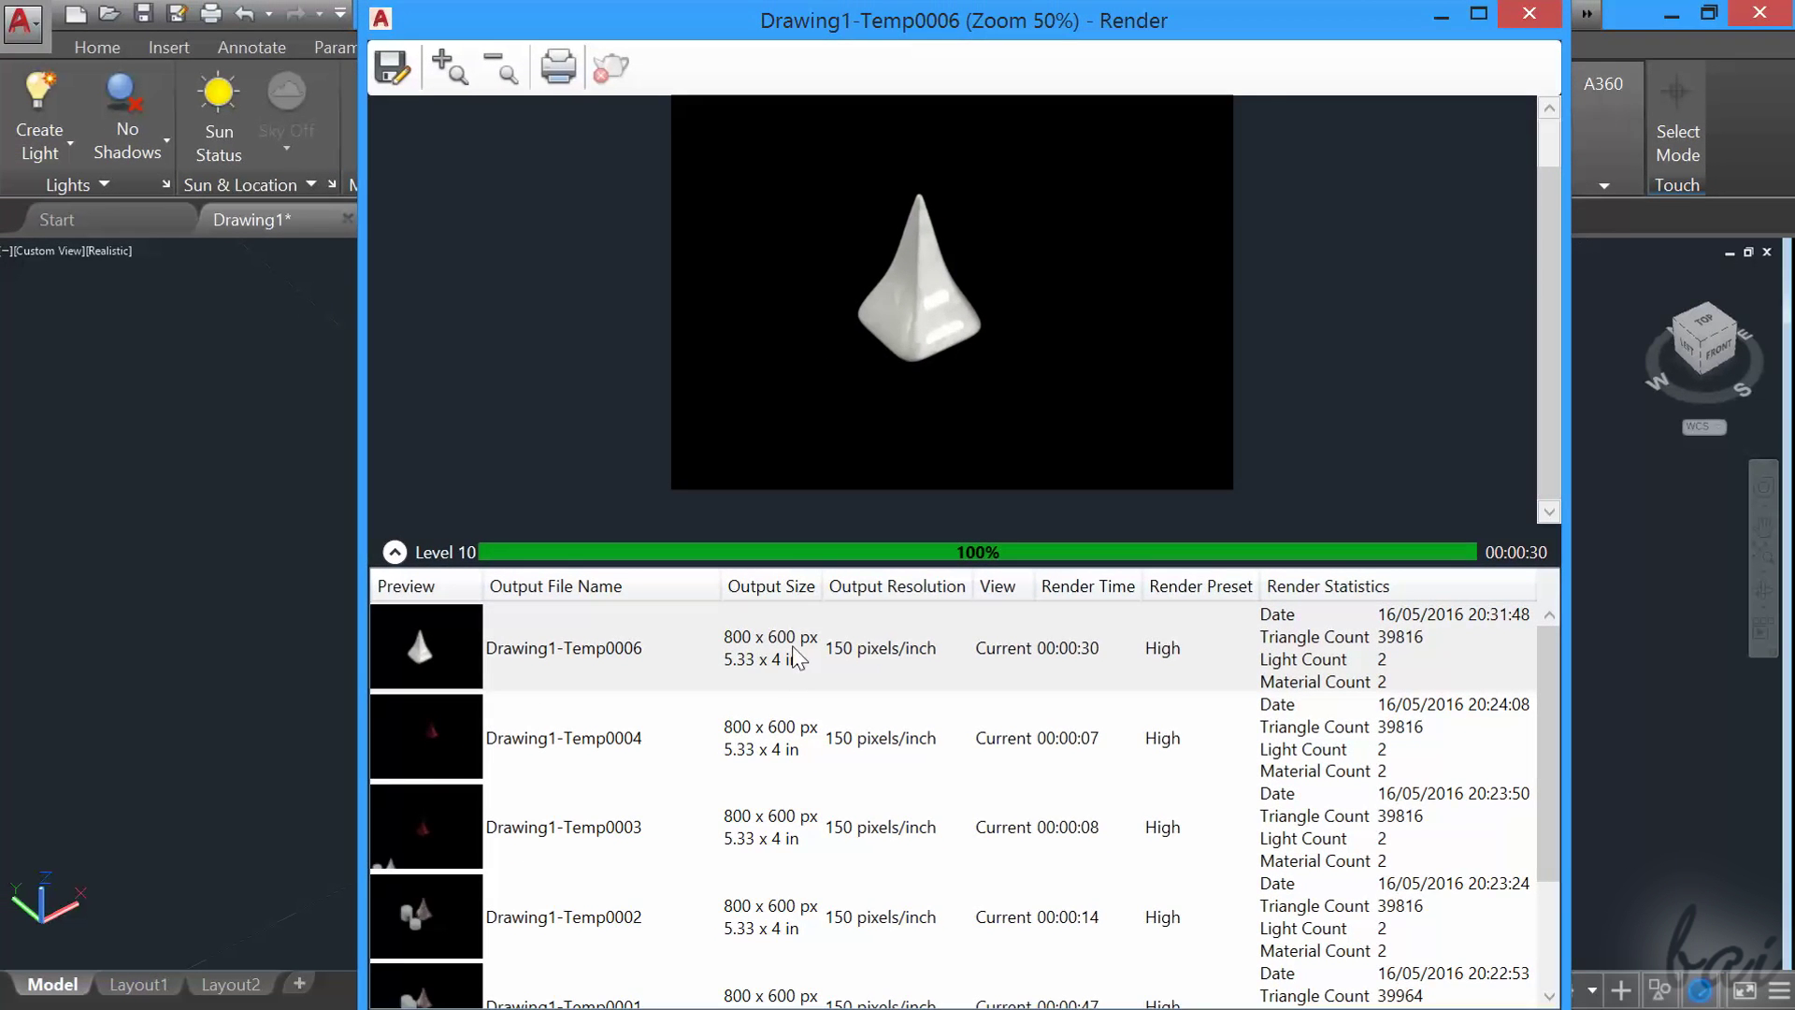
{"action": "scroll", "coordinate": [835, 748], "scroll_direction": "down", "scroll_amount": 2}
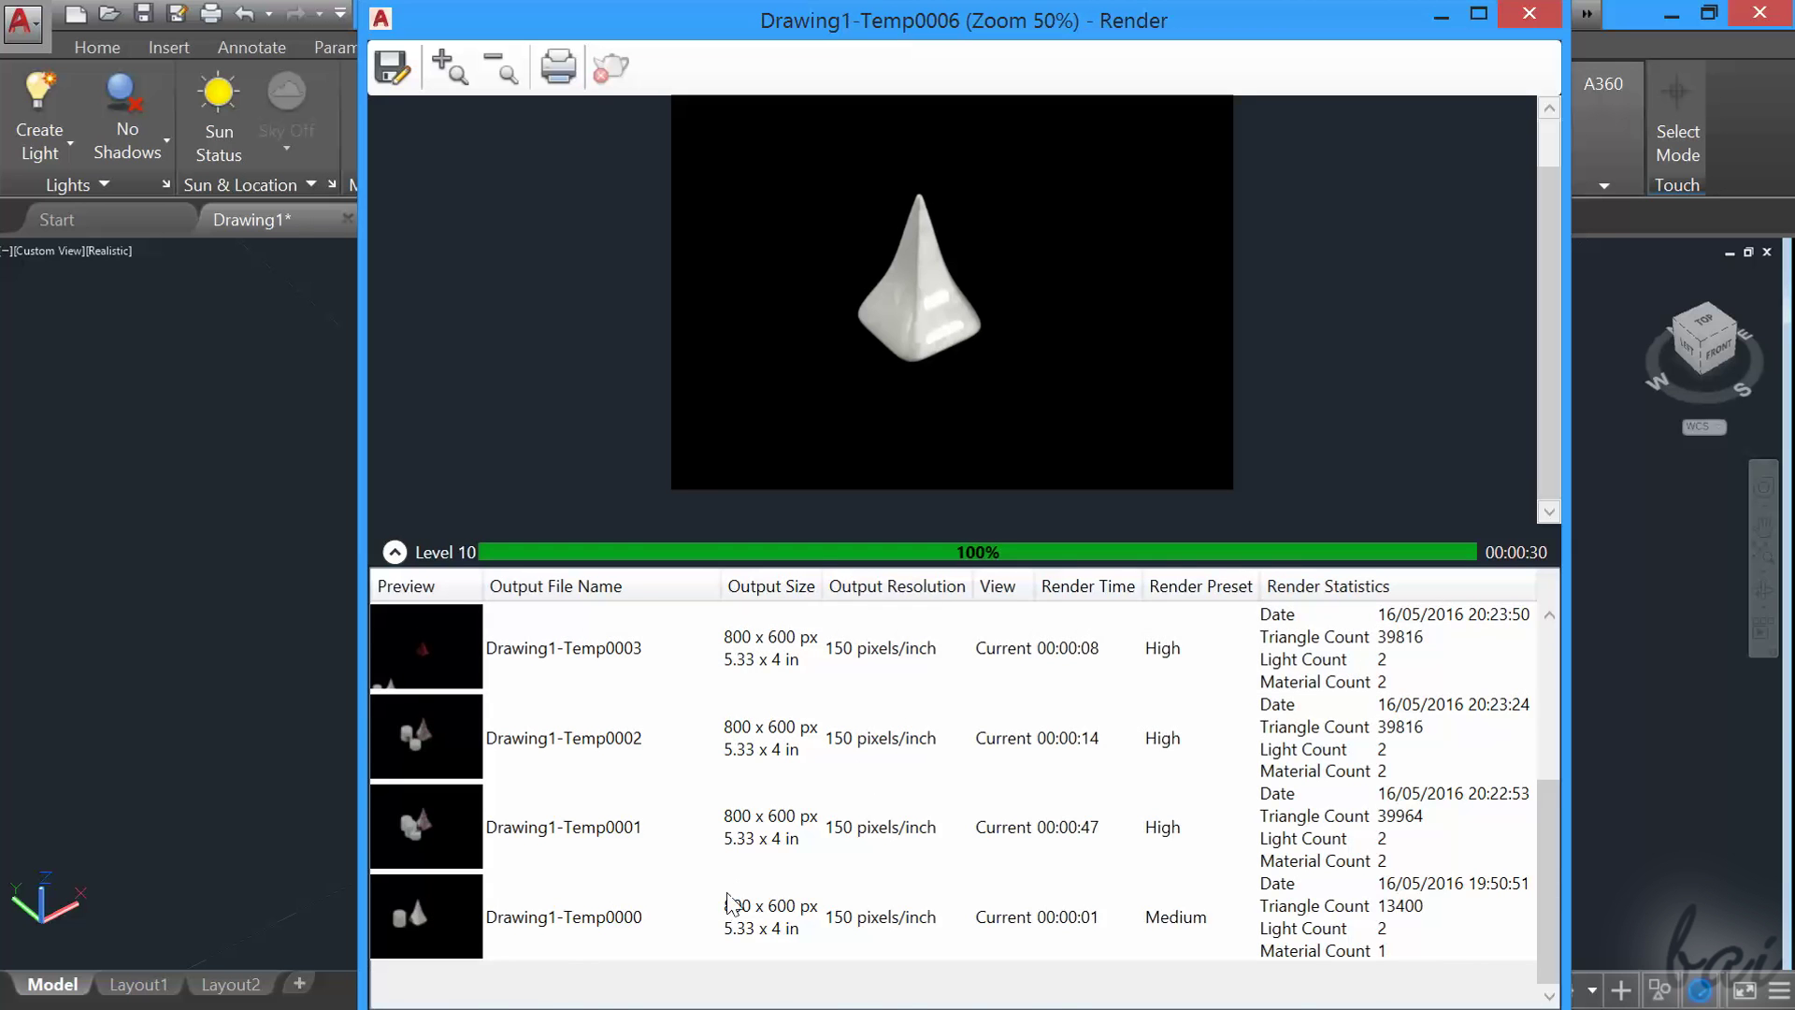
{"action": "scroll", "coordinate": [732, 903], "scroll_direction": "up", "scroll_amount": 2}
{"action": "scroll", "coordinate": [762, 926], "scroll_direction": "down", "scroll_amount": 2}
{"action": "scroll", "coordinate": [895, 804], "scroll_direction": "up", "scroll_amount": 2}
{"action": "left_click", "coordinate": [797, 823]}
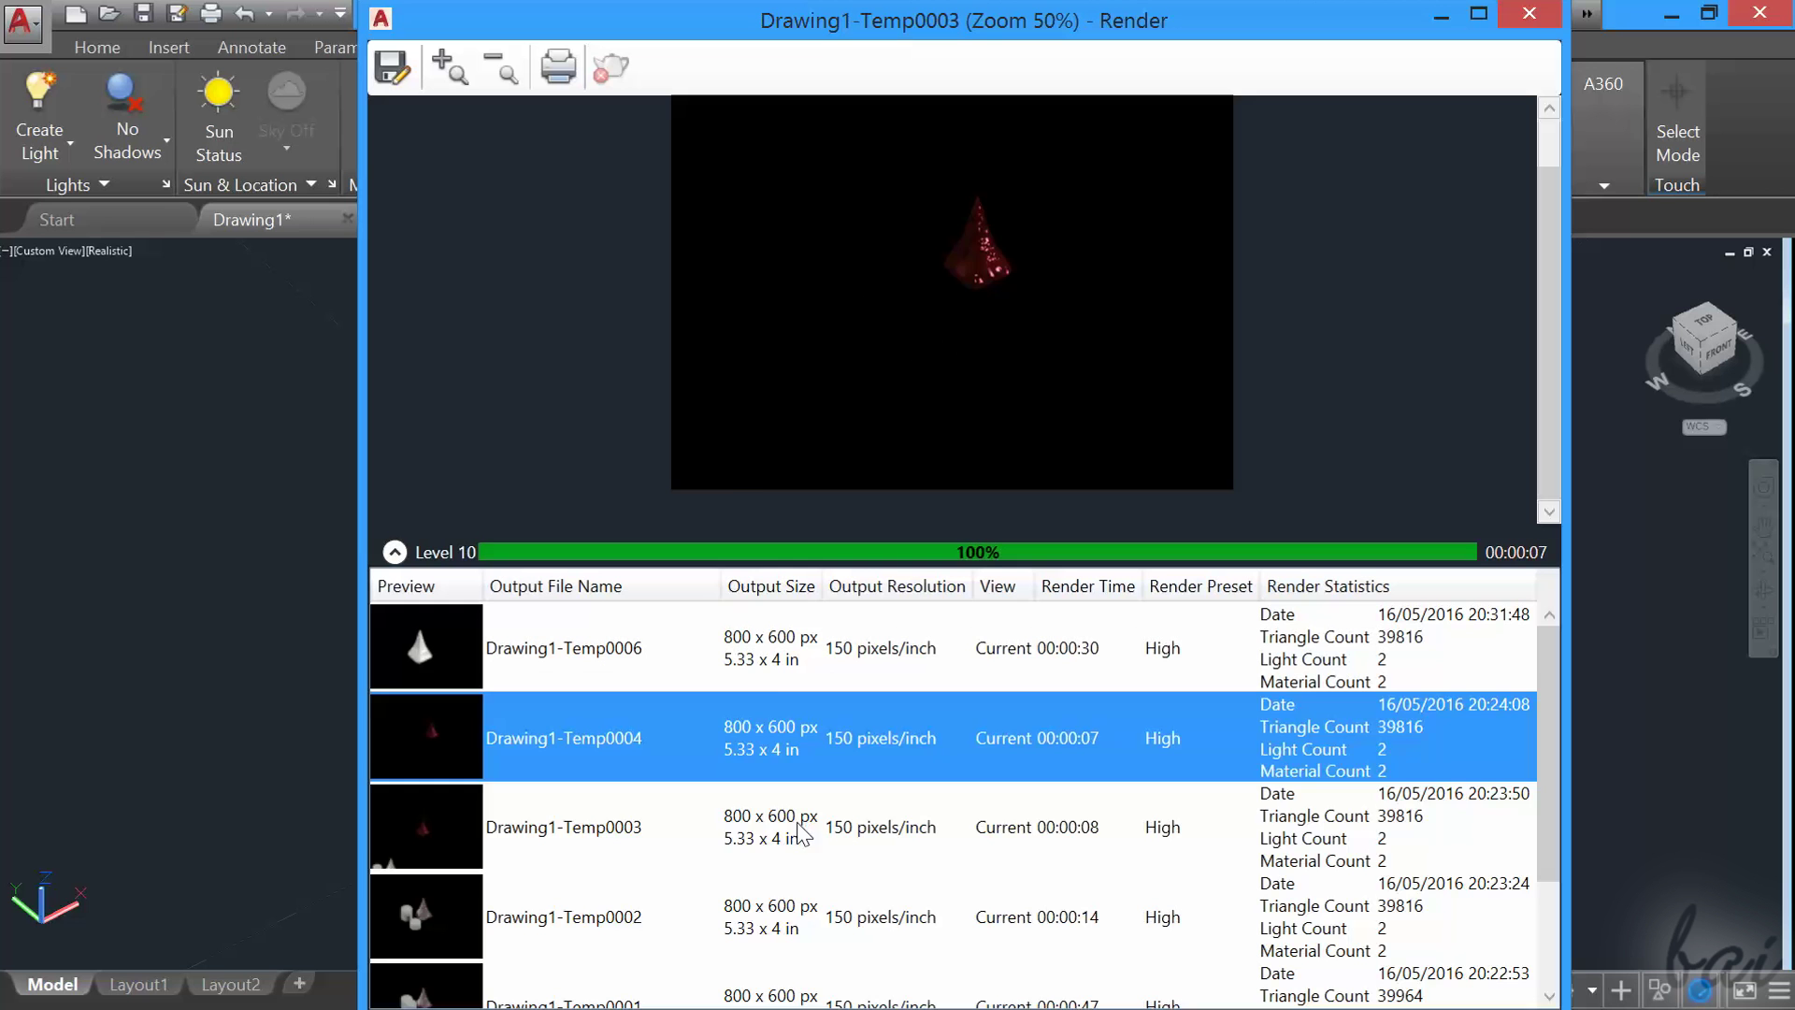
{"action": "left_click", "coordinate": [823, 741]}
{"action": "left_click", "coordinate": [792, 659]}
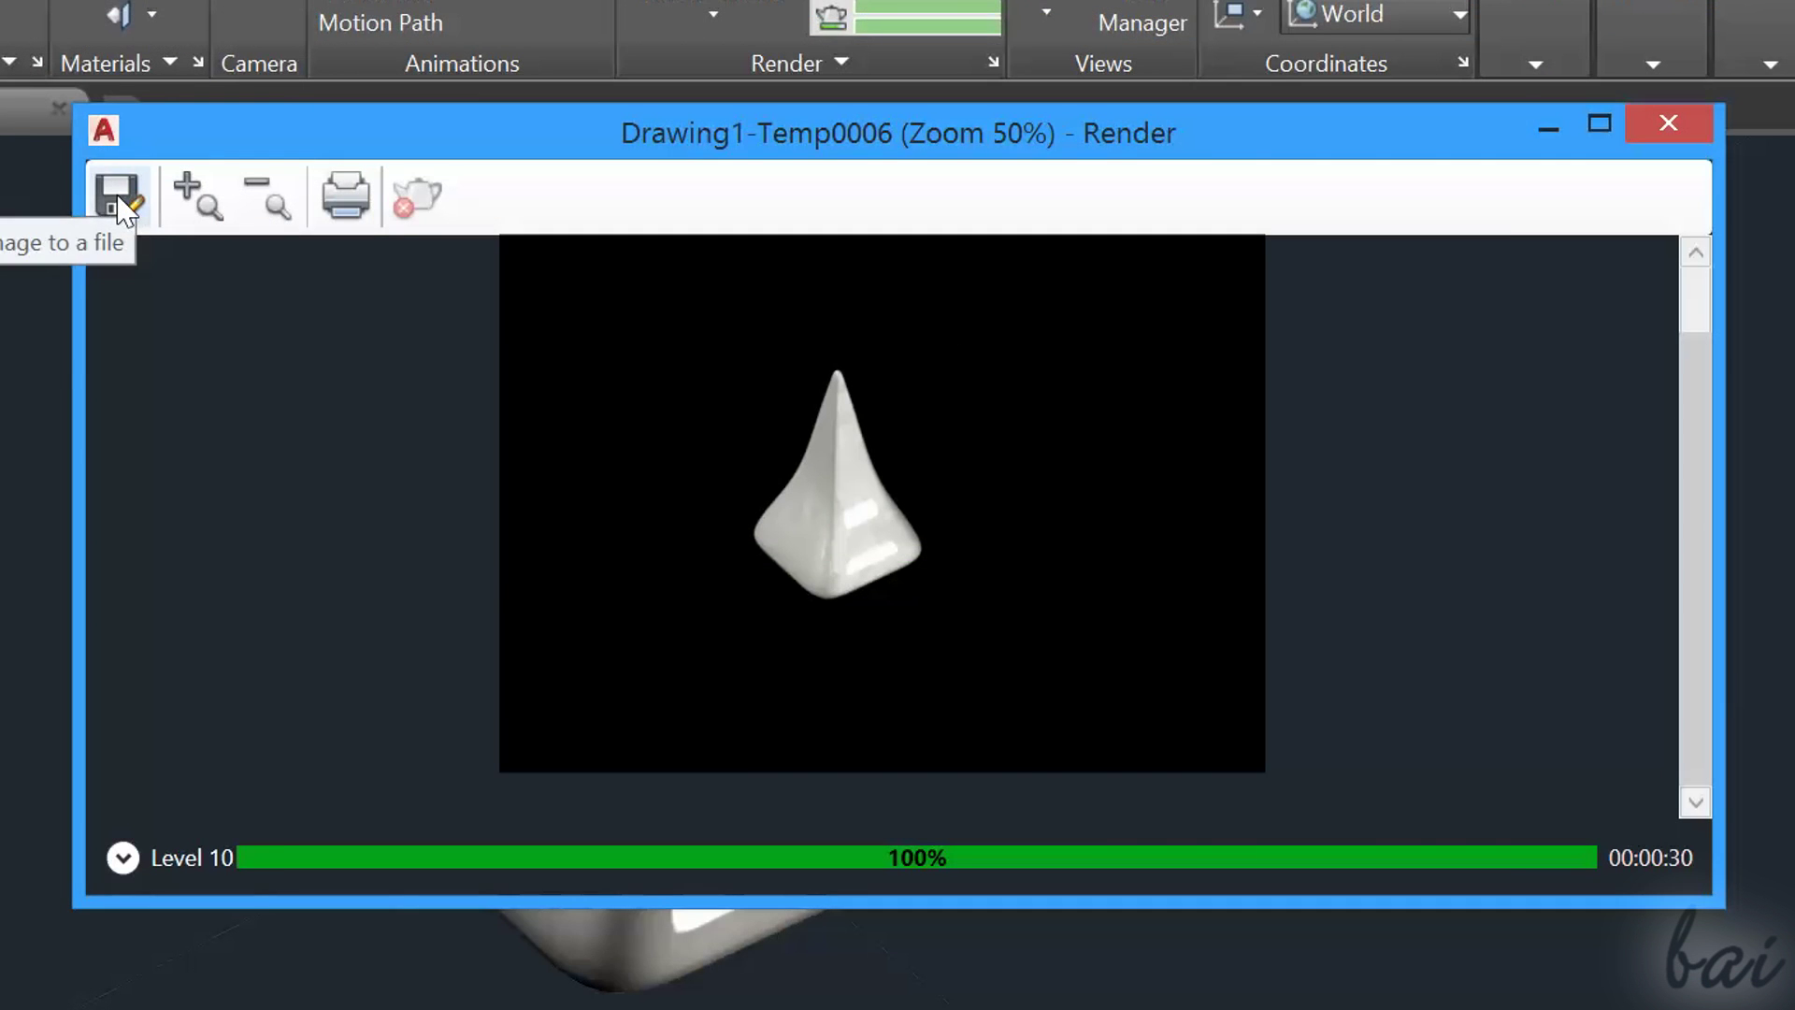
{"action": "left_click", "coordinate": [118, 198]}
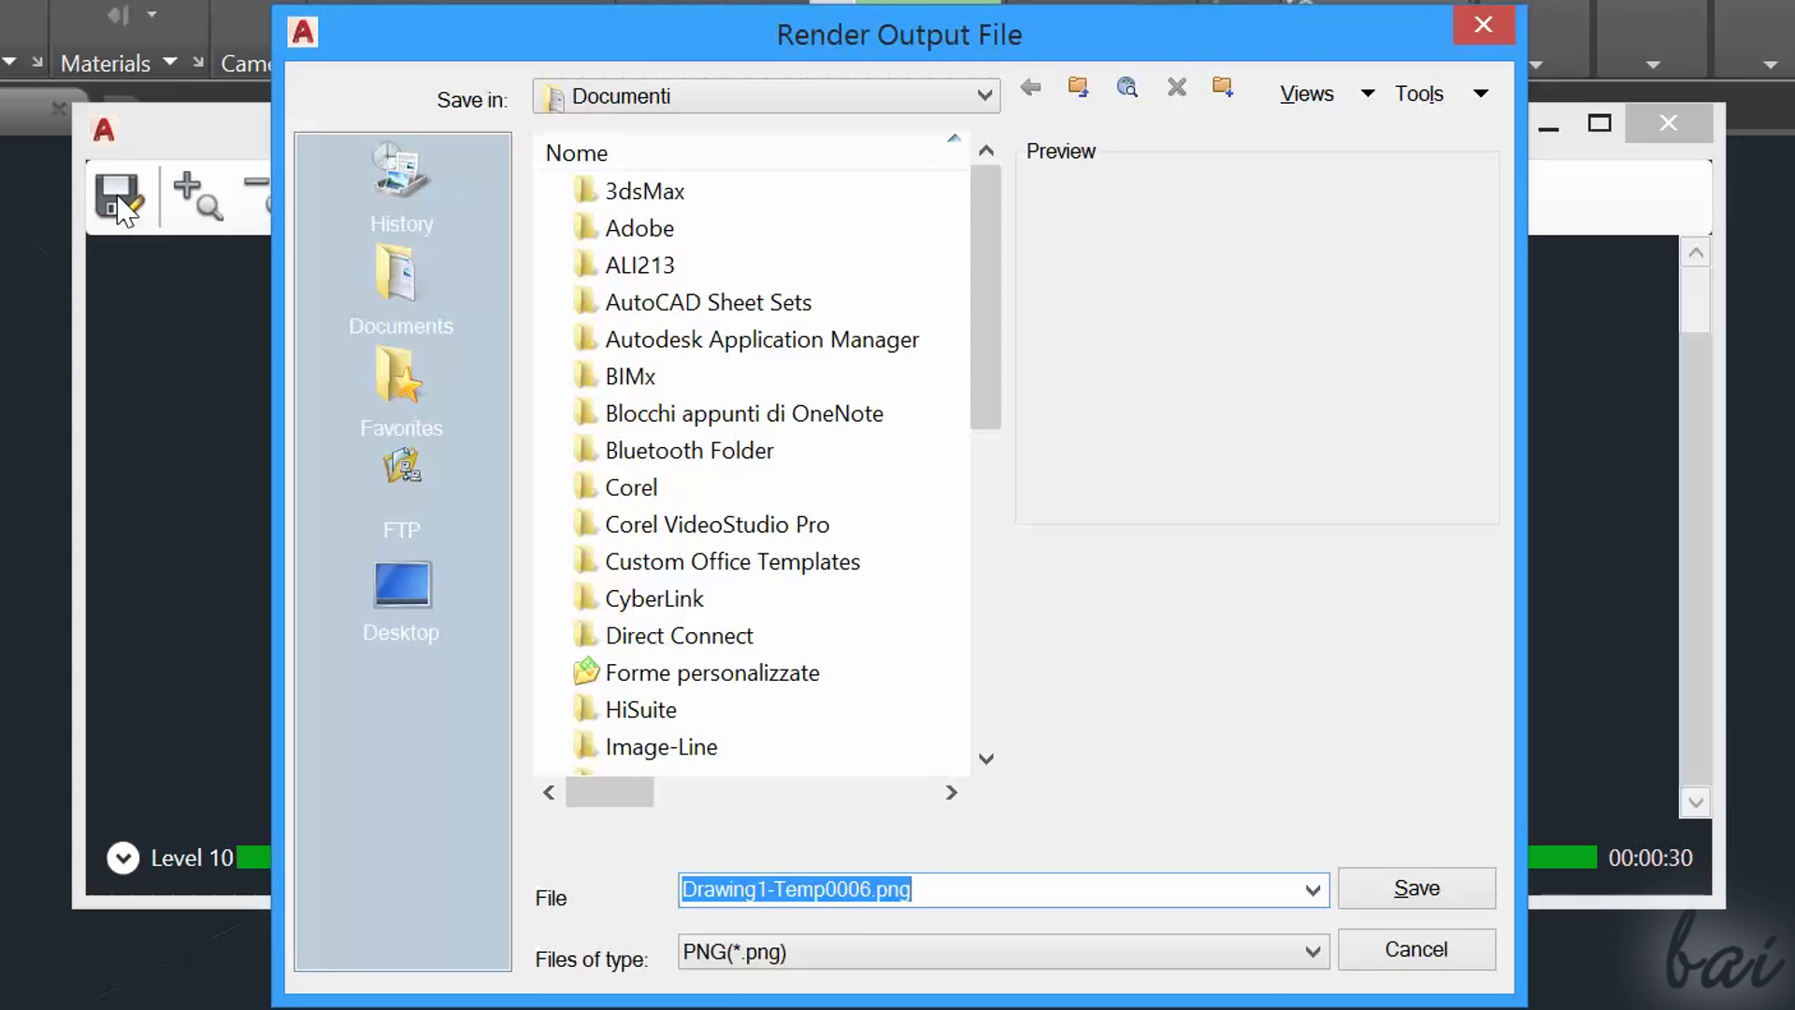
{"action": "left_click", "coordinate": [1484, 26]}
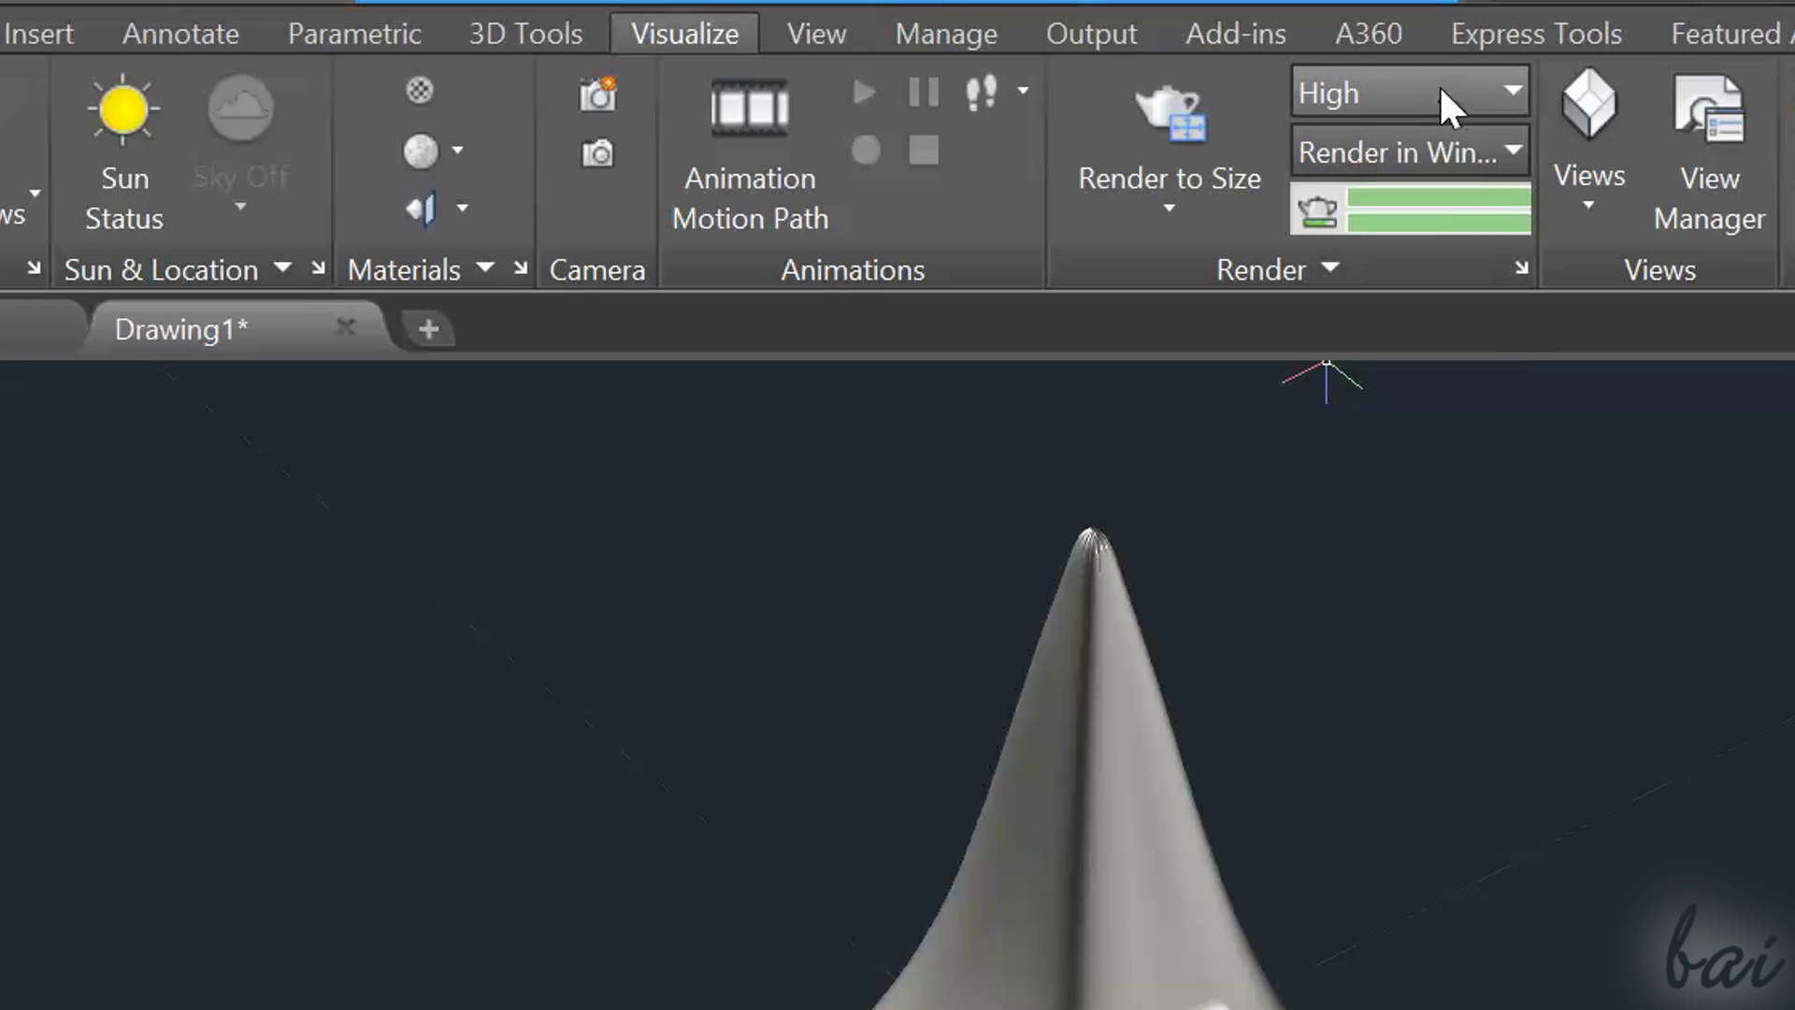
Step: Lower the render preset from High to Medium and review the output resolution and preset settings
{"action": "left_click", "coordinate": [1440, 92]}
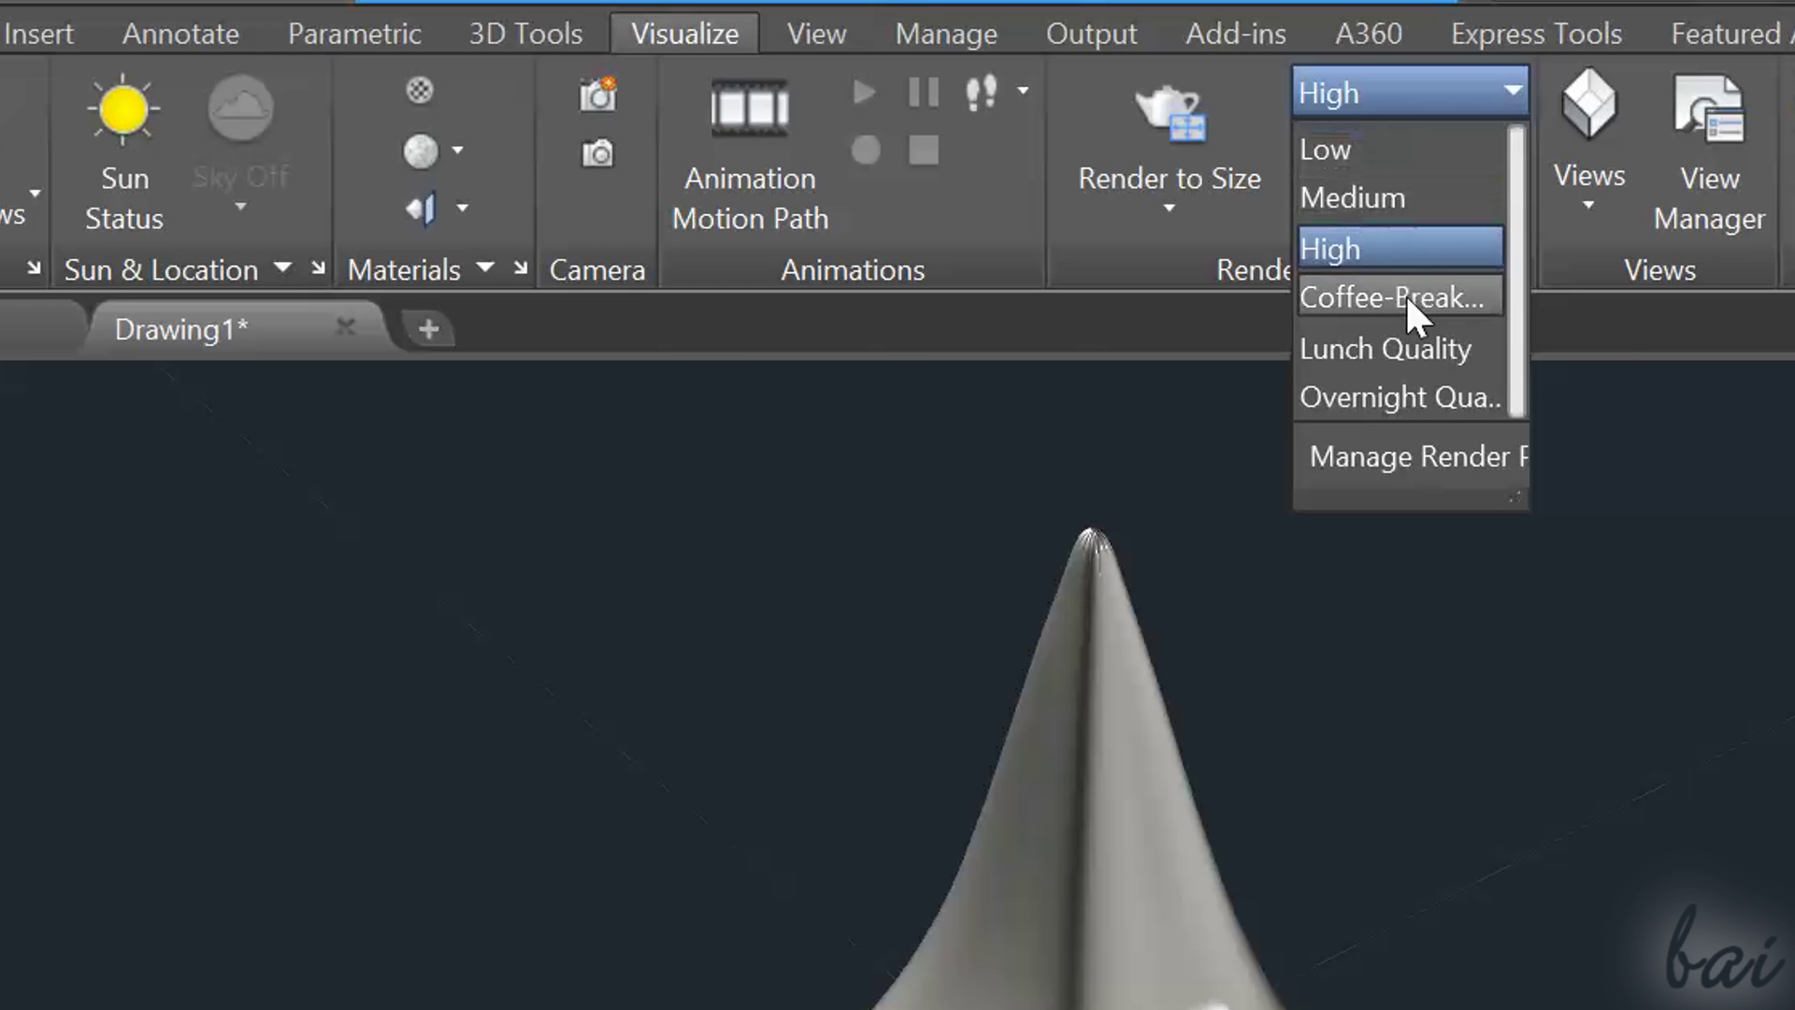
{"action": "left_click", "coordinate": [1400, 196]}
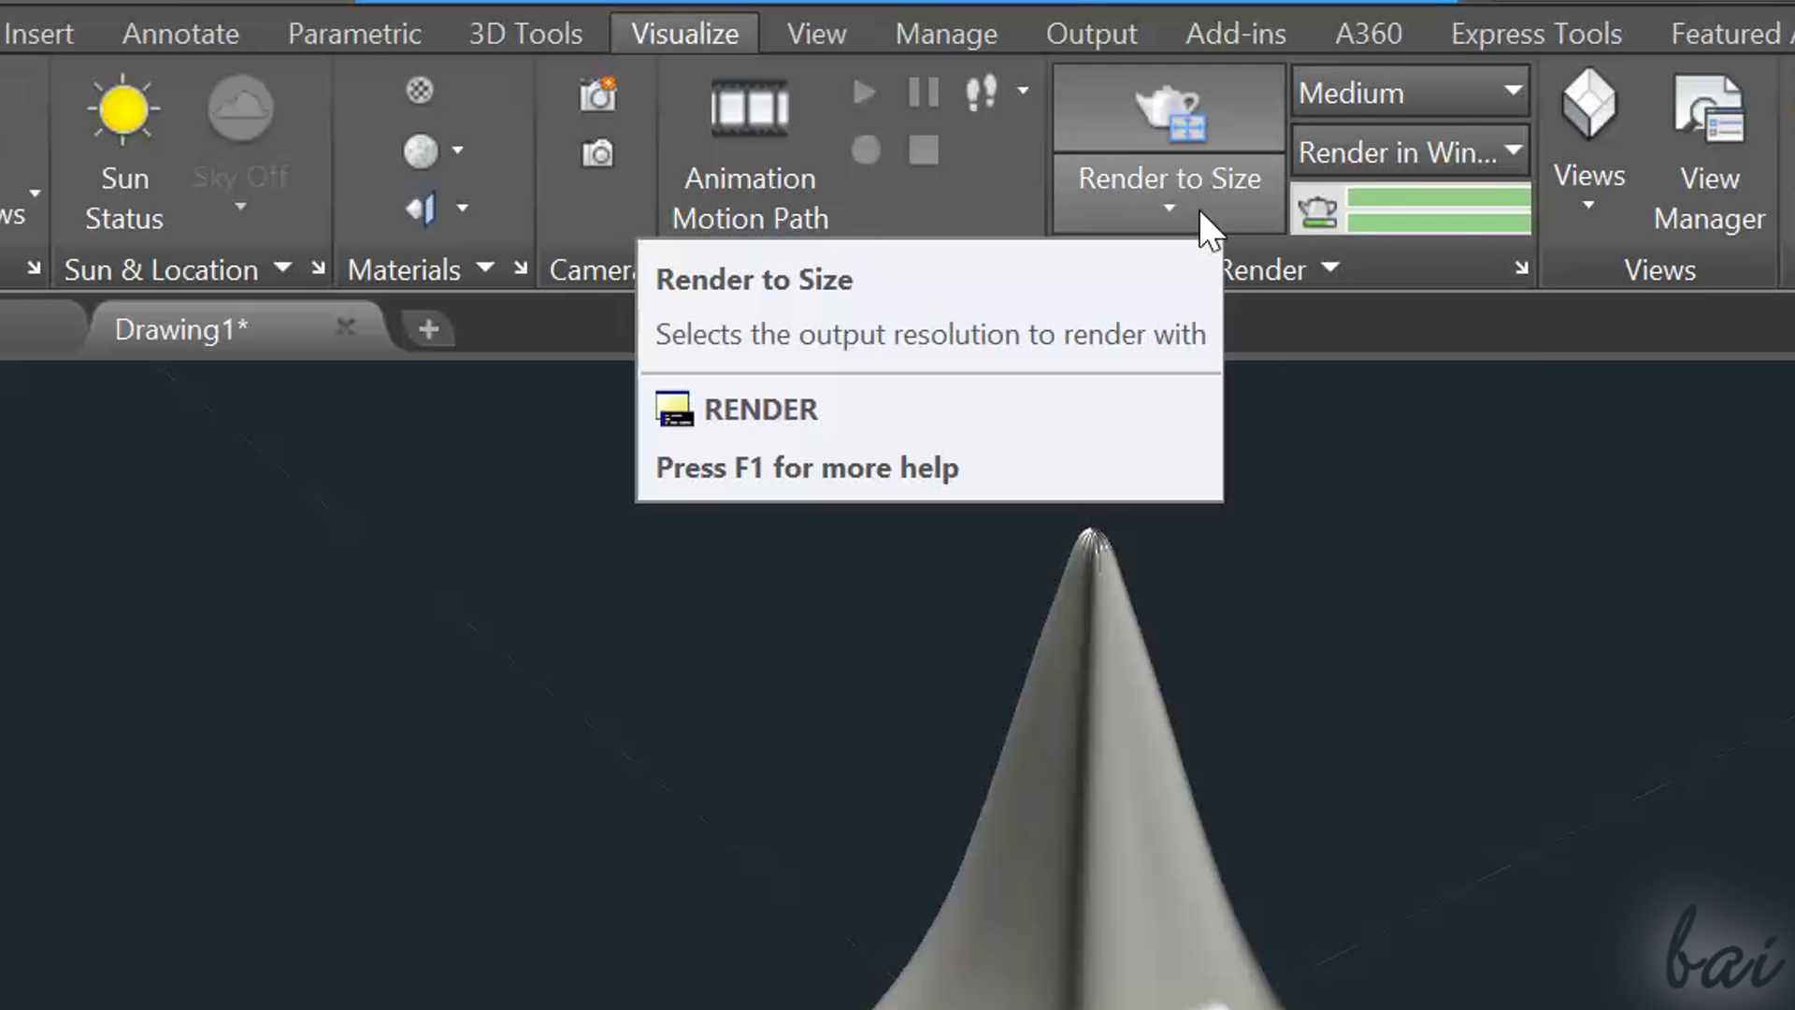
{"action": "left_click", "coordinate": [1200, 211]}
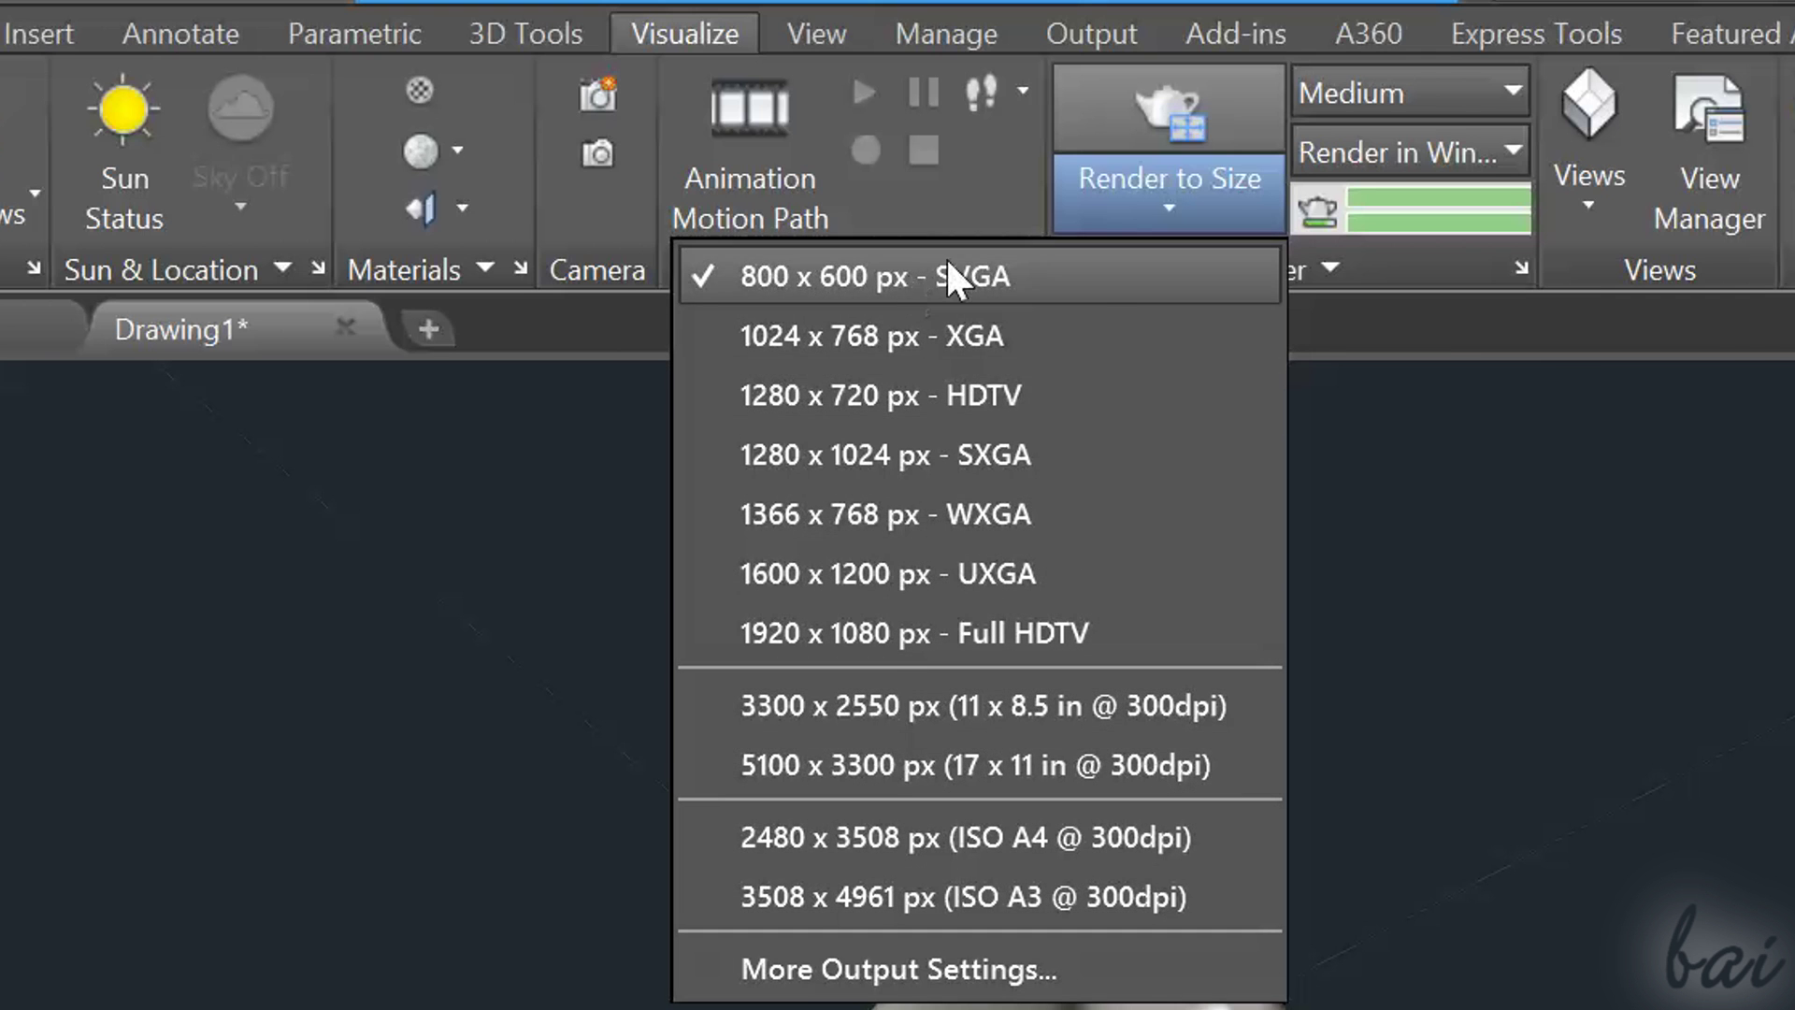
{"action": "left_click", "coordinate": [1141, 205]}
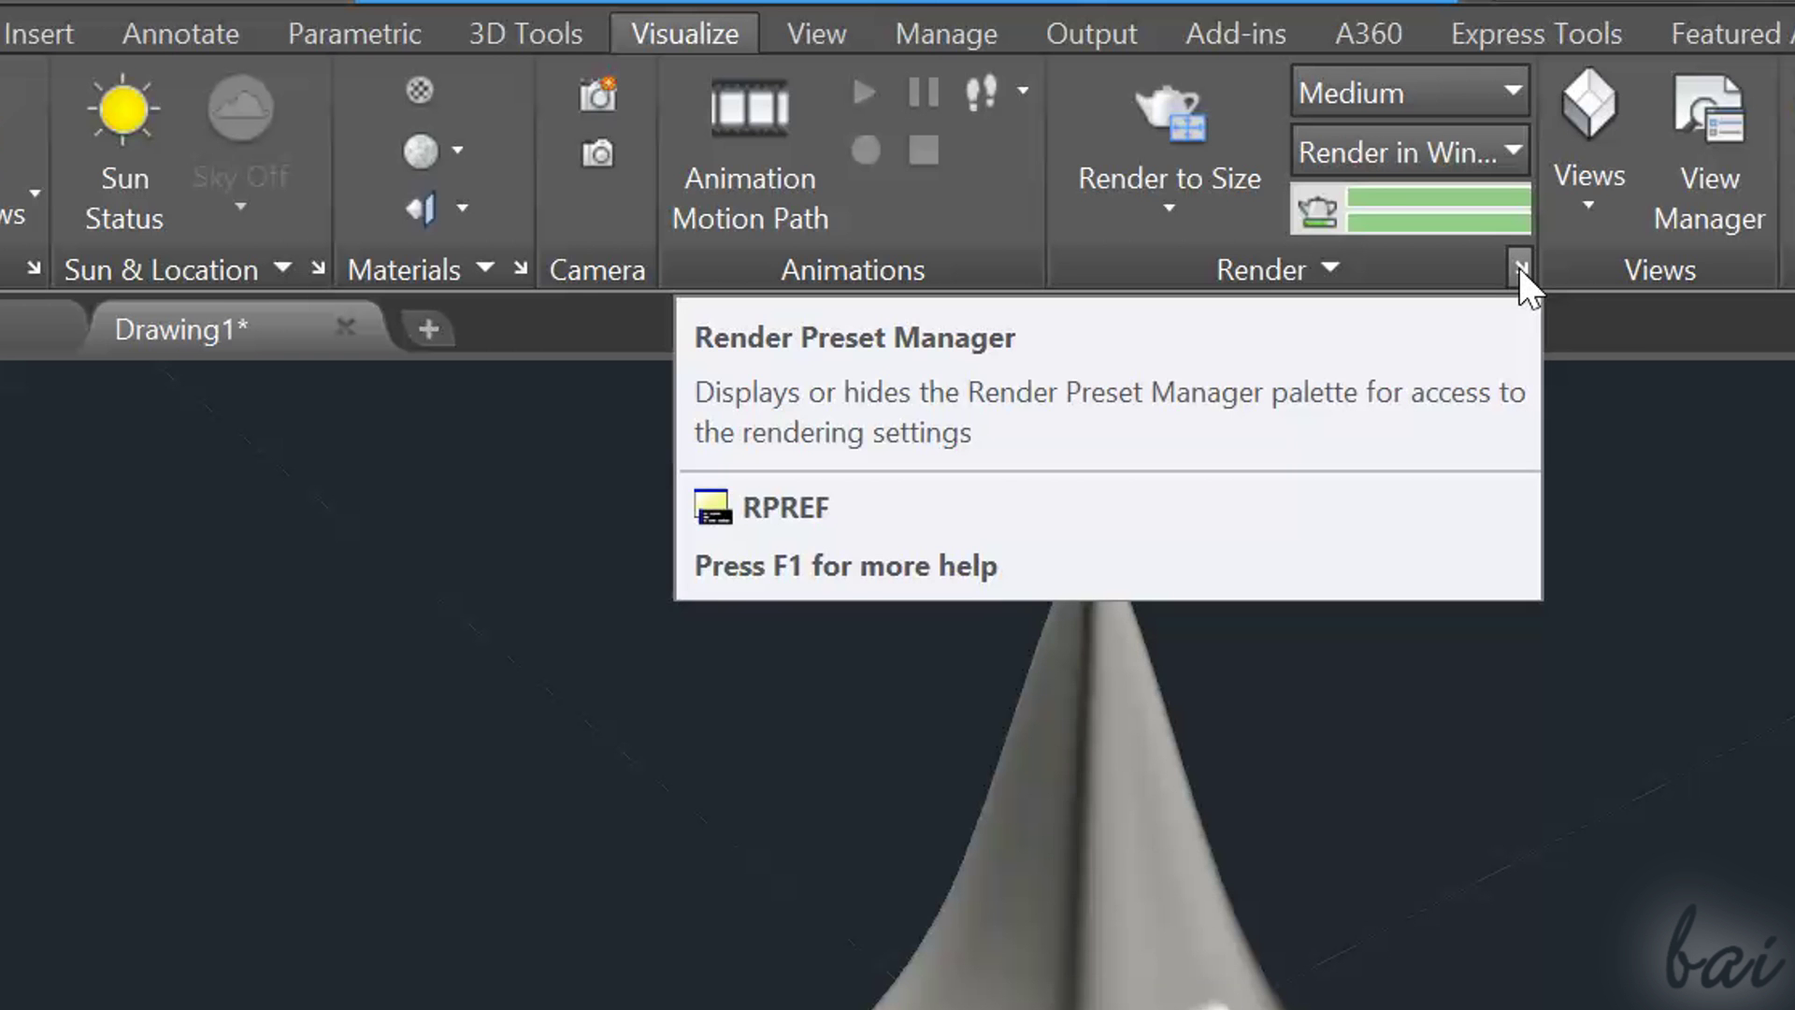
{"action": "left_click", "coordinate": [1521, 273]}
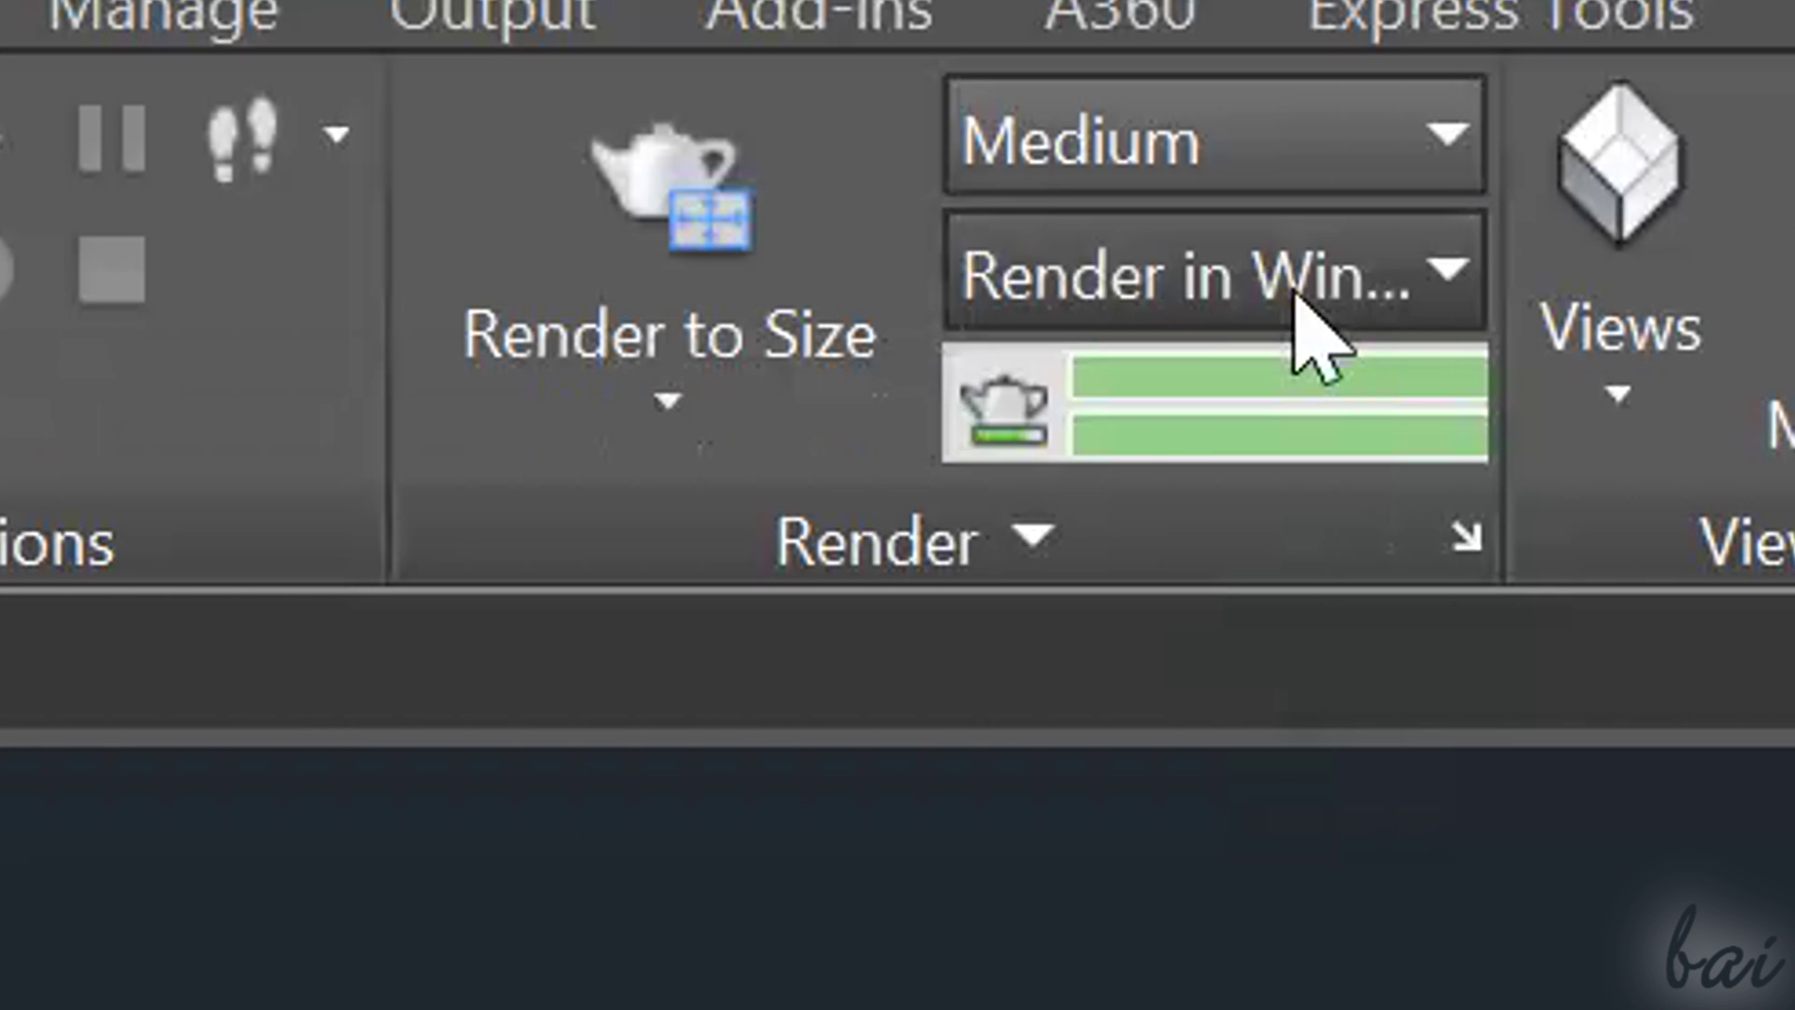
{"action": "left_click", "coordinate": [1295, 292]}
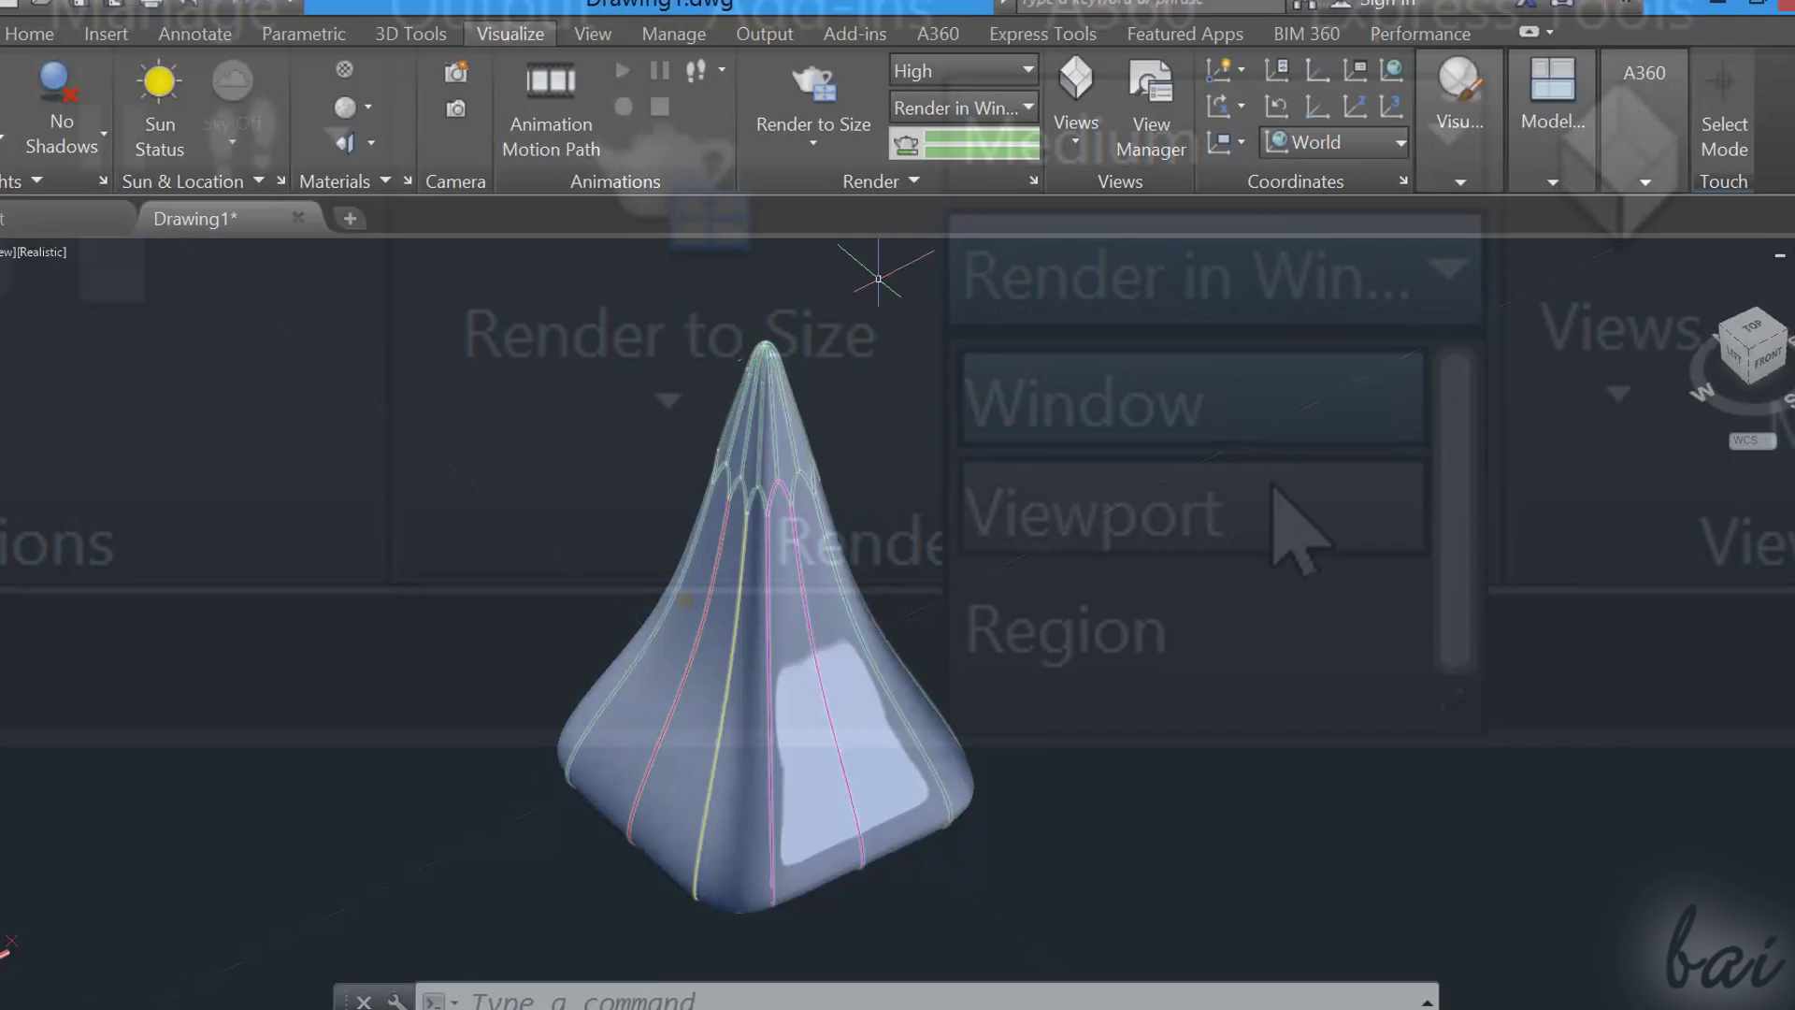
Step: Render the view in a separate window, then render it directly in the viewport
{"action": "left_click", "coordinate": [993, 346]}
{"action": "left_click", "coordinate": [860, 91]}
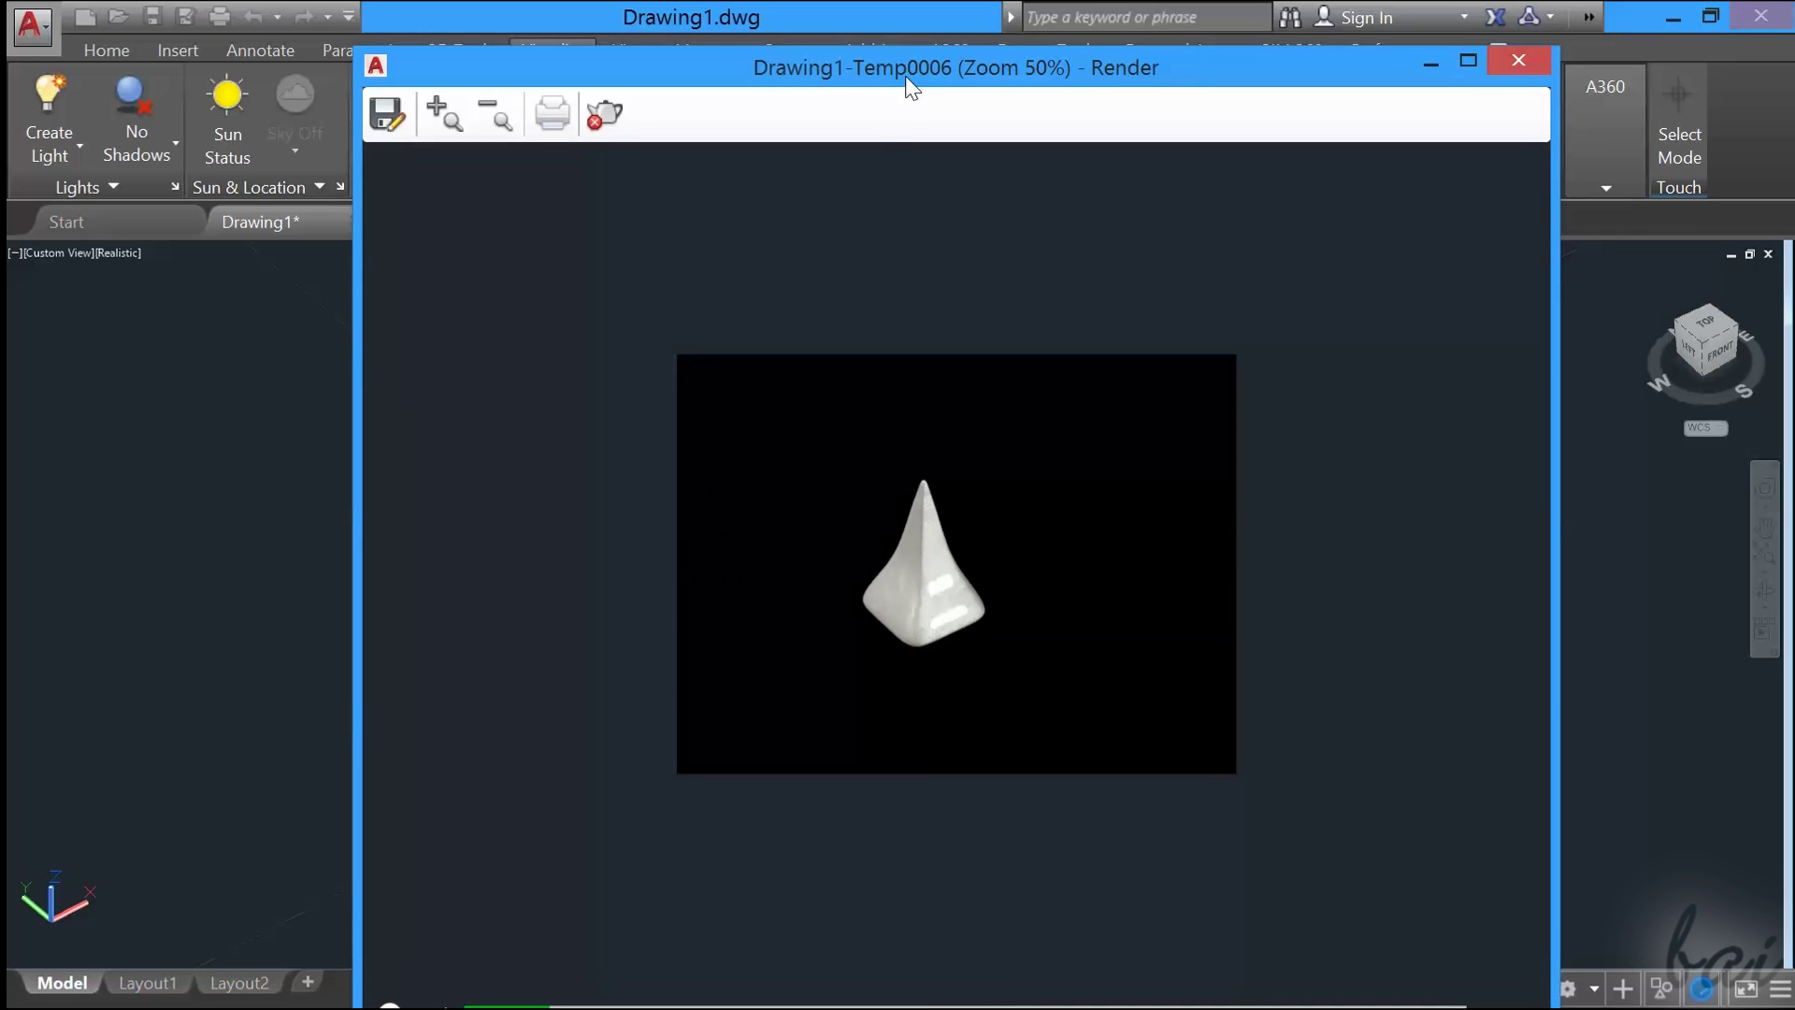
{"action": "left_click_drag", "start_coordinate": [913, 67], "coordinate": [929, 23]}
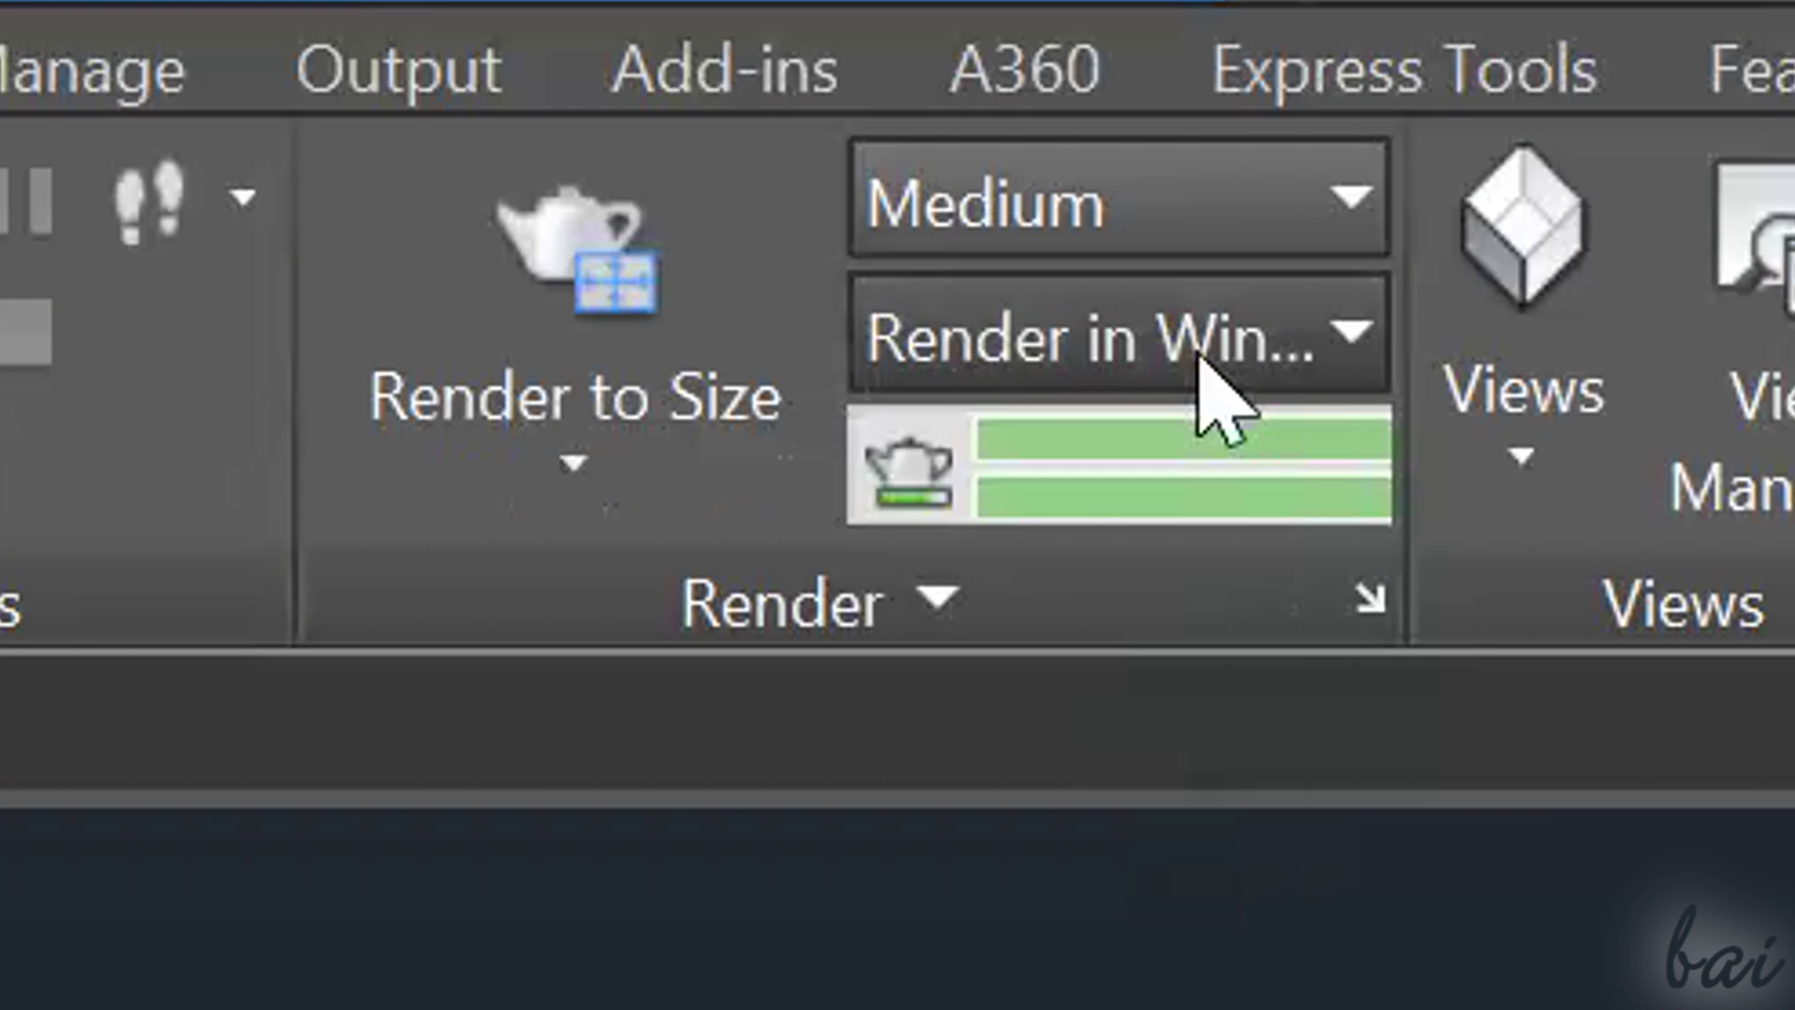
{"action": "left_click", "coordinate": [1203, 369]}
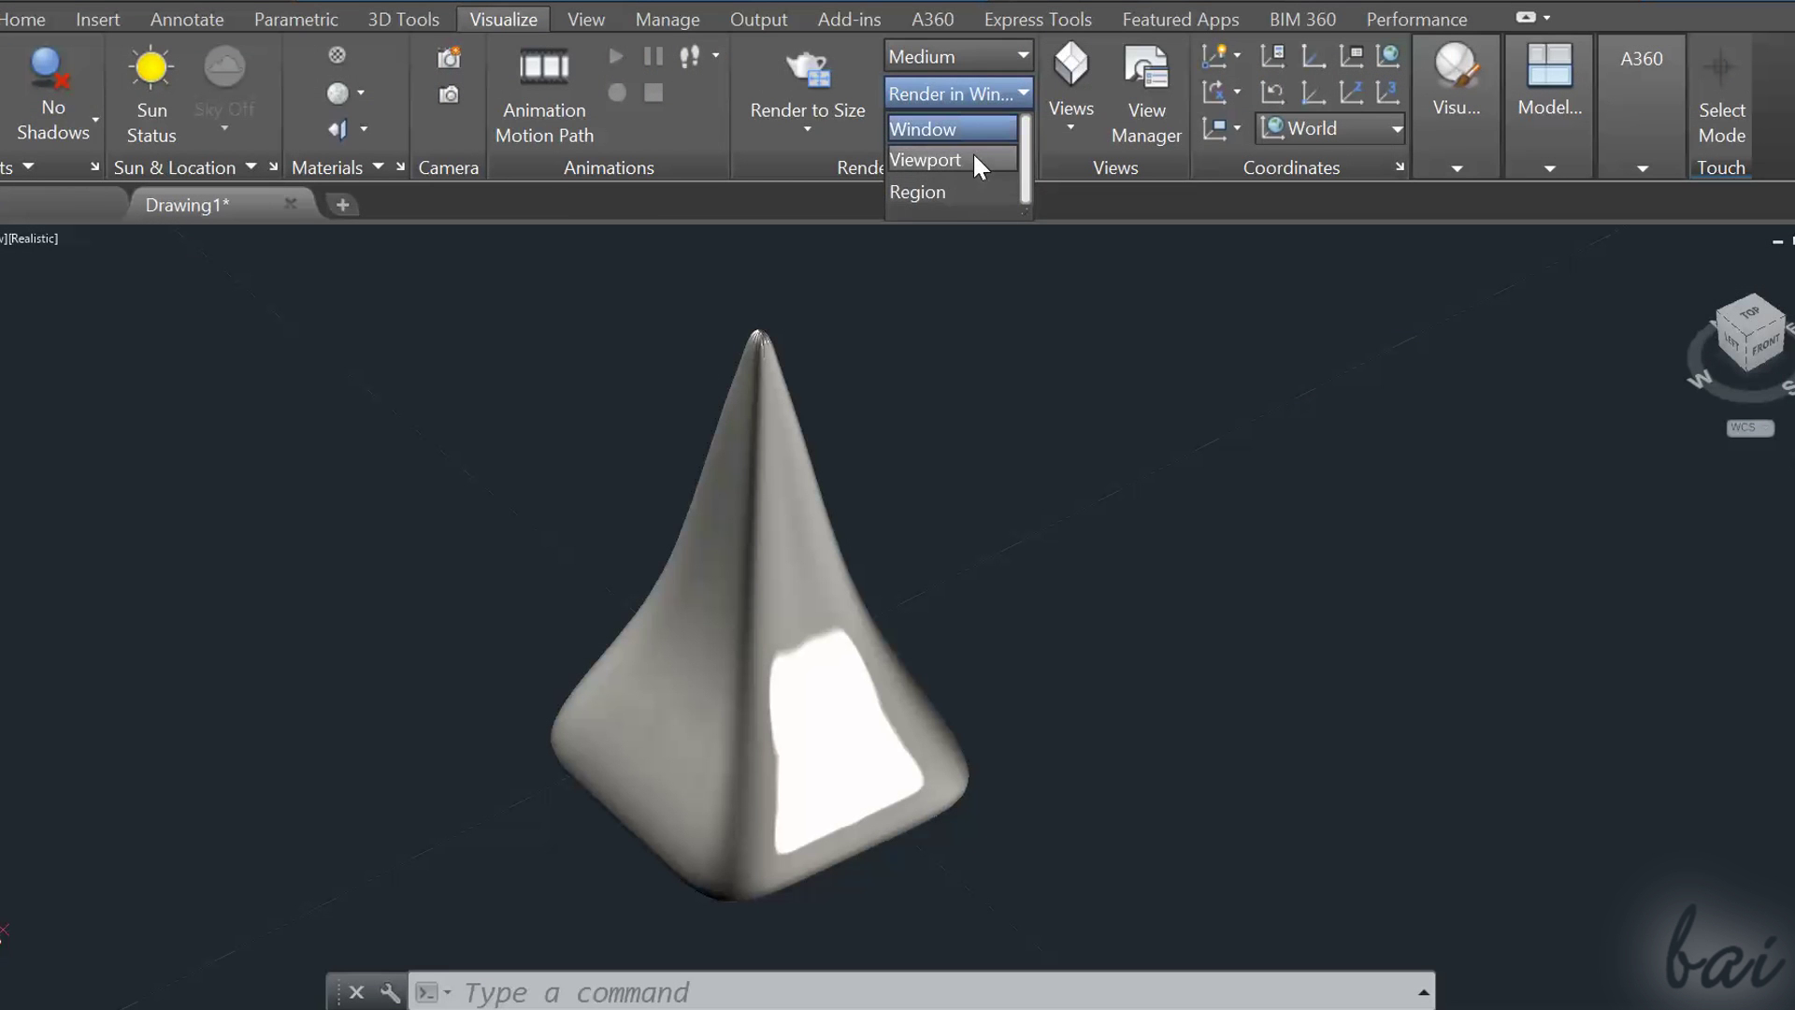
{"action": "left_click", "coordinate": [973, 160]}
{"action": "left_click", "coordinate": [846, 93]}
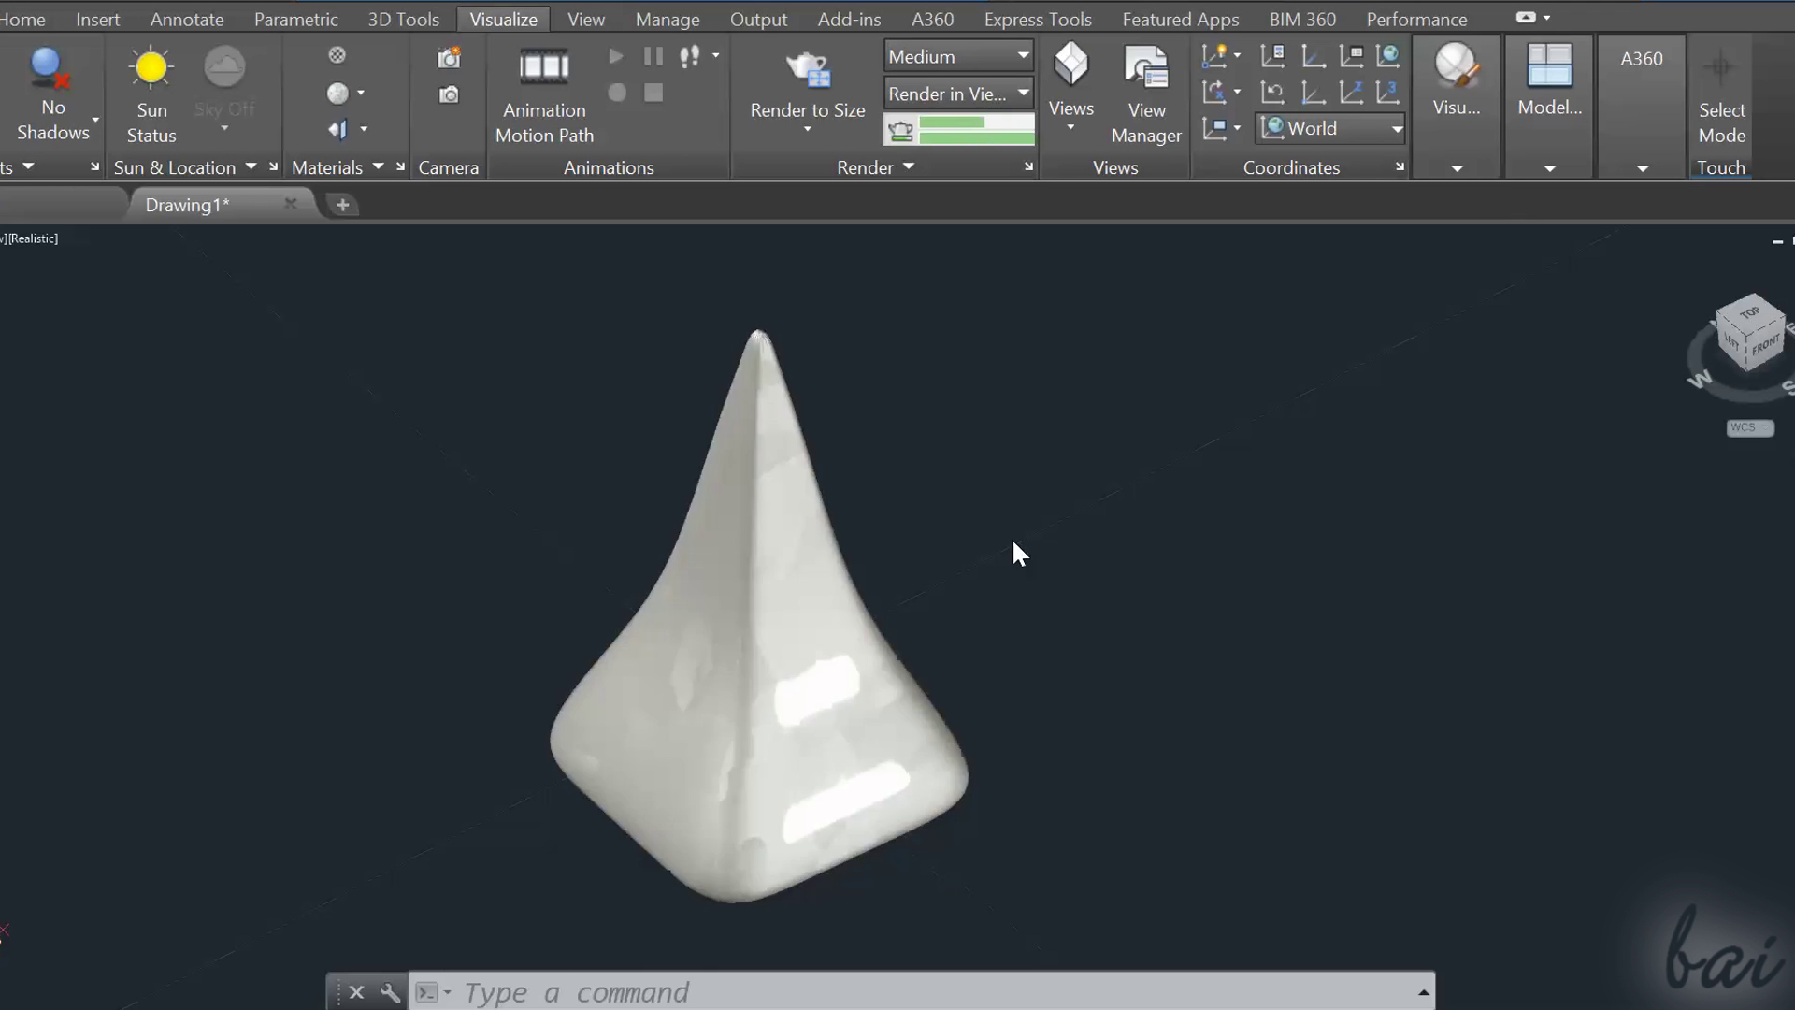
Step: Render a cropped region from the solid's tip to its lower right and zoom to inspect it
{"action": "left_click", "coordinate": [951, 93]}
{"action": "left_click", "coordinate": [961, 187]}
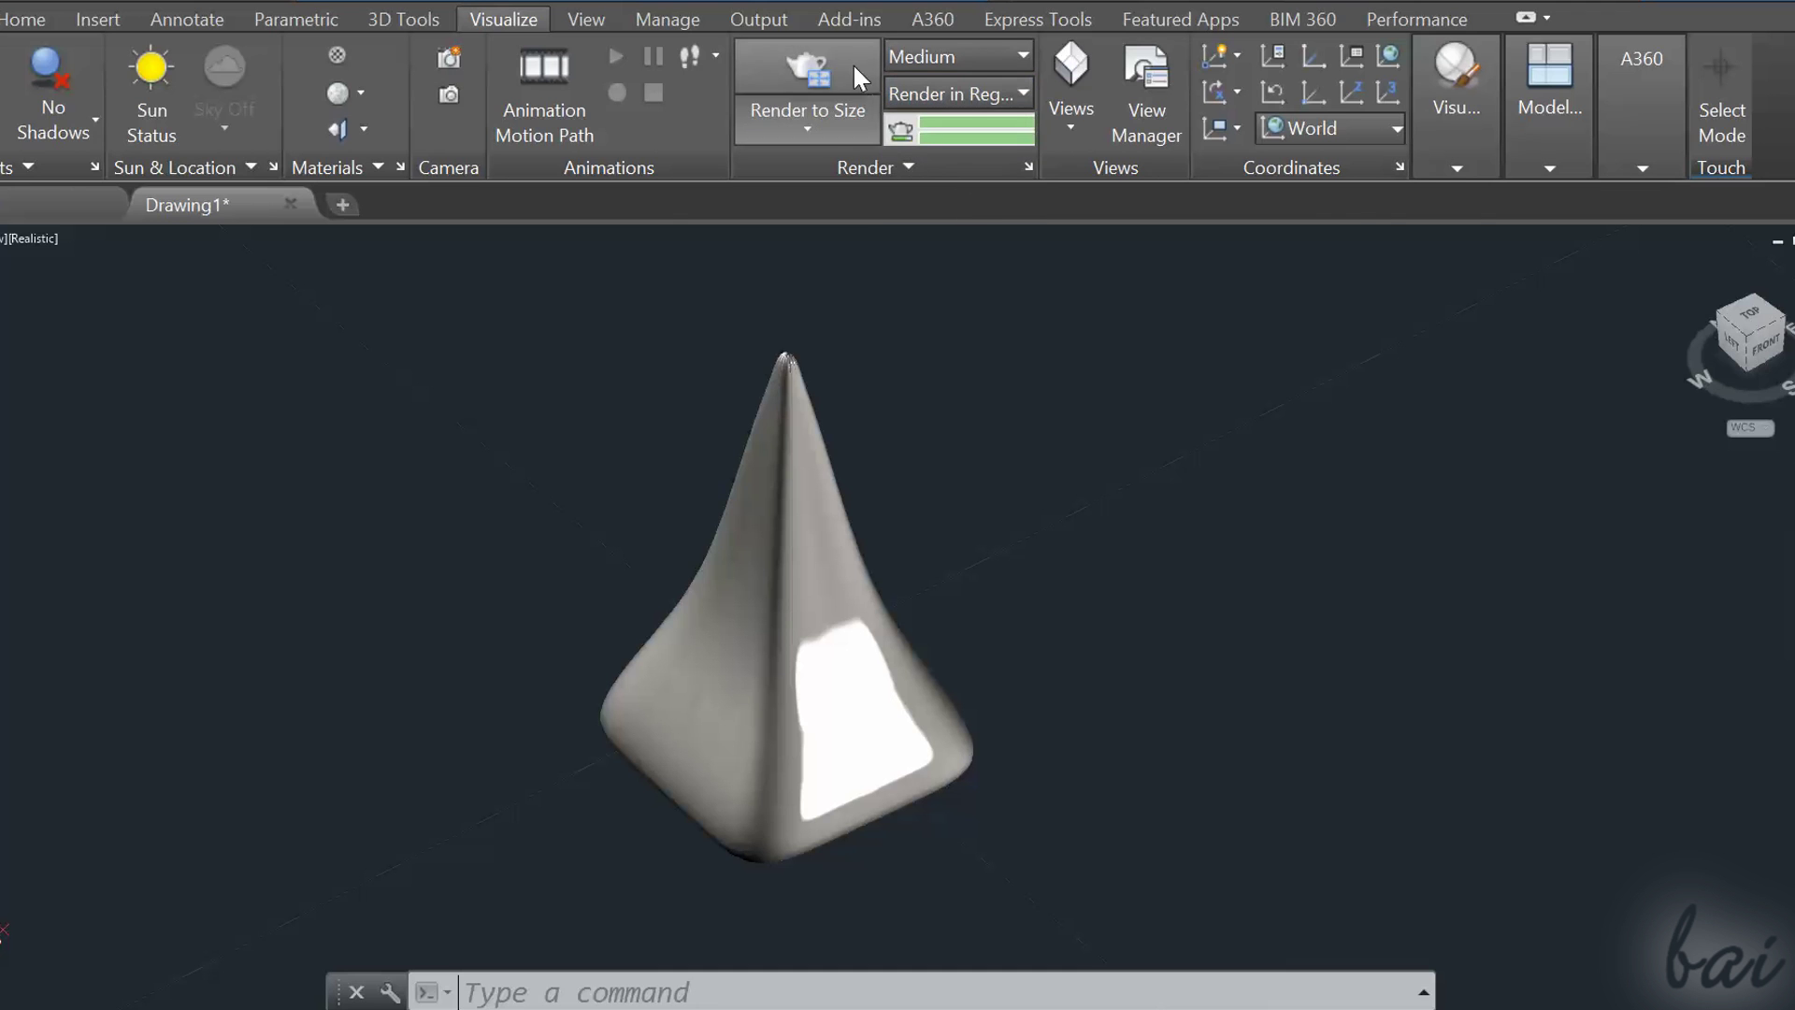
{"action": "left_click", "coordinate": [845, 62]}
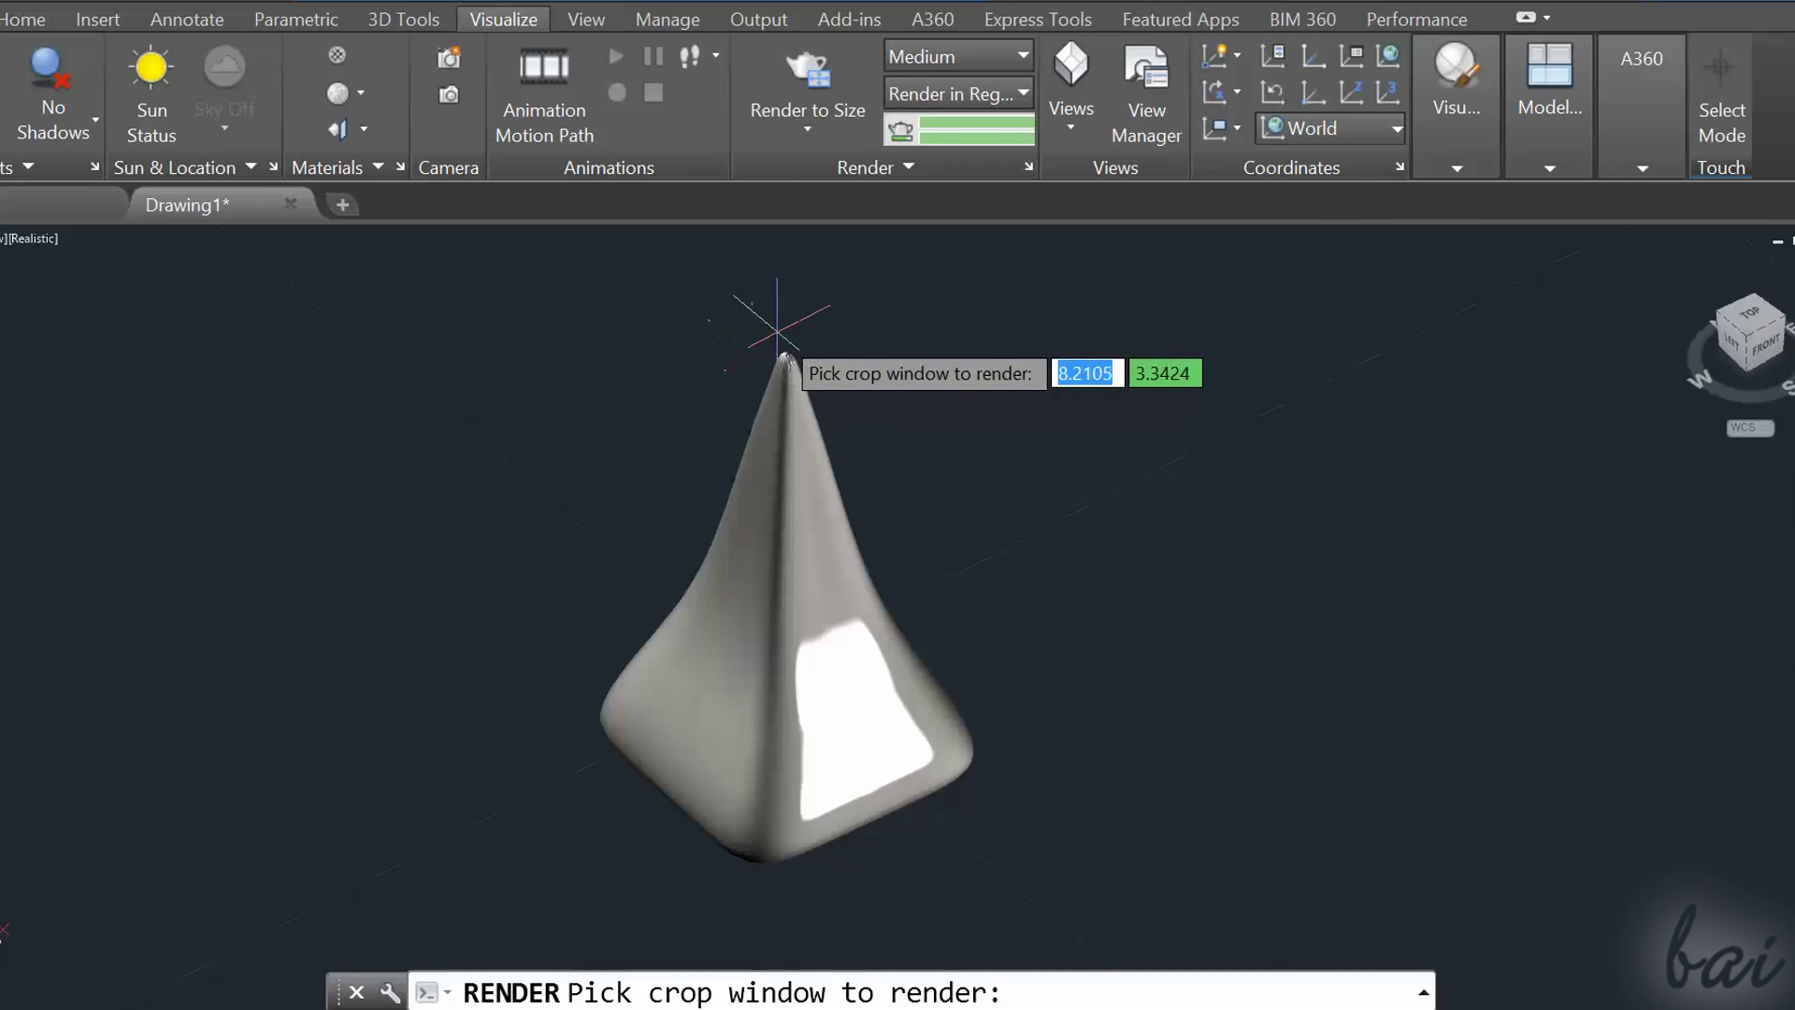
{"action": "left_click", "coordinate": [758, 332]}
{"action": "left_click", "coordinate": [936, 782]}
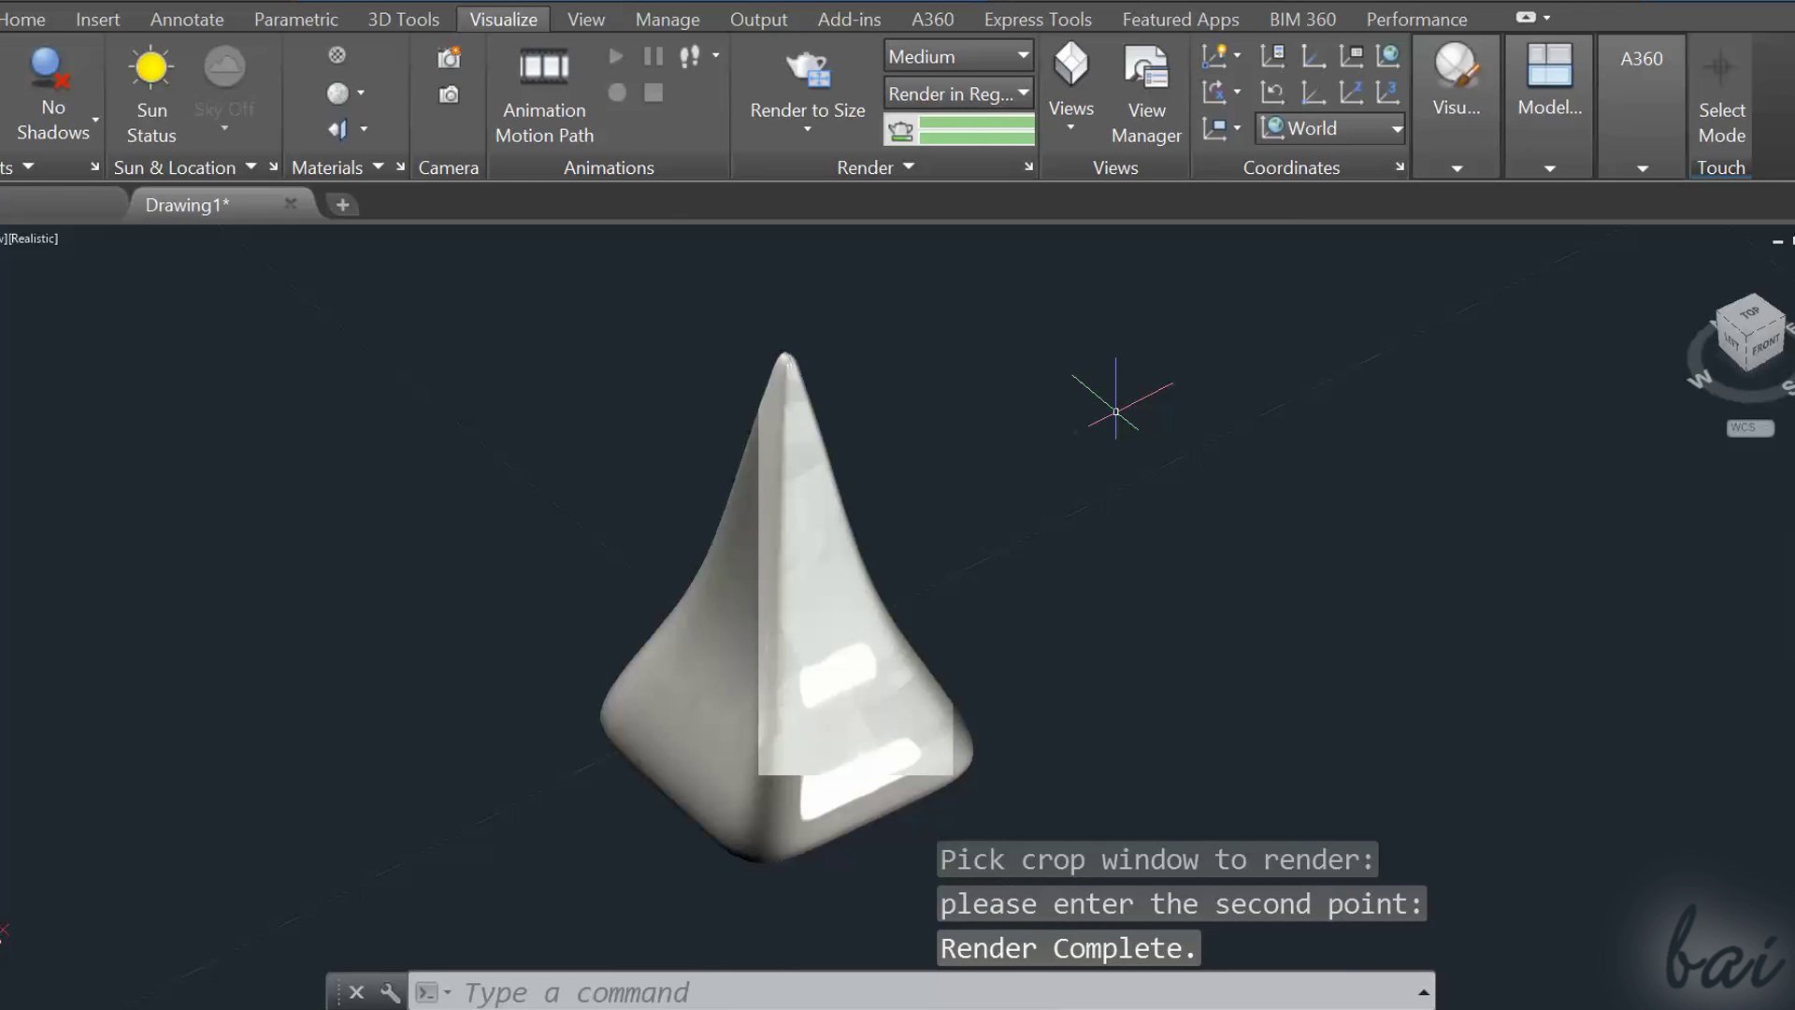
{"action": "scroll", "coordinate": [1072, 493], "scroll_direction": "down", "scroll_amount": 2}
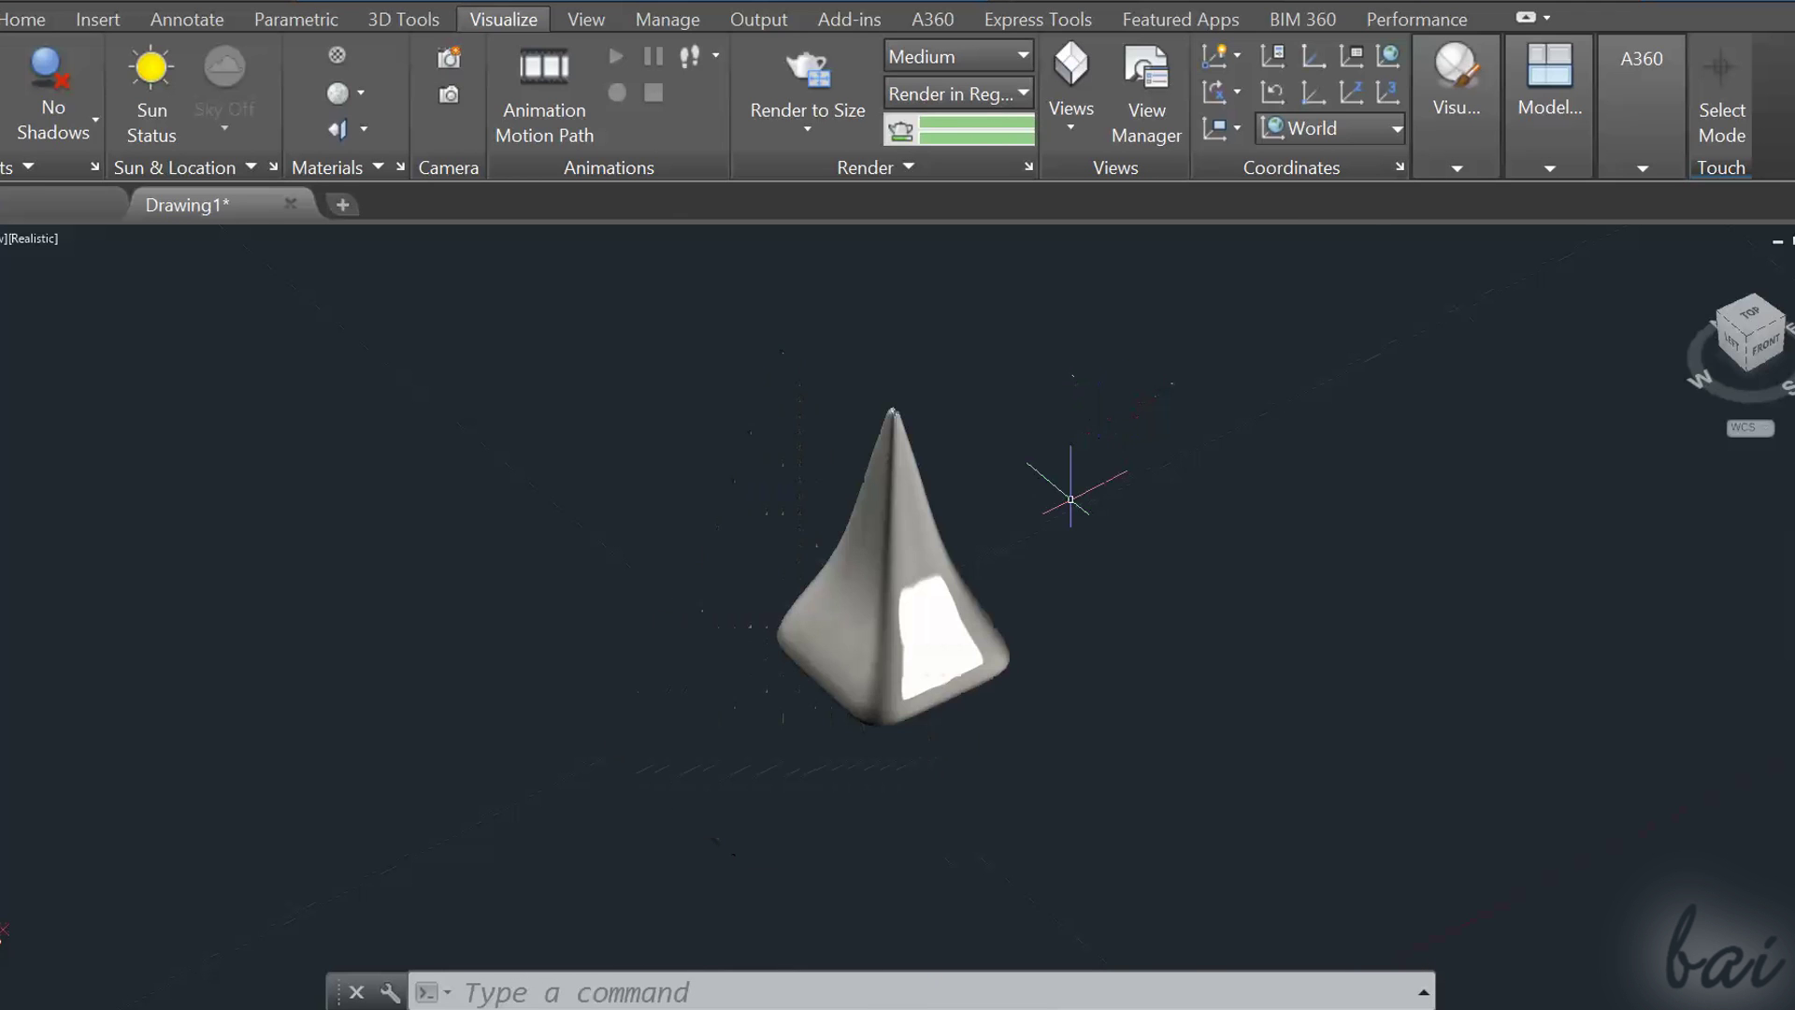
{"action": "scroll", "coordinate": [1071, 499], "scroll_direction": "up", "scroll_amount": 2}
{"action": "scroll", "coordinate": [1070, 498], "scroll_direction": "up", "scroll_amount": 2}
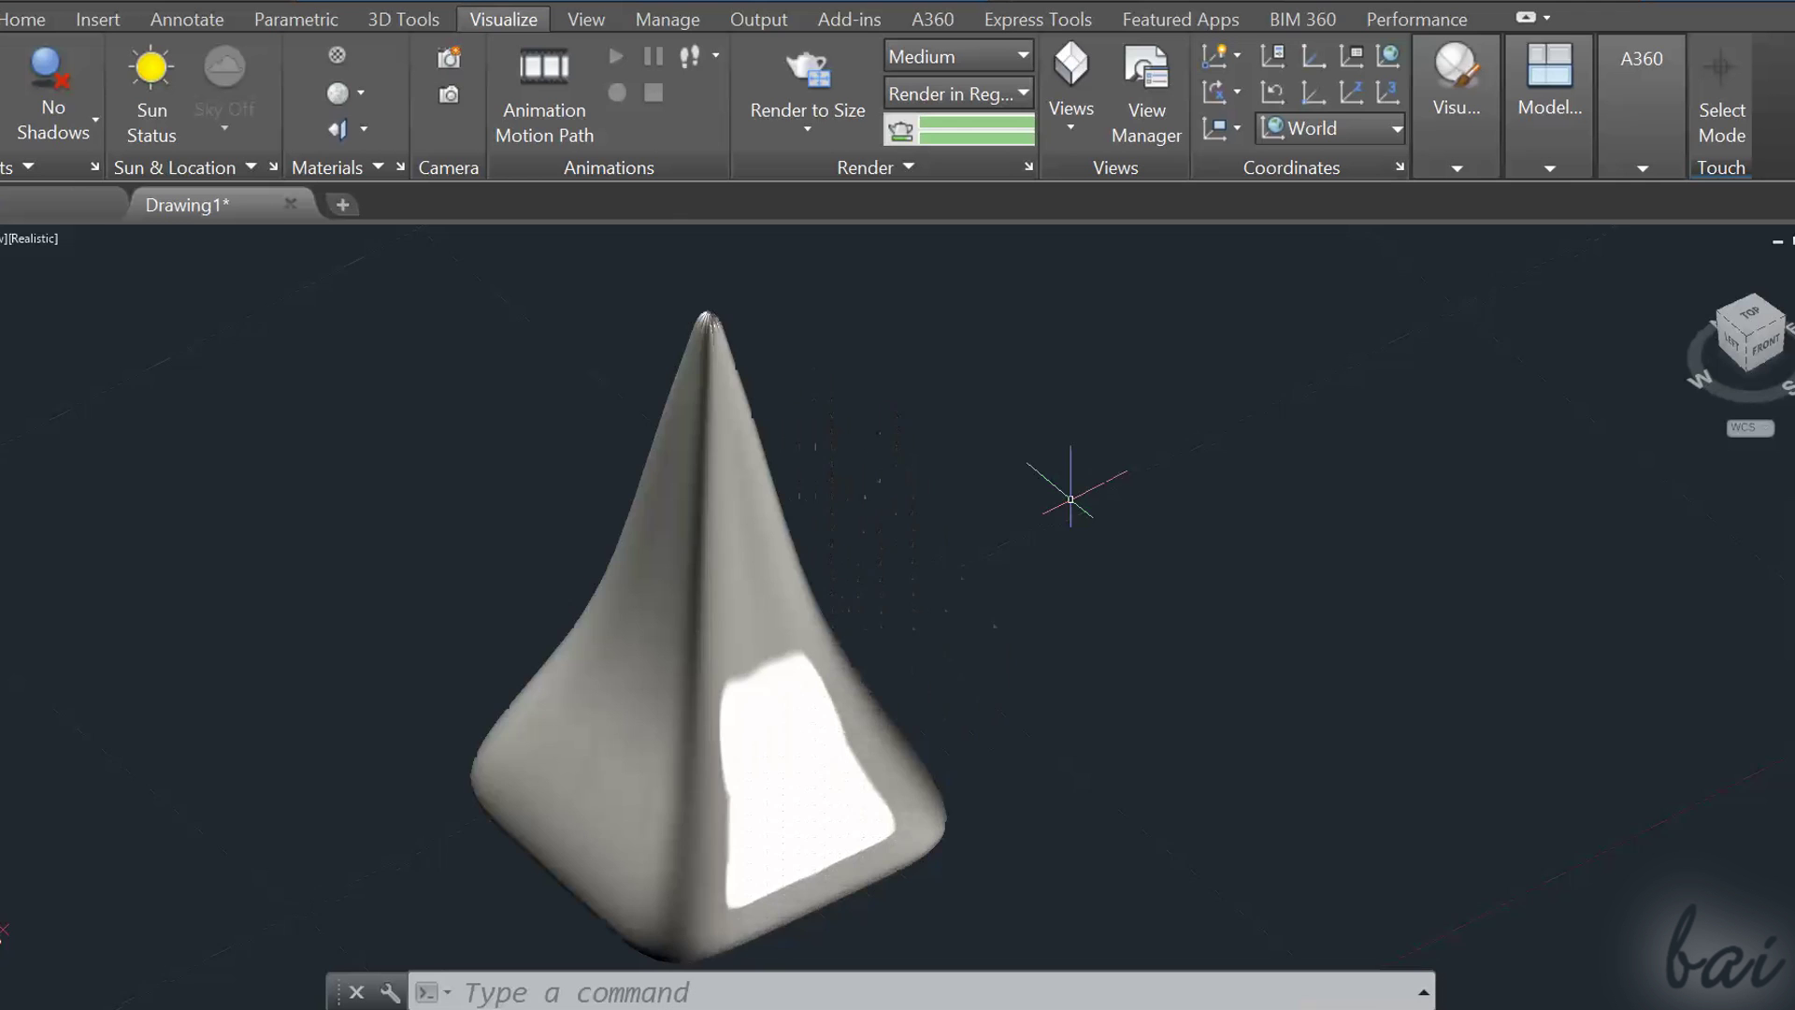
{"action": "scroll", "coordinate": [1071, 499], "scroll_direction": "down", "scroll_amount": 2}
{"action": "scroll", "coordinate": [1070, 499], "scroll_direction": "down", "scroll_amount": 2}
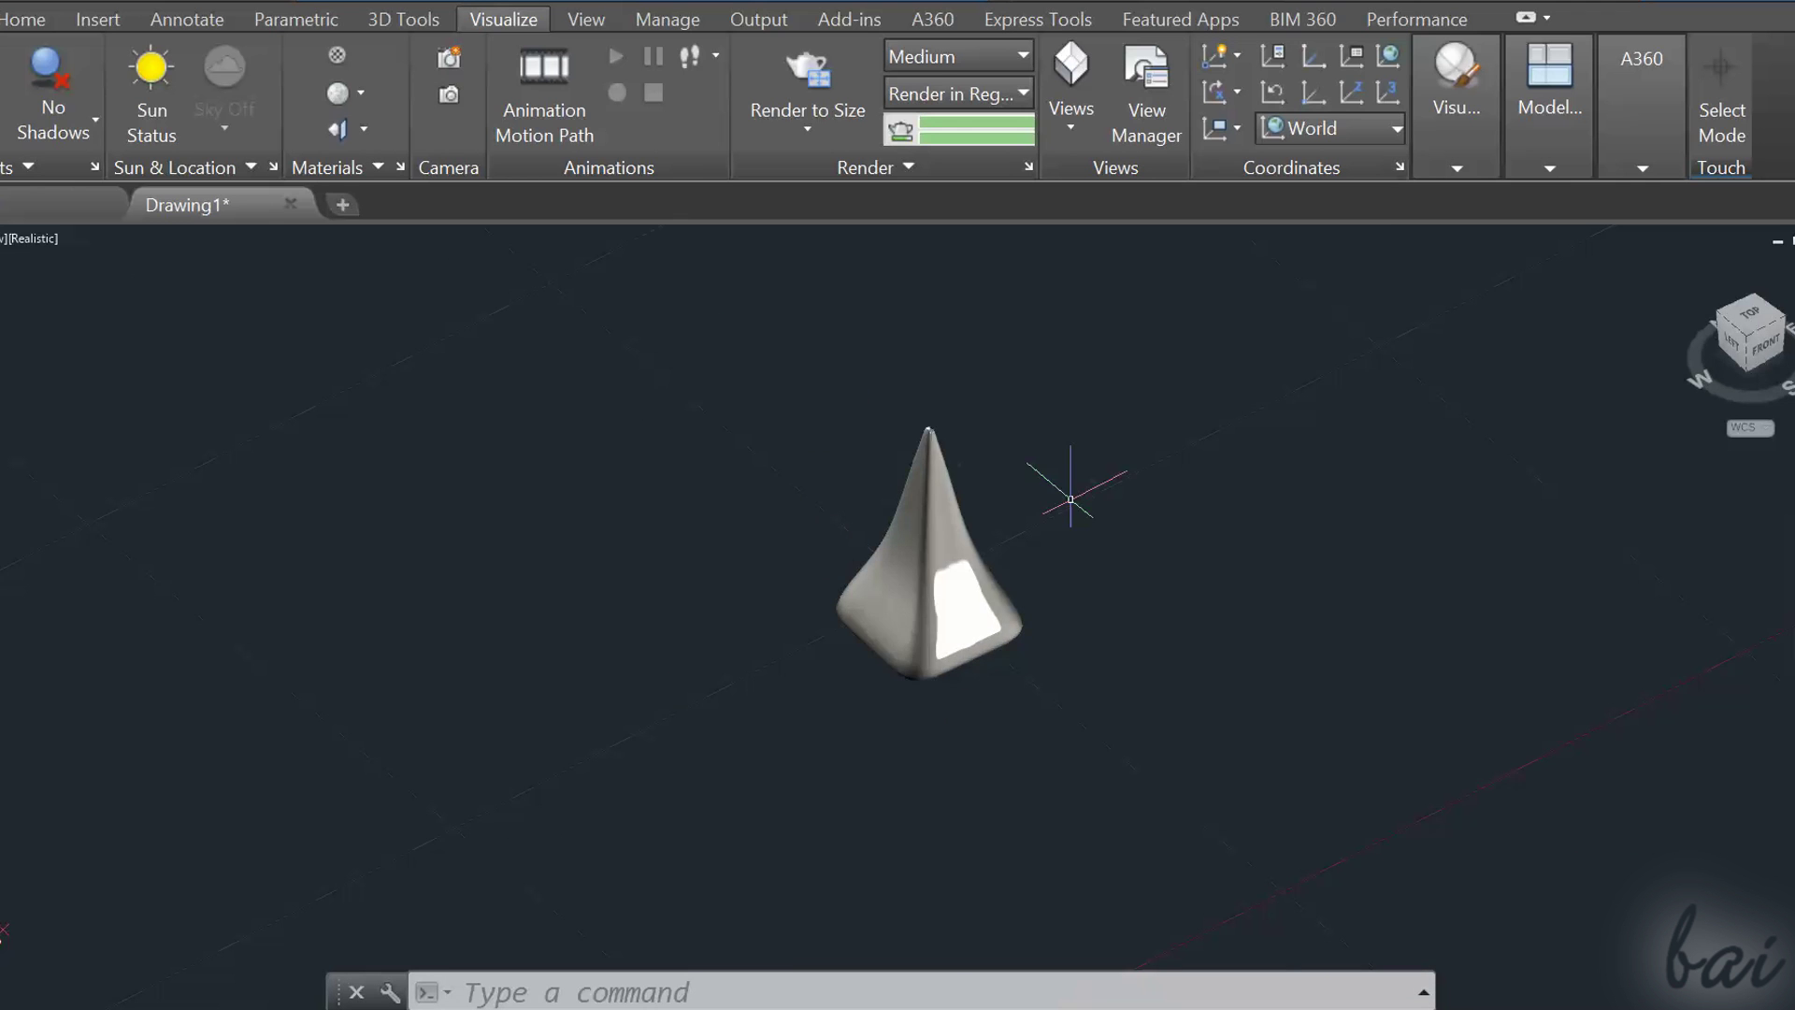
{"action": "scroll", "coordinate": [1070, 499], "scroll_direction": "up", "scroll_amount": 5}
{"action": "scroll", "coordinate": [991, 523], "scroll_direction": "down", "scroll_amount": 3}
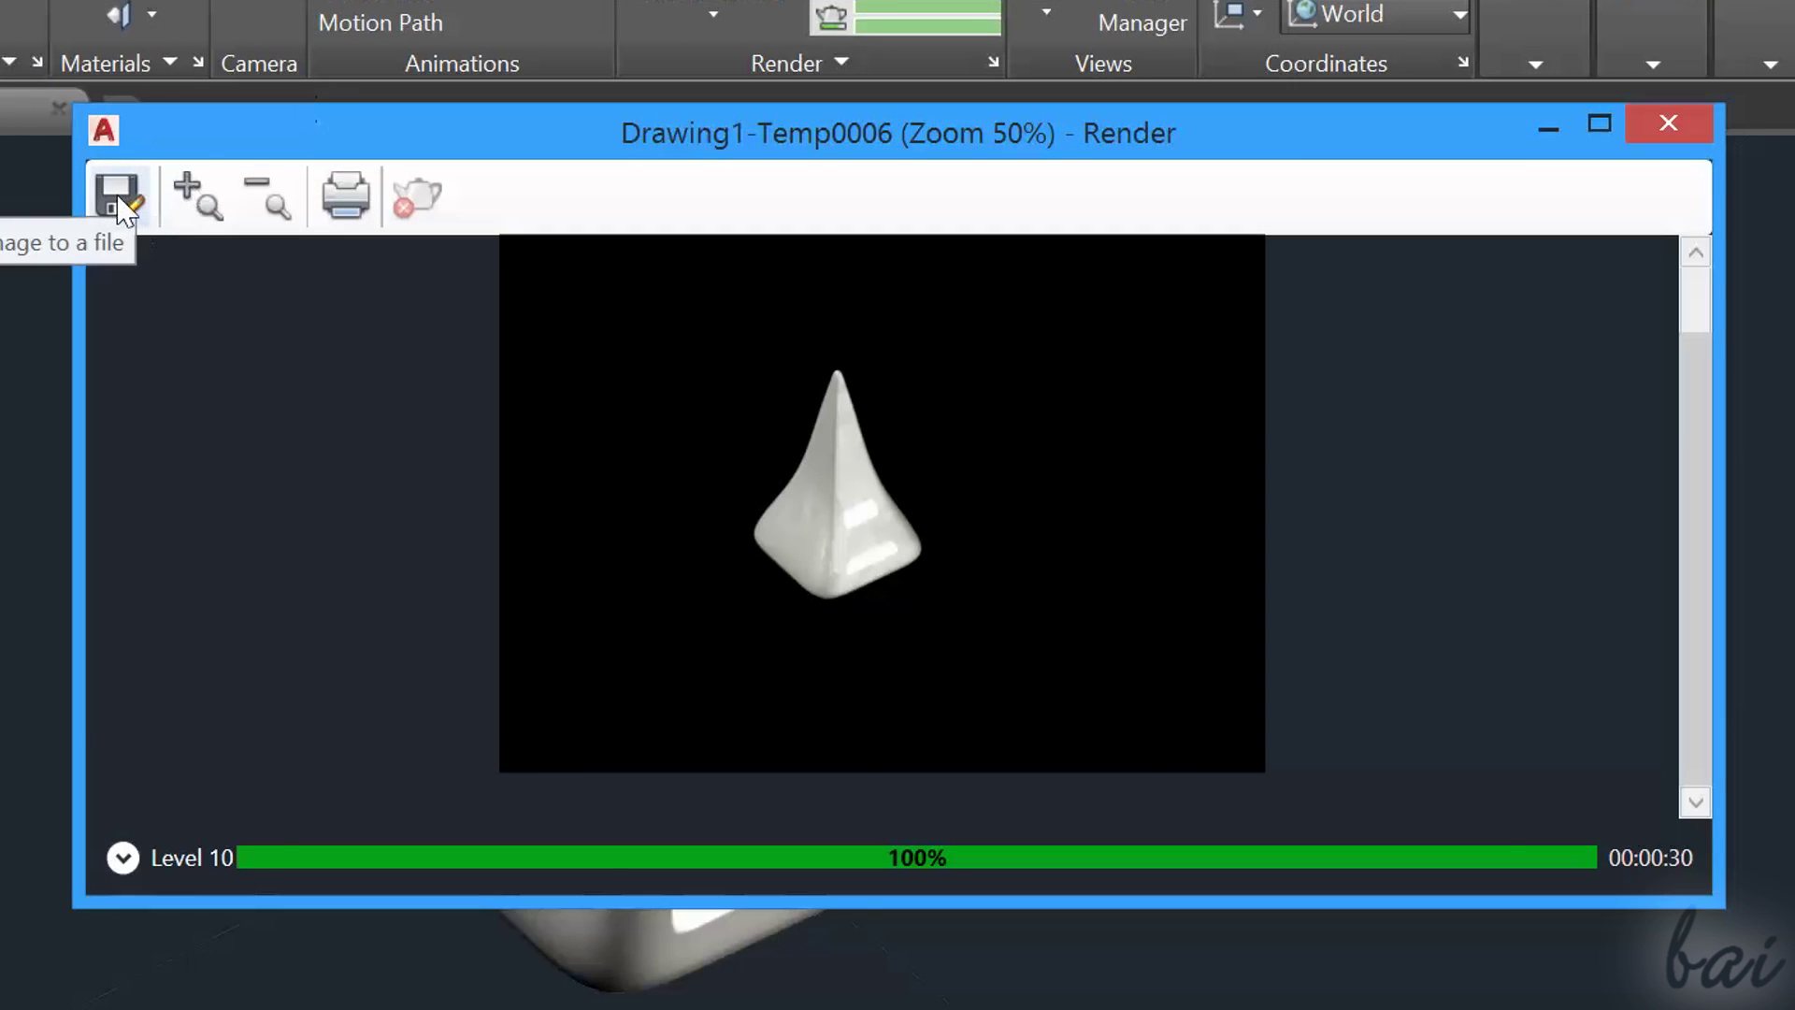
Step: Cancel saving the render, orbit to a low horizon view, and switch on Sun Status
{"action": "left_click", "coordinate": [339, 279]}
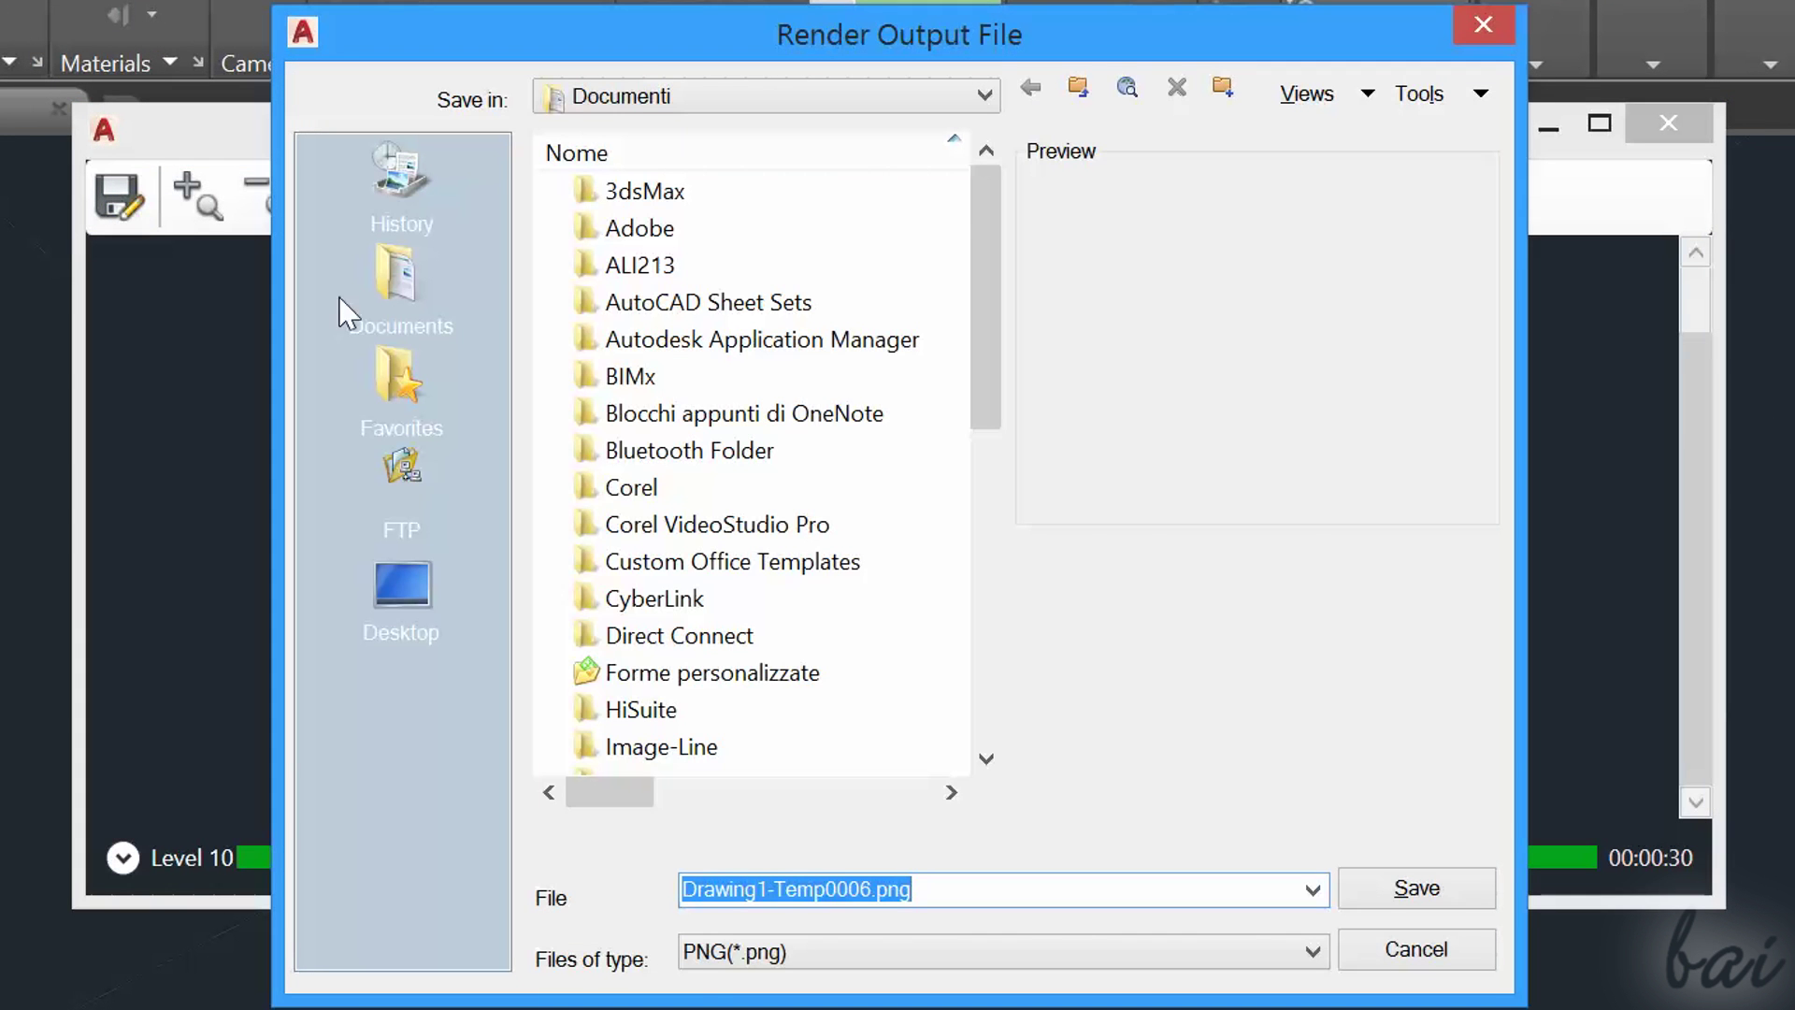
{"action": "left_click", "coordinate": [1484, 25]}
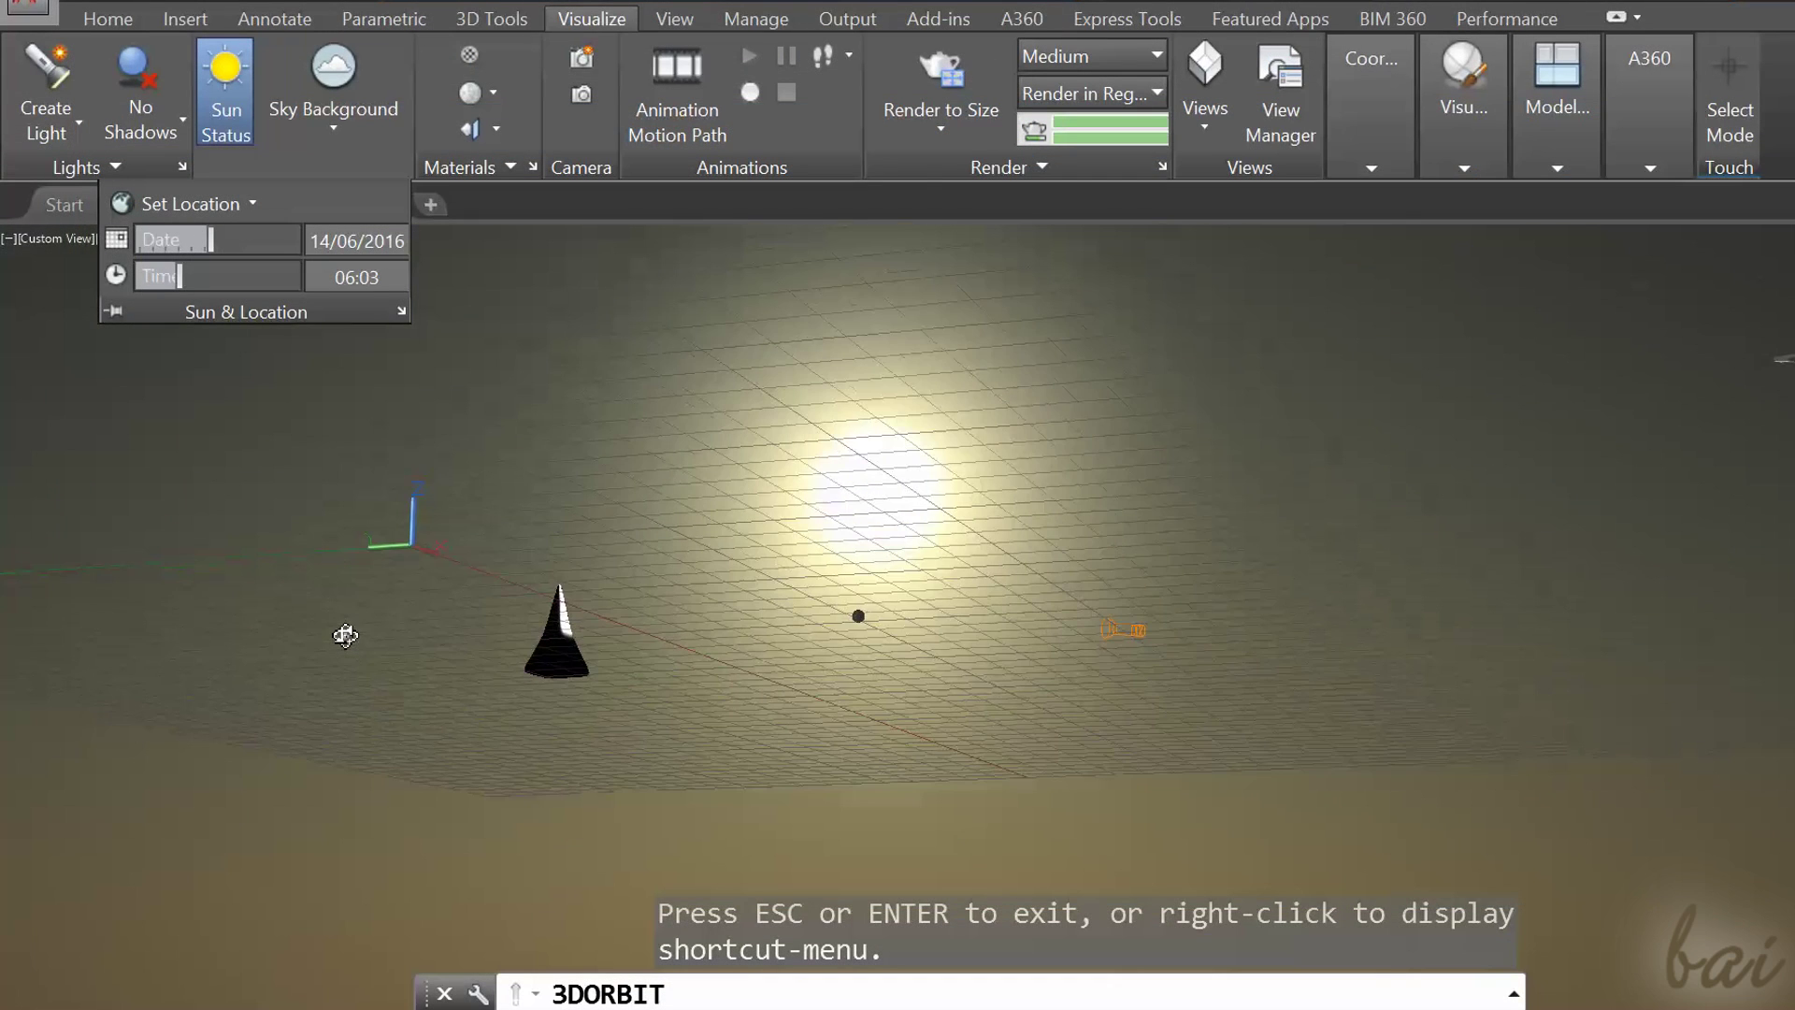
{"action": "mouse_move", "coordinate": [345, 635]}
{"action": "left_mouse_down"}
{"action": "mouse_move", "coordinate": [361, 689]}
{"action": "mouse_move", "coordinate": [334, 653]}
{"action": "mouse_move", "coordinate": [153, 646]}
{"action": "mouse_move", "coordinate": [152, 710]}
{"action": "left_mouse_up"}
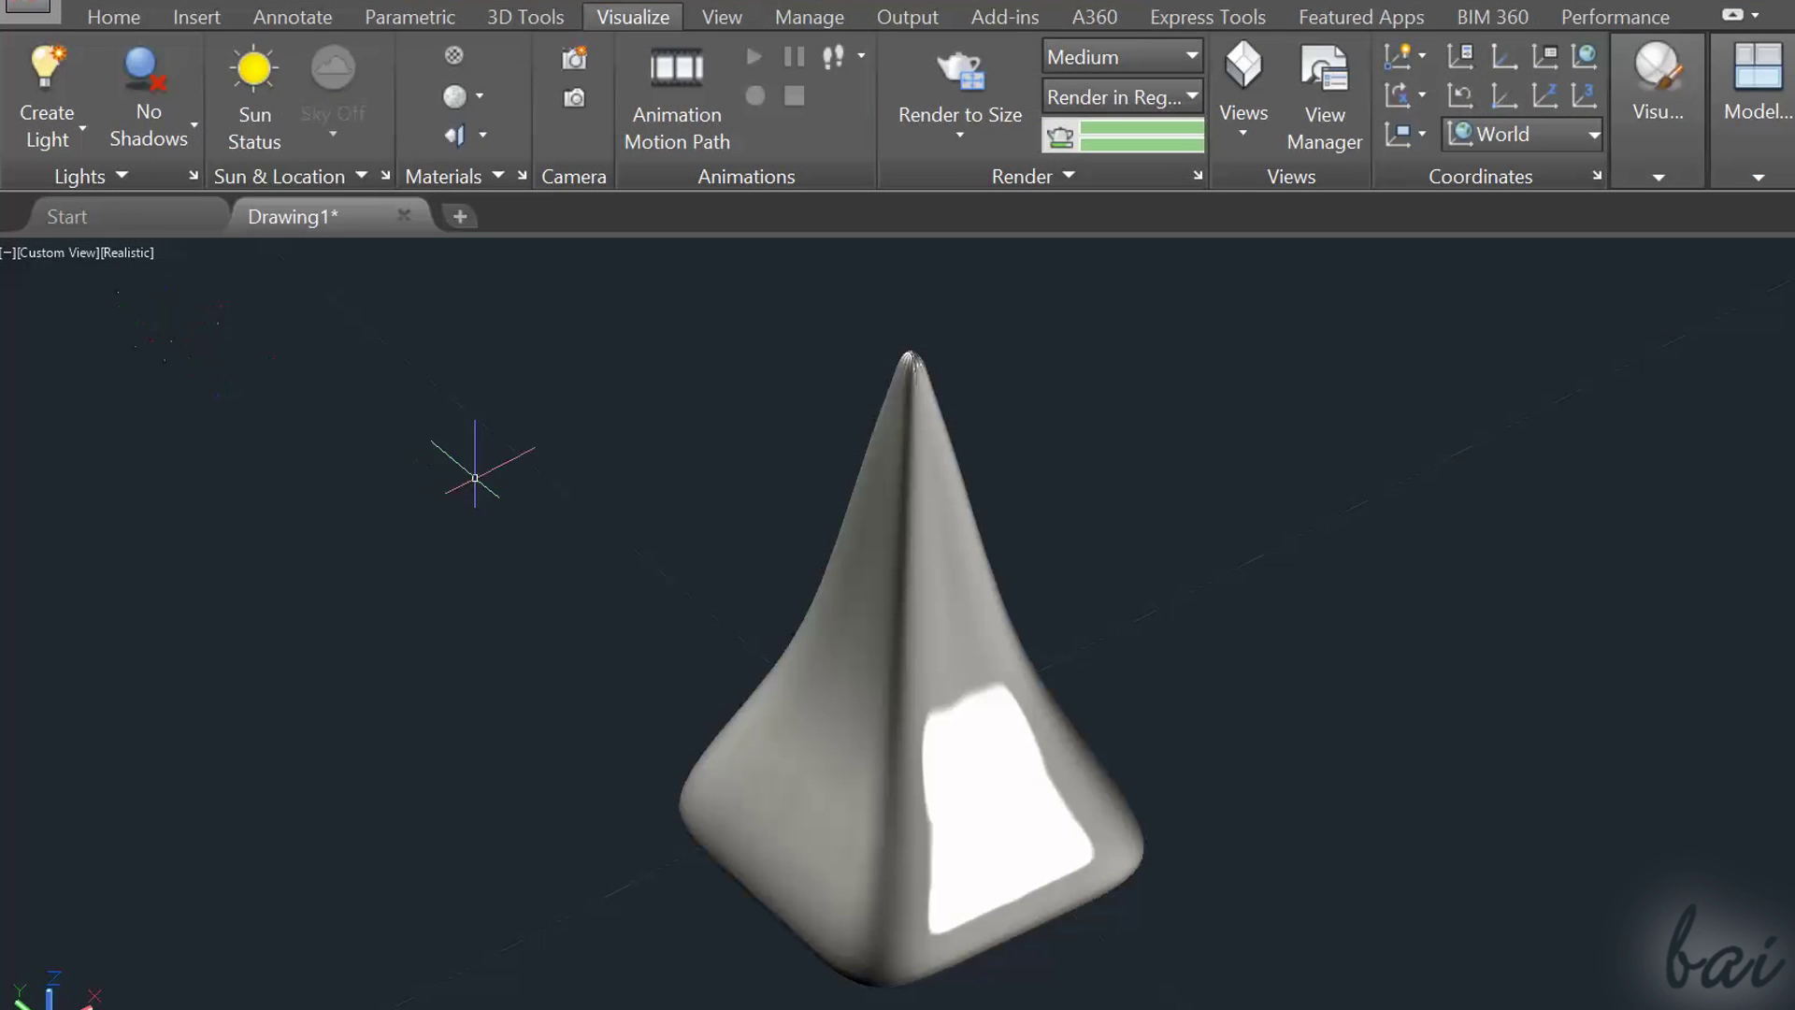
{"action": "left_click", "coordinate": [265, 134]}
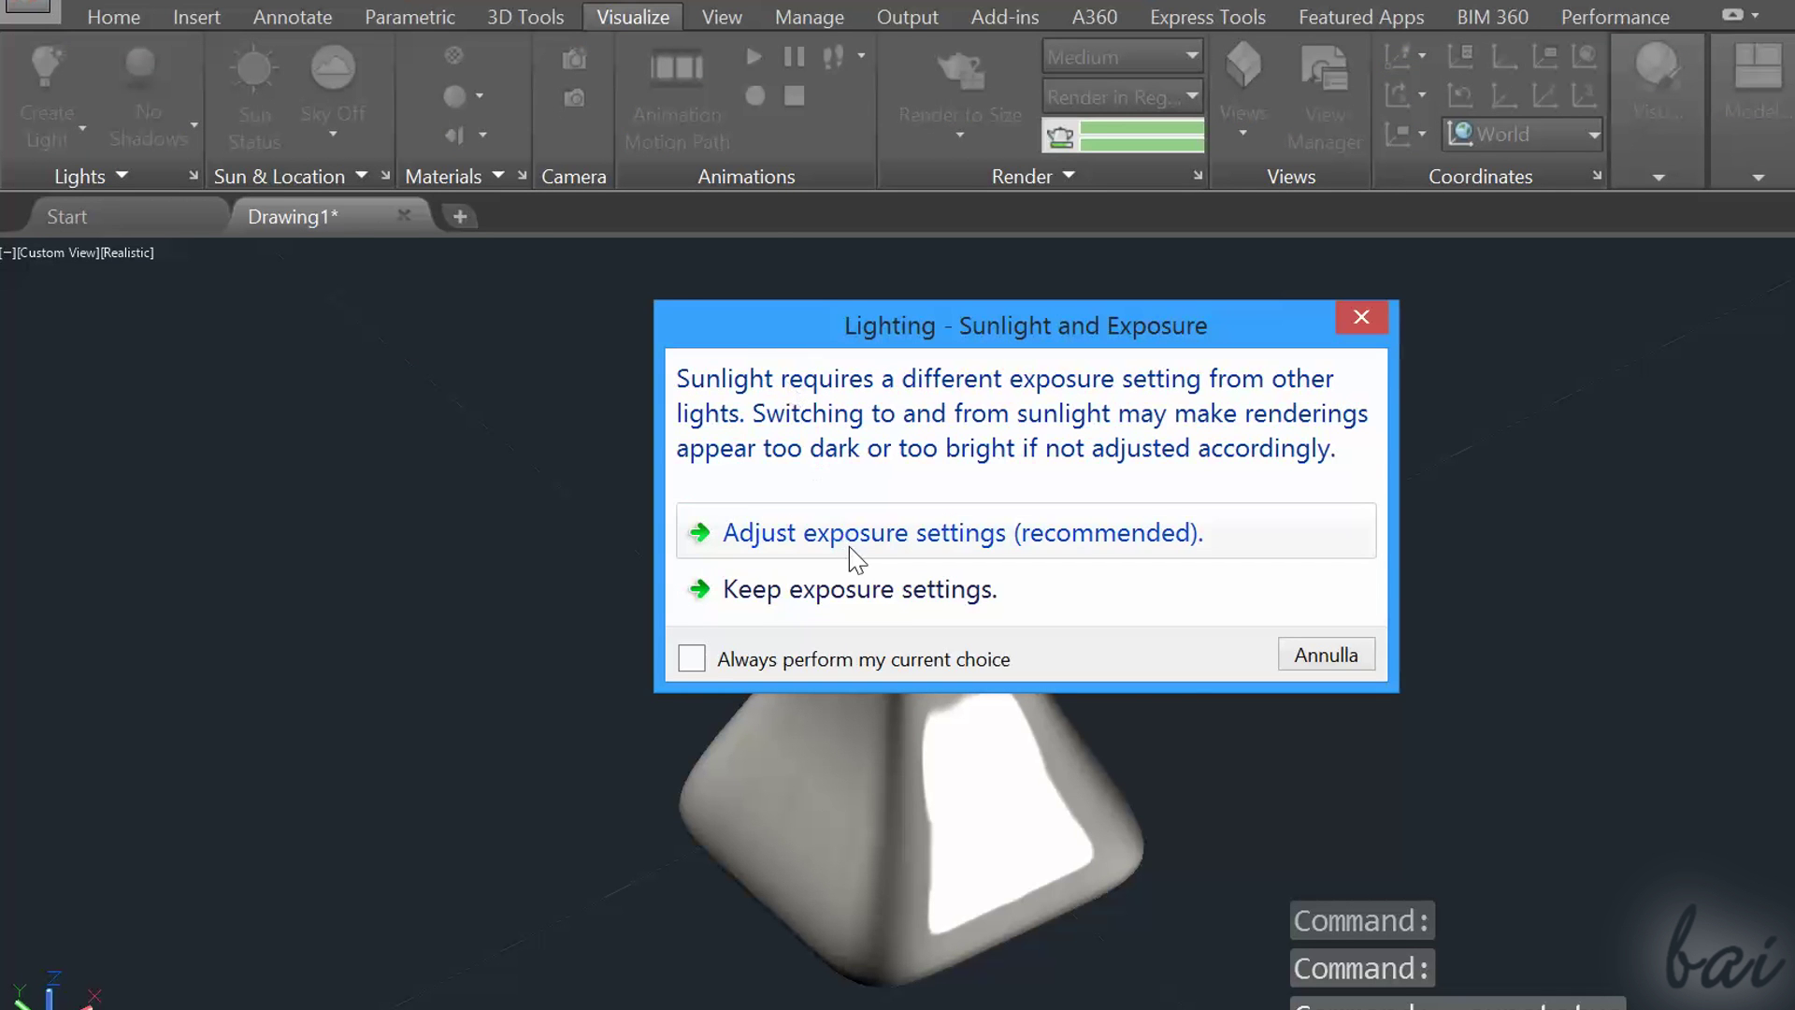
Step: Adjust exposure for sunlight, turn the environment on, and set exposure 7.3 and white balance 5905
{"action": "left_click", "coordinate": [860, 541]}
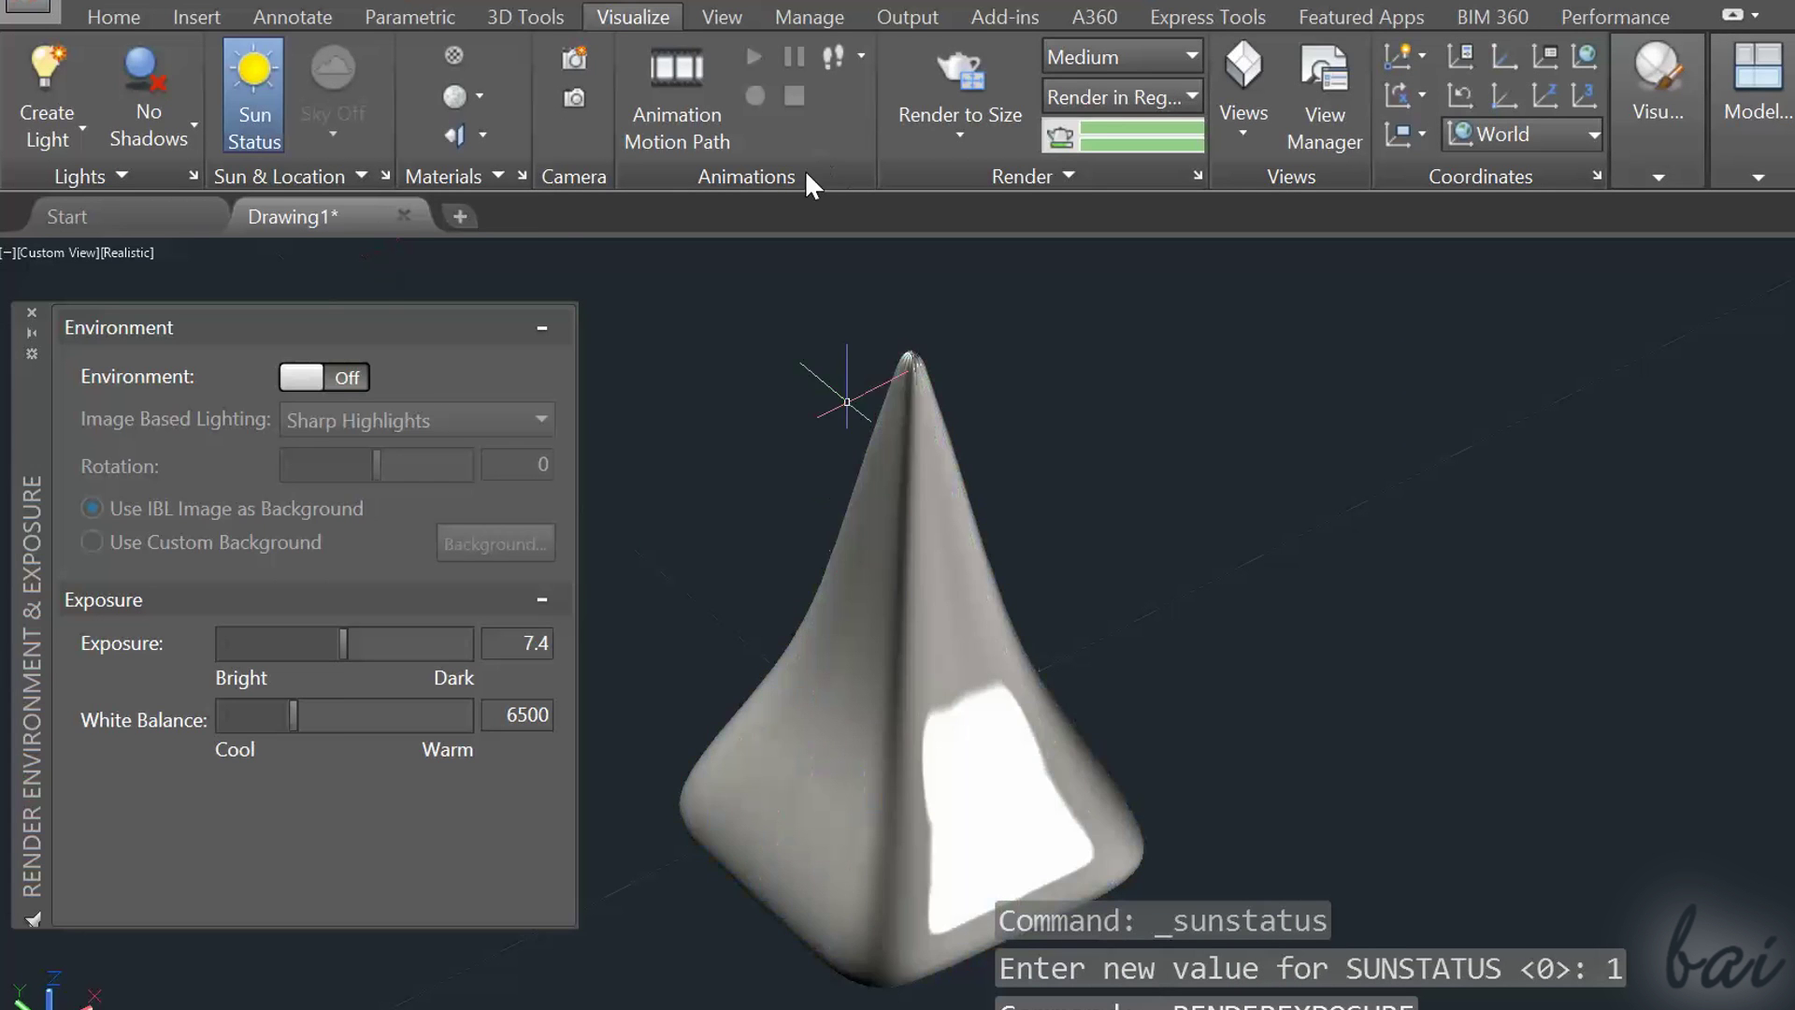
{"action": "left_click", "coordinate": [311, 379]}
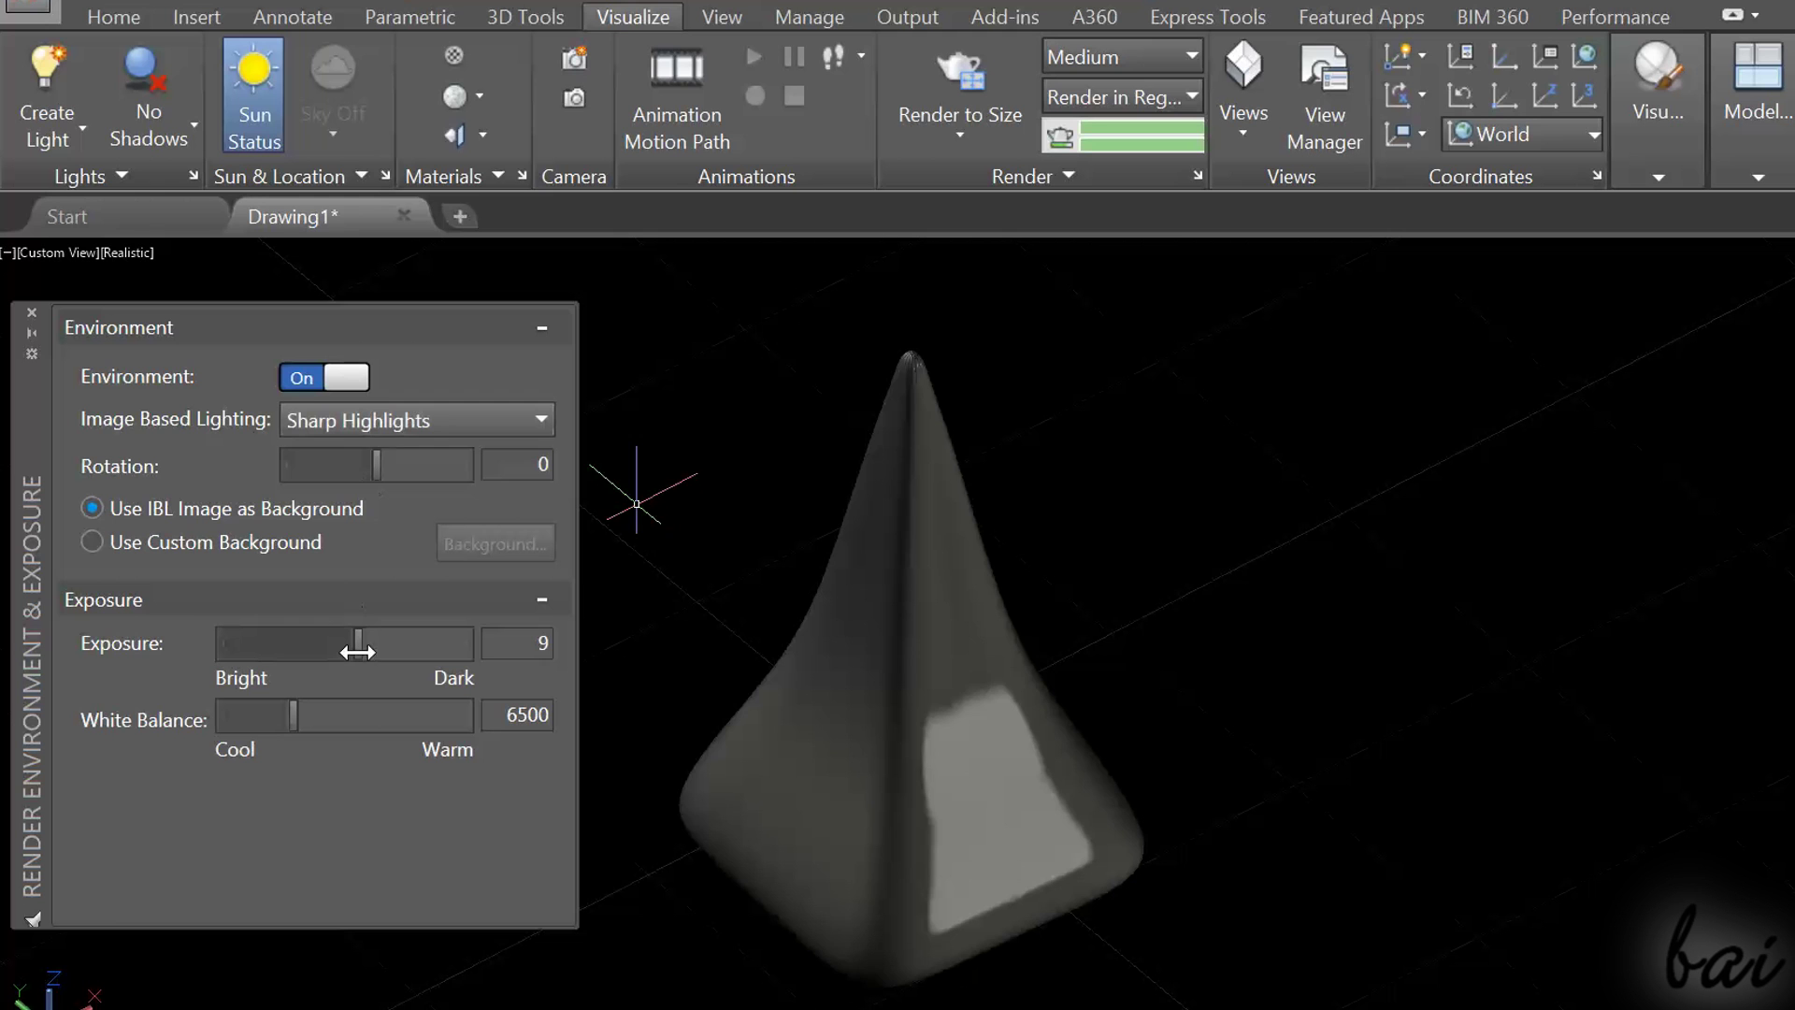
{"action": "left_click_drag", "start_coordinate": [358, 652], "coordinate": [342, 658]}
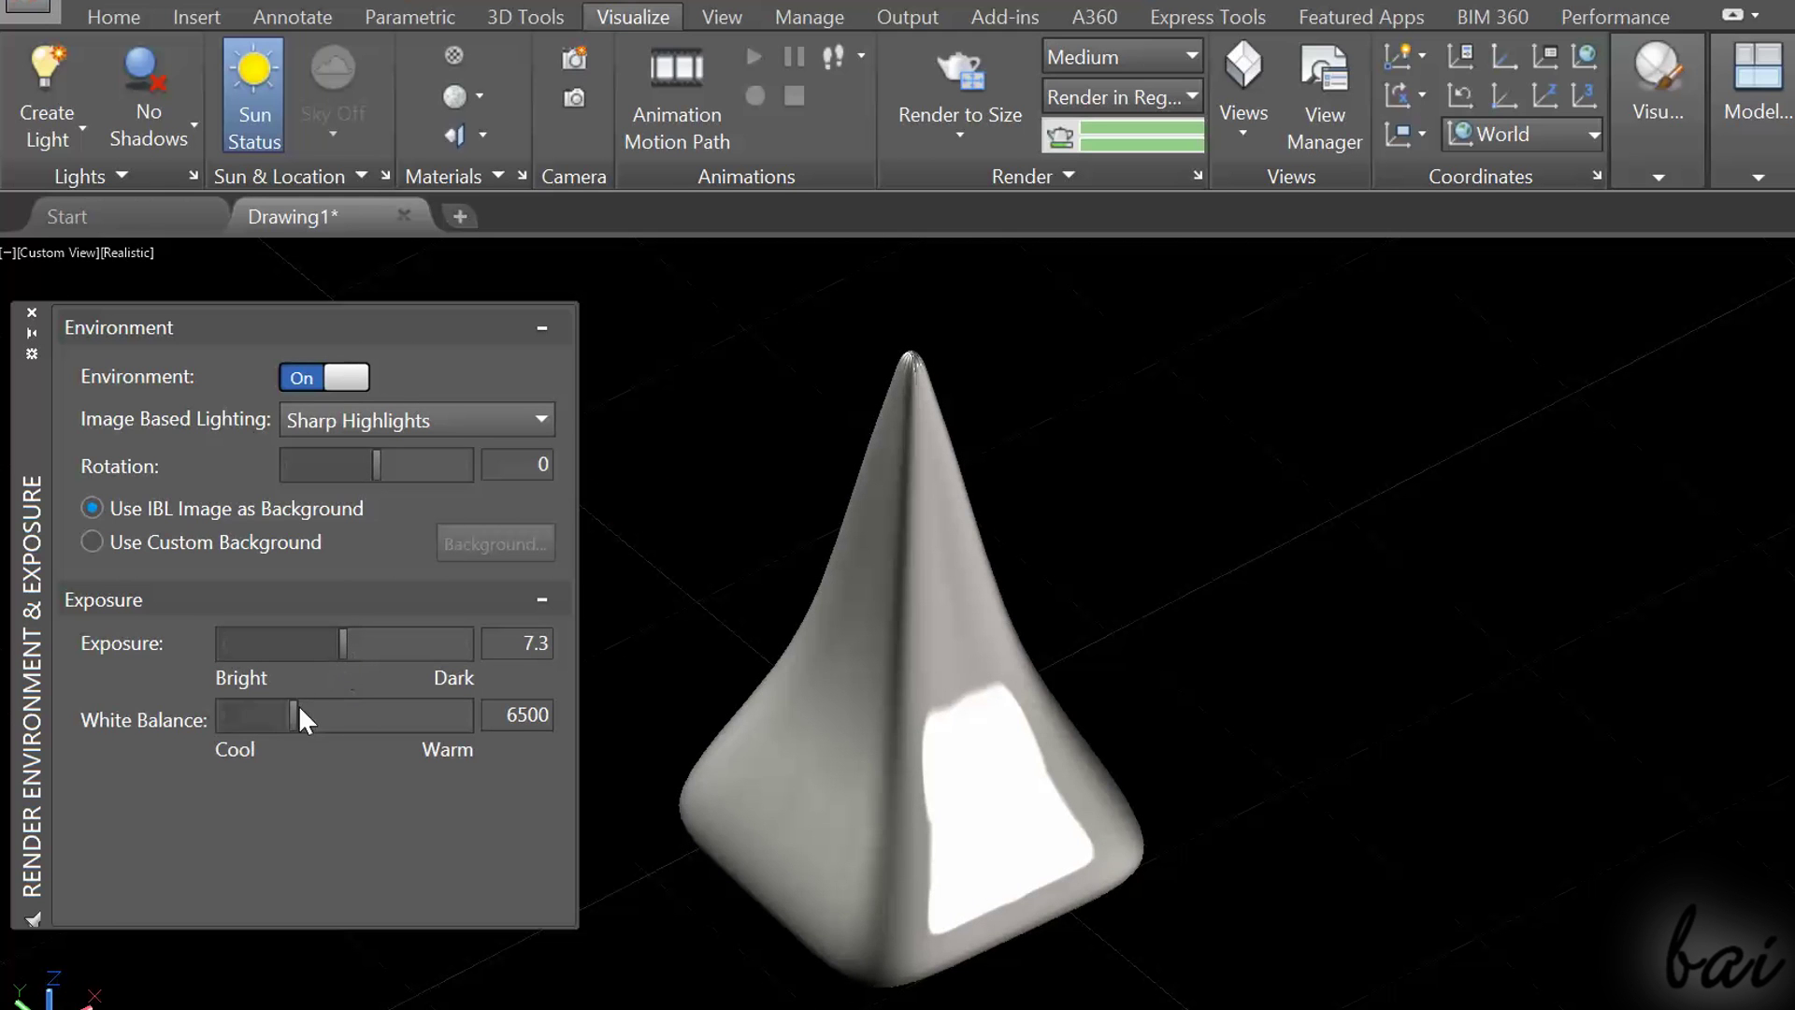
{"action": "left_click_drag", "start_coordinate": [301, 720], "coordinate": [258, 734]}
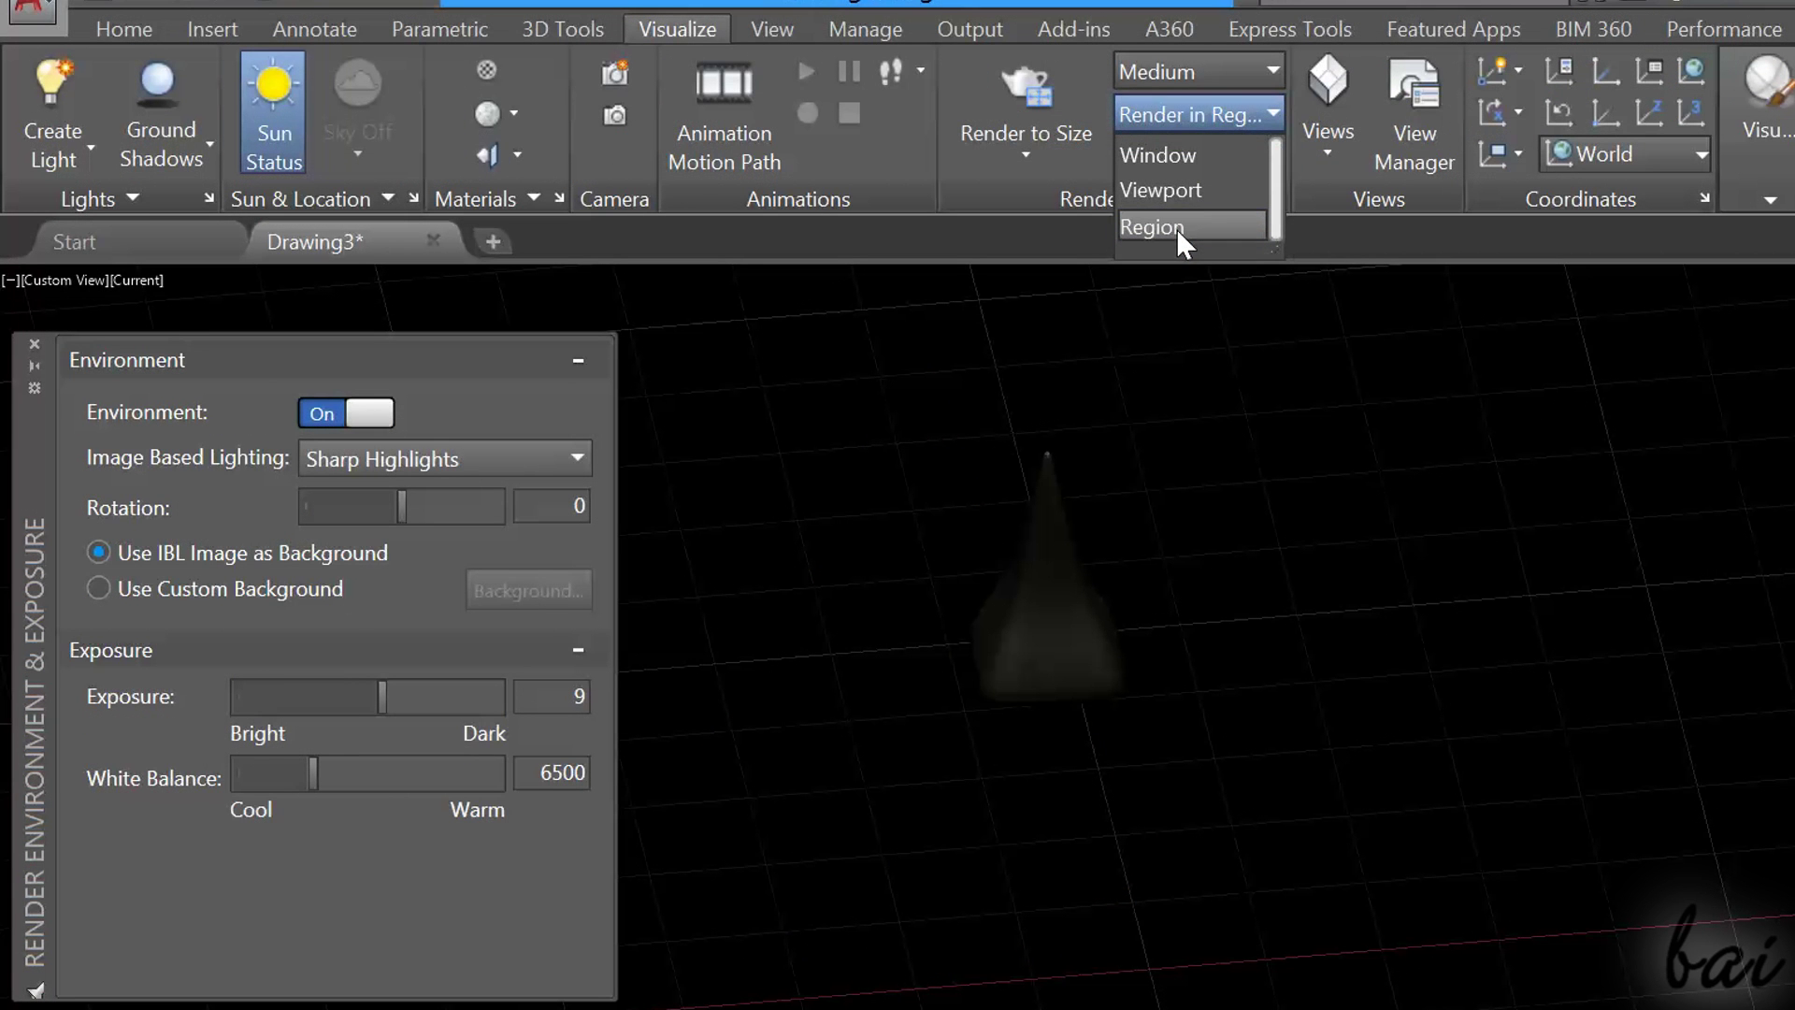
Step: Render a chosen region of the view to check the sunlit lighting
{"action": "left_click", "coordinate": [1176, 228]}
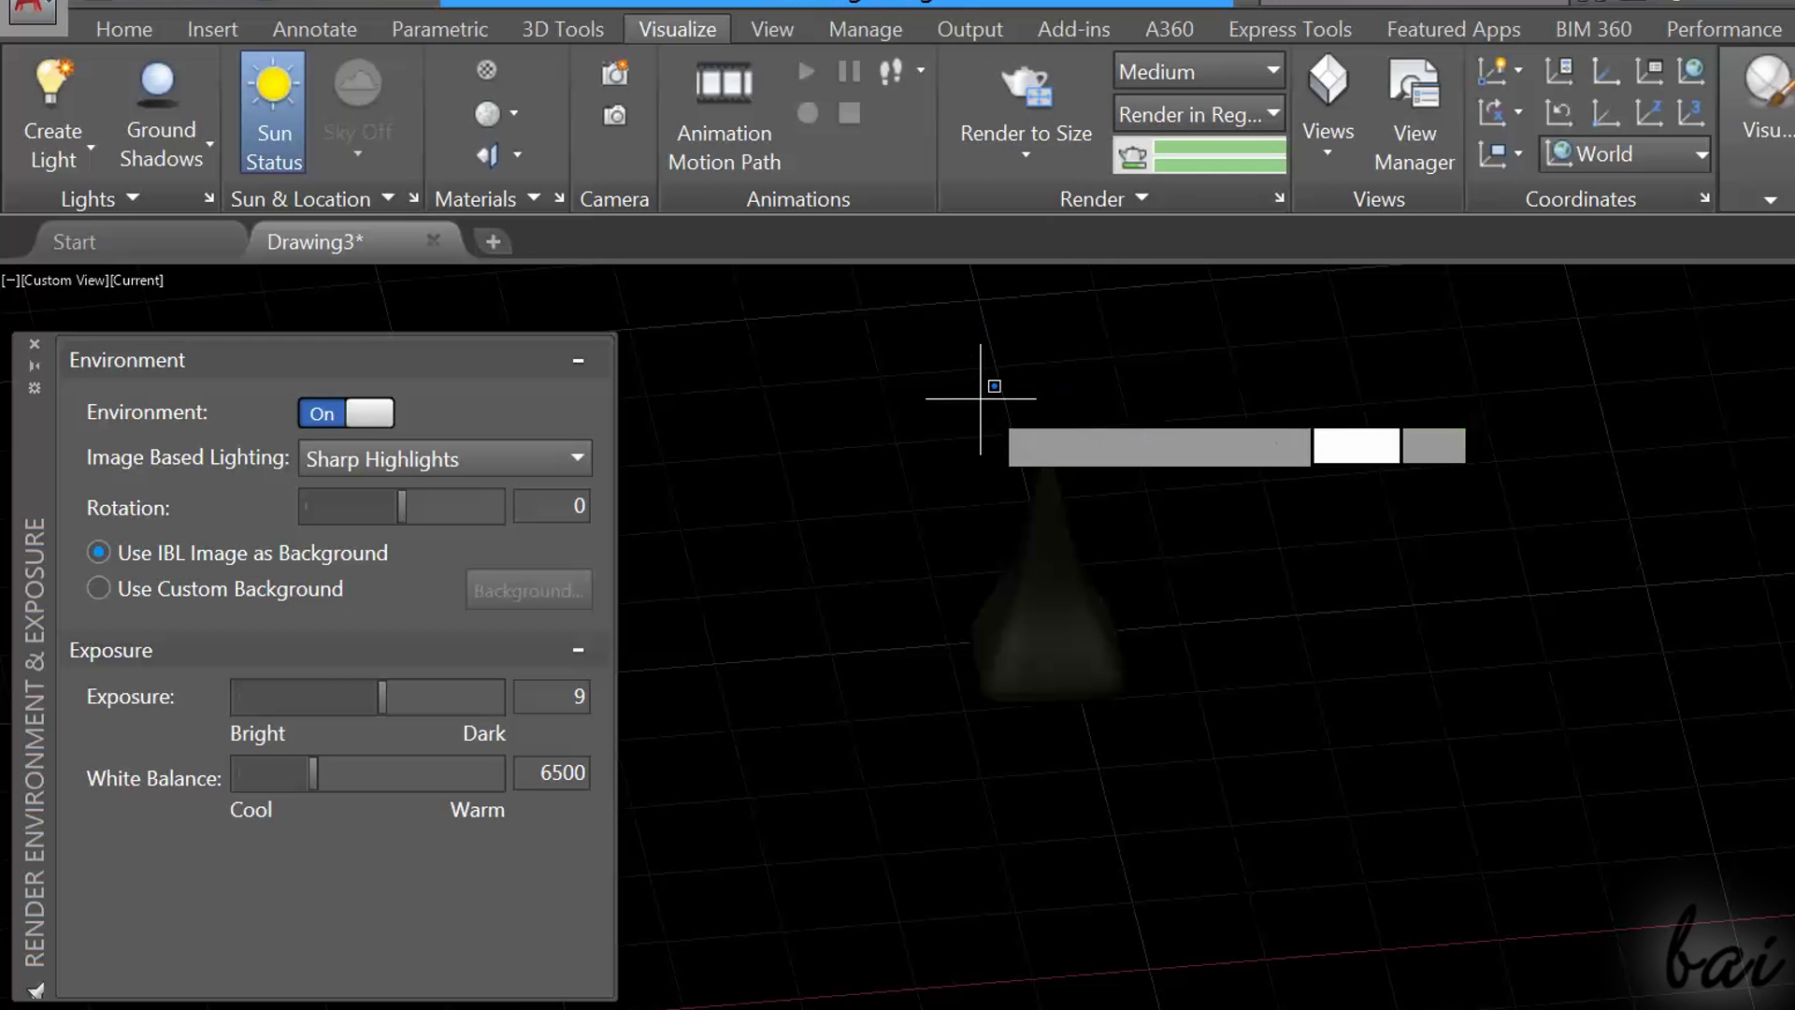
{"action": "left_click", "coordinate": [978, 398]}
{"action": "left_click", "coordinate": [1250, 954]}
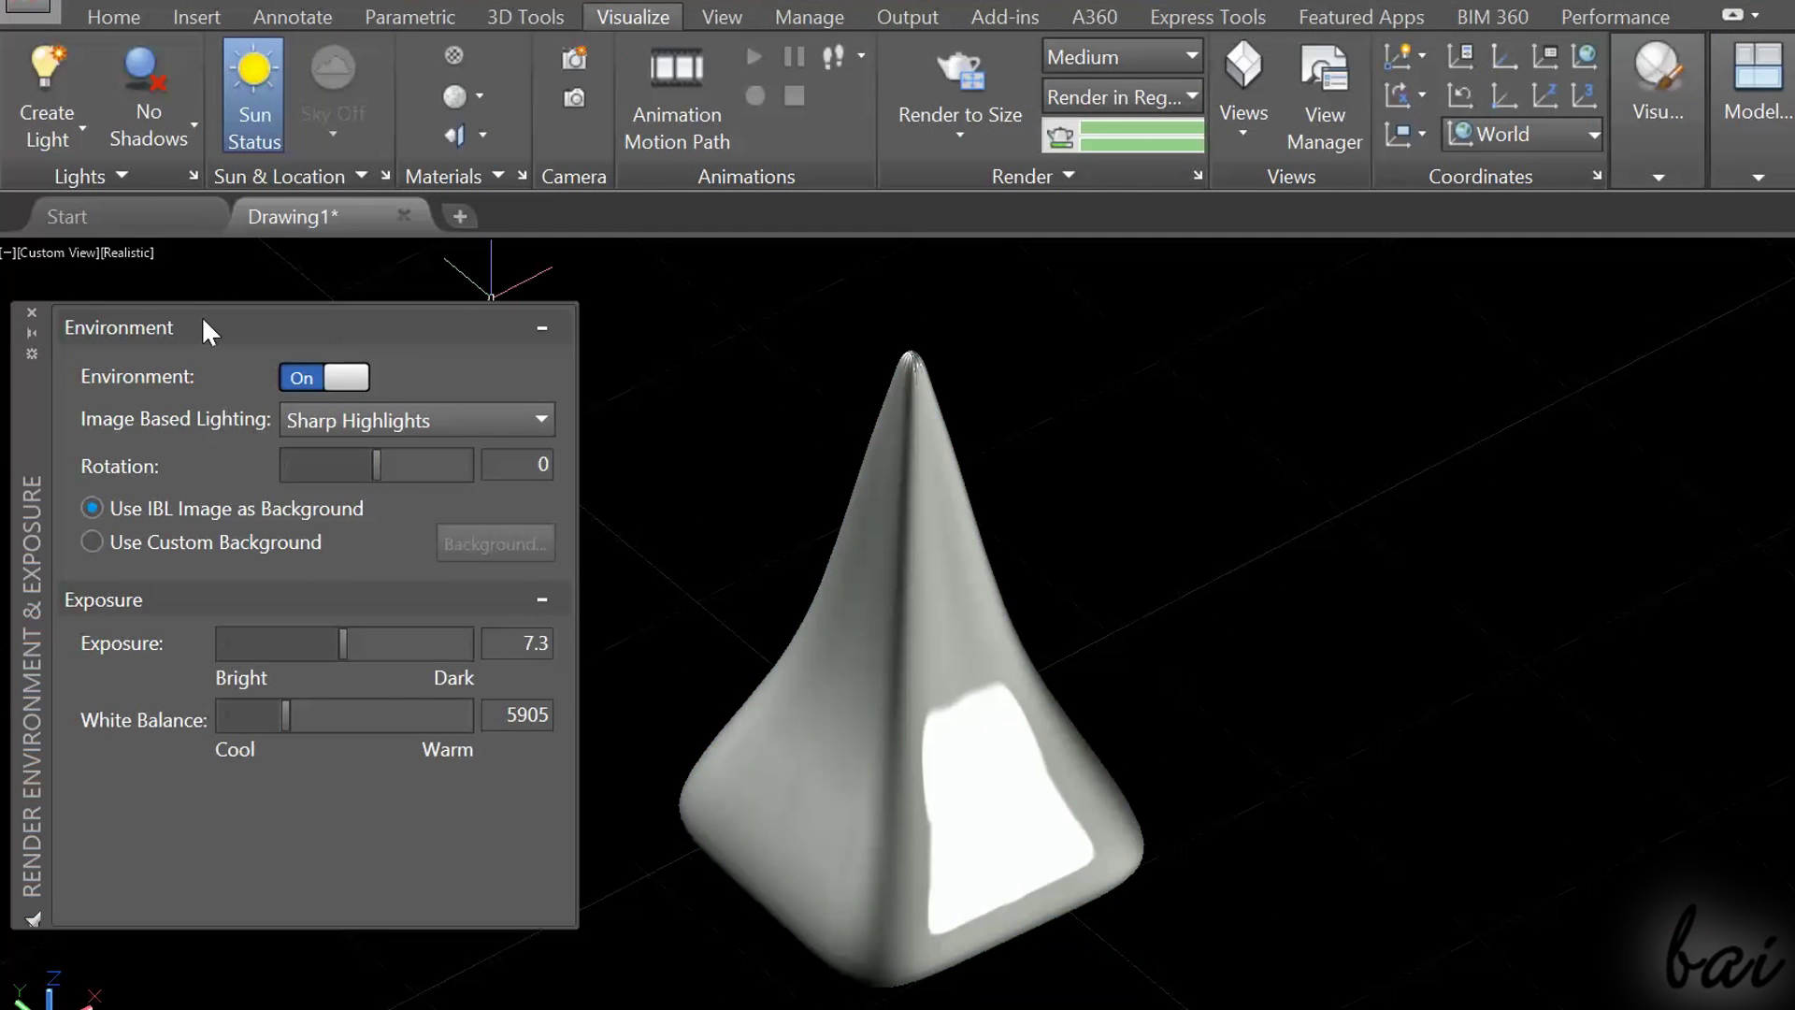
Step: Try the Grid Lights and Cool Light image based lighting presets
{"action": "left_click", "coordinate": [439, 425]}
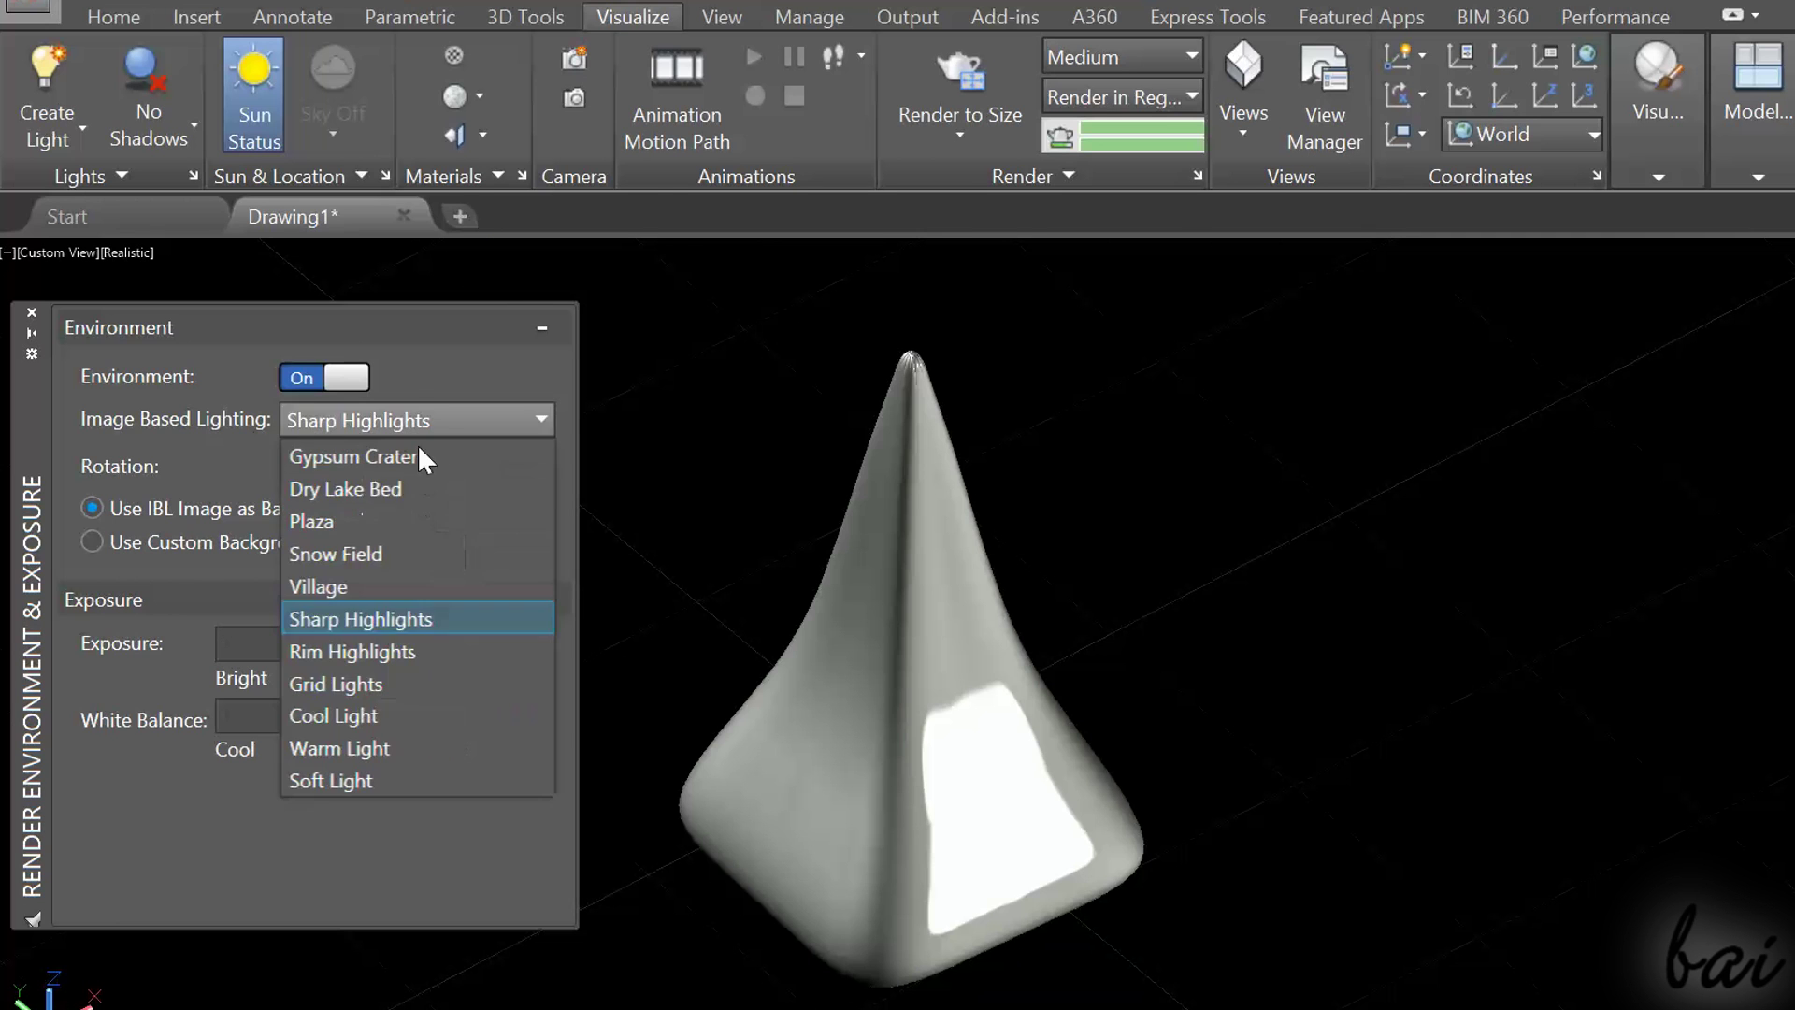
{"action": "left_click", "coordinate": [411, 678]}
{"action": "left_click", "coordinate": [396, 419]}
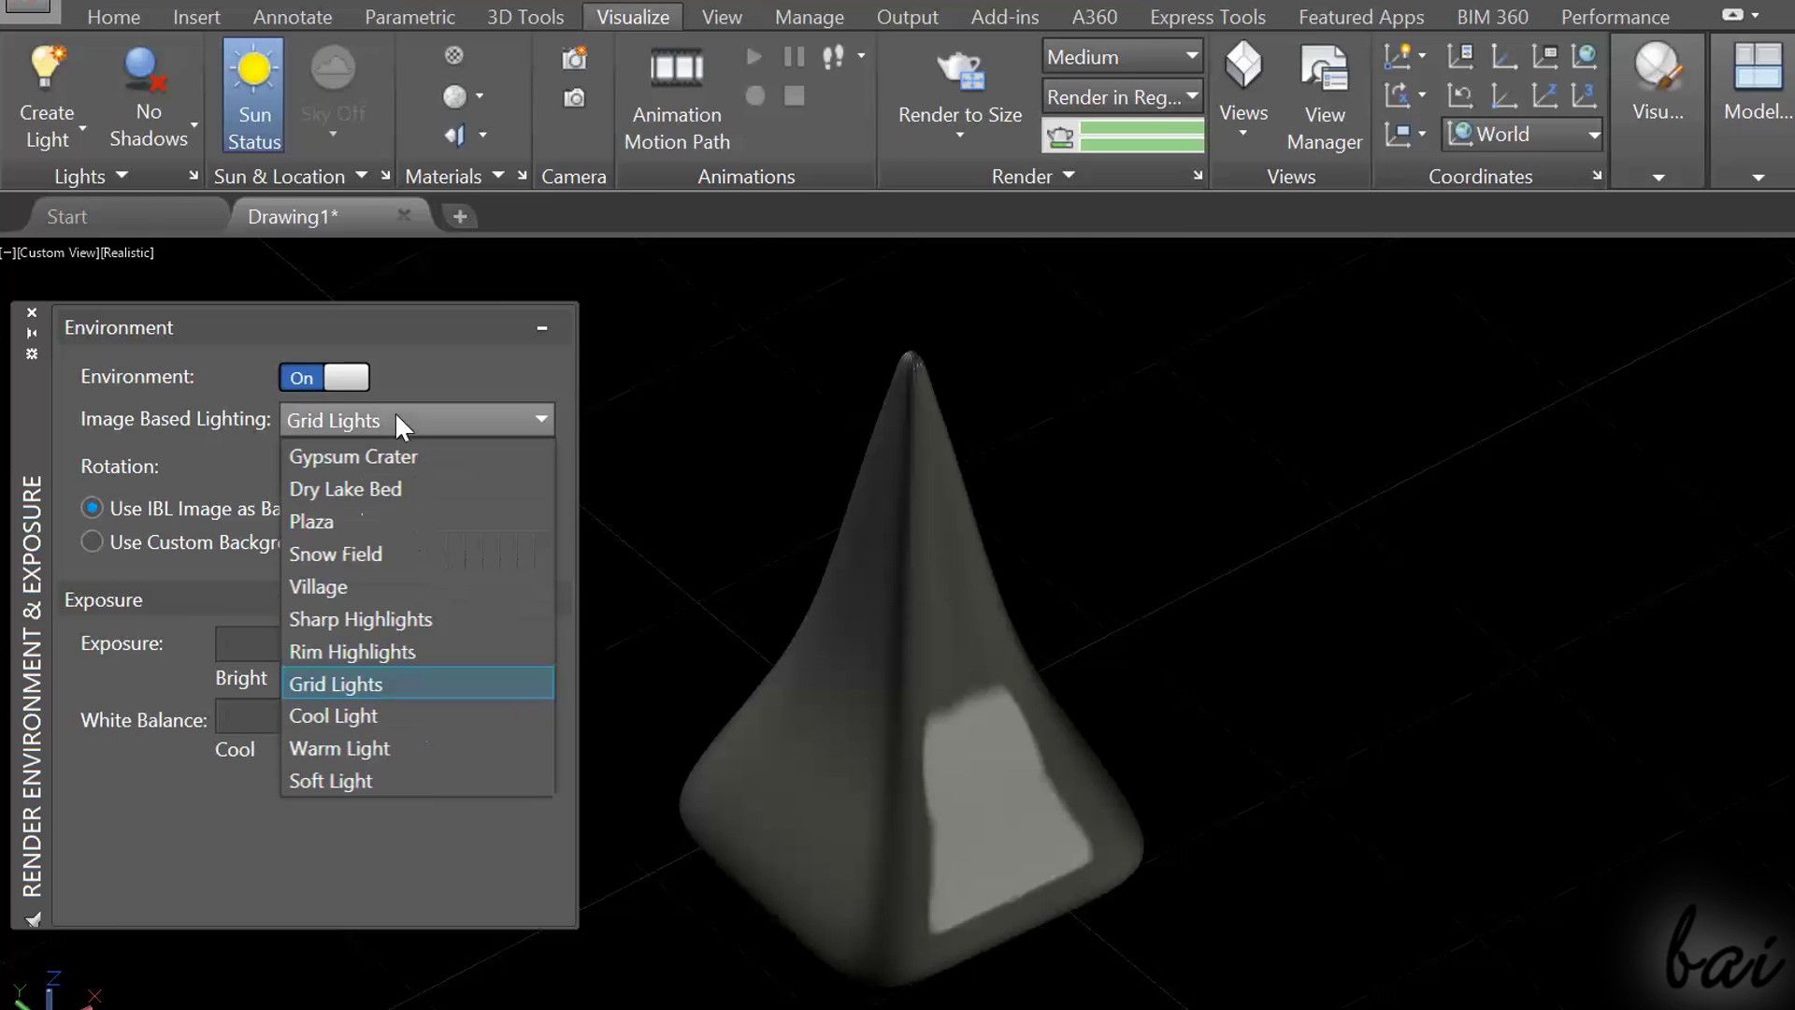
{"action": "left_click", "coordinate": [378, 714]}
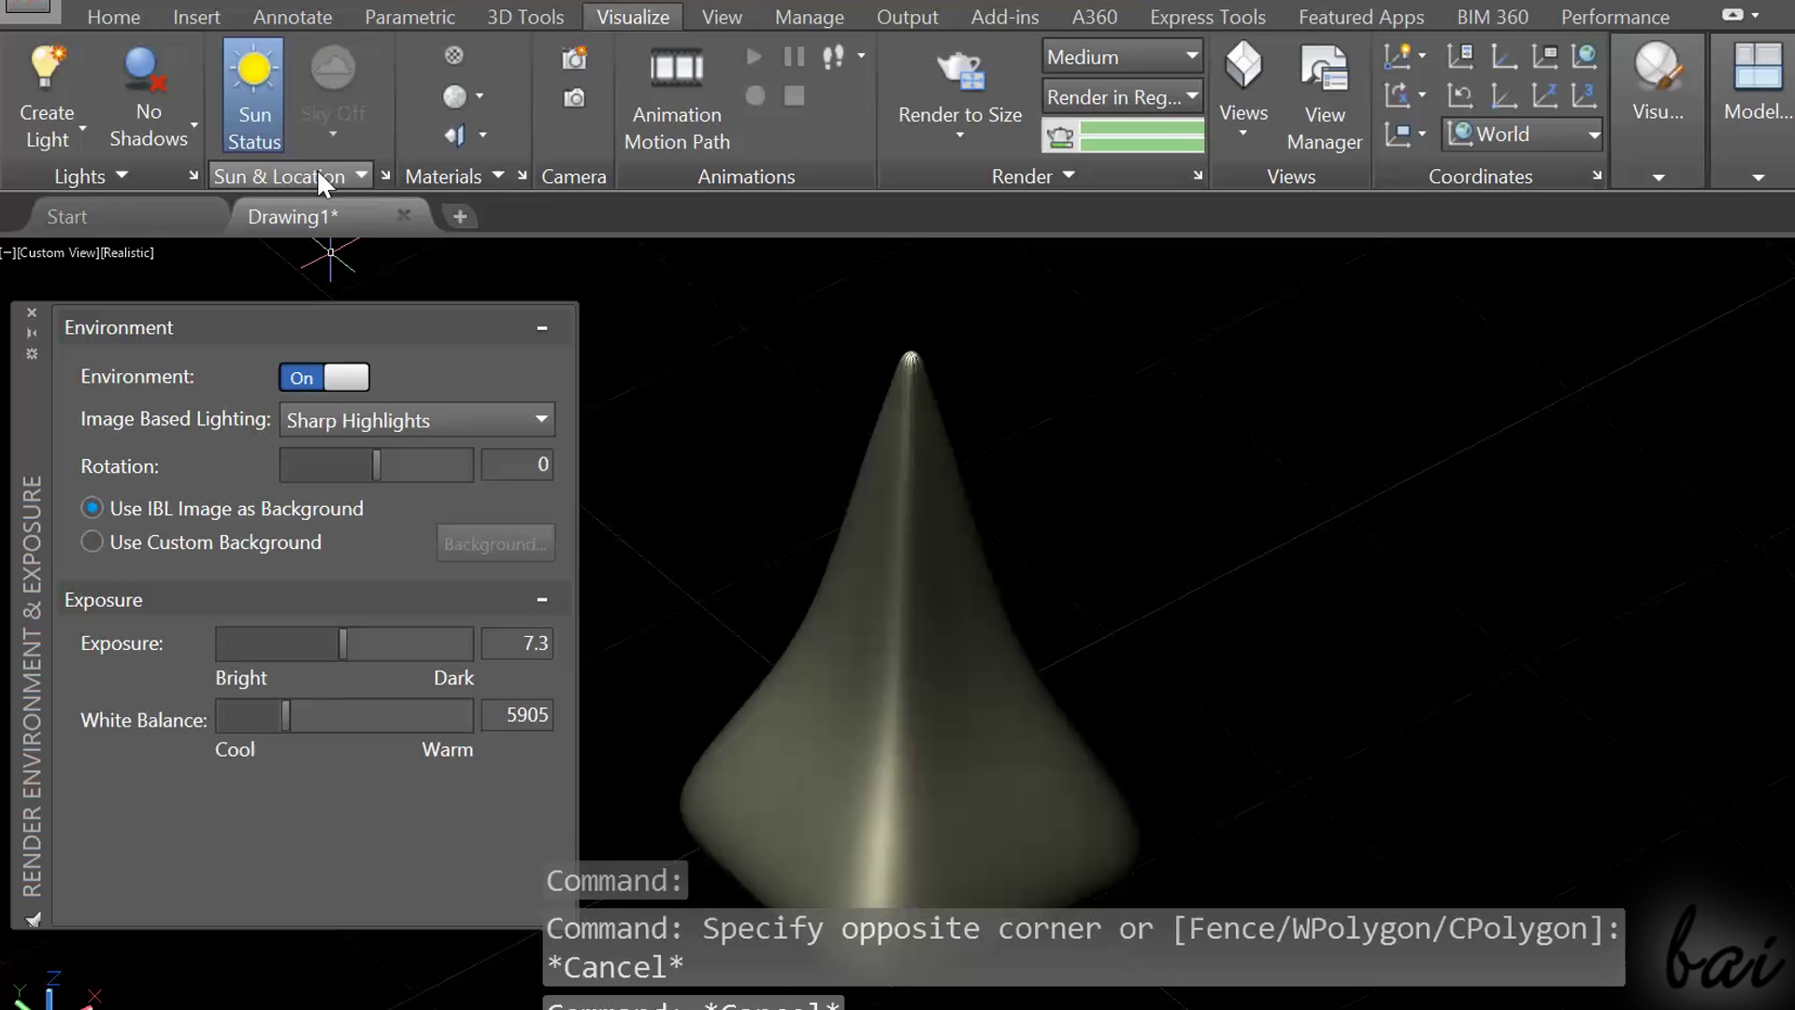
Step: Move the sun date later in the year to 14/06/2016
{"action": "left_click", "coordinate": [319, 176]}
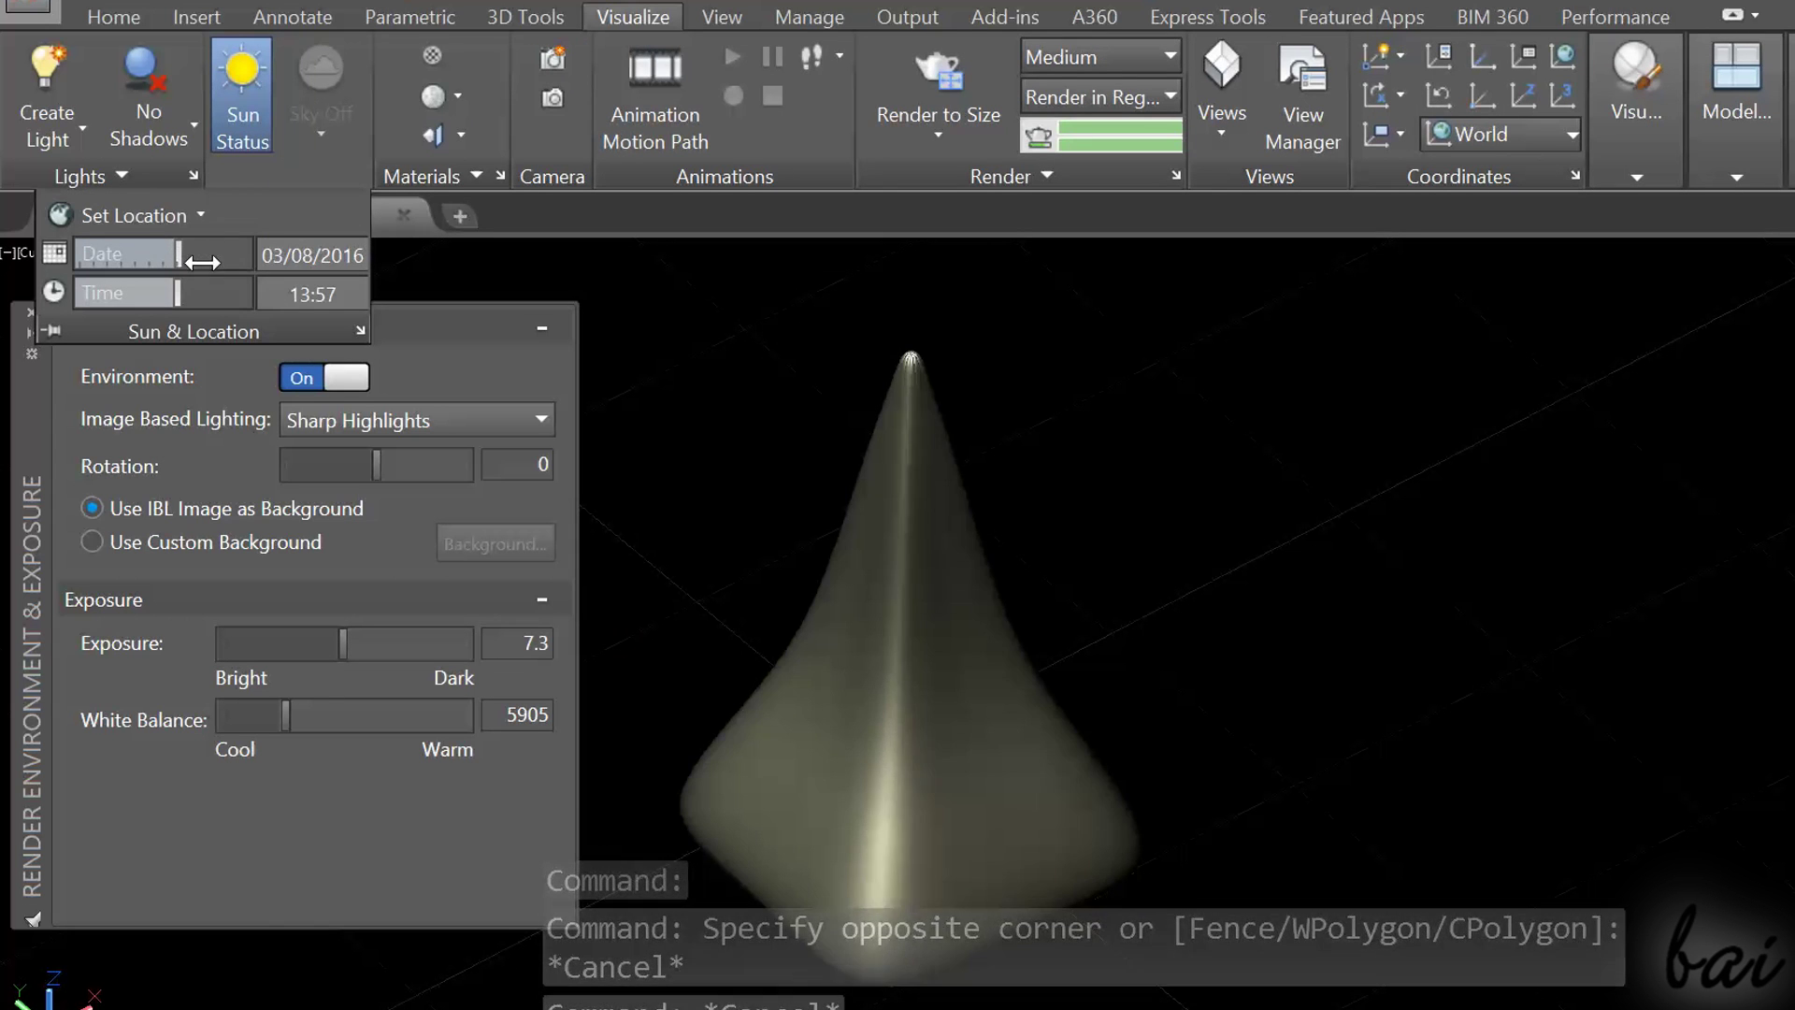
{"action": "left_click_drag", "start_coordinate": [202, 261], "coordinate": [108, 282]}
{"action": "left_click_drag", "start_coordinate": [234, 254], "coordinate": [168, 256]}
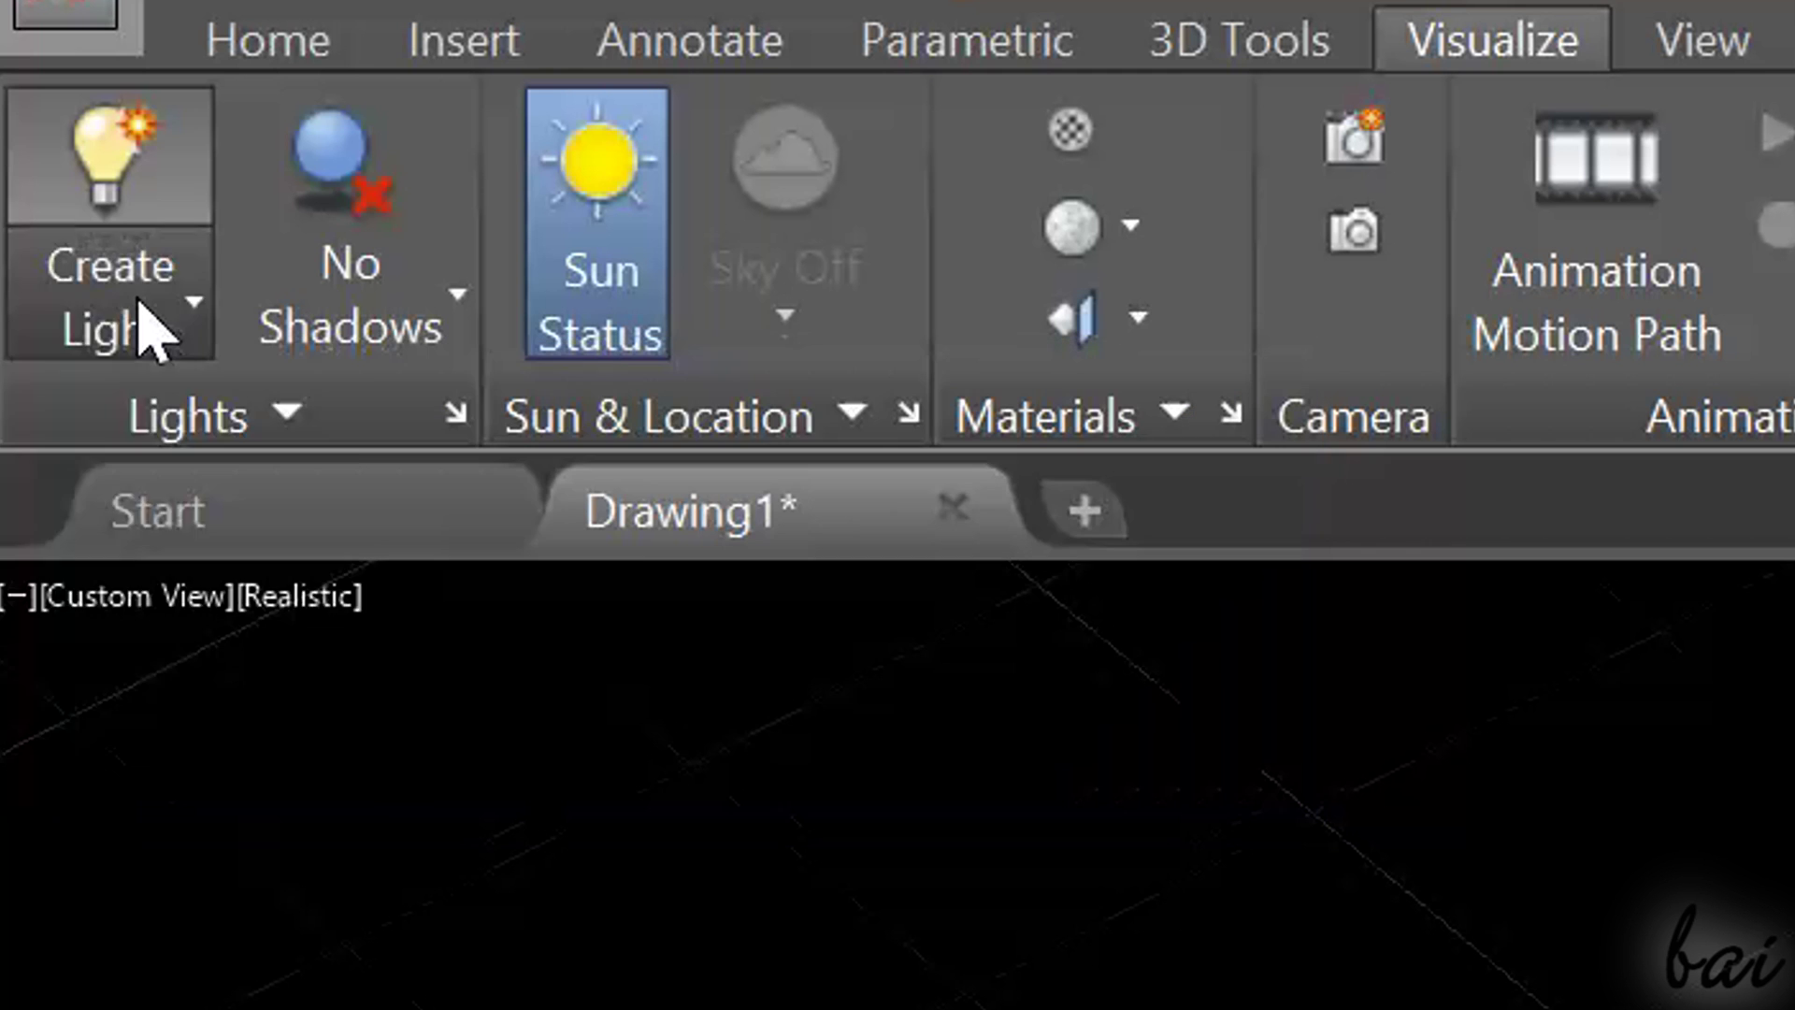
Step: Create a point light placed near the pyramid's base
{"action": "left_click", "coordinate": [140, 320]}
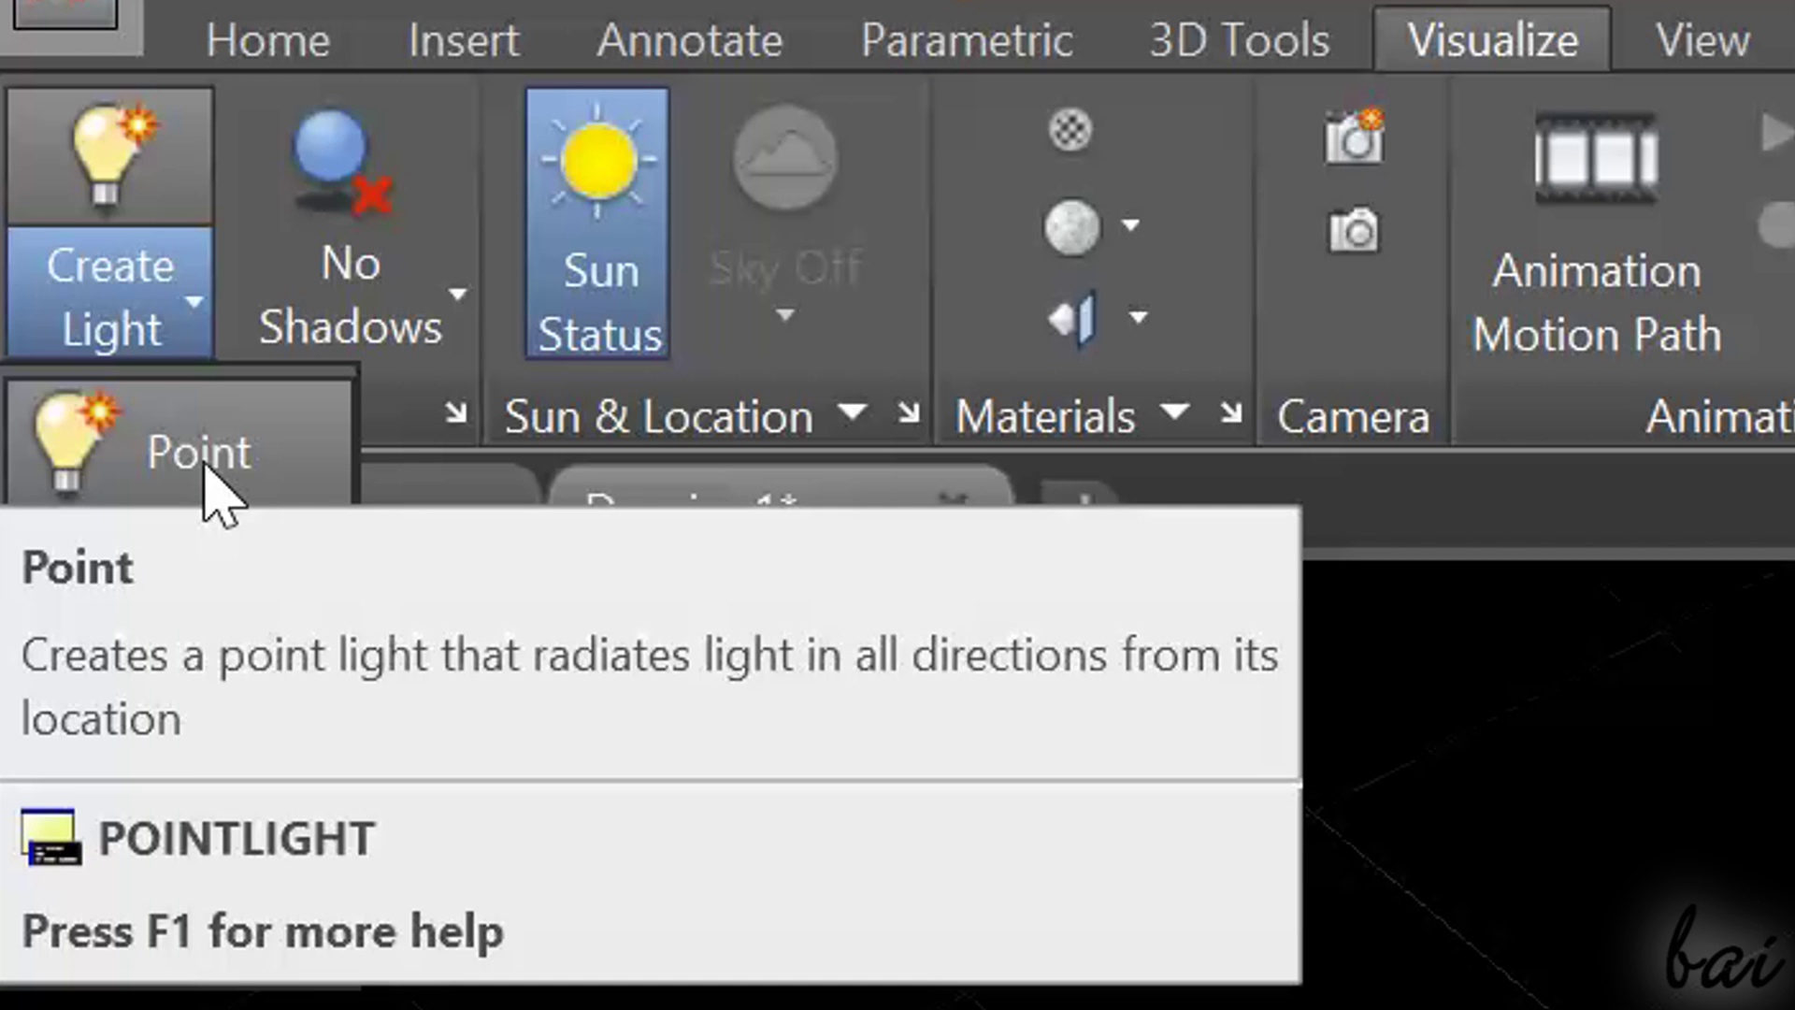
{"action": "left_click", "coordinate": [211, 486]}
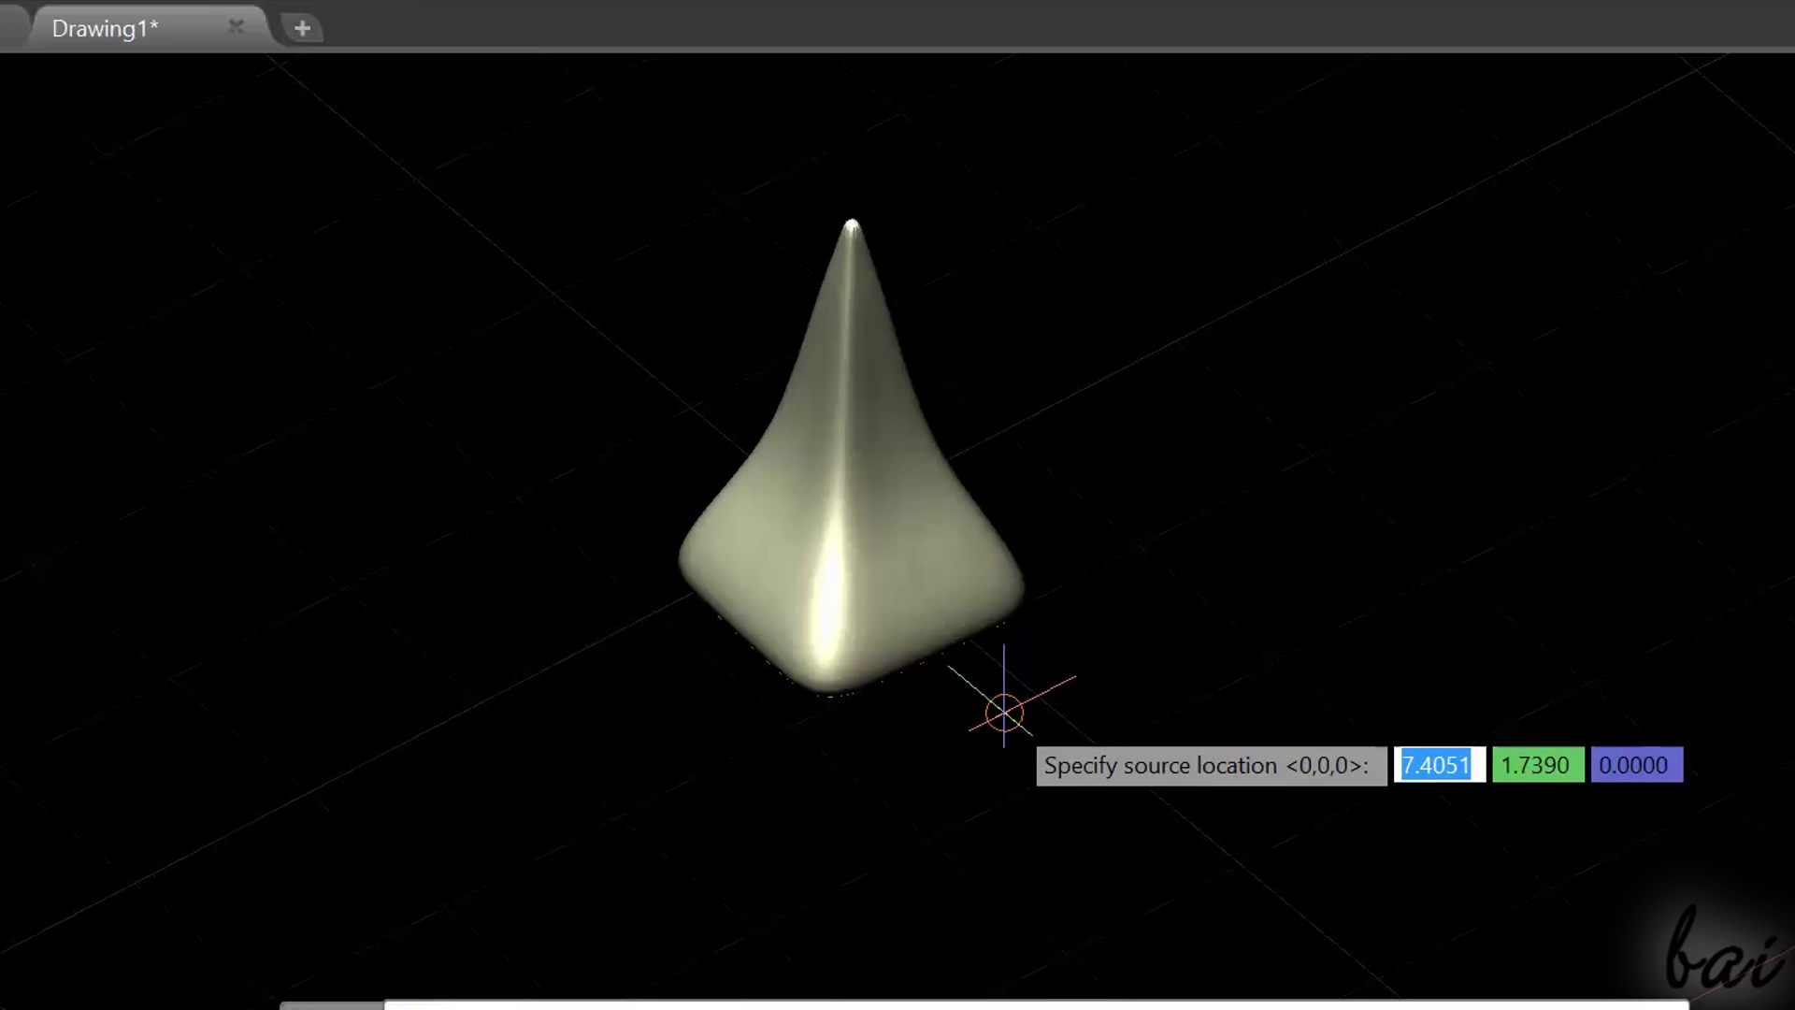
{"action": "left_click", "coordinate": [1004, 712]}
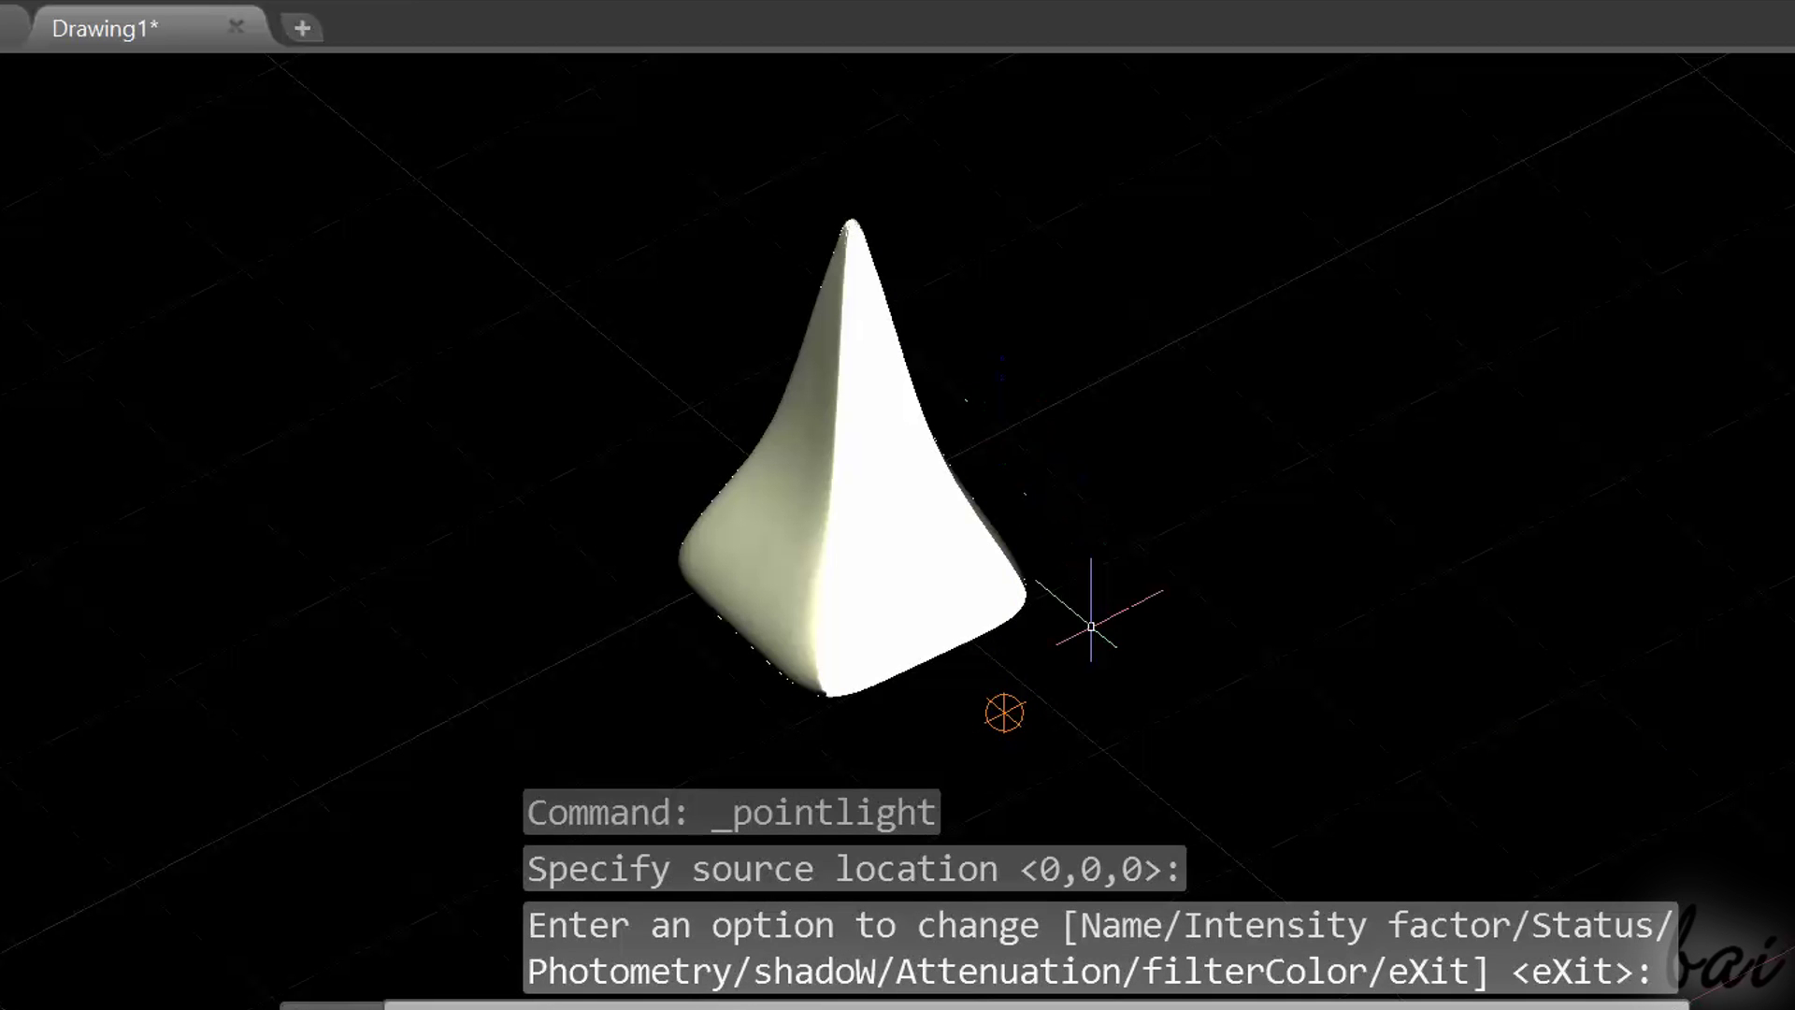
{"action": "scroll", "coordinate": [1035, 805], "scroll_direction": "up", "scroll_amount": 2}
{"action": "scroll", "coordinate": [993, 660], "scroll_direction": "down", "scroll_amount": 1}
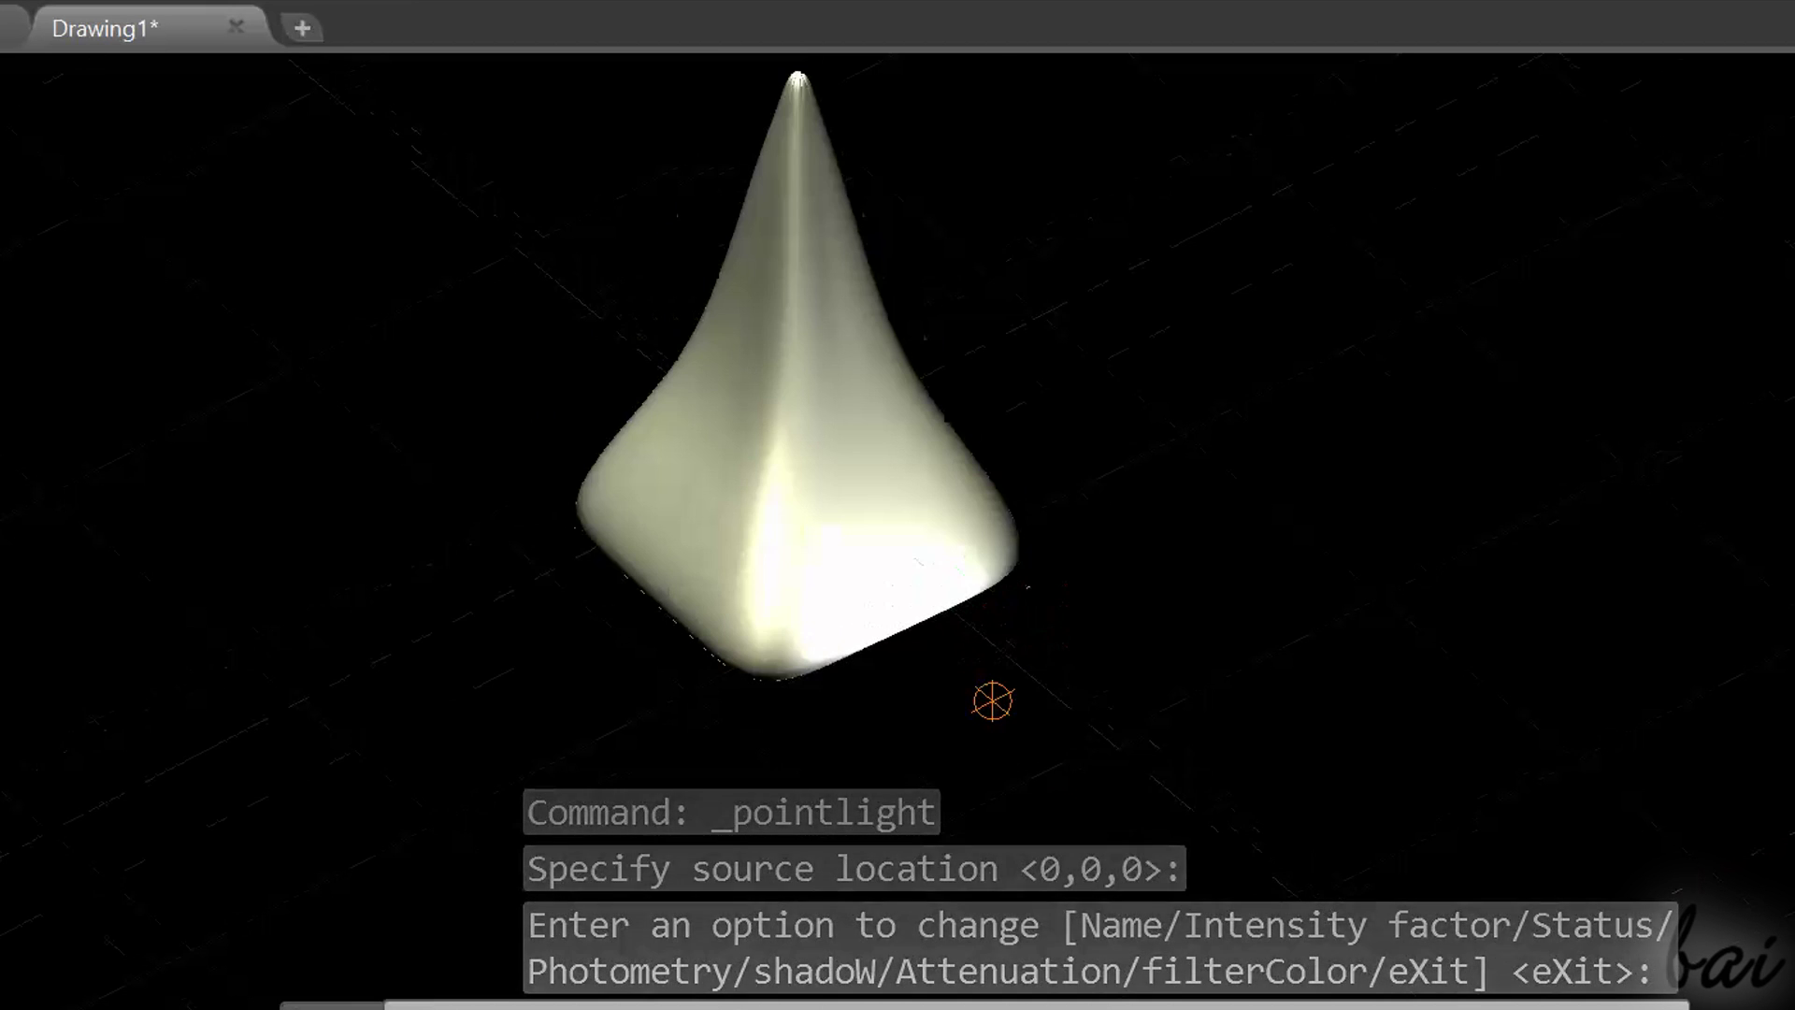
{"action": "scroll", "coordinate": [899, 121], "scroll_direction": "down", "scroll_amount": 1}
{"action": "scroll", "coordinate": [888, 140], "scroll_direction": "up", "scroll_amount": 2}
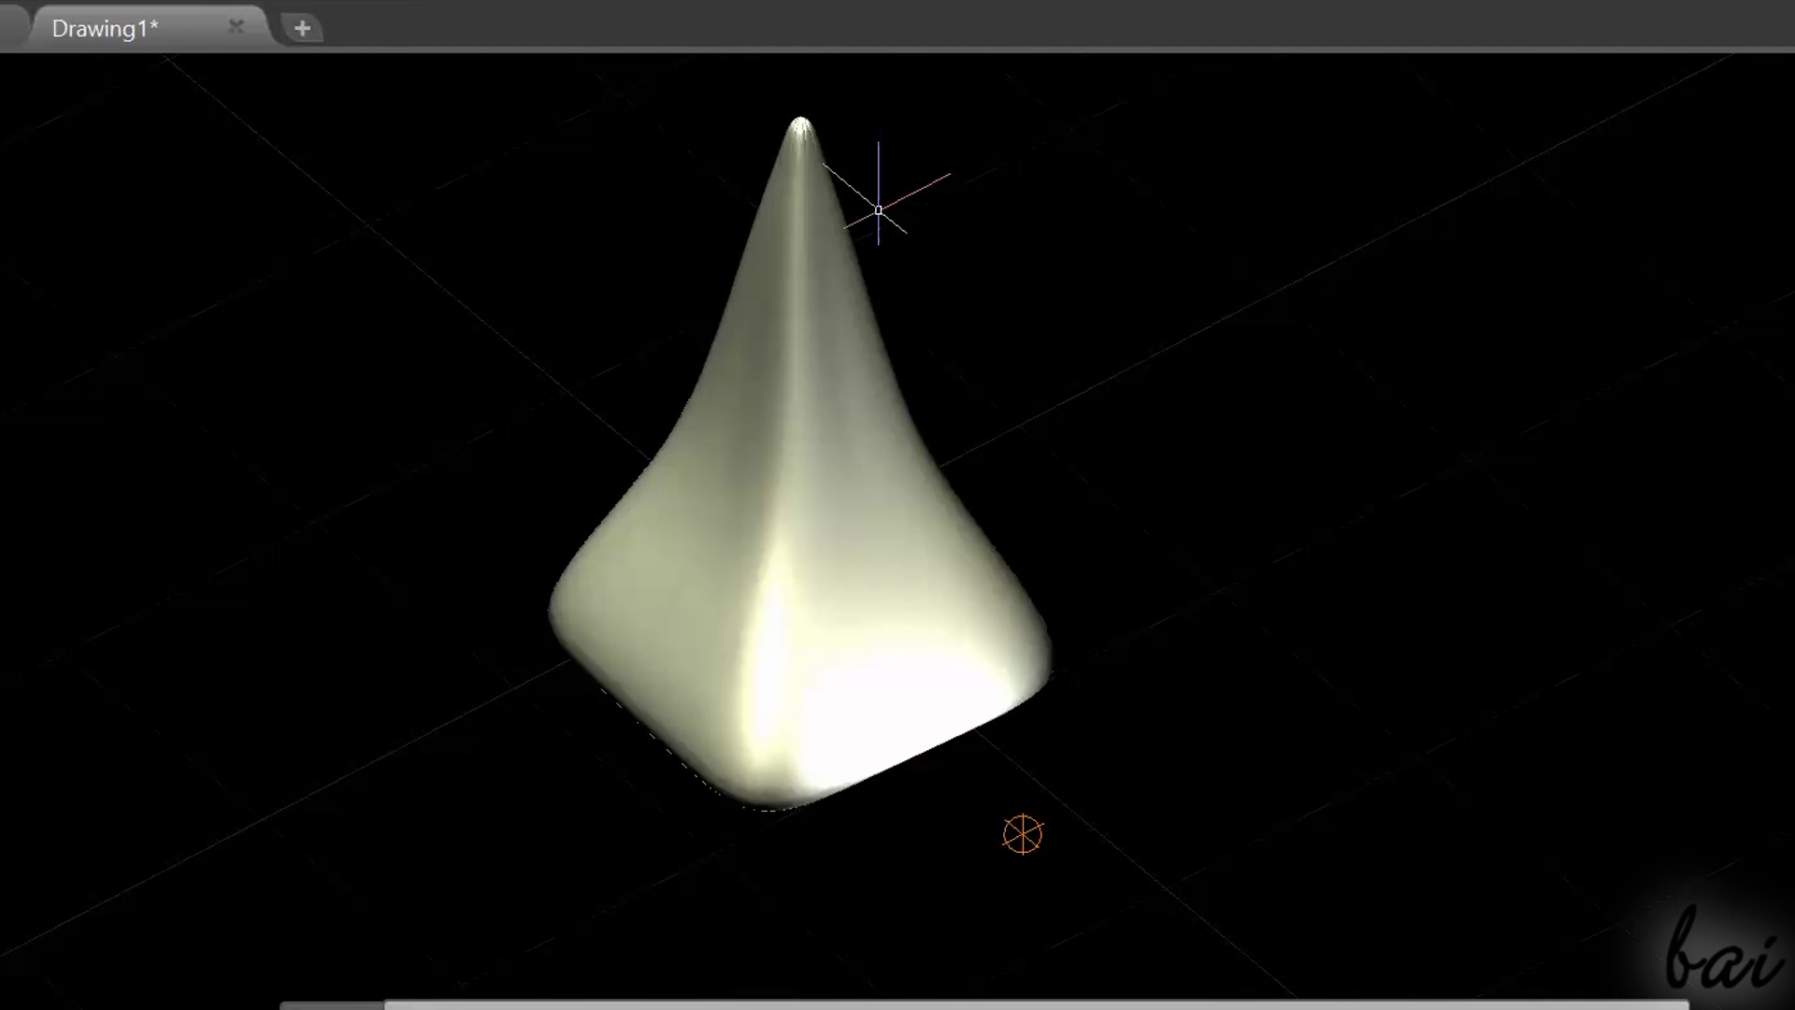
{"action": "key", "text": "Return"}
Step: Move the point light to the pyramid's left and raise the white balance to 6254
{"action": "left_click", "coordinate": [1024, 832]}
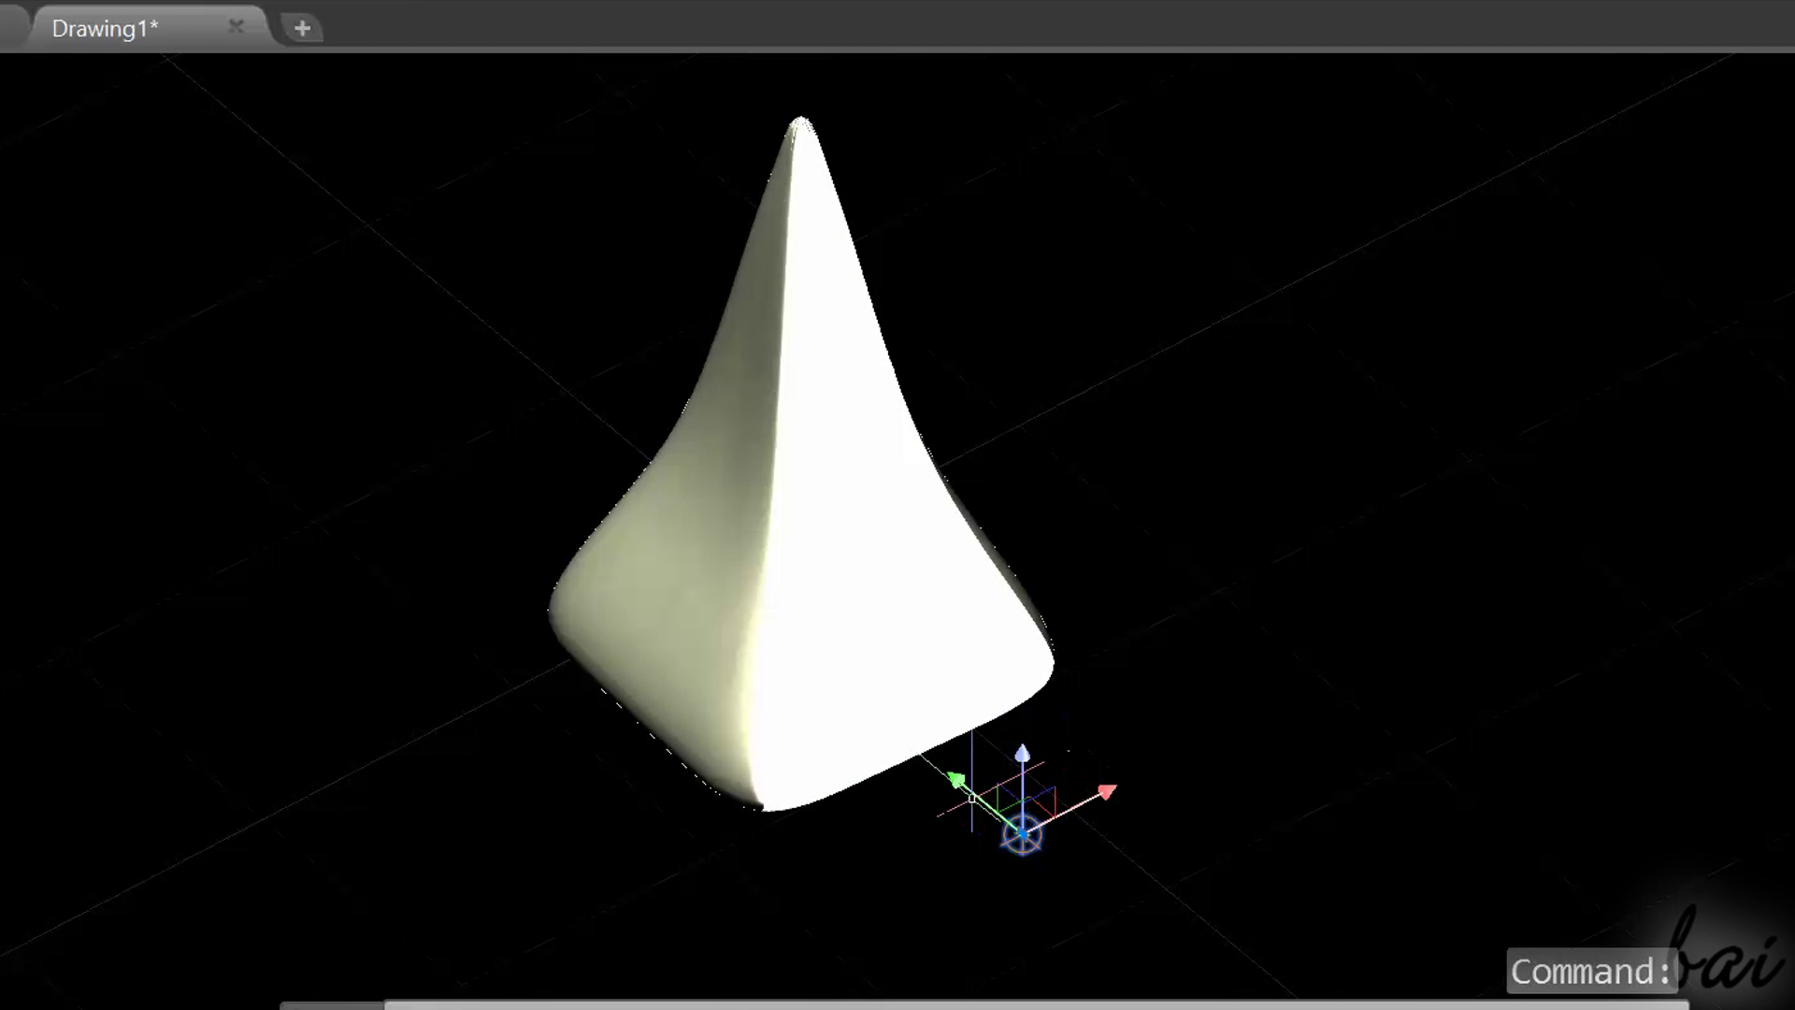
{"action": "left_click", "coordinate": [1023, 832]}
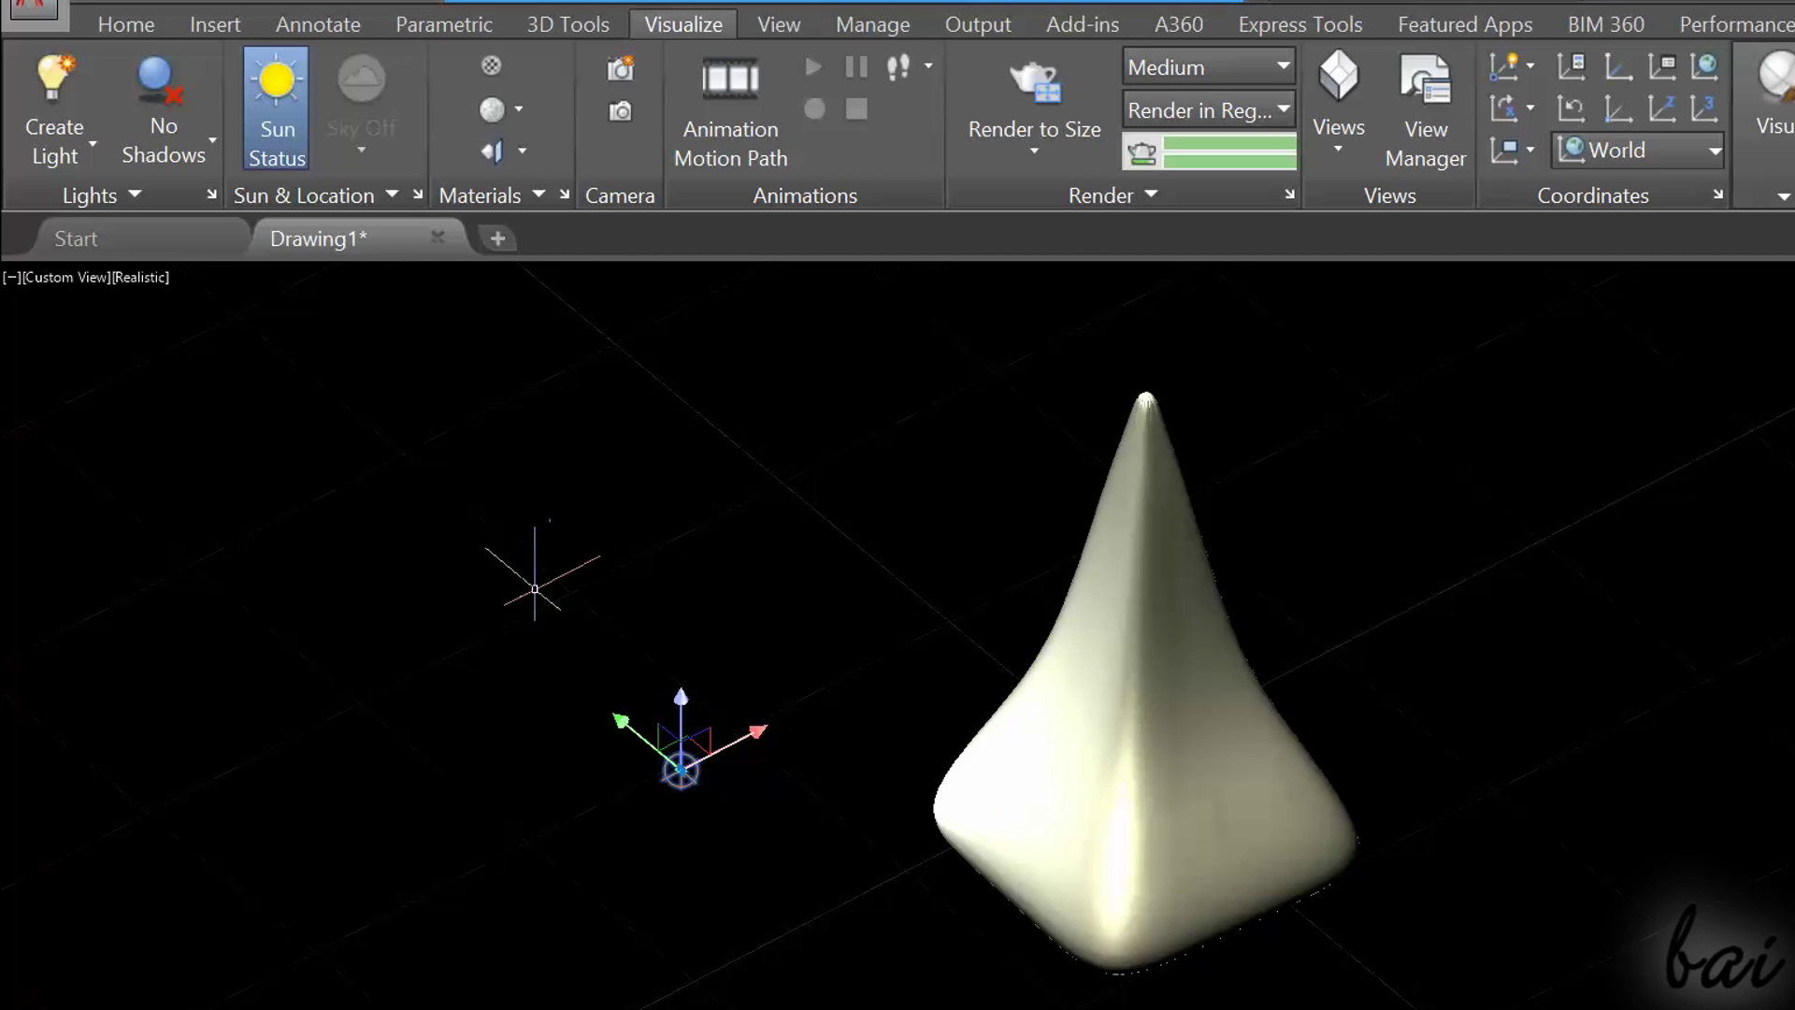
{"action": "left_click", "coordinate": [126, 194]}
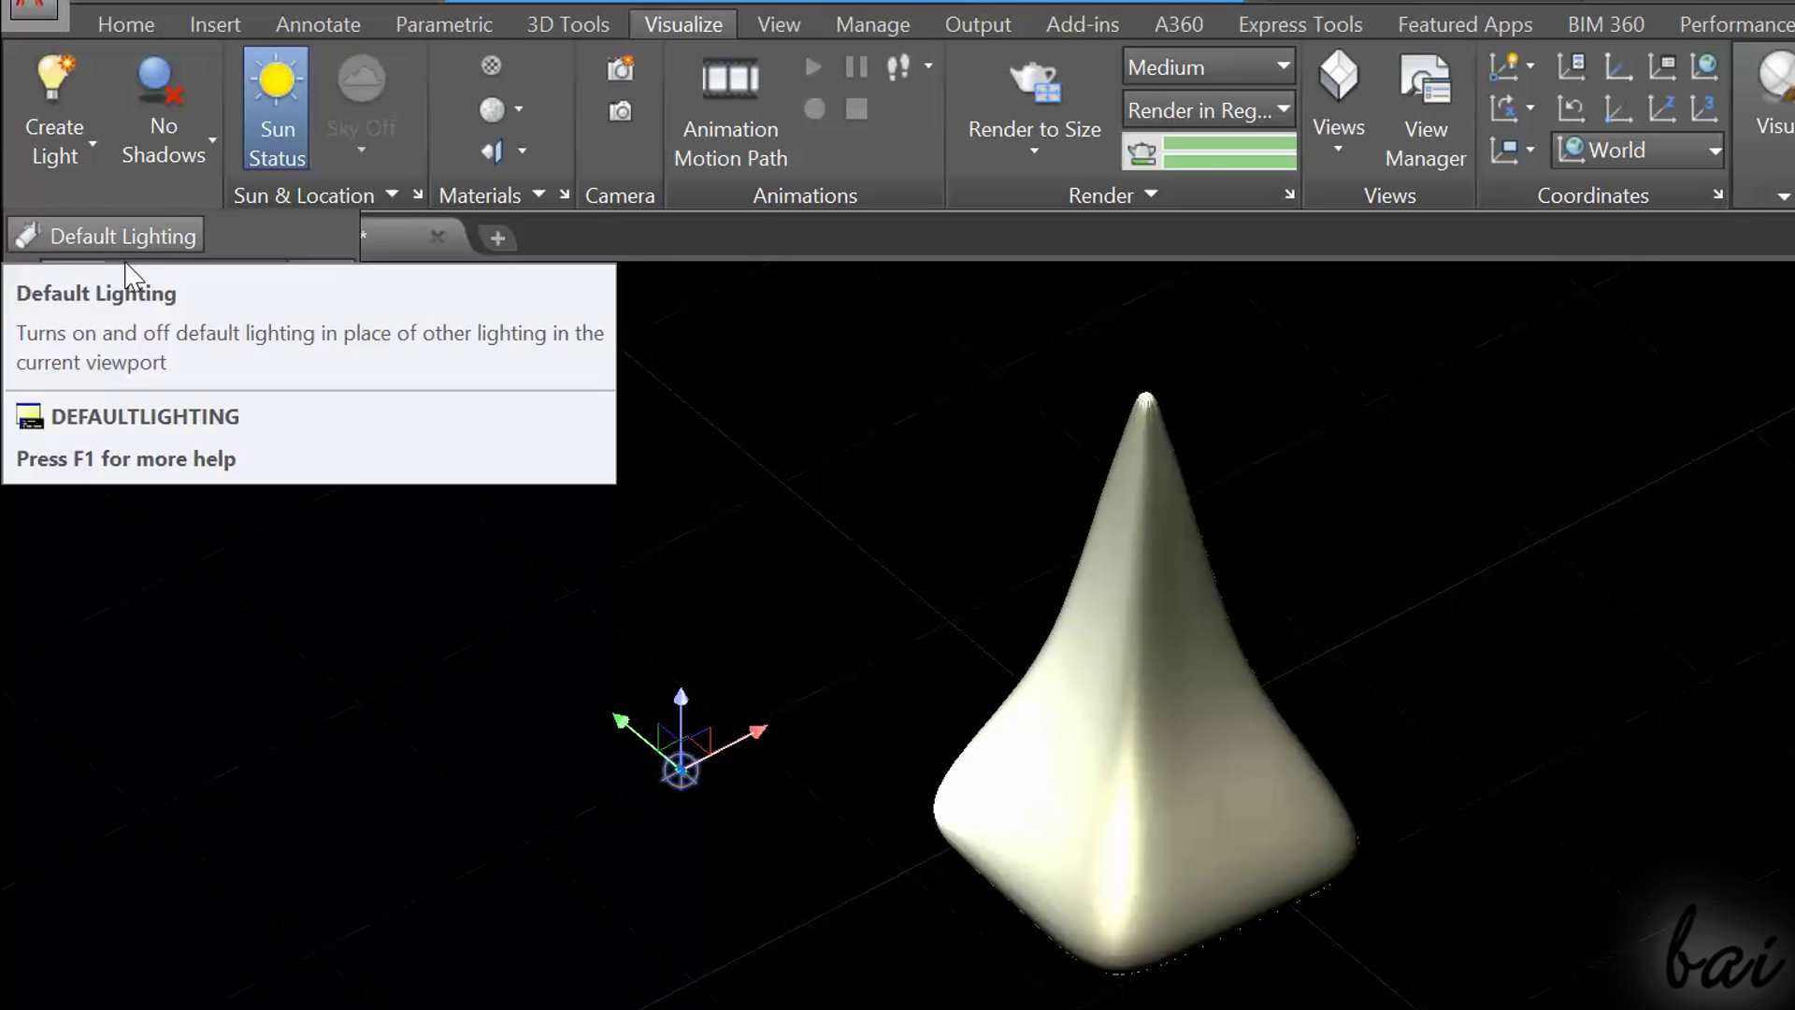
{"action": "left_click_drag", "start_coordinate": [104, 321], "coordinate": [177, 319]}
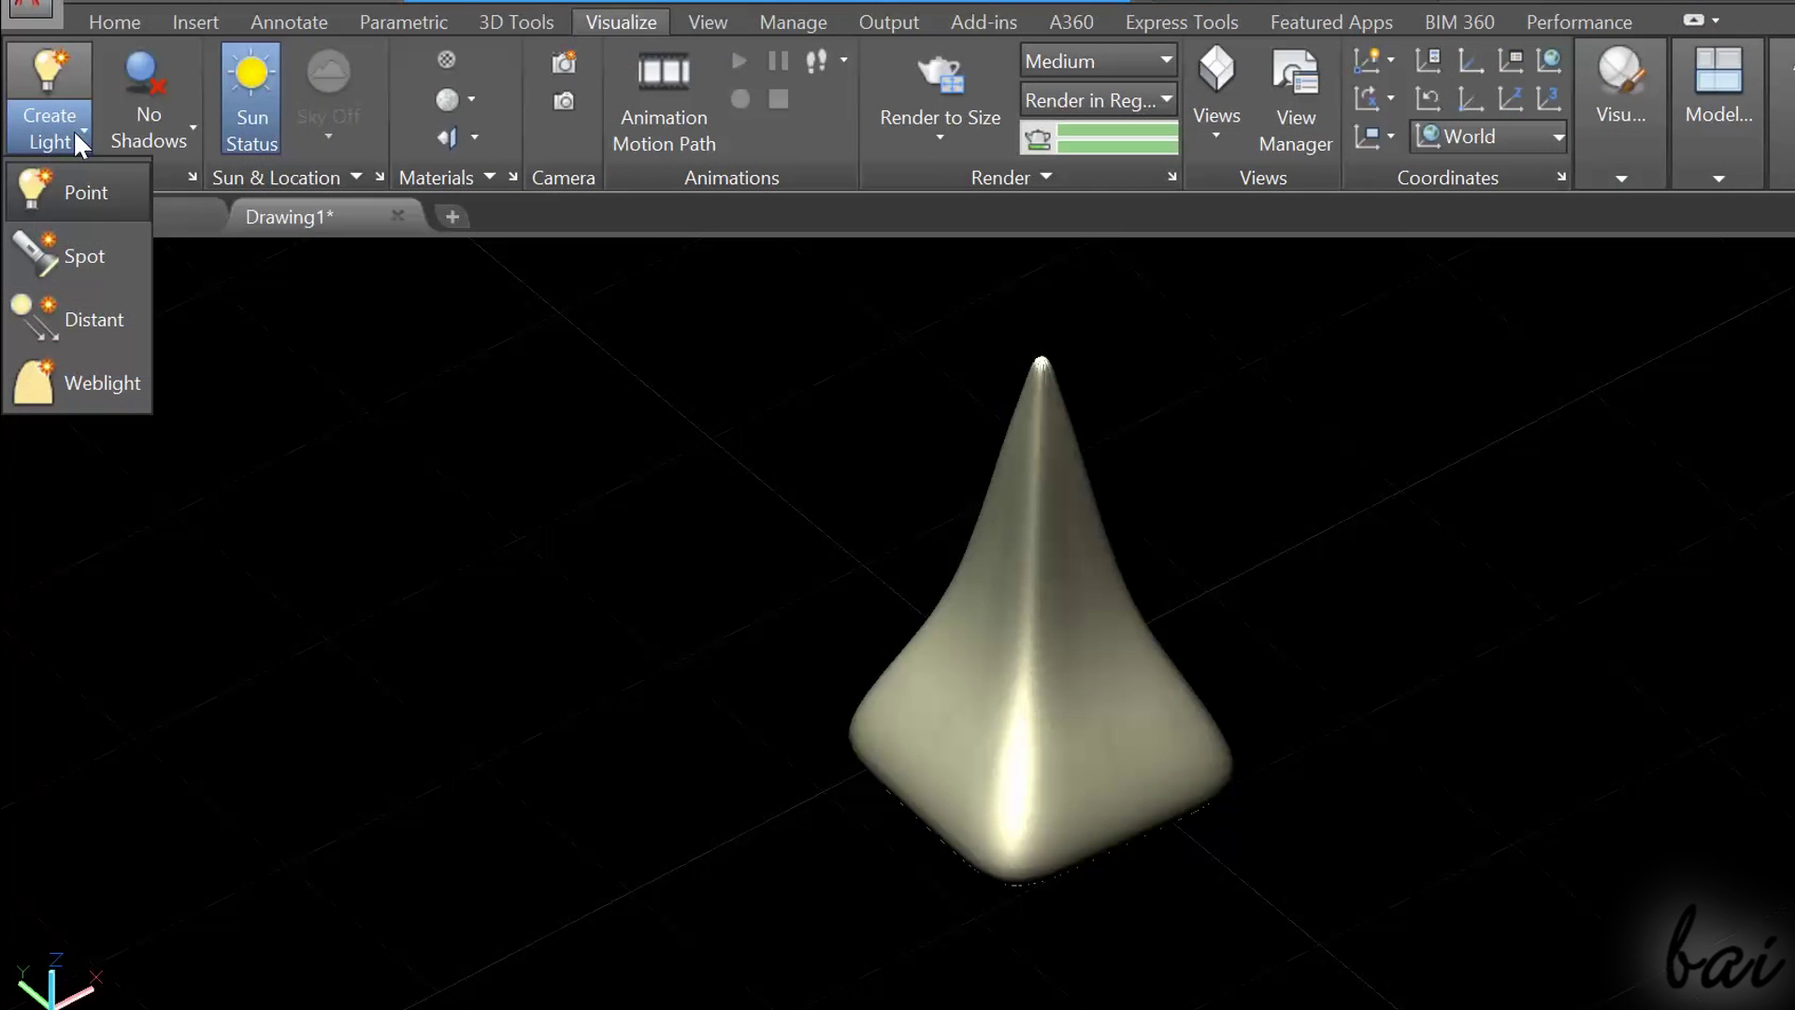
Step: Place a spotlight in front of the lofted solid aimed at its base, then orbit closer
{"action": "left_click", "coordinate": [84, 258]}
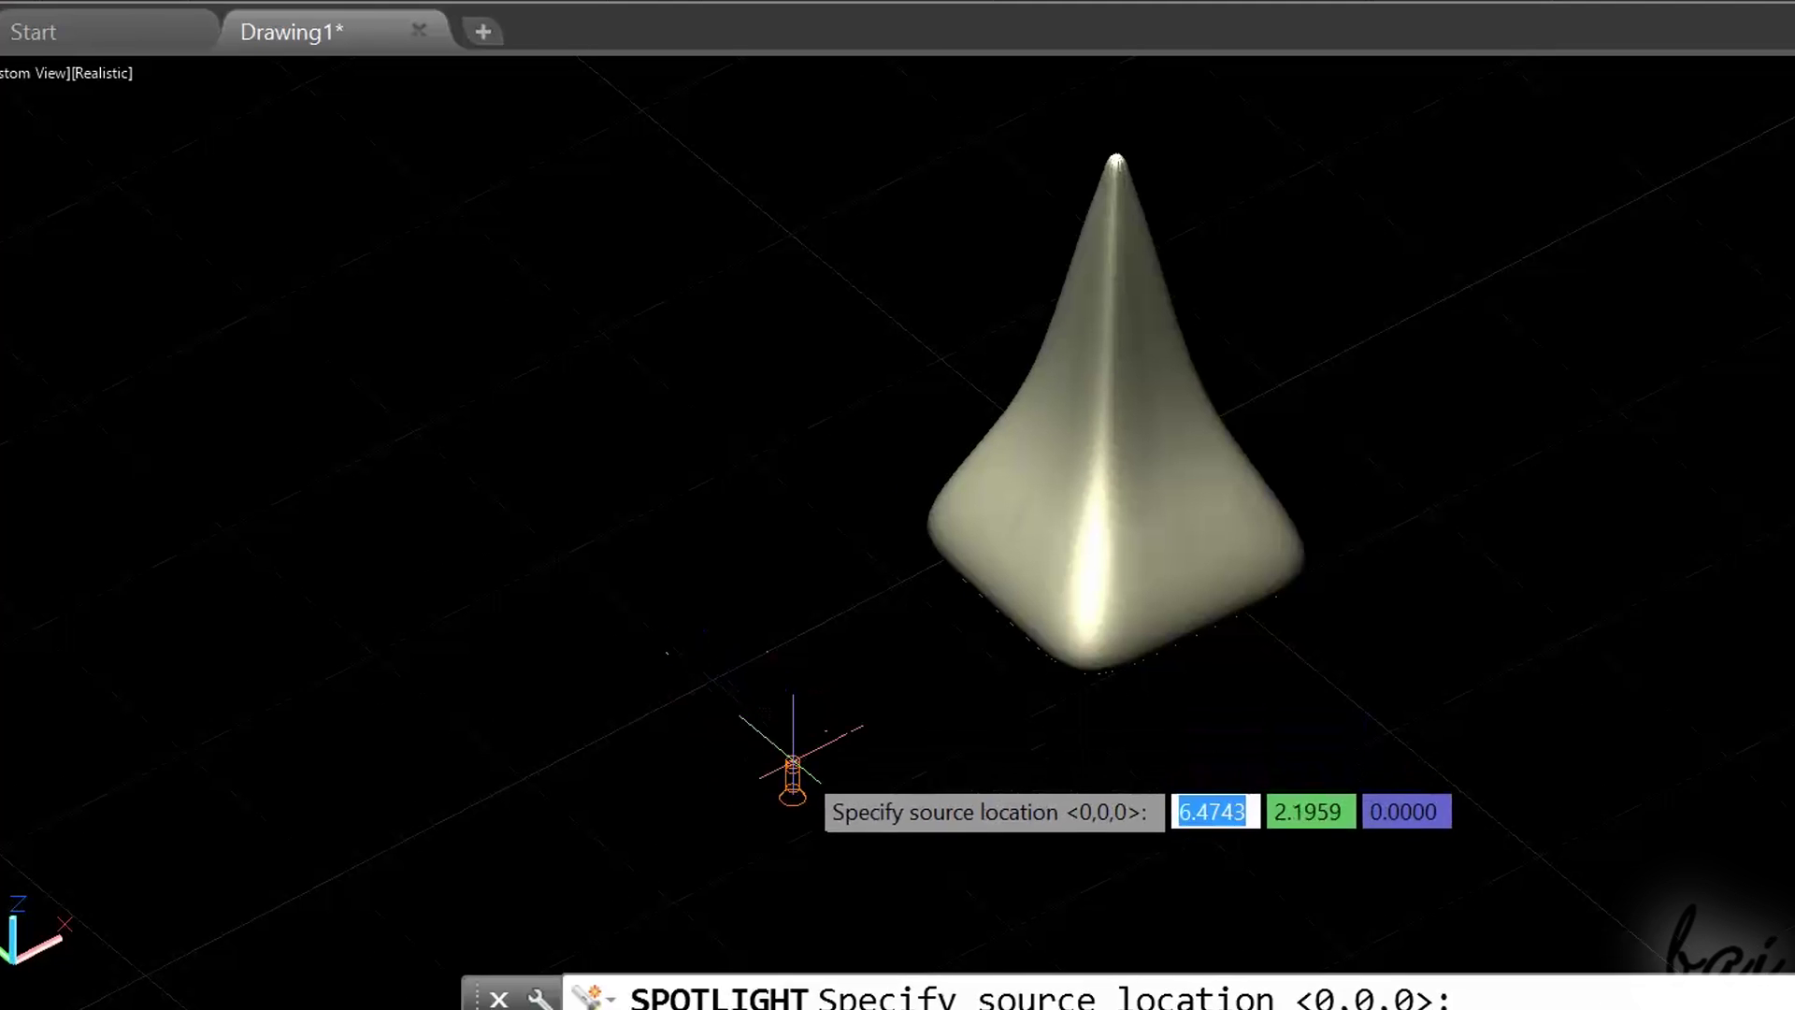
{"action": "left_click", "coordinate": [804, 760]}
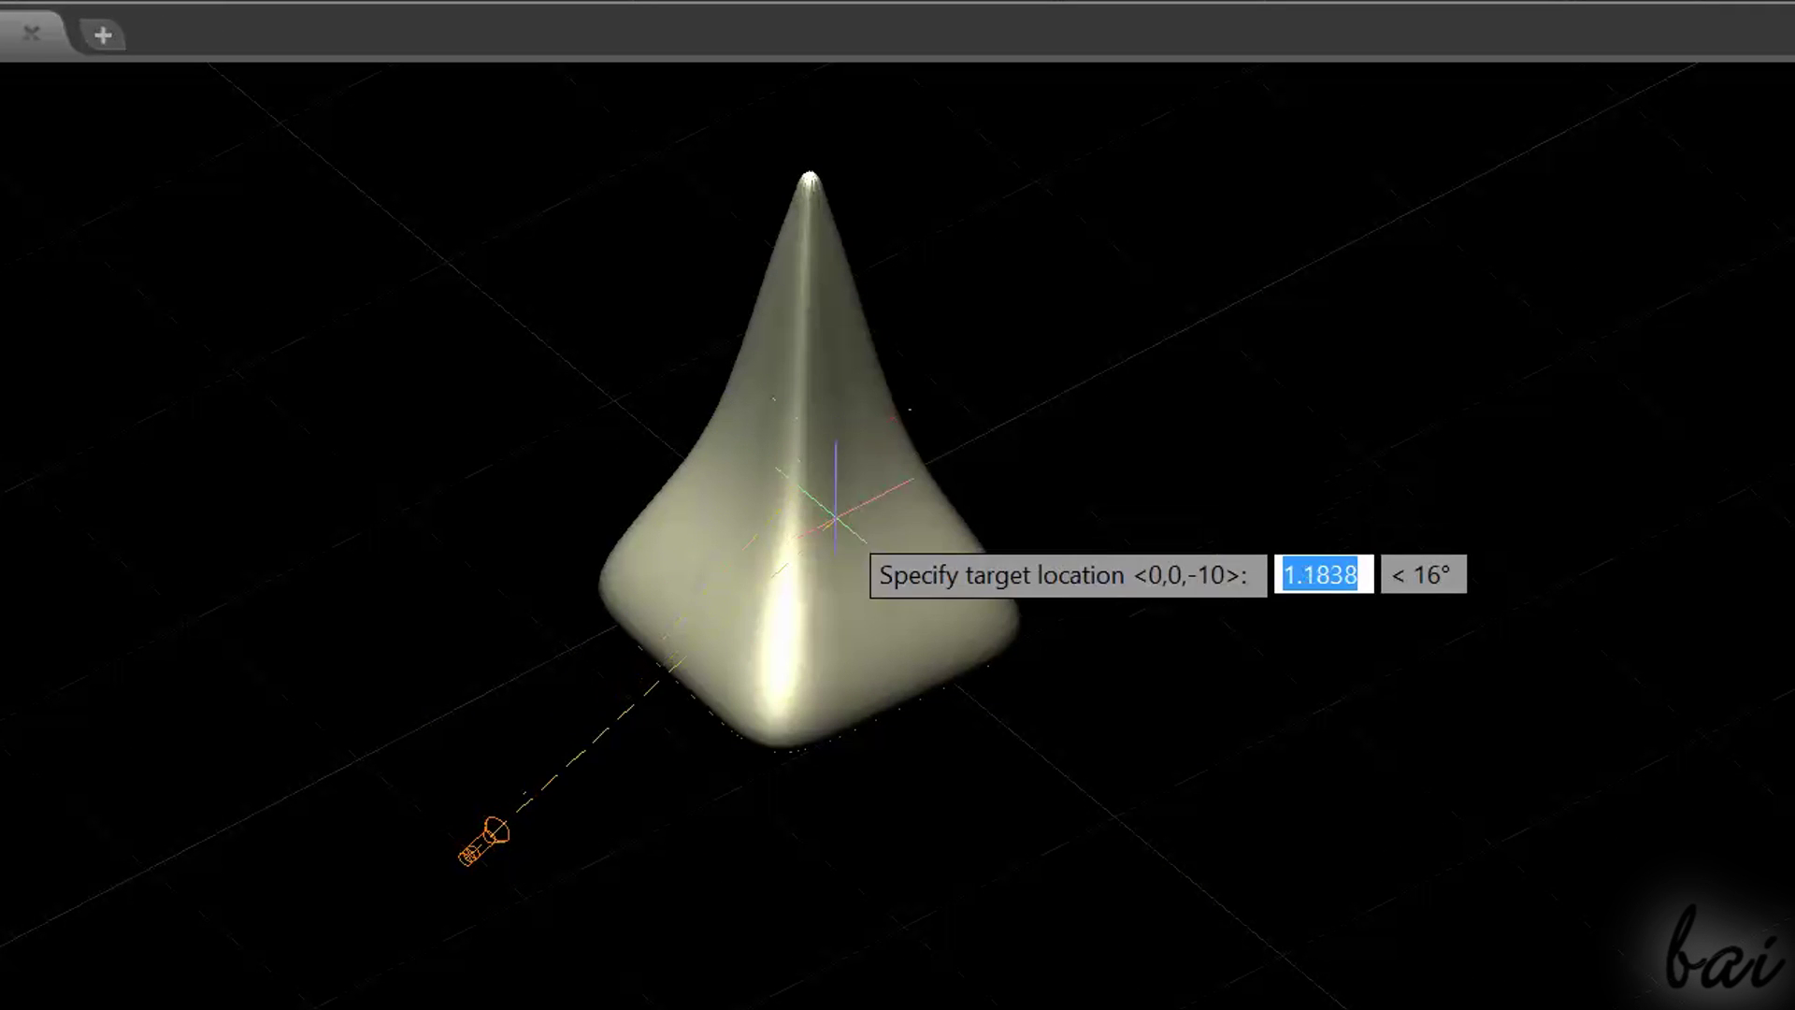
{"action": "left_click", "coordinate": [806, 586]}
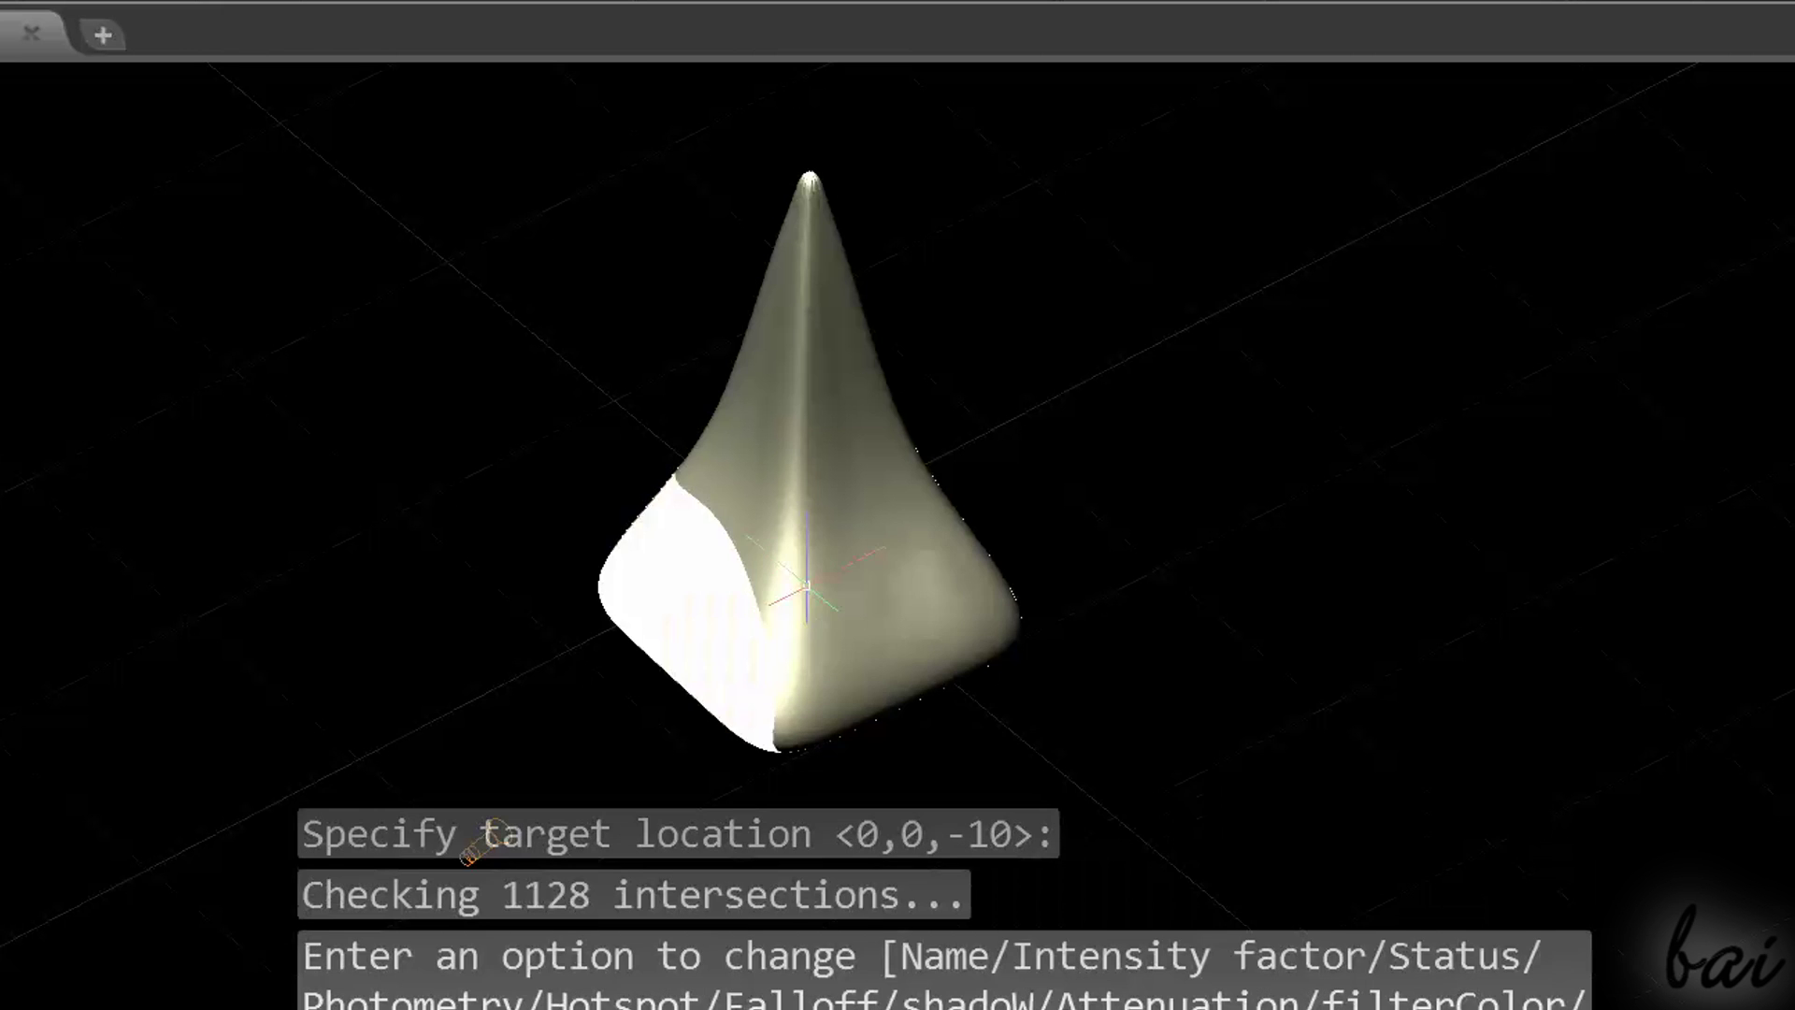
{"action": "scroll", "coordinate": [806, 587], "scroll_direction": "down", "scroll_amount": 3}
{"action": "scroll", "coordinate": [611, 648], "scroll_direction": "up", "scroll_amount": 4}
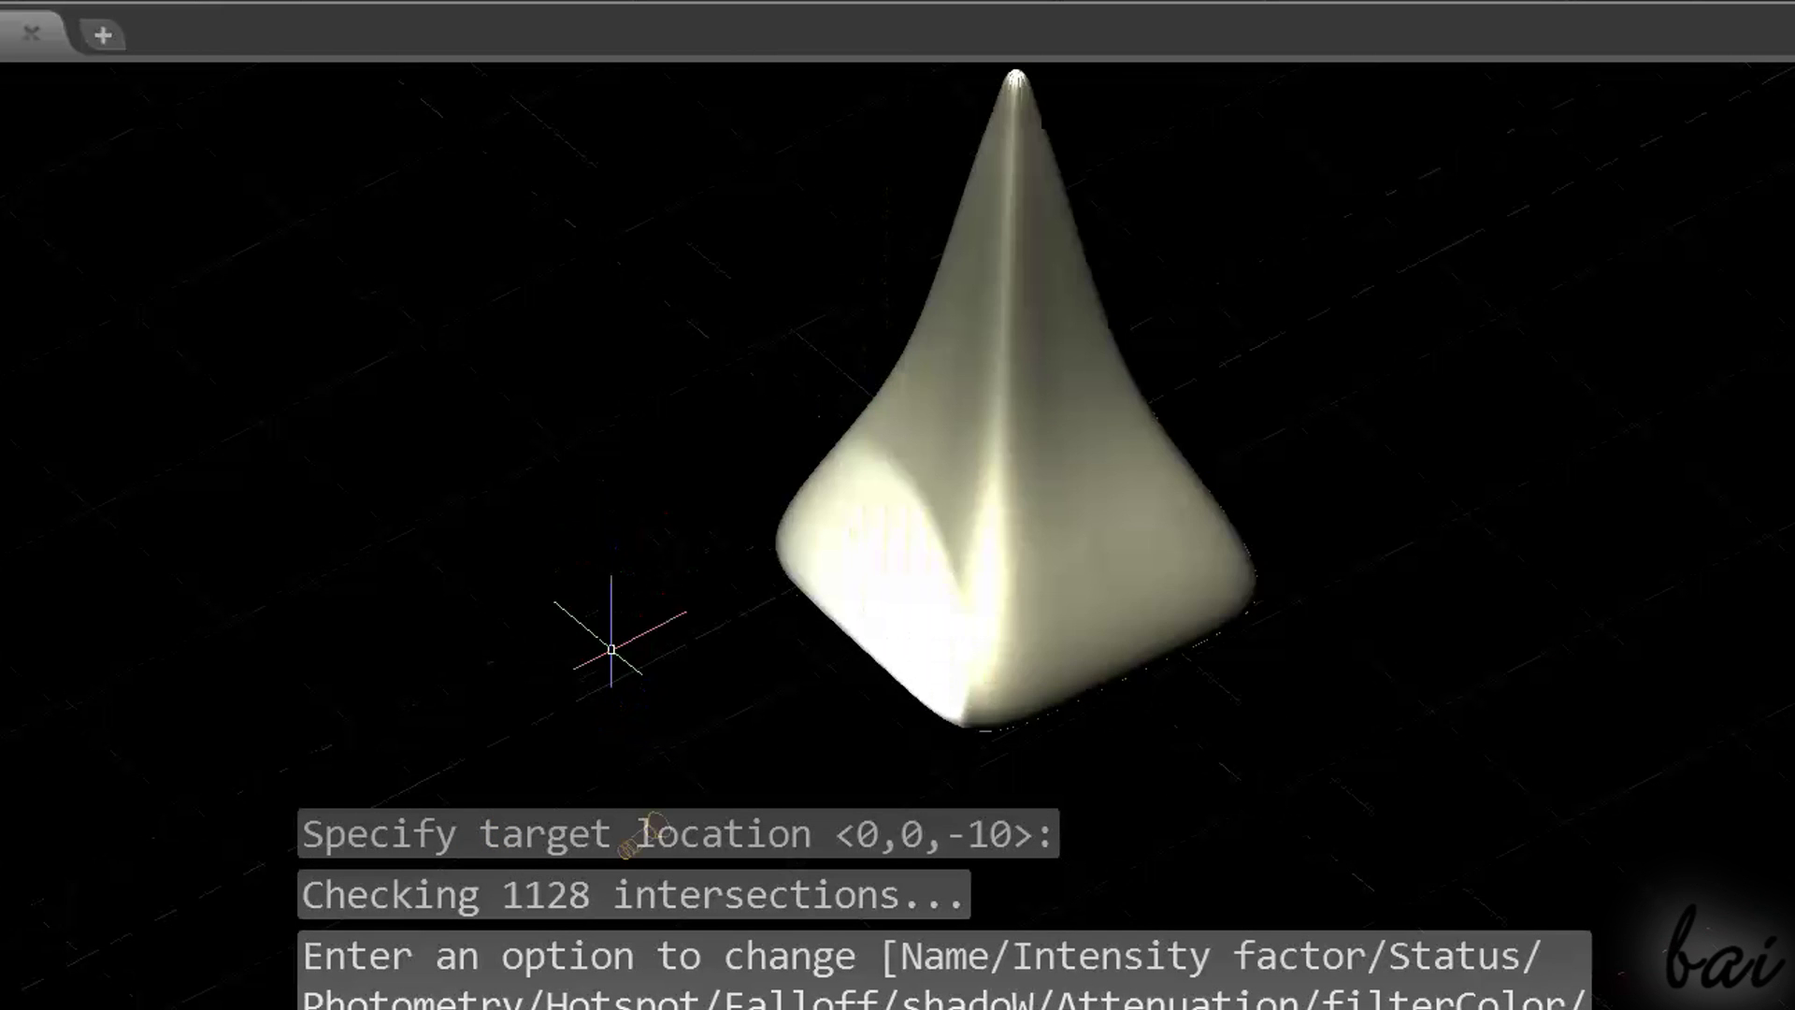
{"action": "middle_click_drag", "start_coordinate": [622, 741], "coordinate": [809, 473], "text": "shift"}
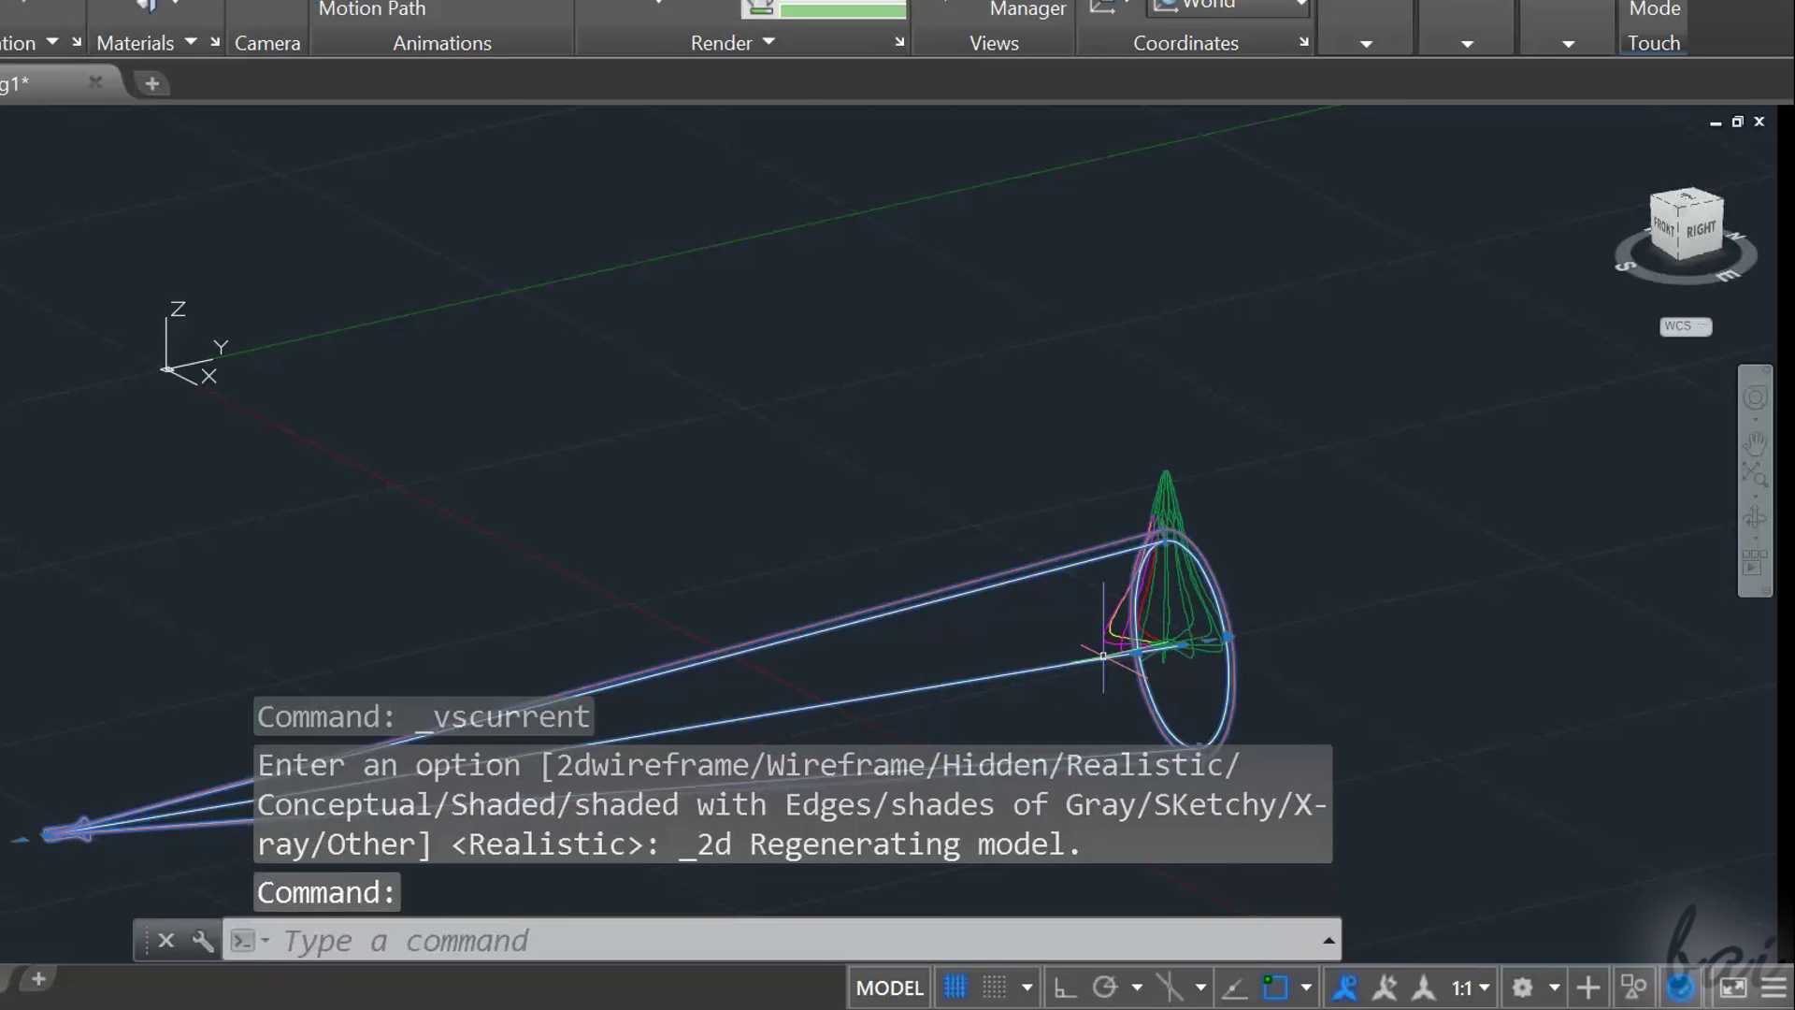
Step: Enlarge the spotlight's outer falloff and inner hotspot circles
{"action": "scroll", "coordinate": [1104, 655], "scroll_direction": "up", "scroll_amount": 2}
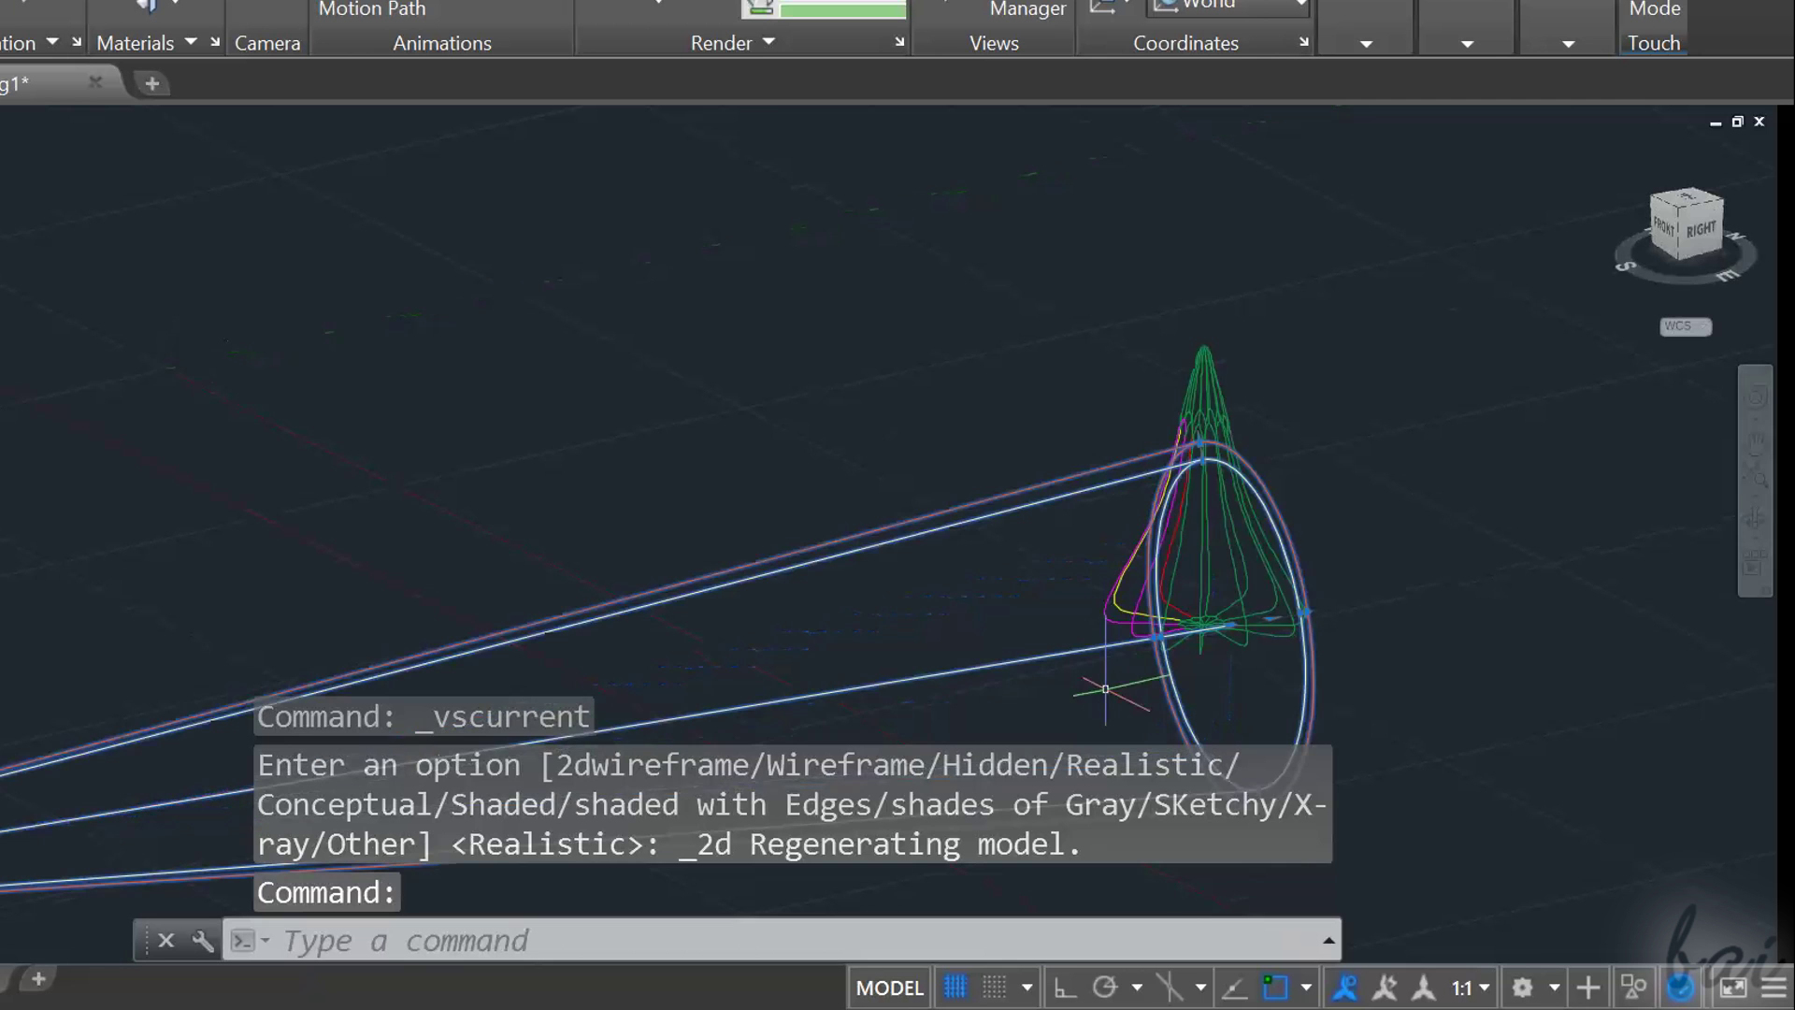
{"action": "left_click", "coordinate": [1231, 623]}
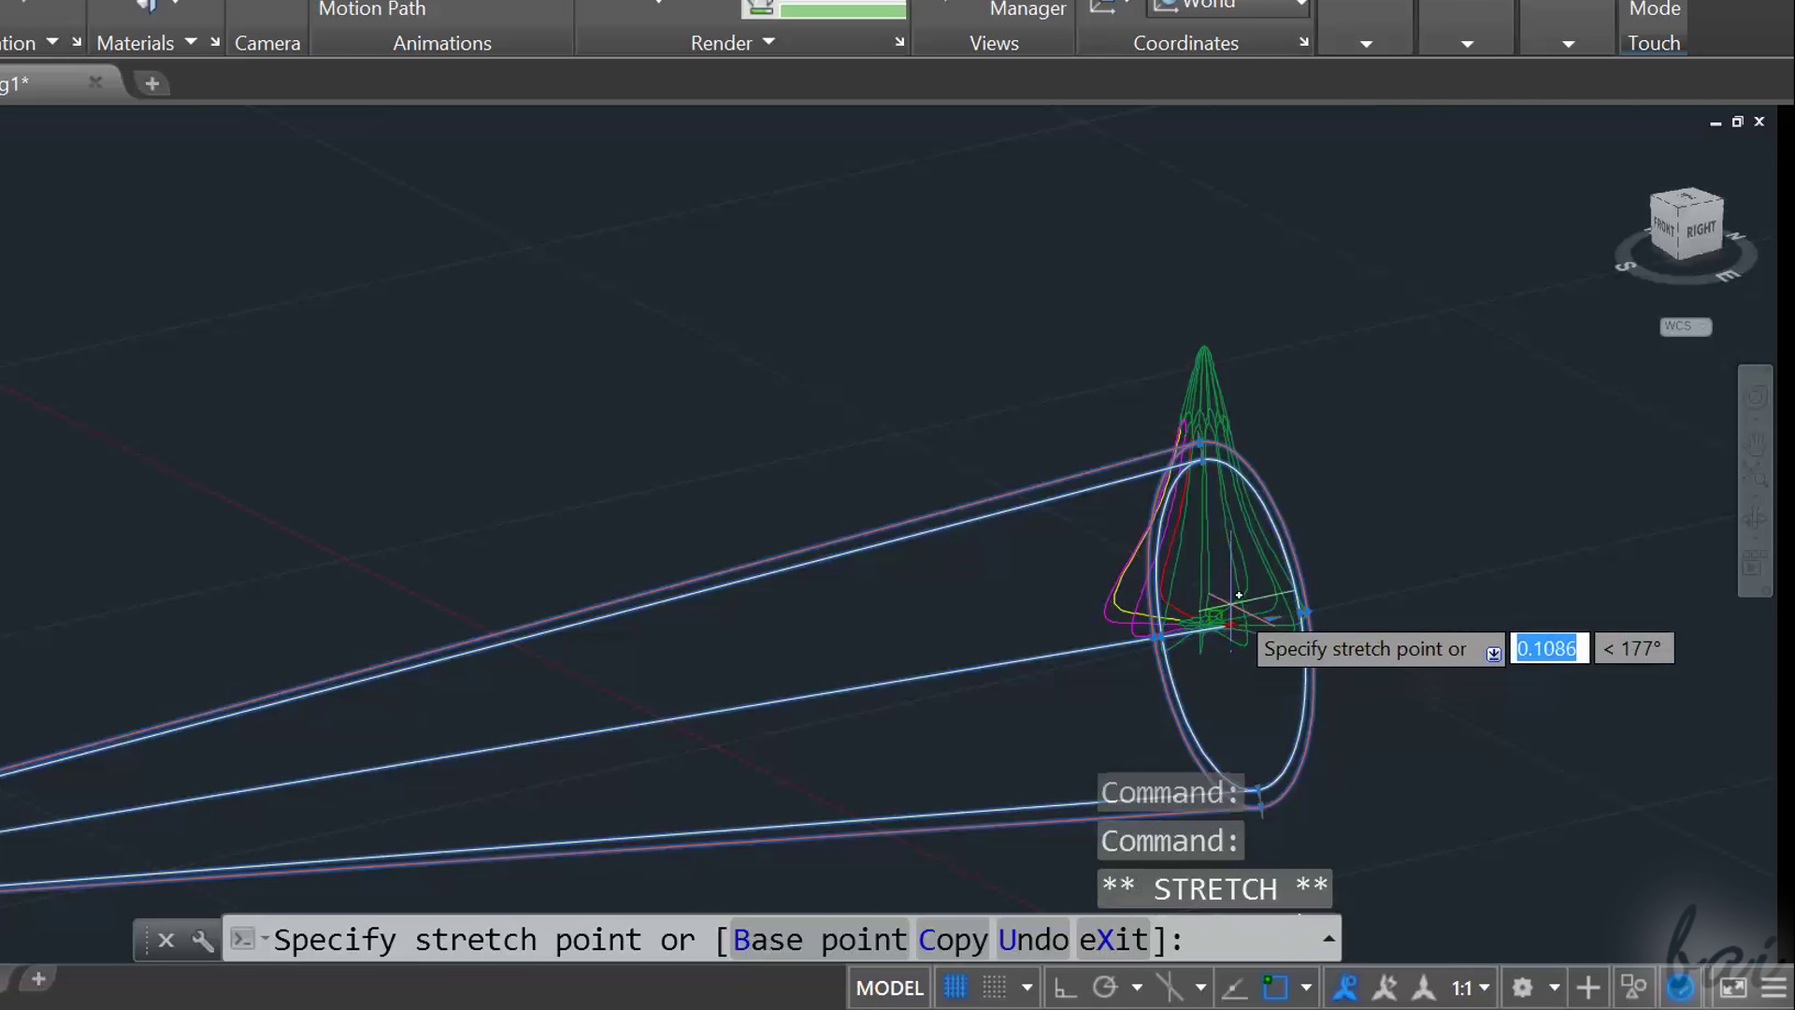
{"action": "scroll", "coordinate": [1202, 364], "scroll_direction": "down", "scroll_amount": 3}
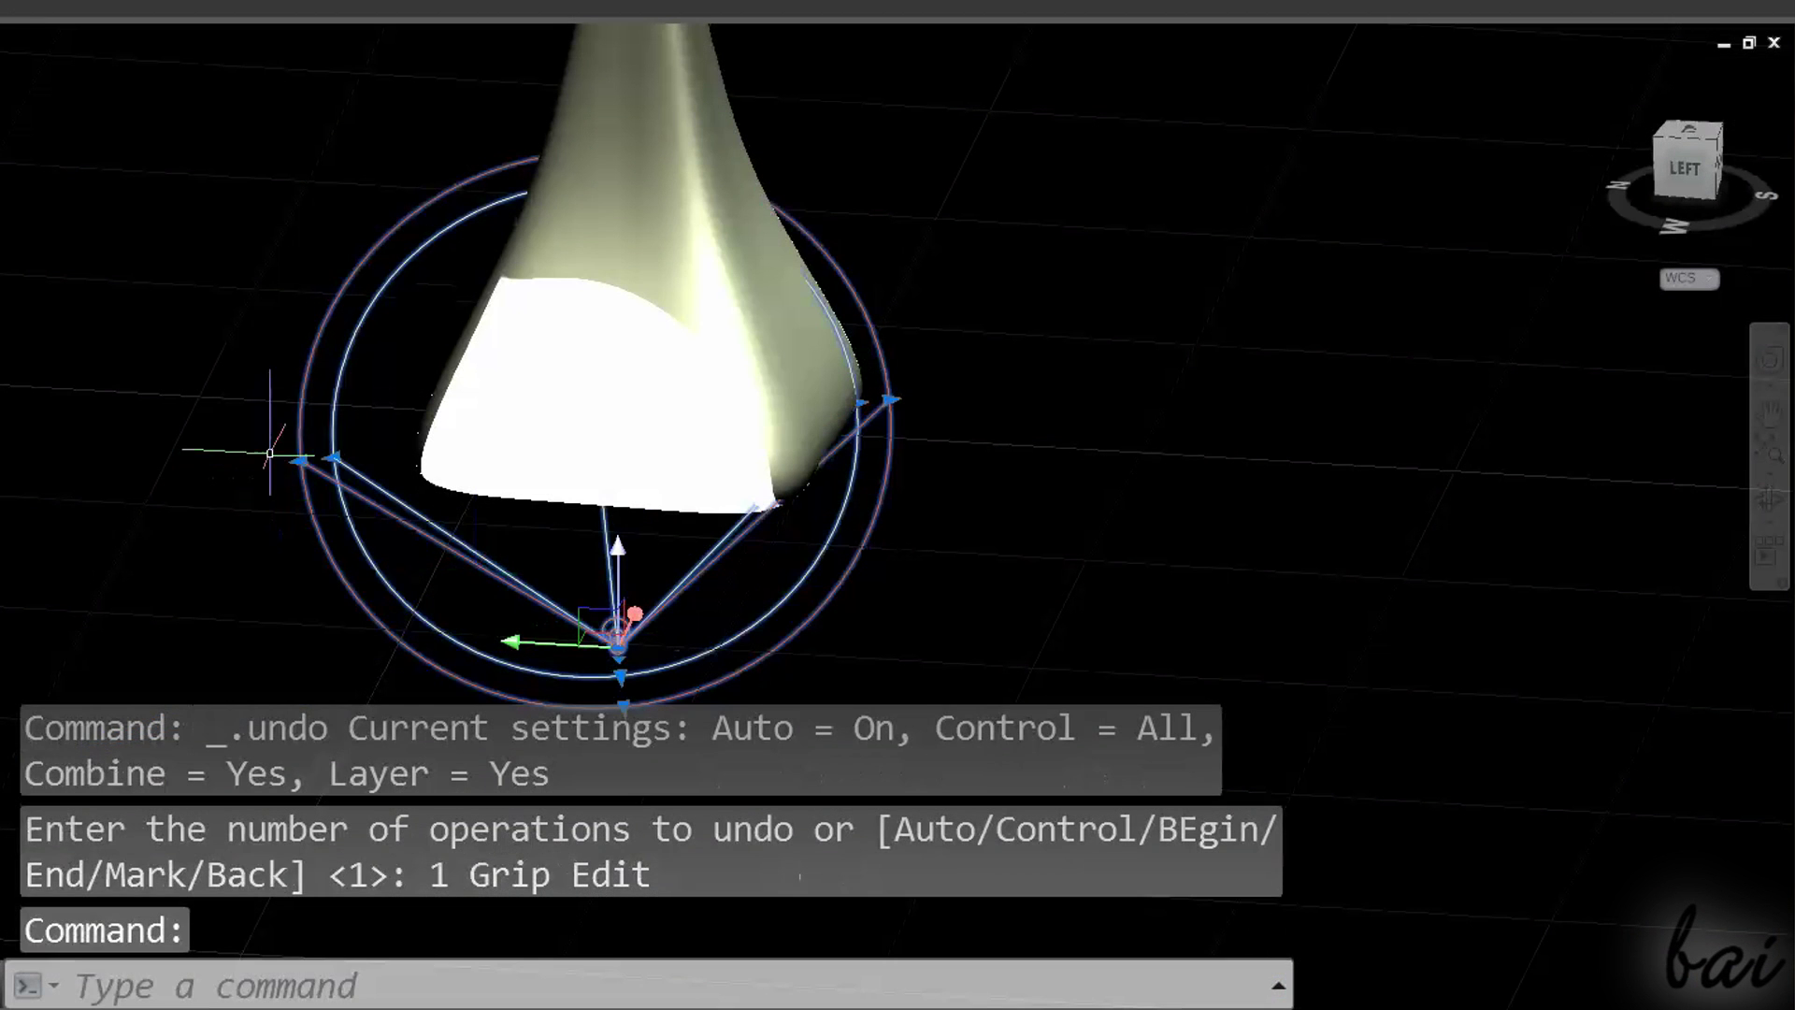
{"action": "left_click", "coordinate": [303, 458]}
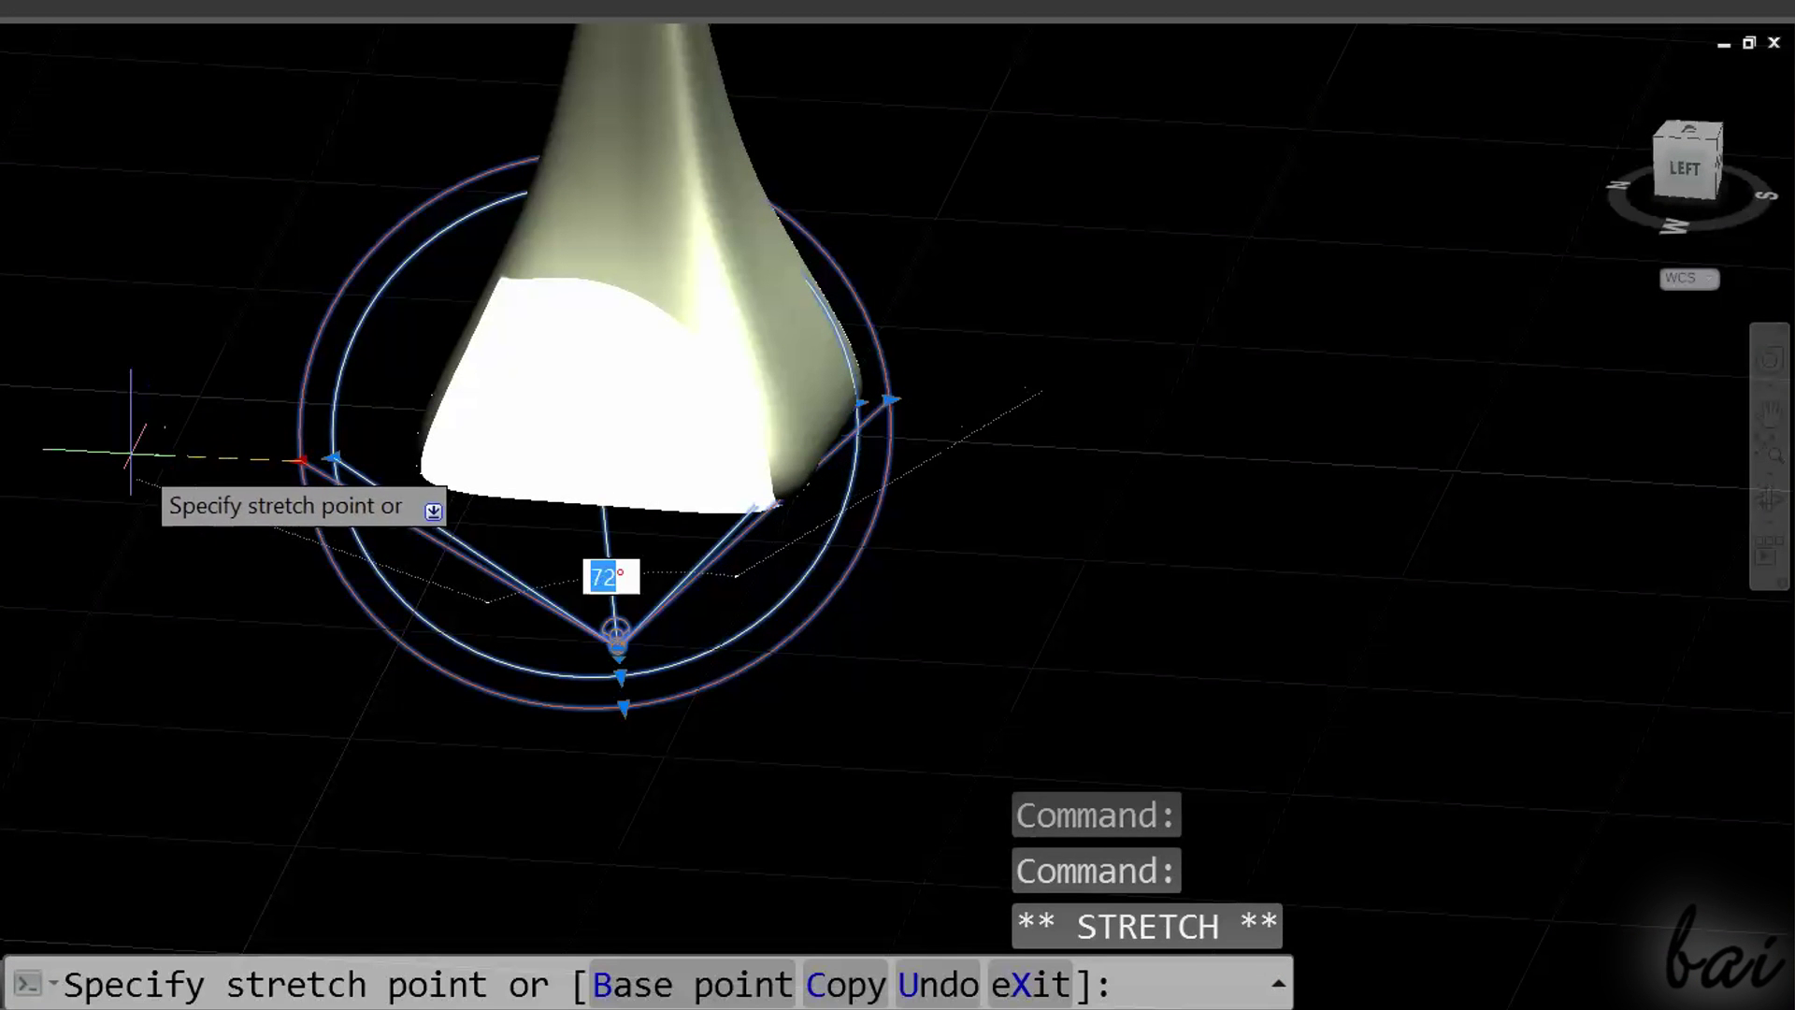
{"action": "left_click", "coordinate": [168, 474]}
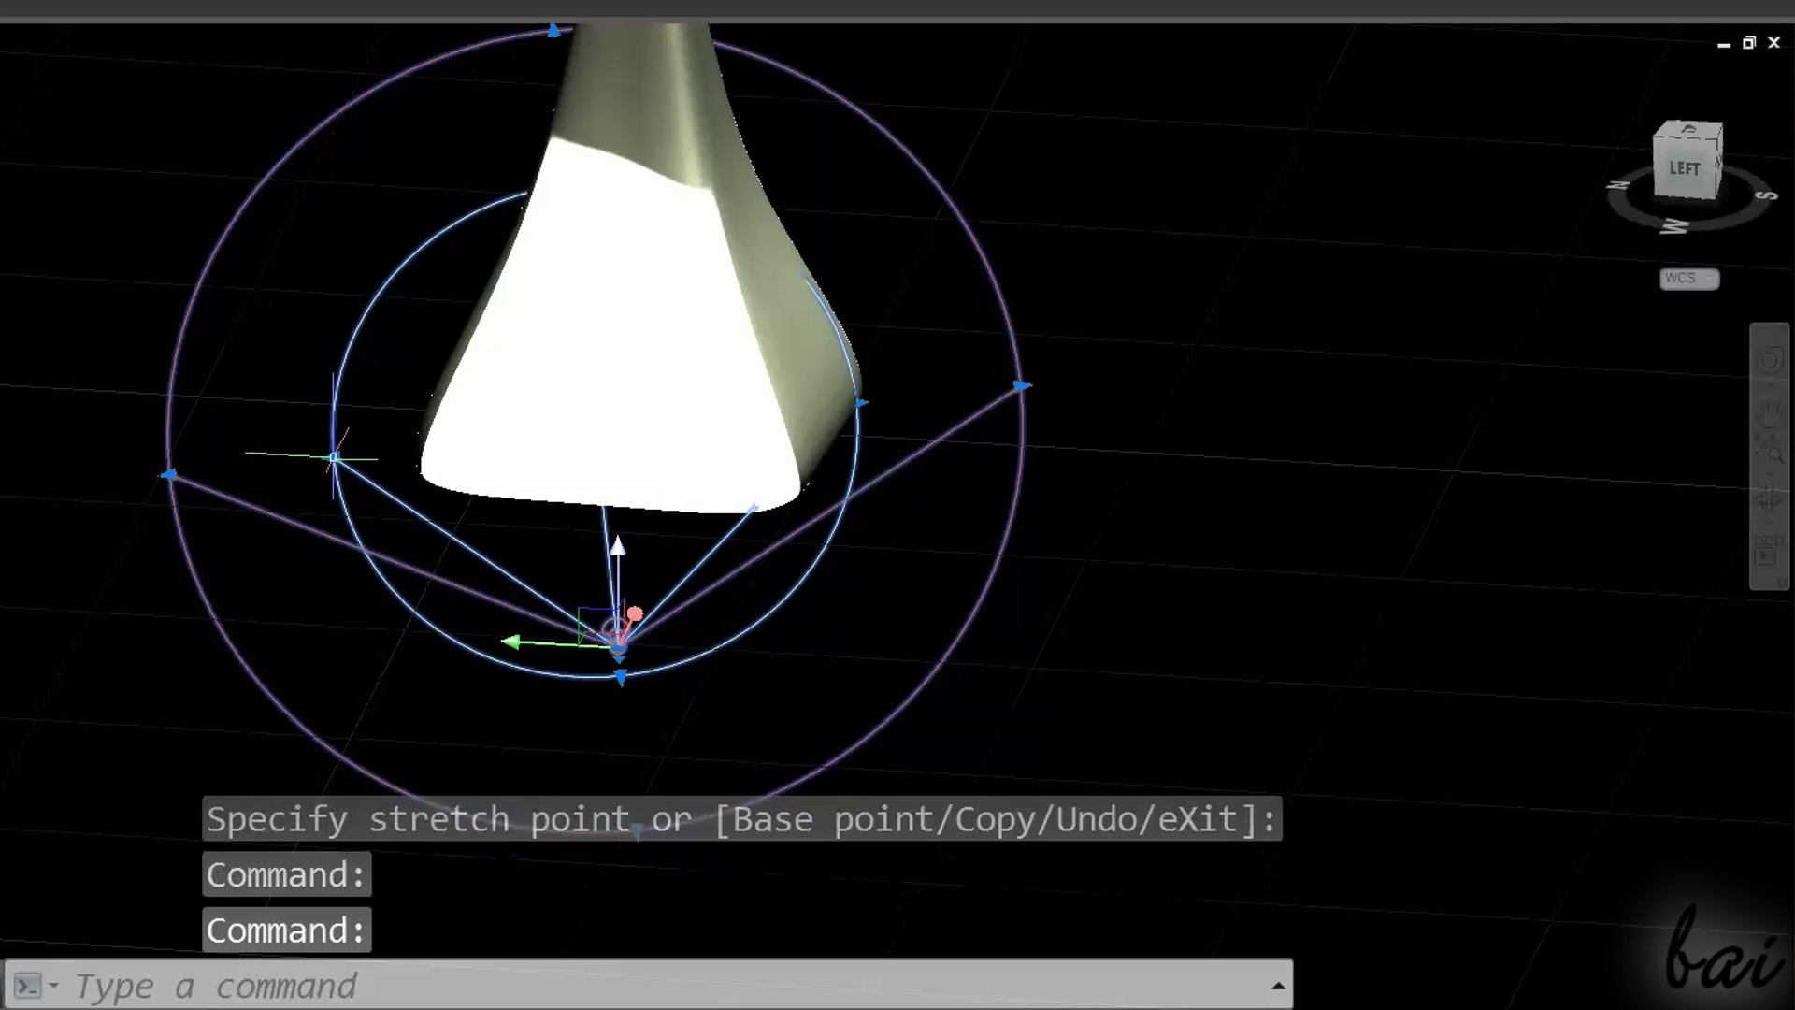
{"action": "left_click", "coordinate": [235, 458]}
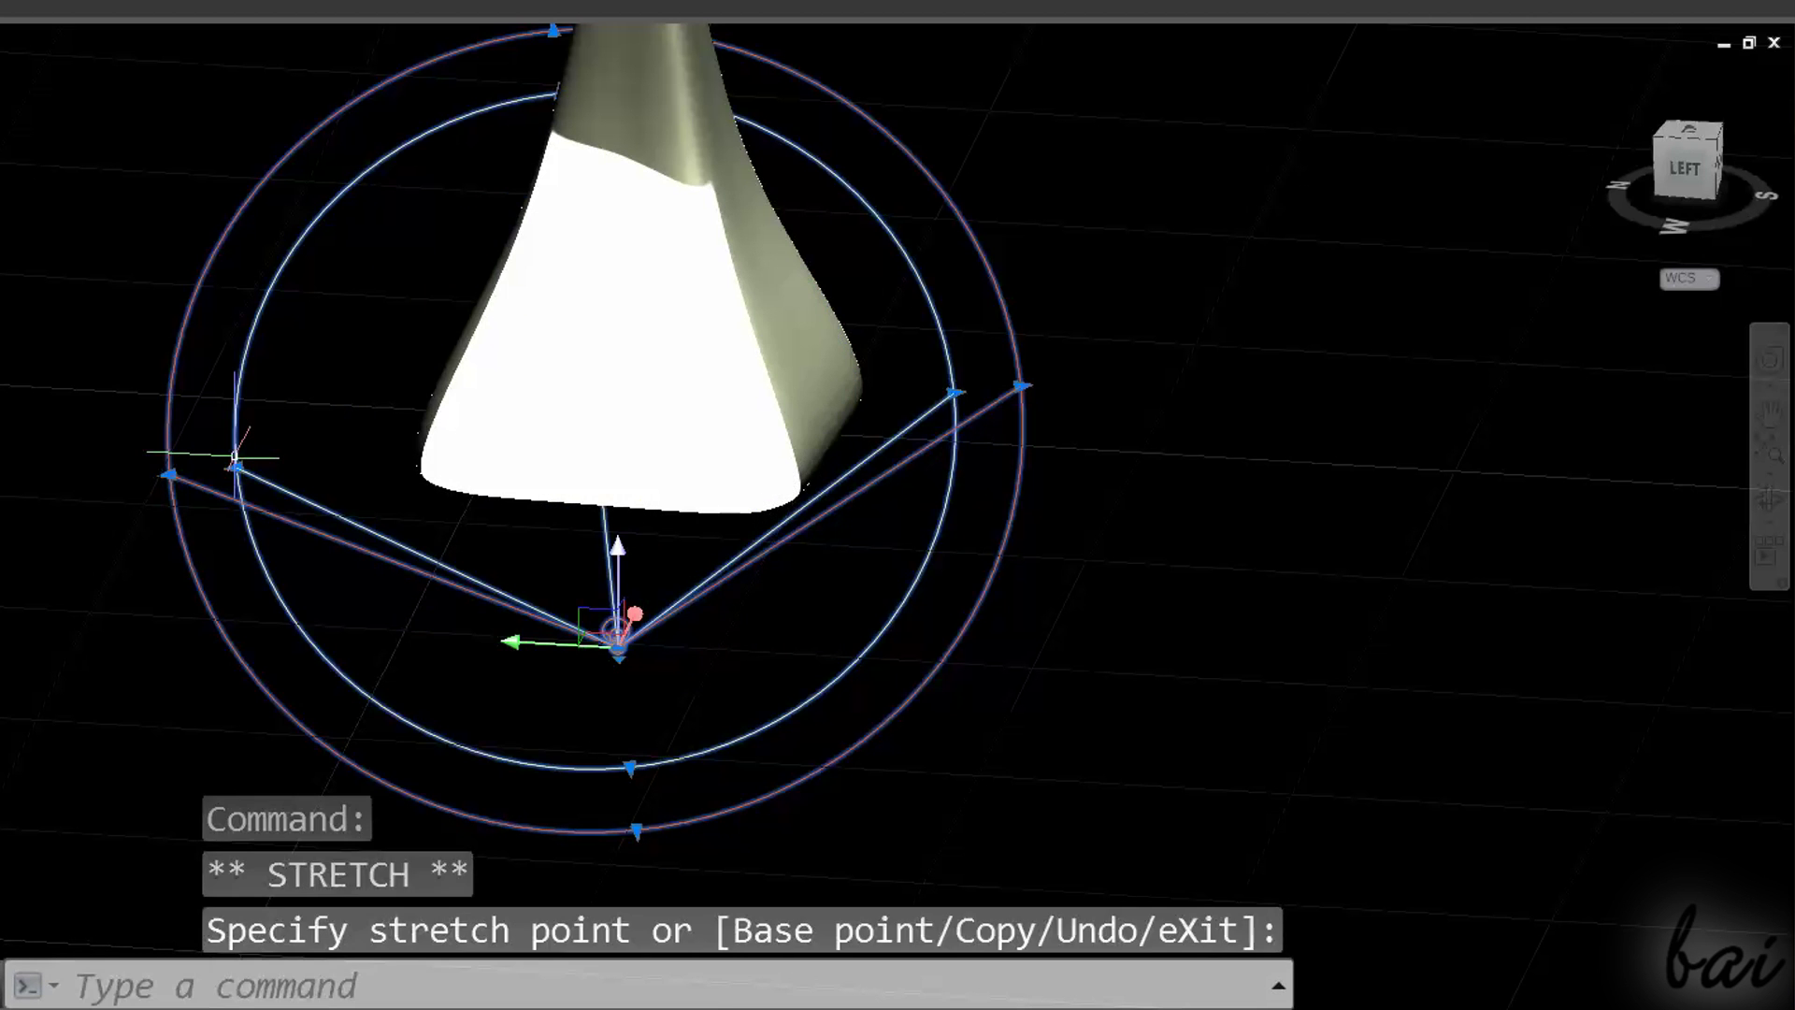
Step: Reposition the spotlight along its axis to the solid's other side, still aimed at the base
{"action": "left_click", "coordinate": [619, 643]}
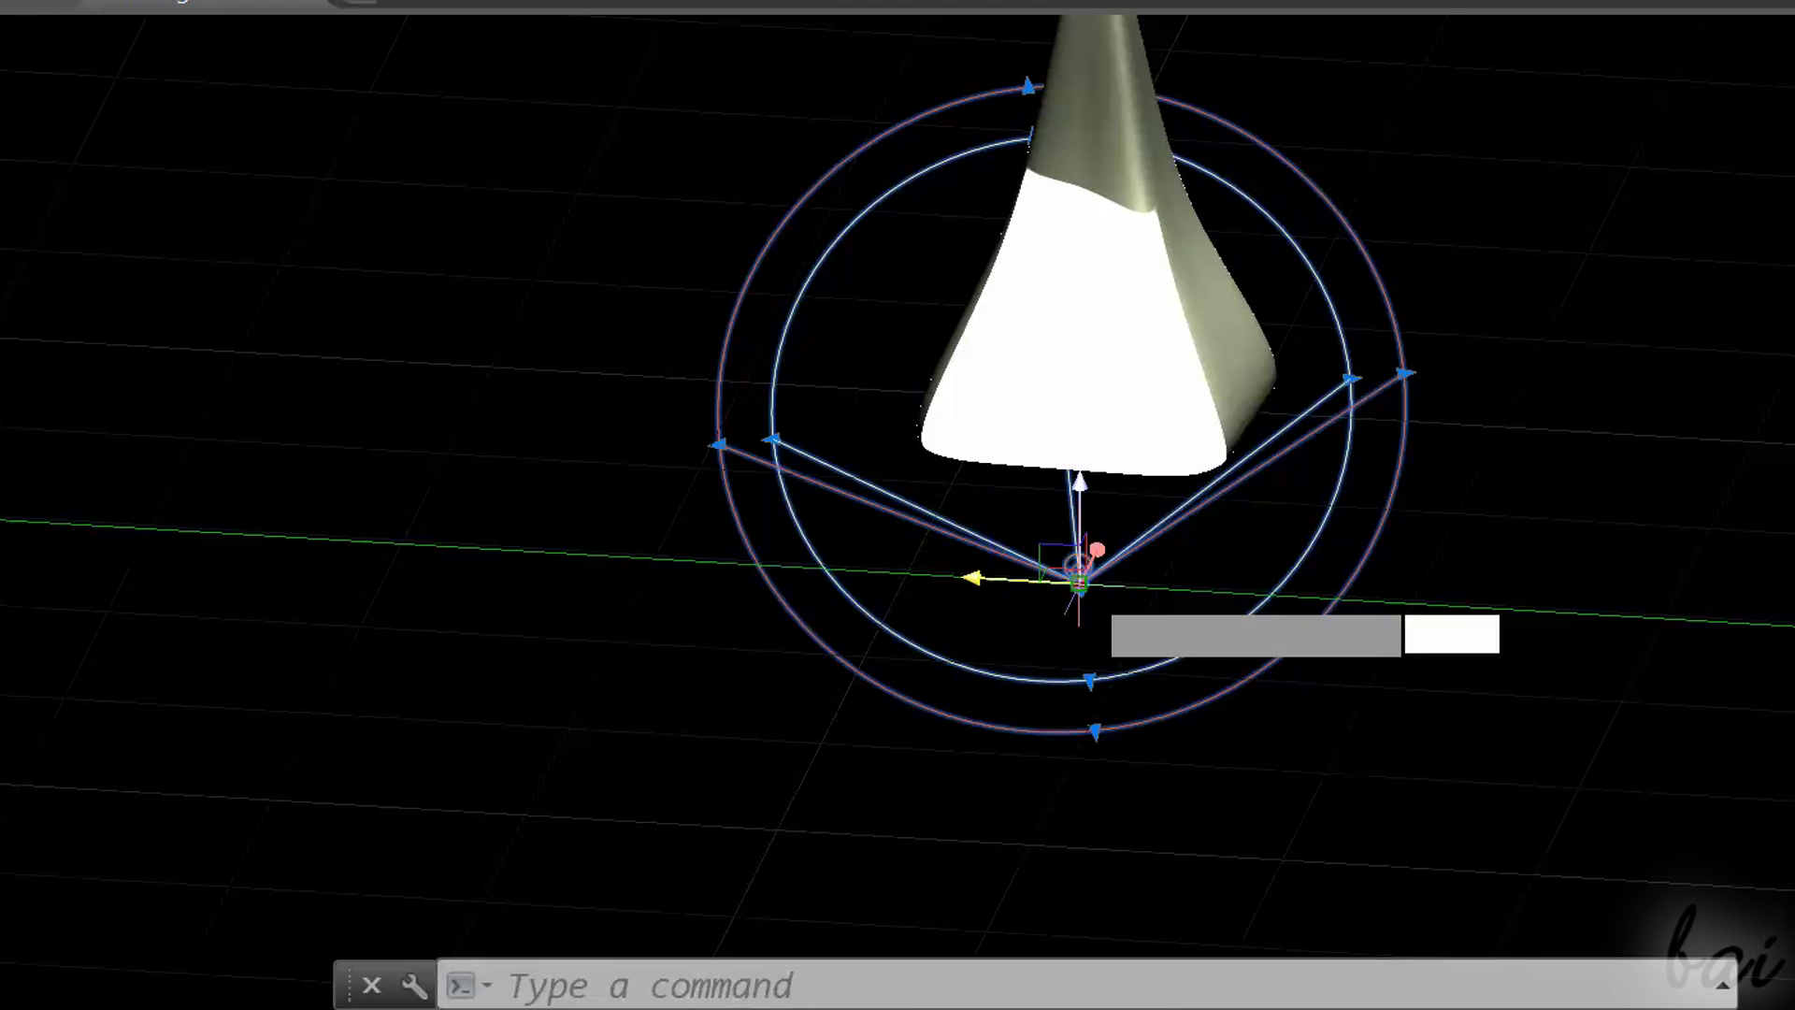
{"action": "left_click", "coordinate": [397, 541]}
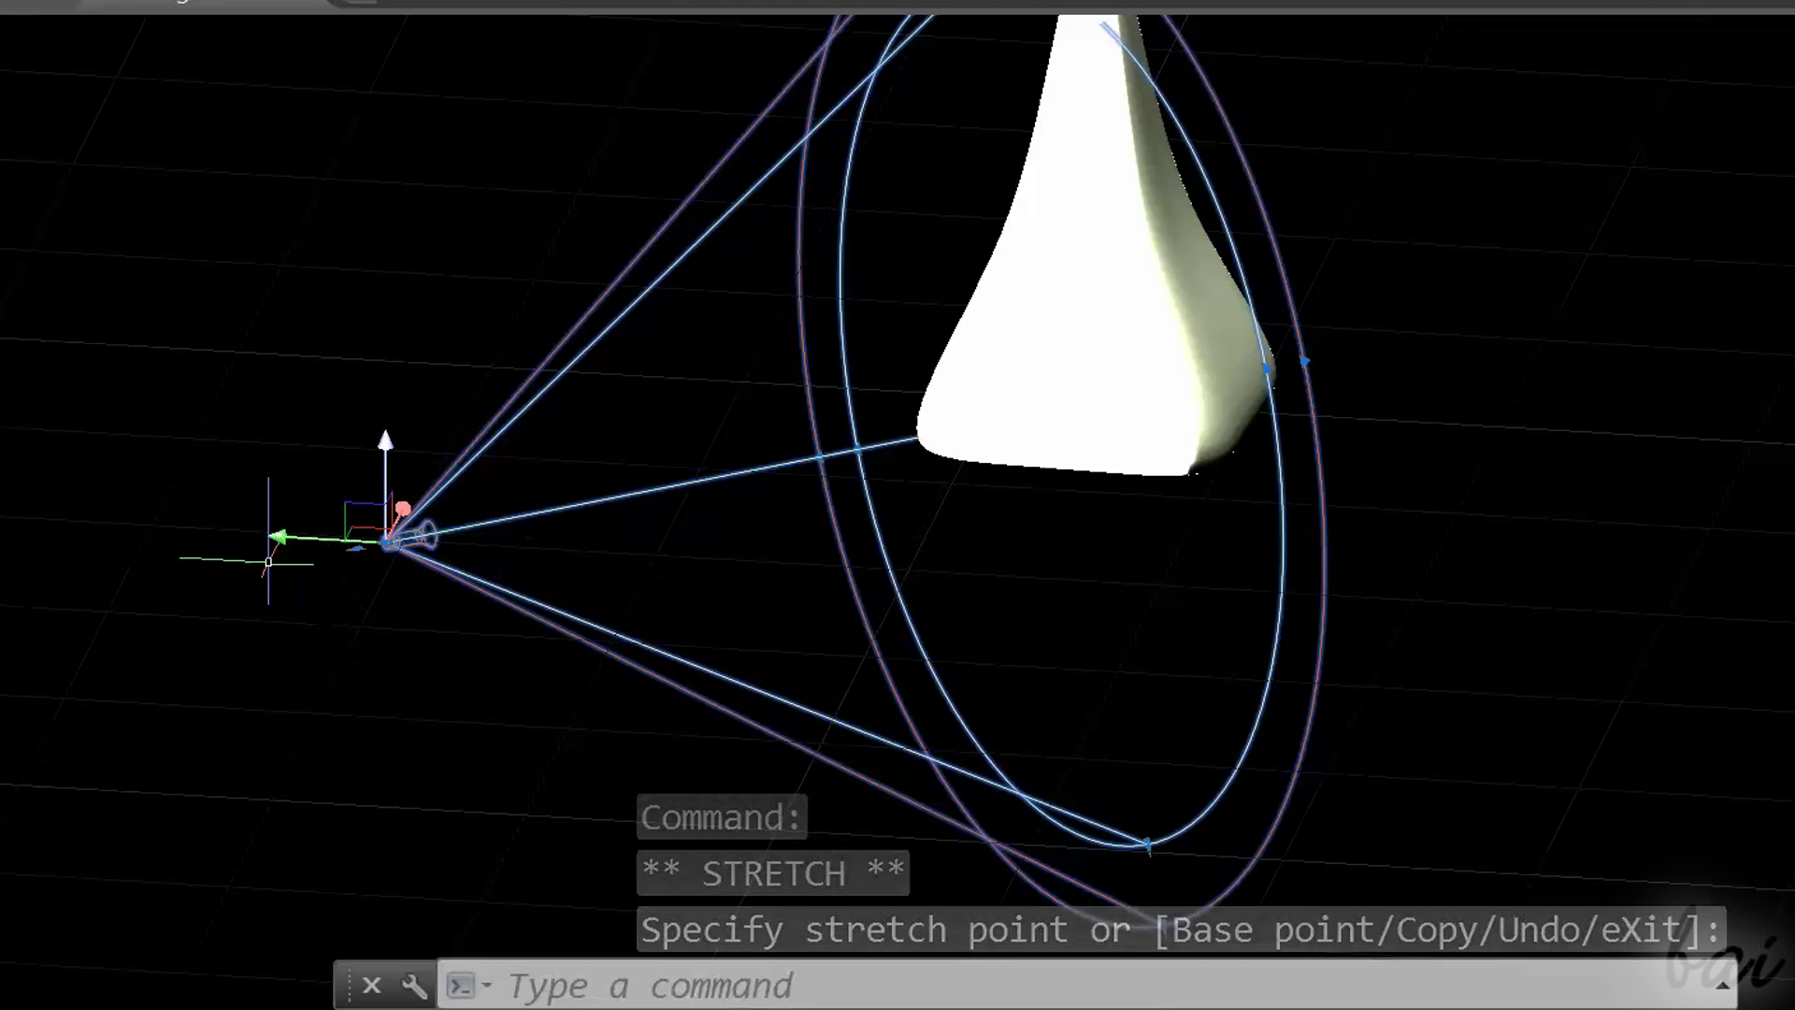
{"action": "left_click", "coordinate": [280, 535]}
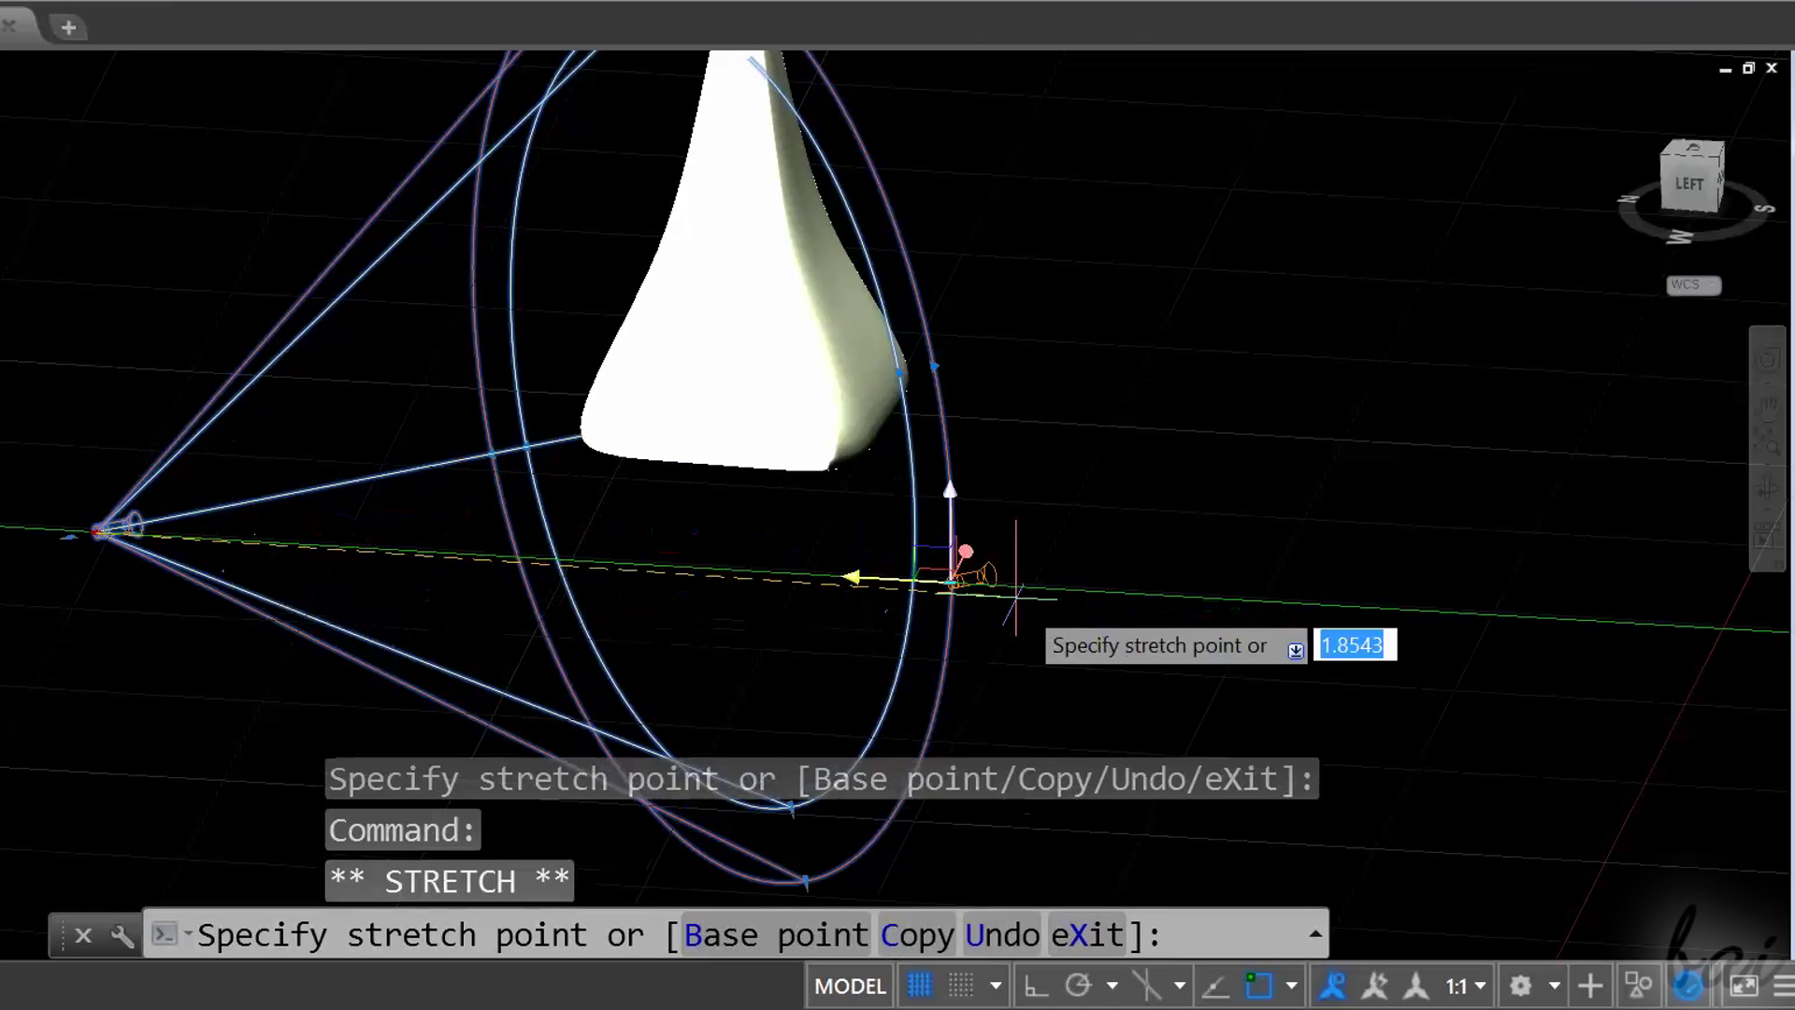
{"action": "left_click", "coordinate": [1393, 604]}
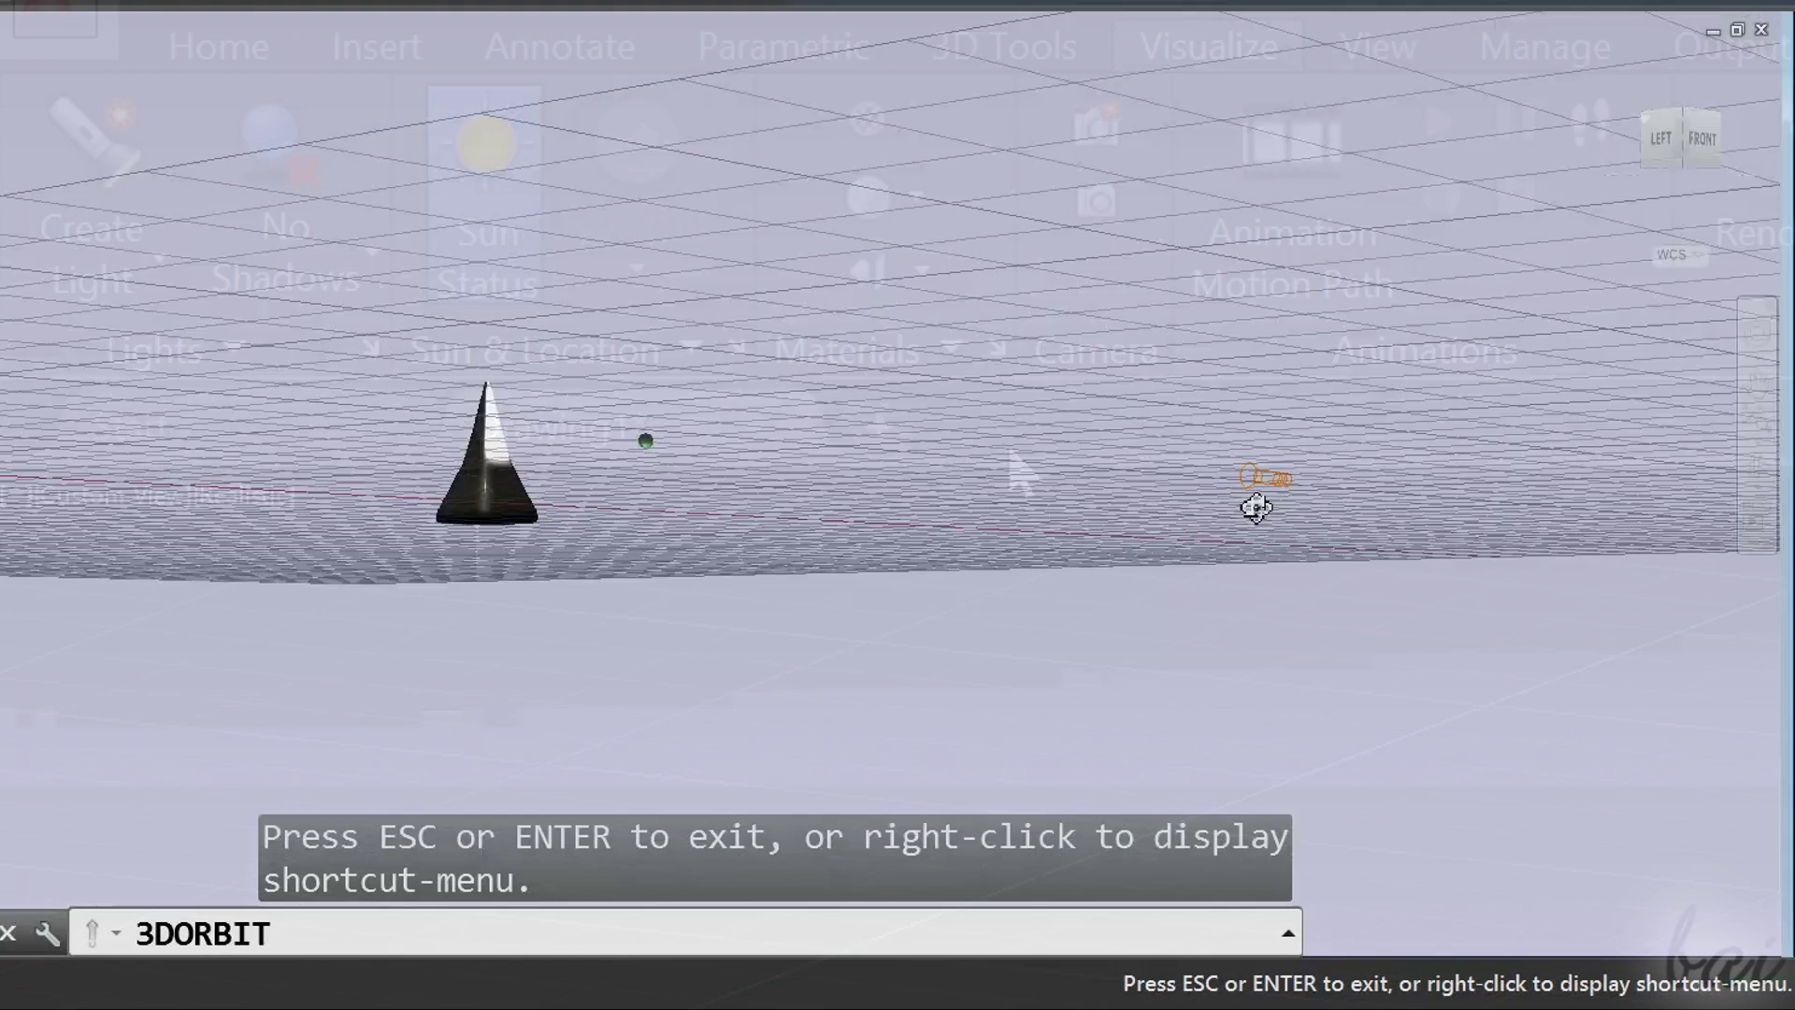
Step: Turn off the image-based lighting environment
{"action": "left_click_drag", "start_coordinate": [1254, 501], "coordinate": [970, 536]}
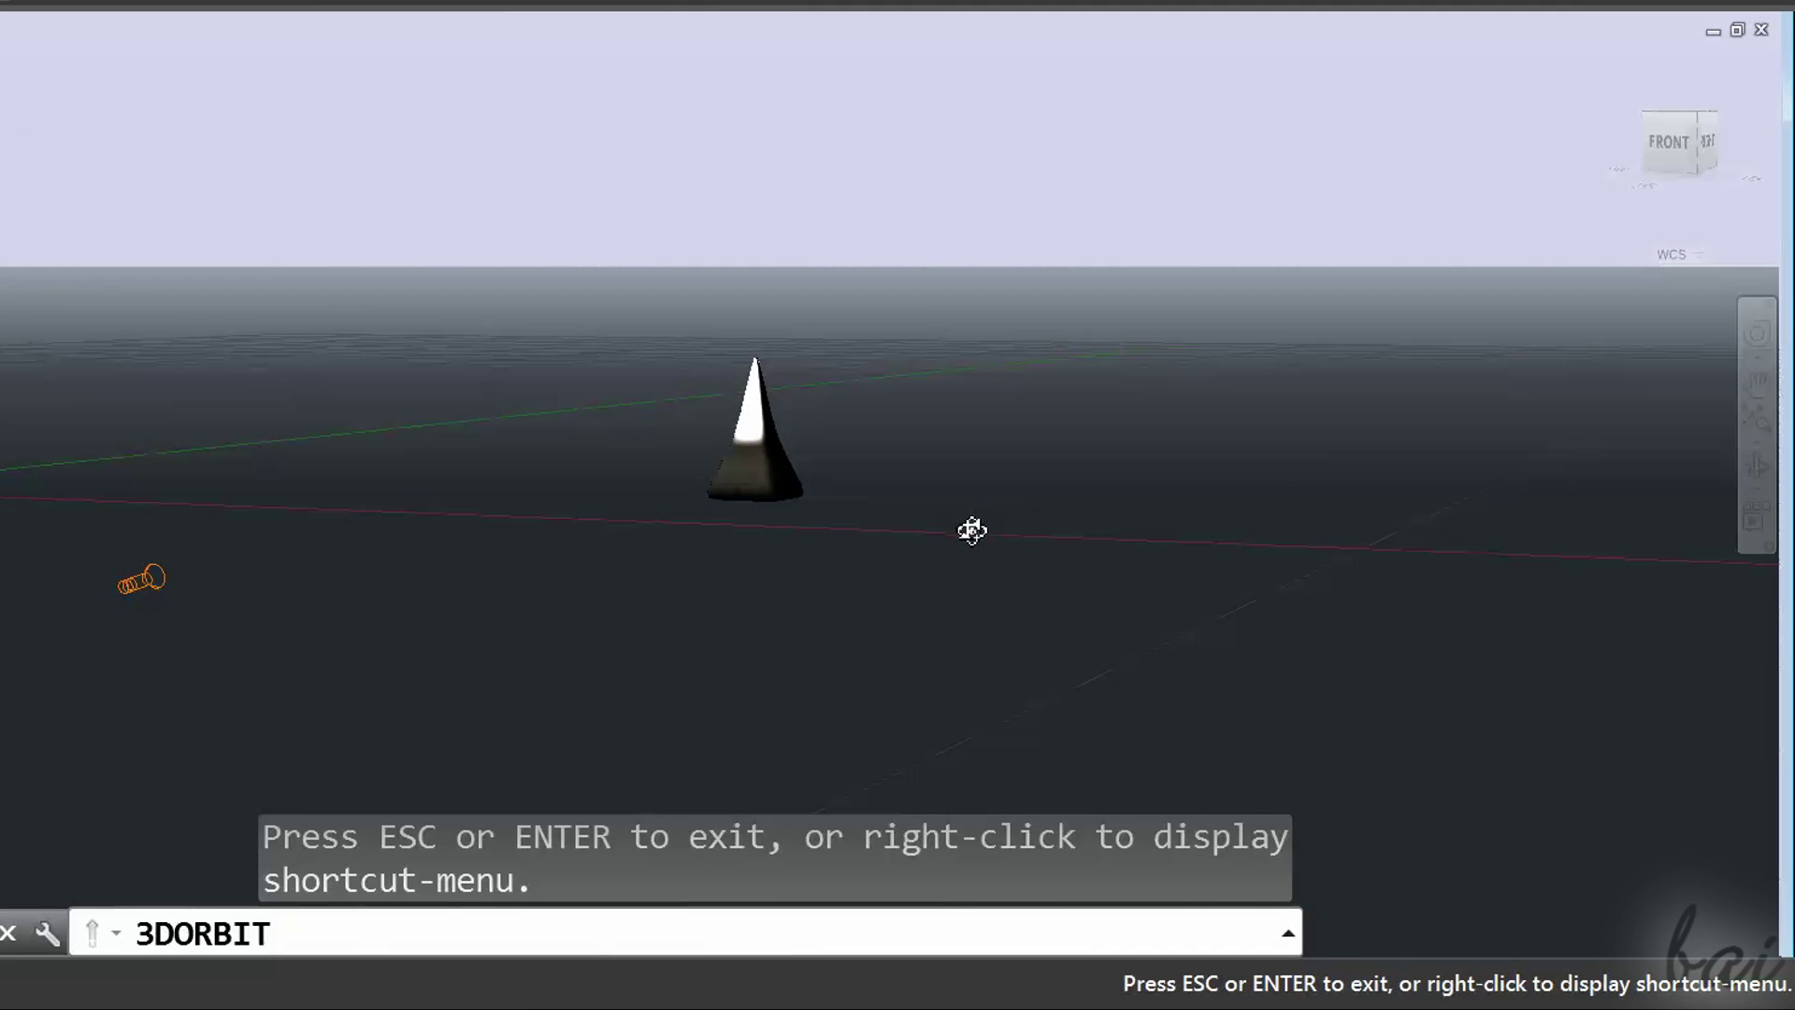
{"action": "key", "text": "Escape"}
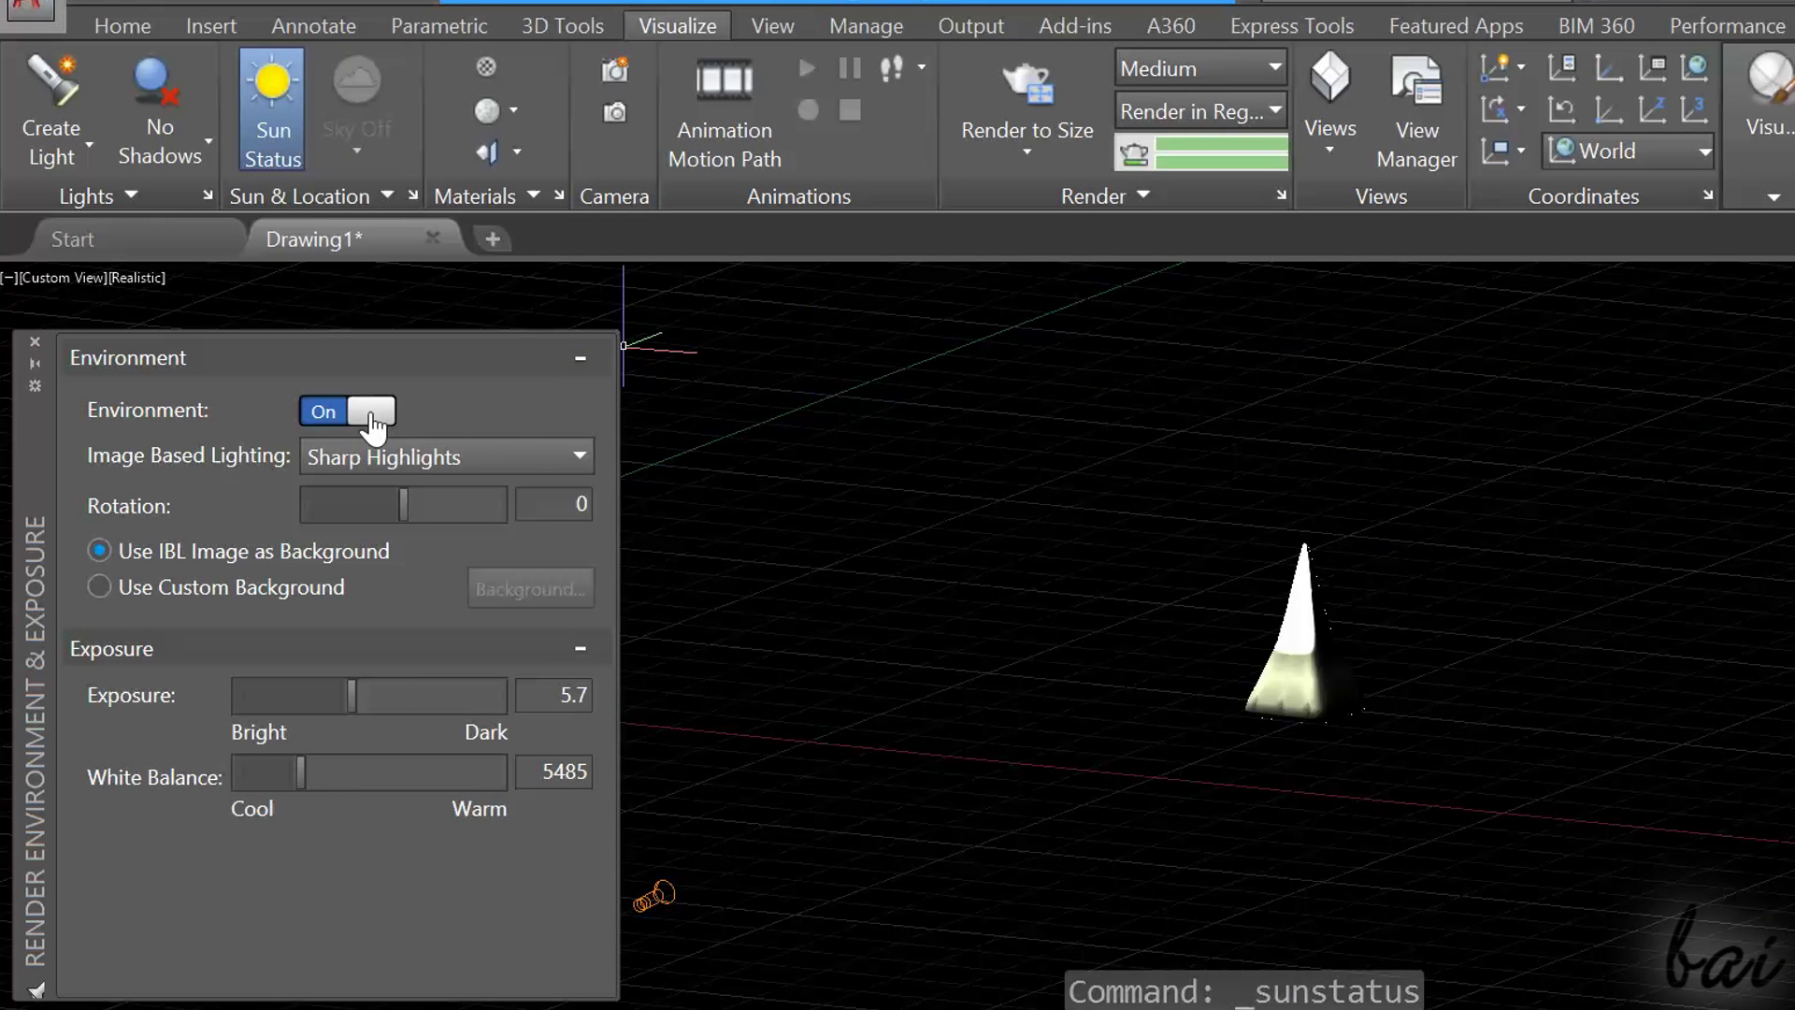
{"action": "left_click", "coordinate": [371, 411]}
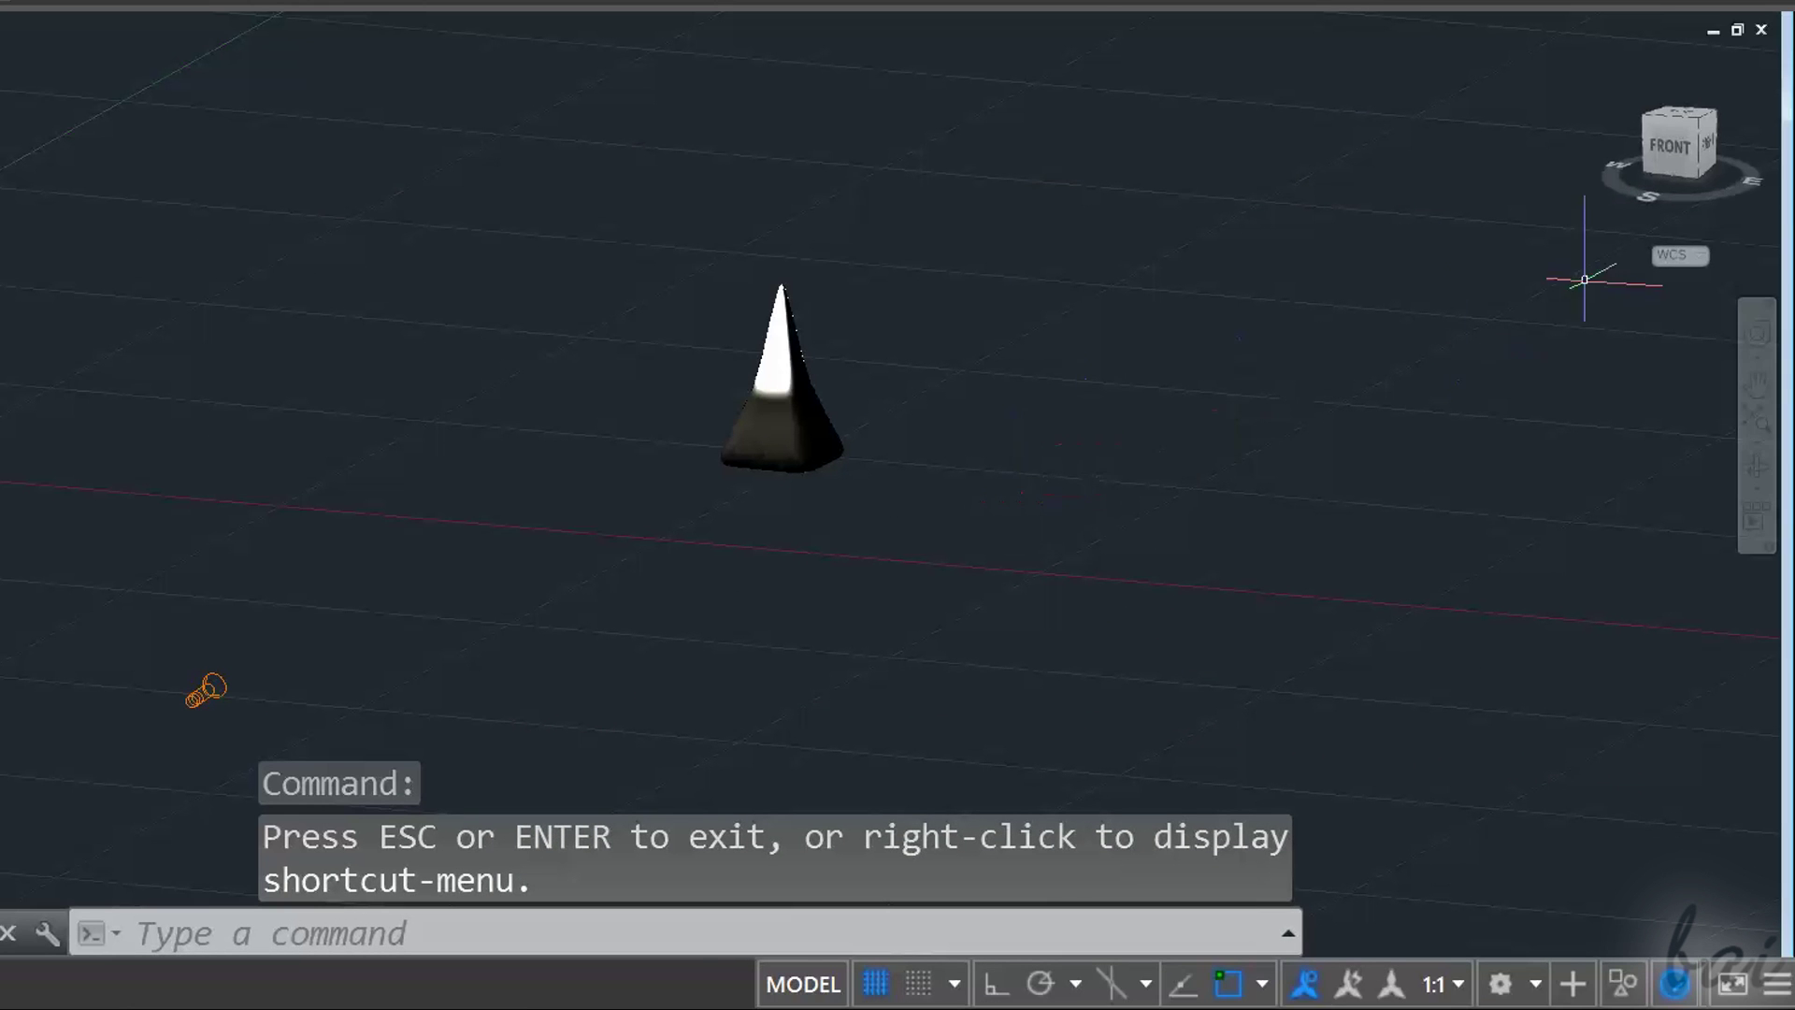
Step: Switch the view to perspective projection
{"action": "left_click", "coordinate": [1761, 218]}
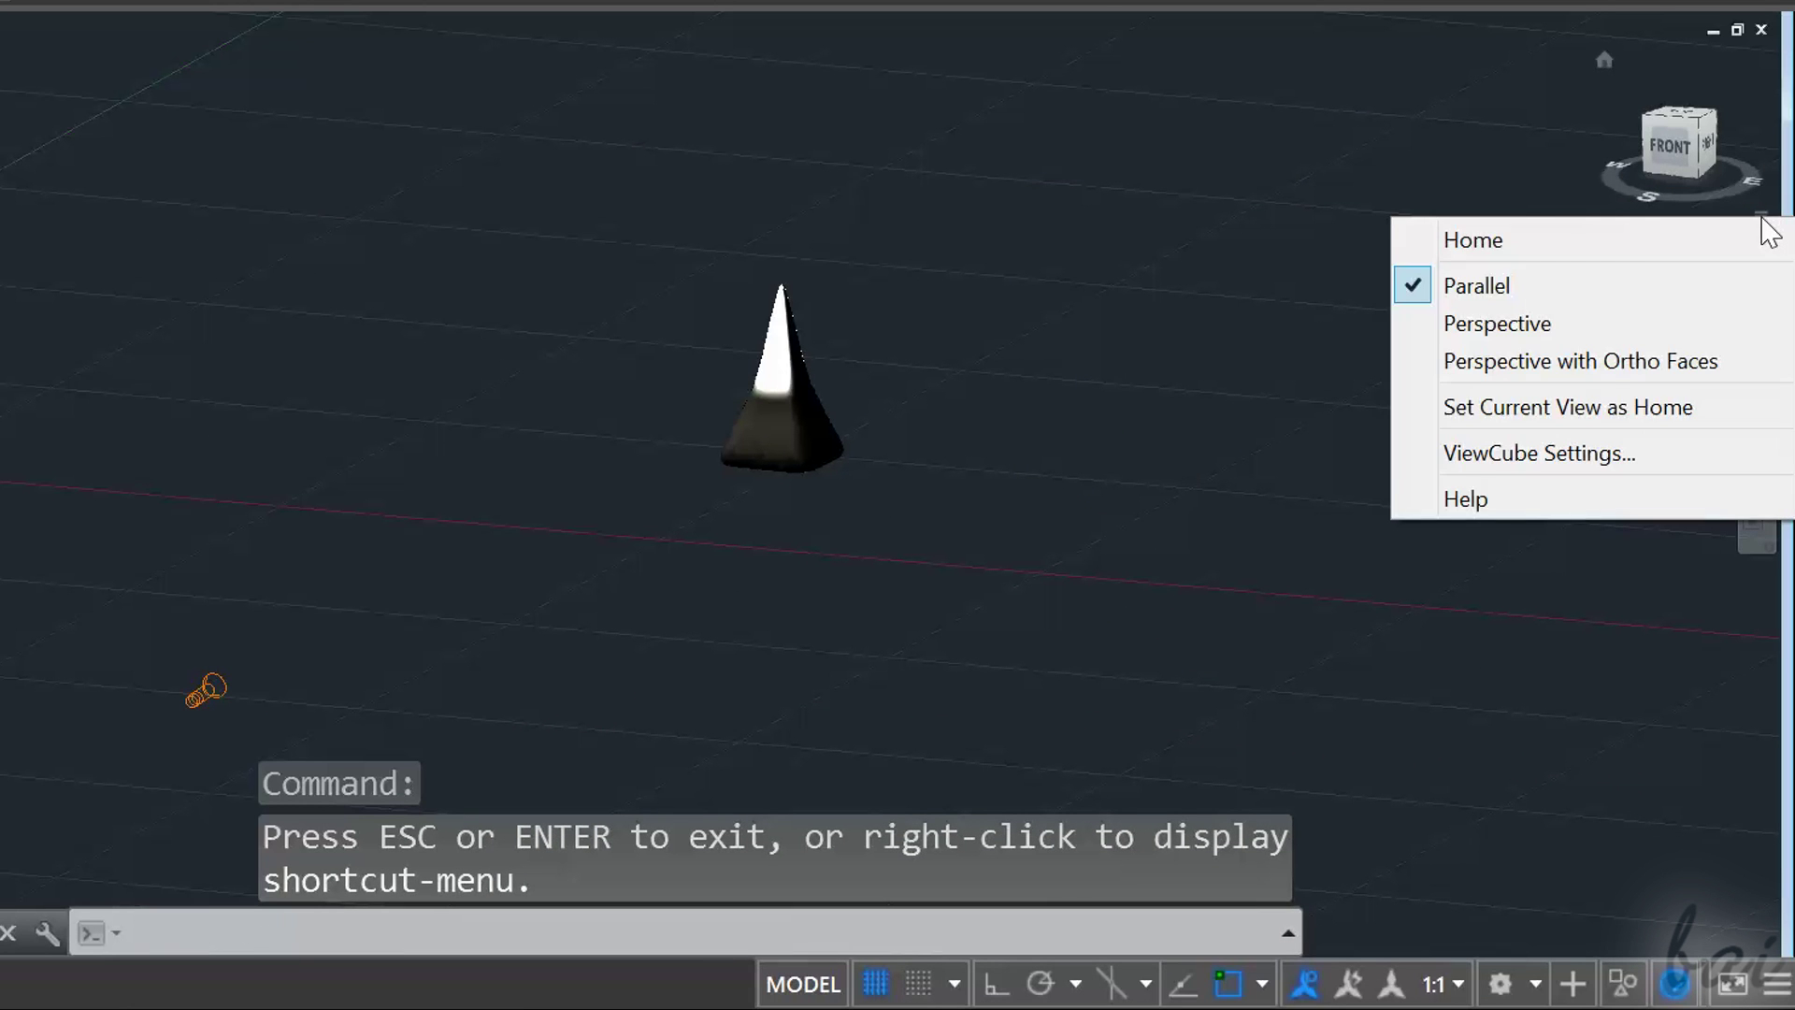
{"action": "left_click", "coordinate": [1533, 332]}
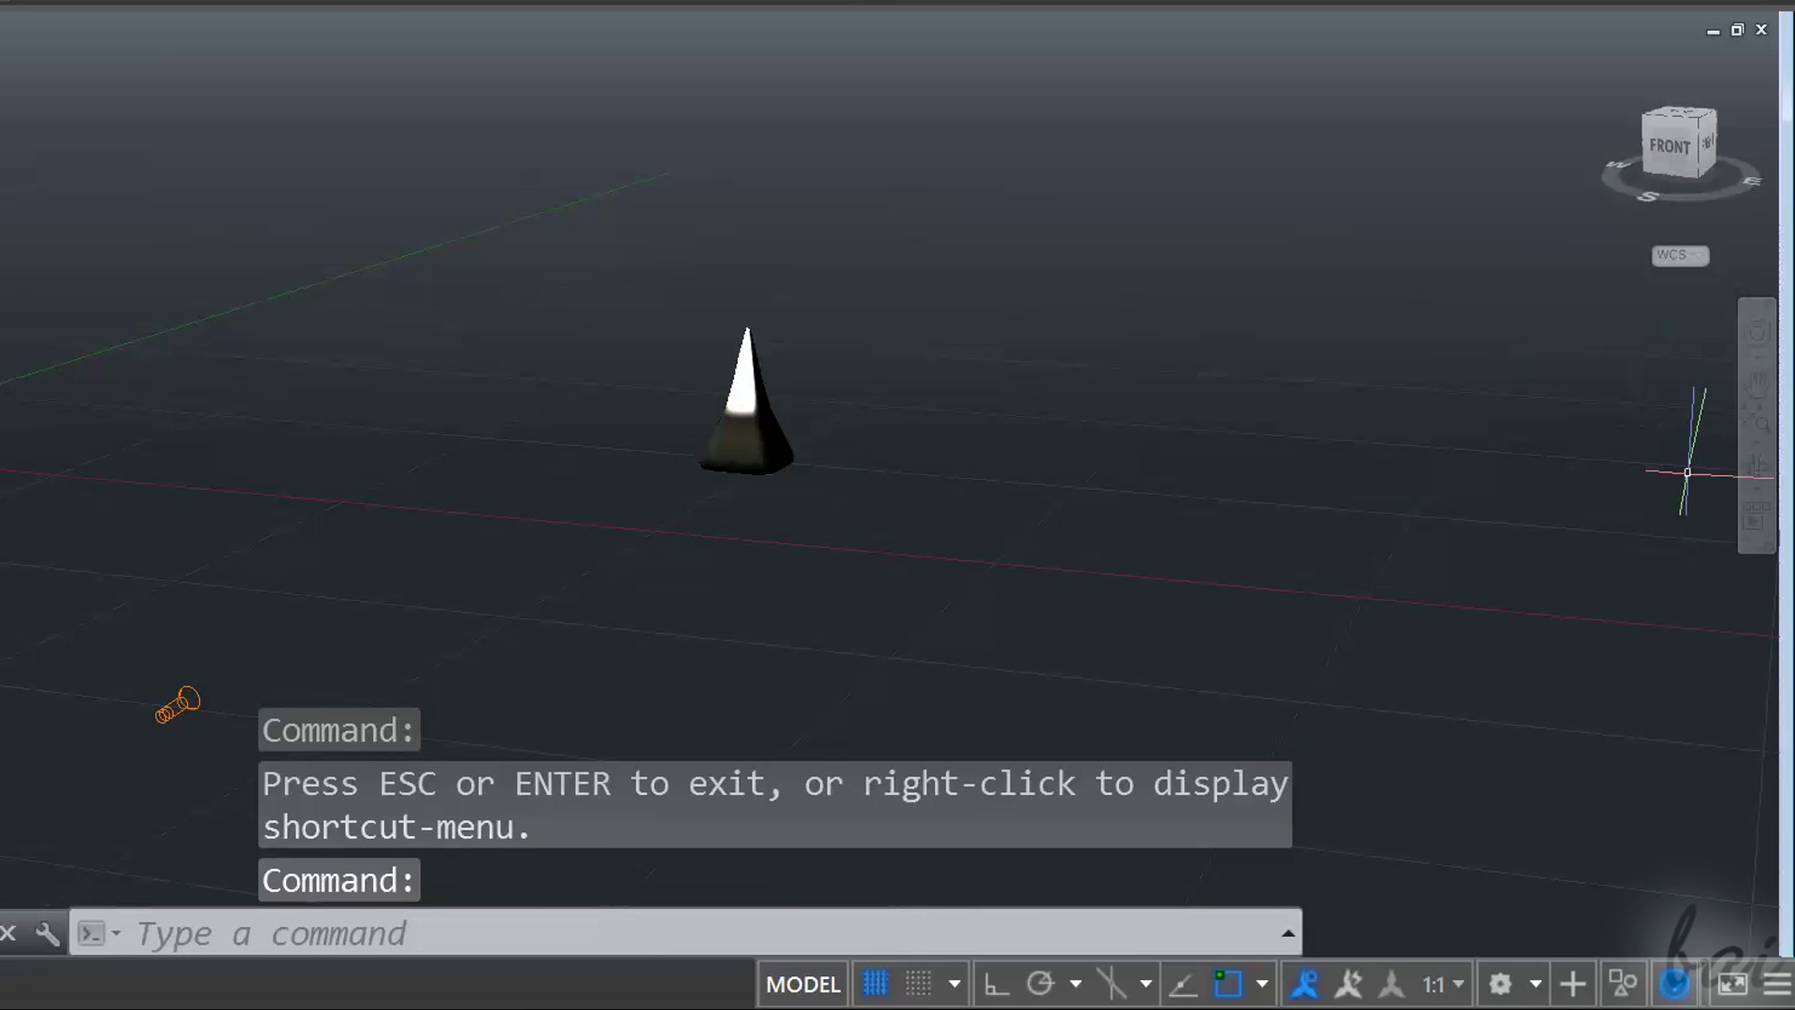
{"action": "left_click", "coordinate": [1756, 466]}
{"action": "left_click_drag", "start_coordinate": [972, 575], "coordinate": [1044, 461]}
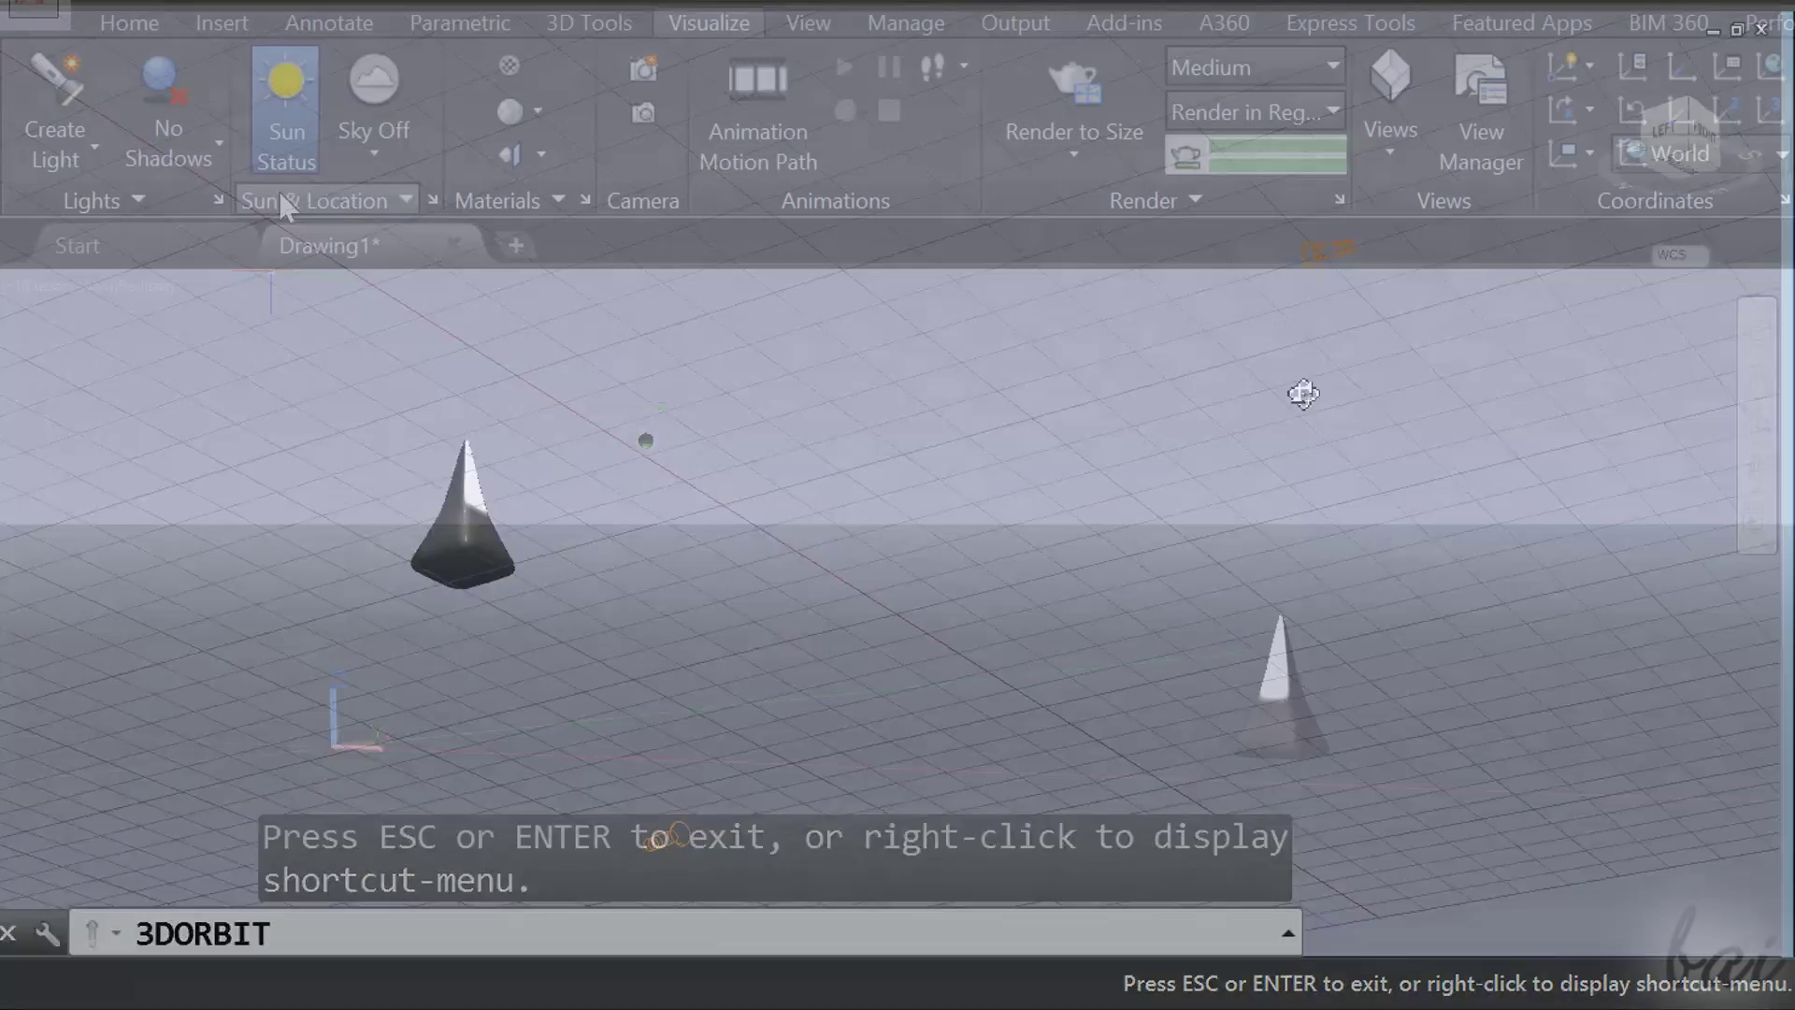
Step: Show a sky background and set the sun time to 06:03
{"action": "left_click", "coordinate": [374, 152]}
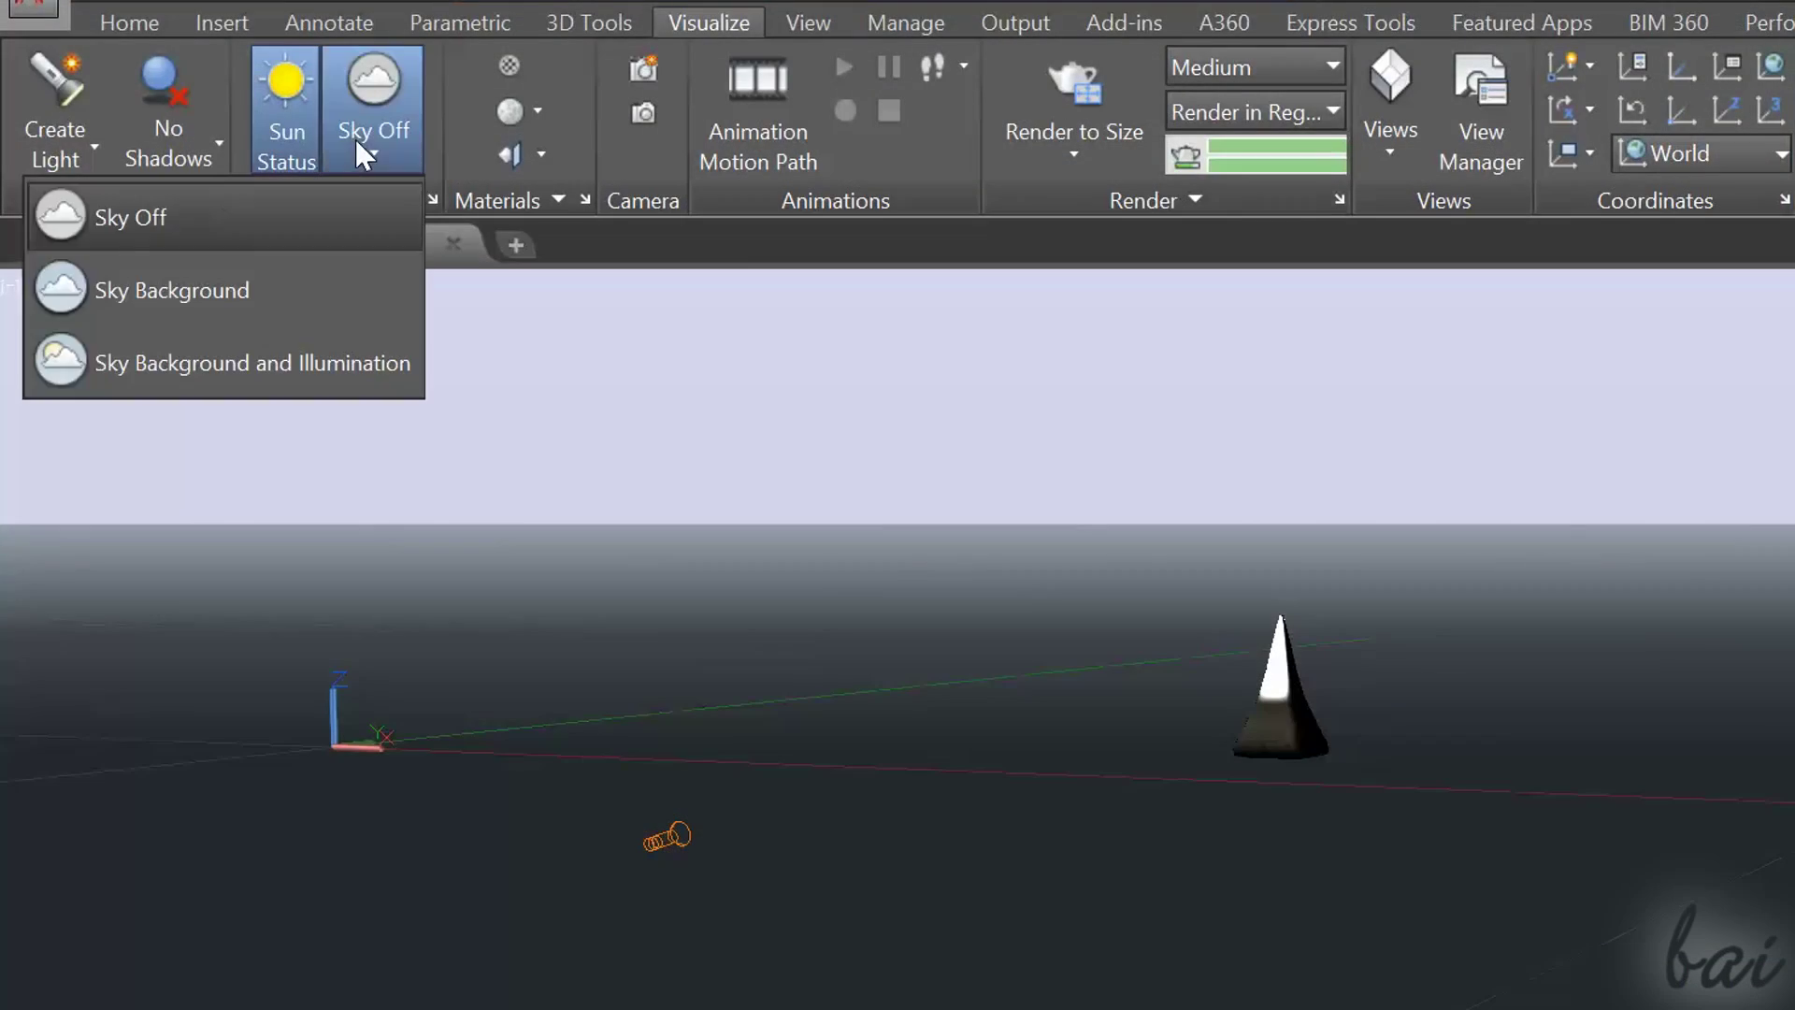
{"action": "left_click", "coordinate": [302, 317]}
{"action": "left_click_drag", "start_coordinate": [1541, 643], "coordinate": [561, 415]}
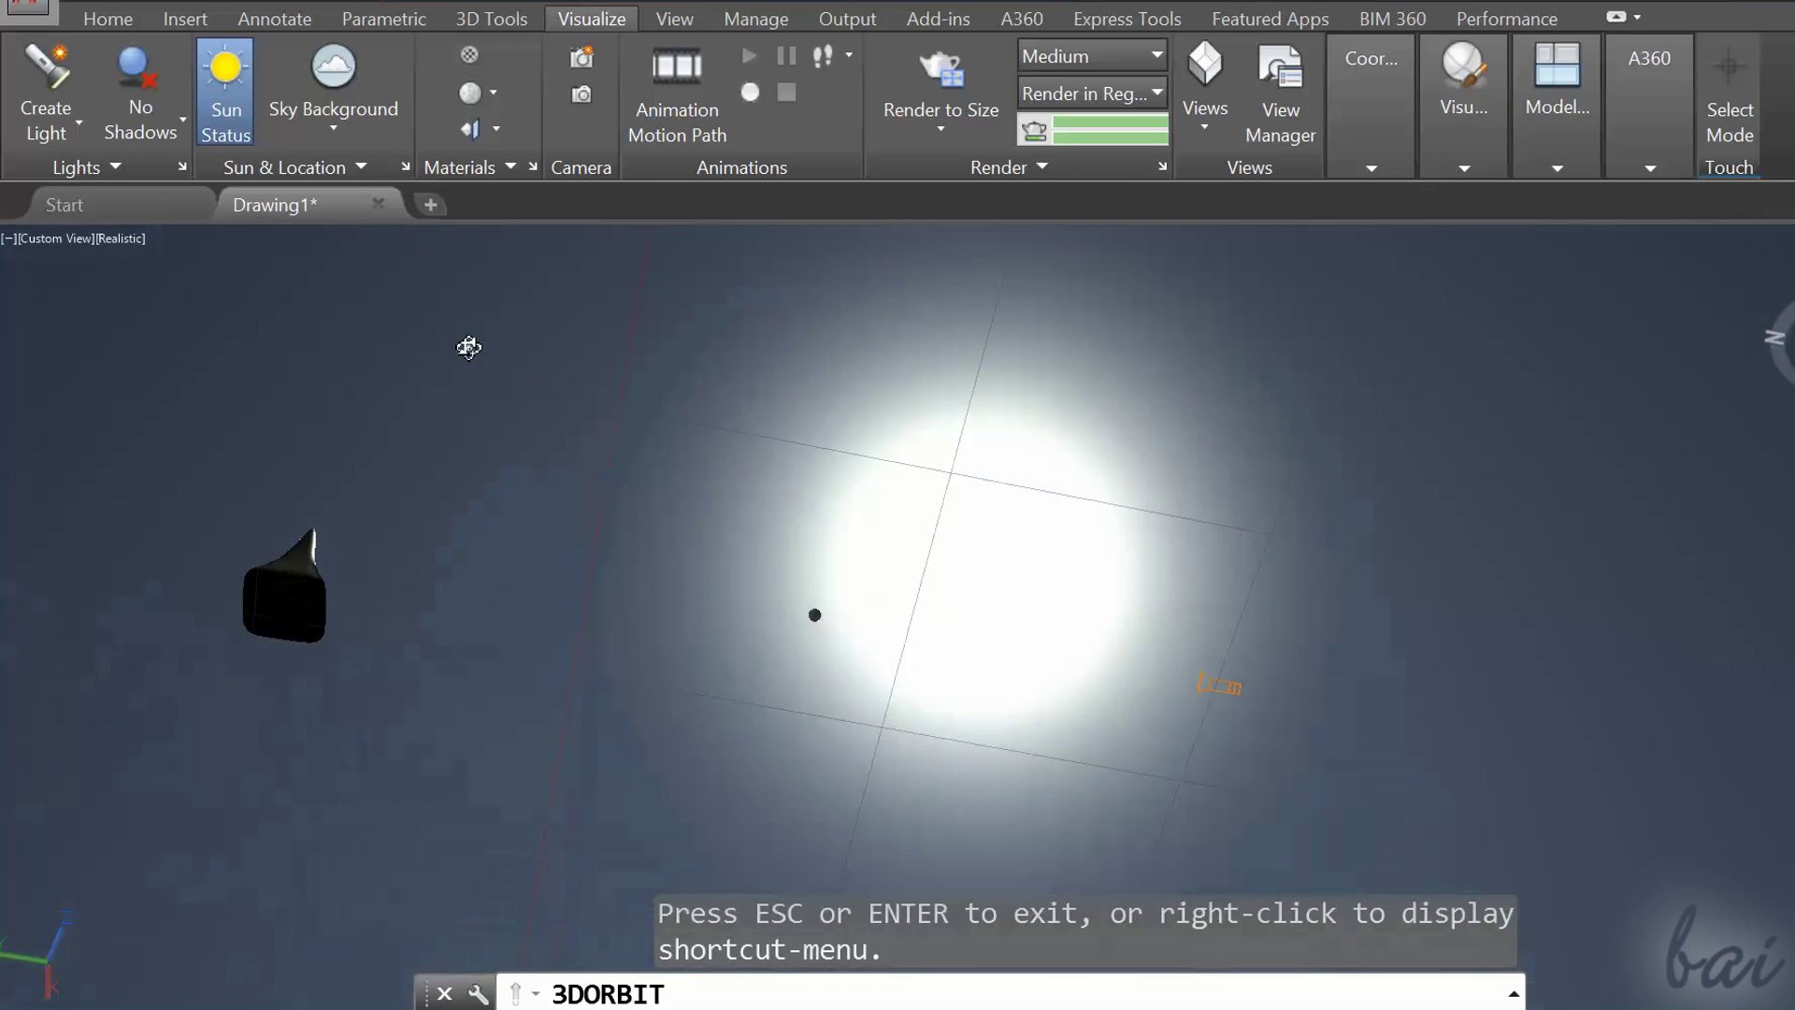
{"action": "left_click_drag", "start_coordinate": [468, 346], "coordinate": [501, 365]}
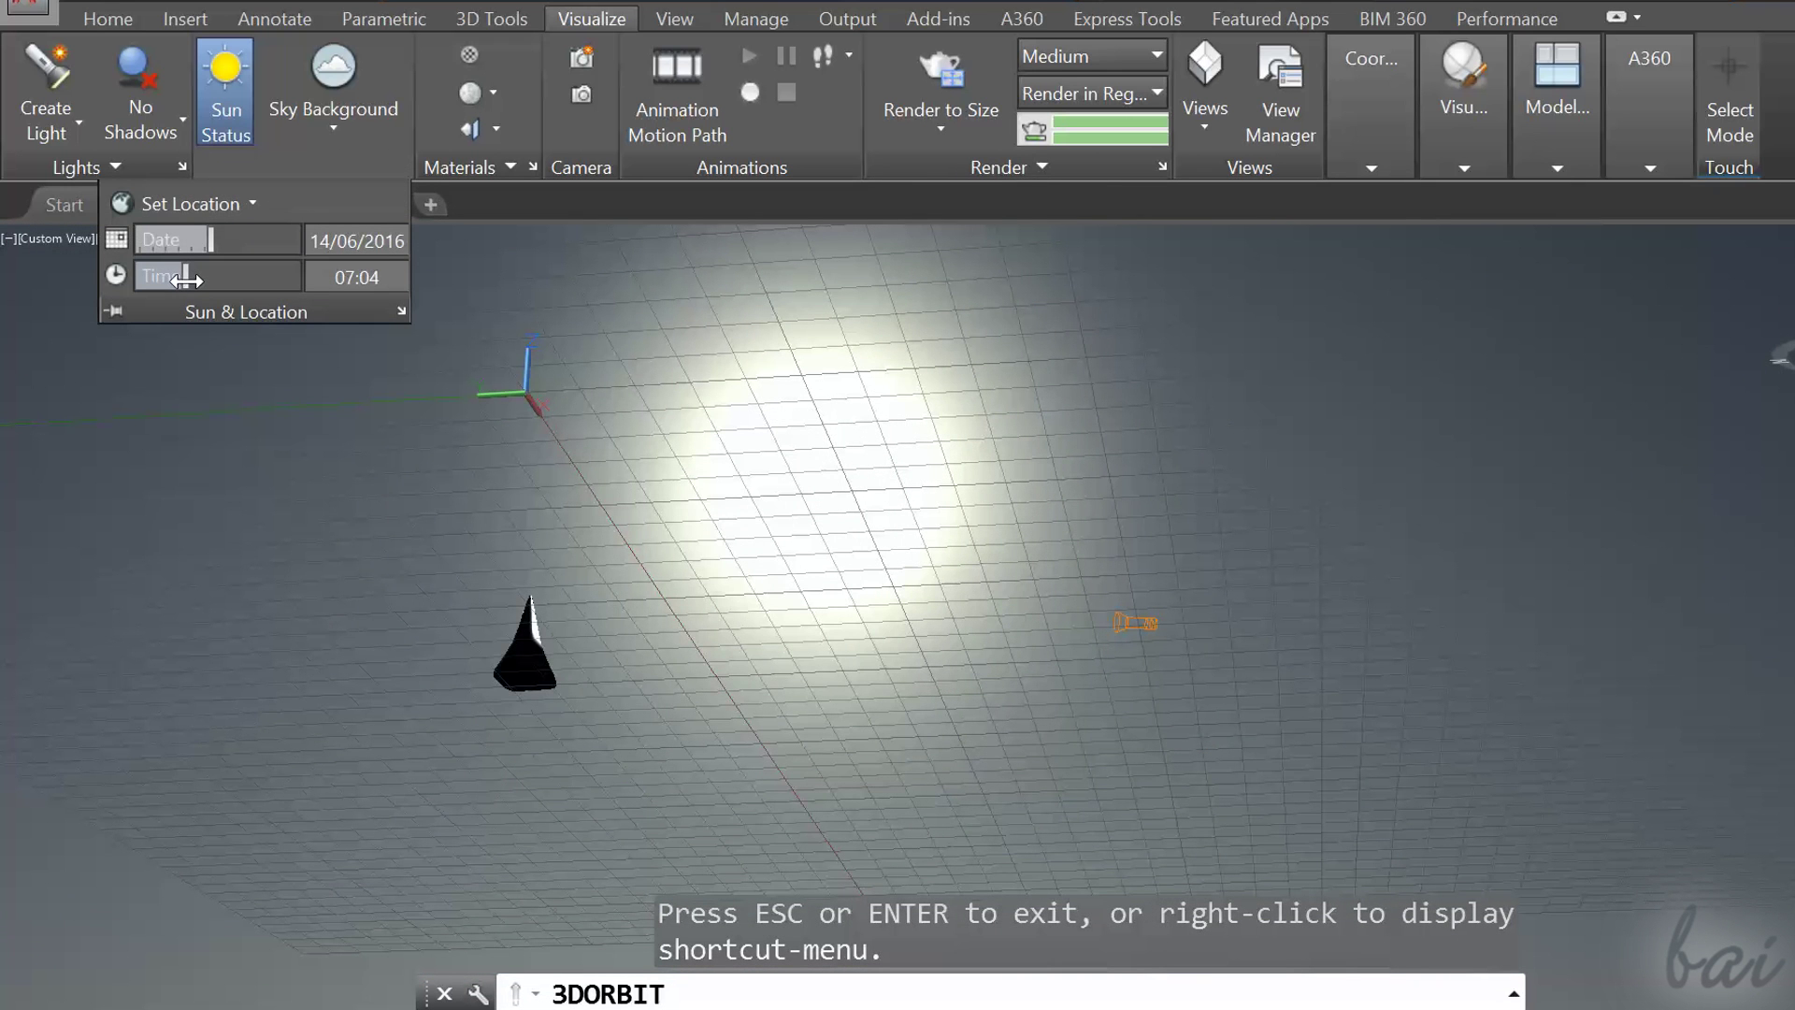
{"action": "left_click_drag", "start_coordinate": [178, 274], "coordinate": [170, 274]}
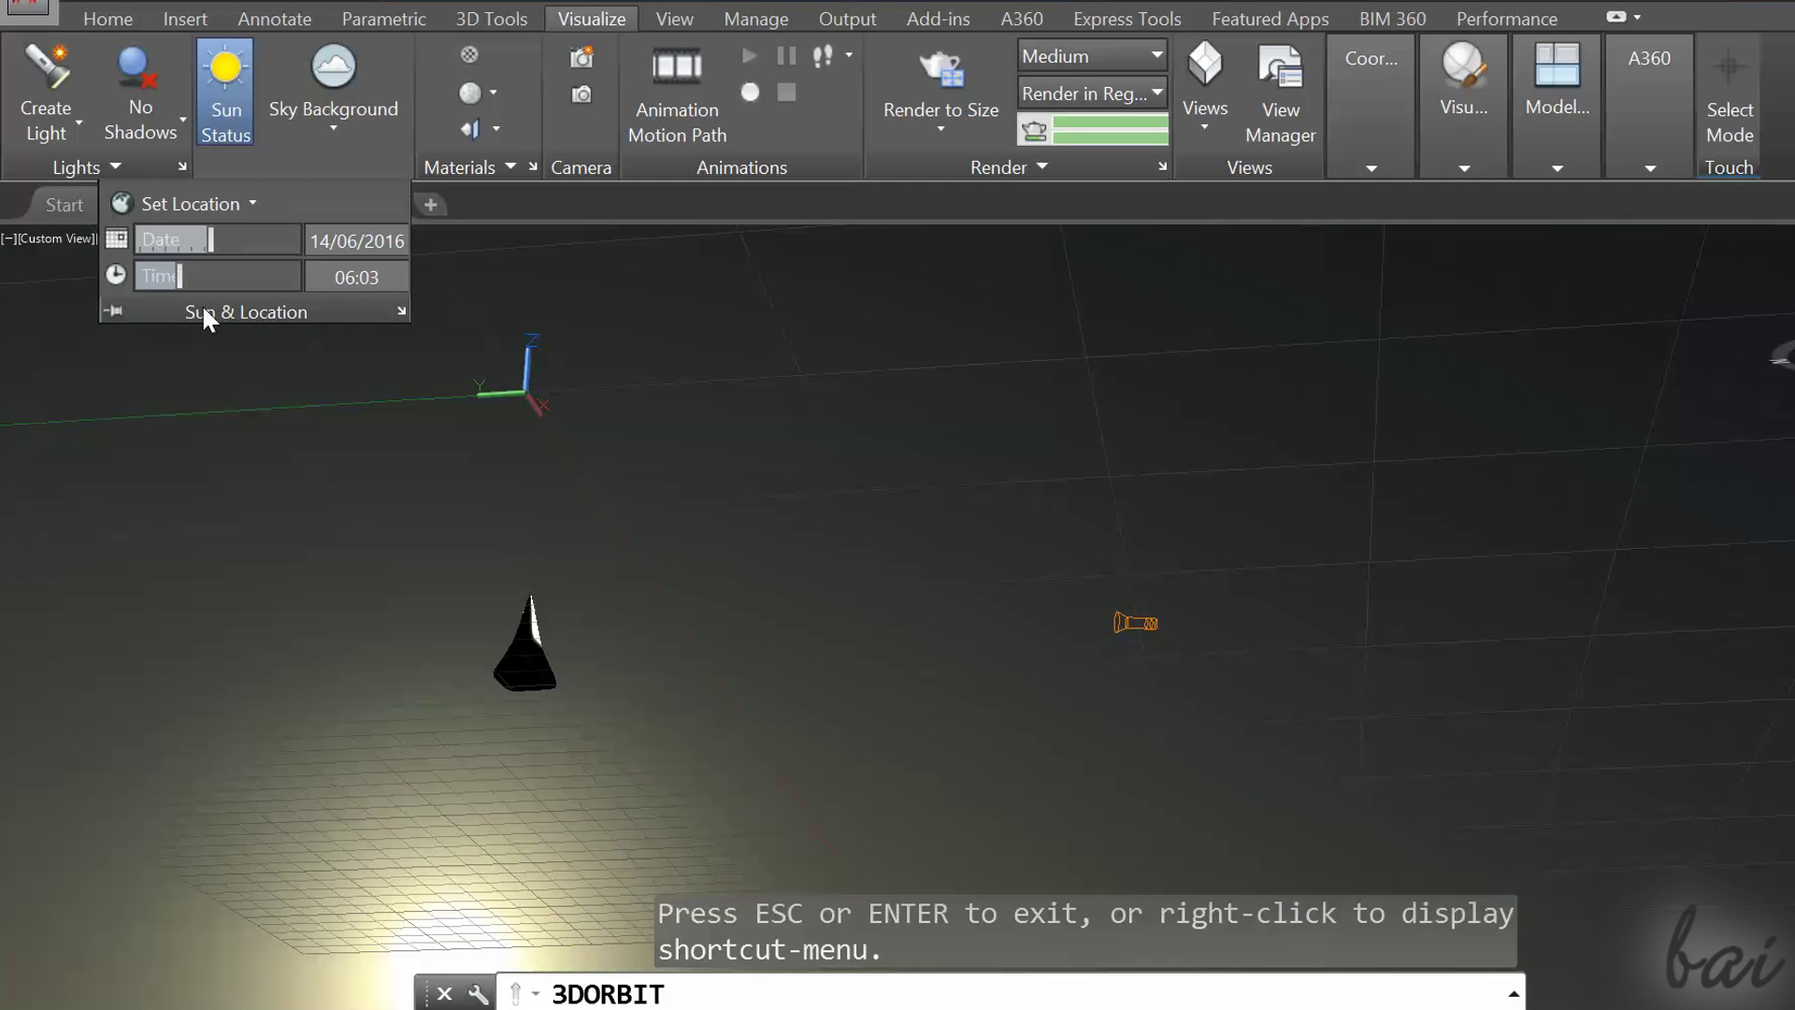
{"action": "left_click_drag", "start_coordinate": [385, 595], "coordinate": [96, 710]}
Step: Enable Ground Shadows and set the sun time to 10:41
{"action": "left_click", "coordinate": [76, 166]}
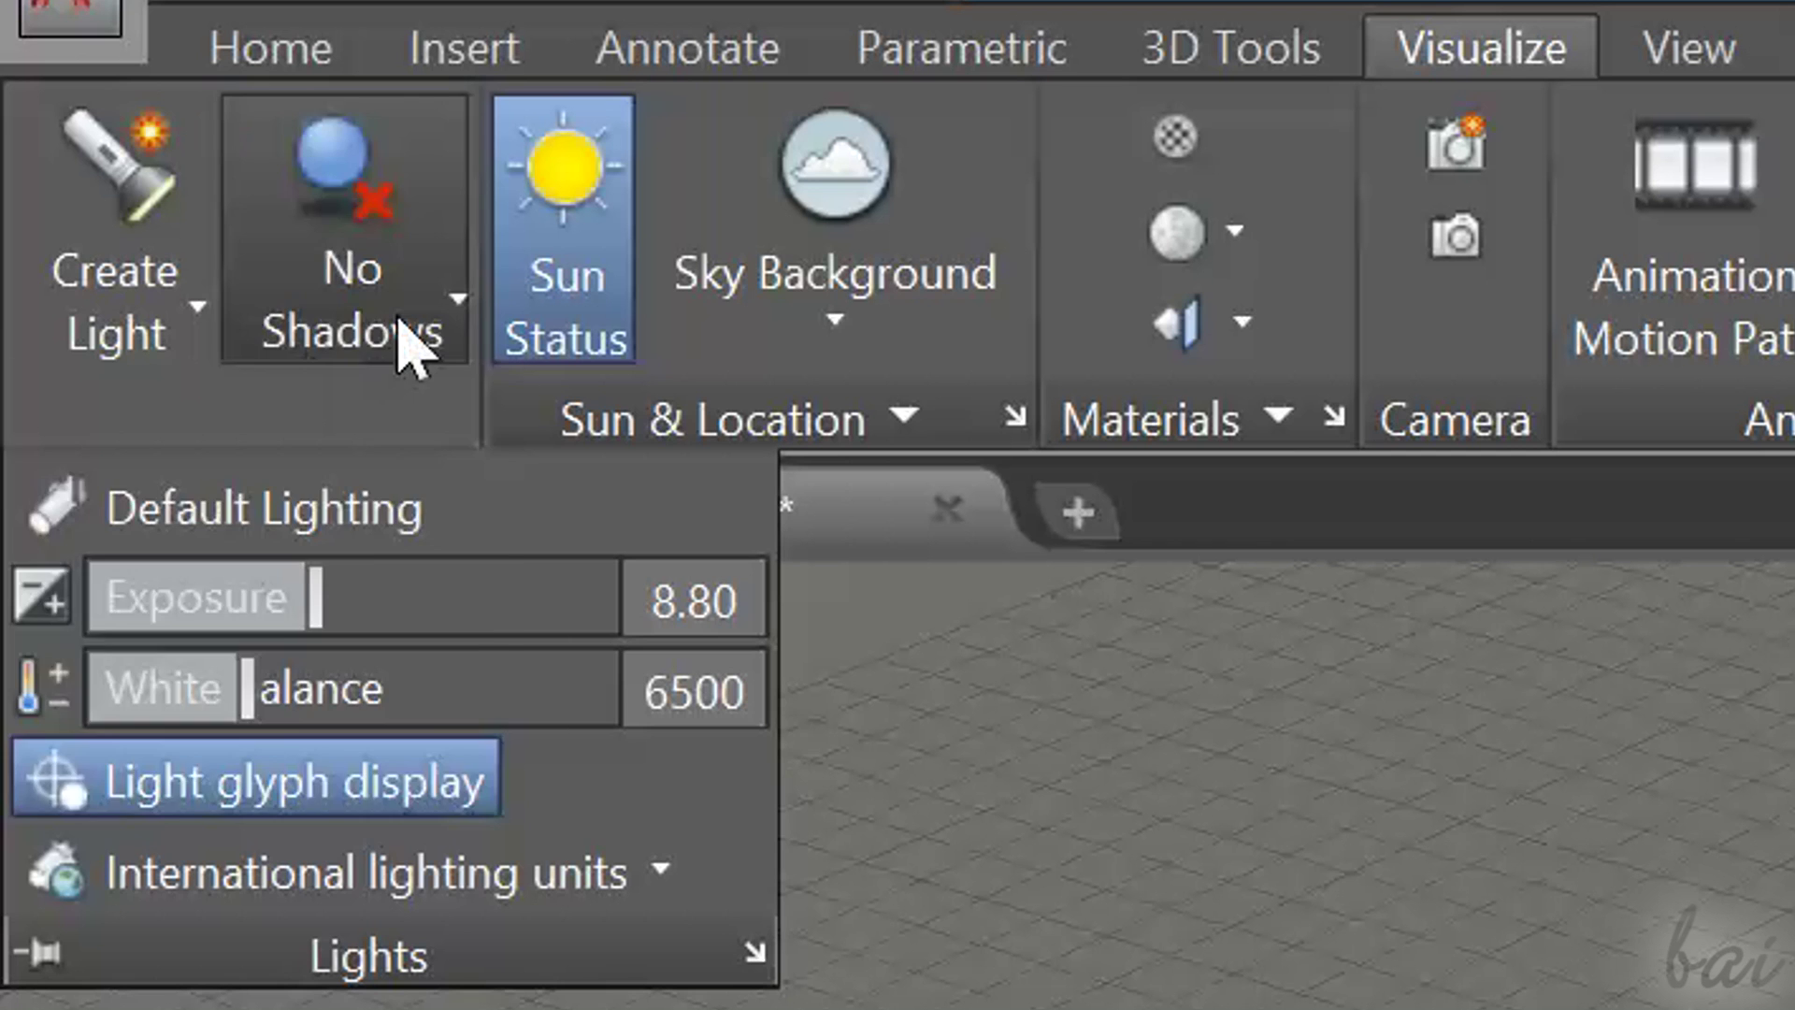
{"action": "left_click", "coordinate": [407, 341]}
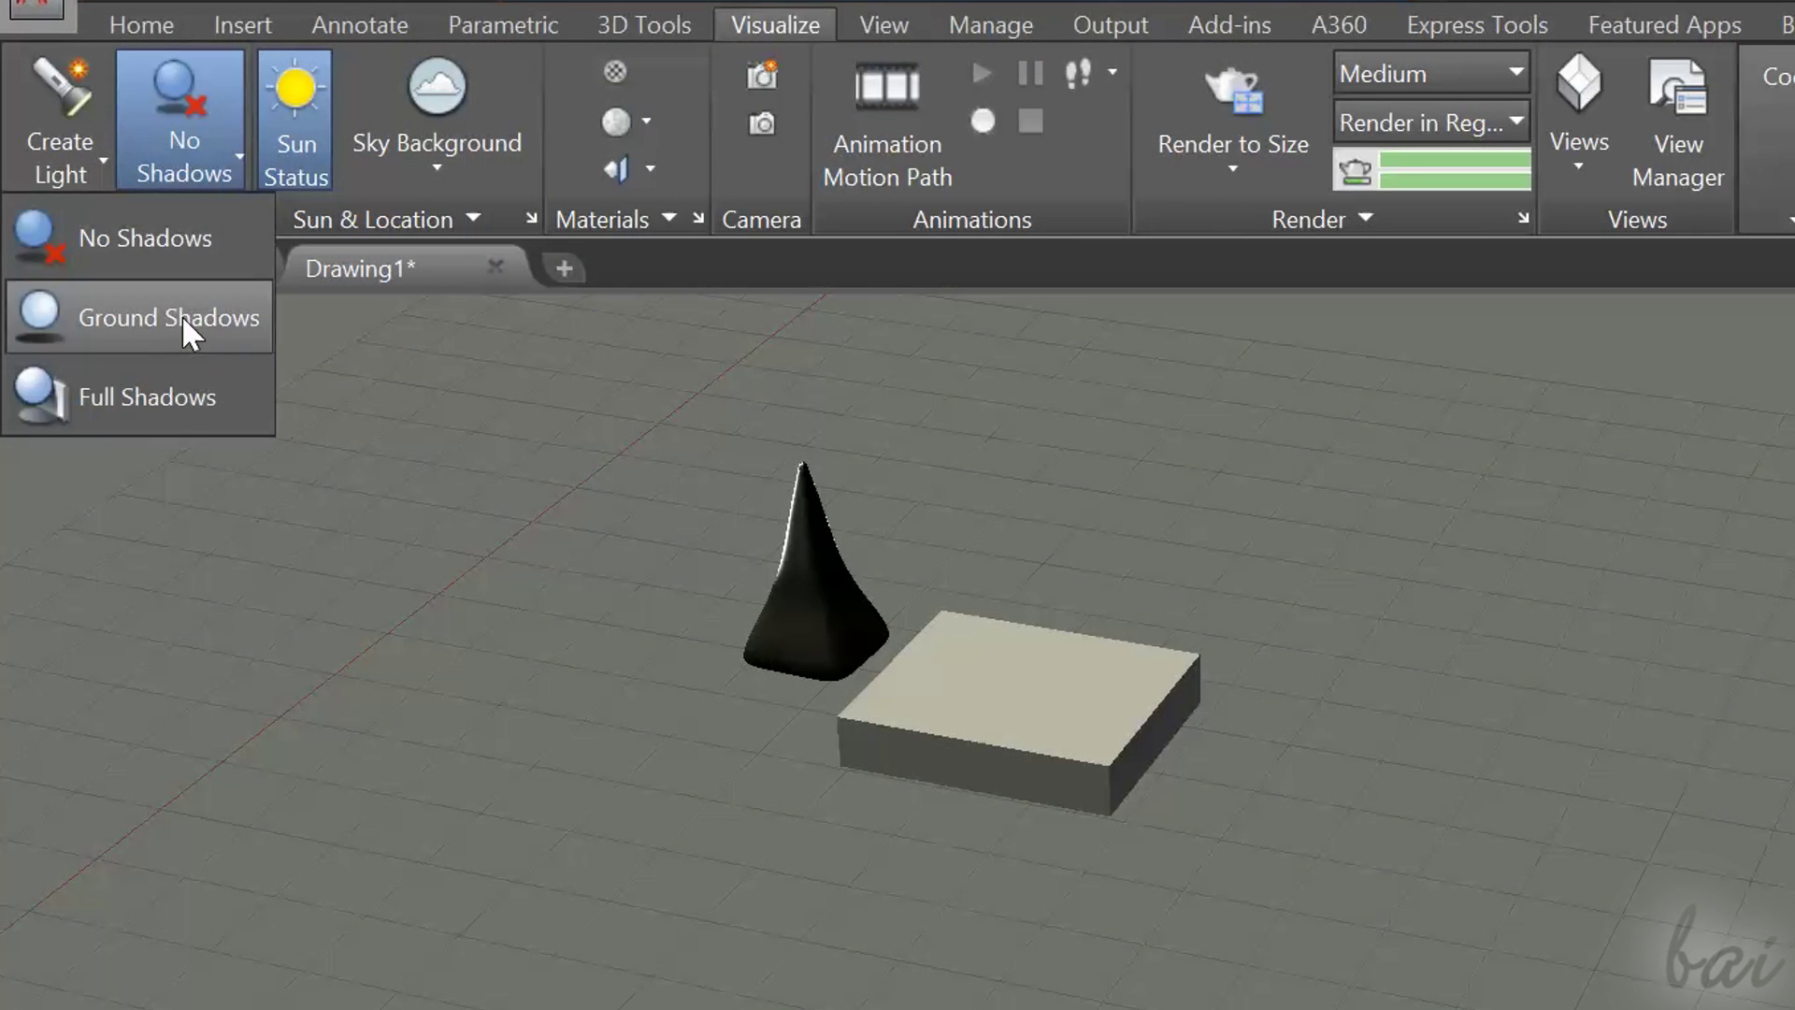
{"action": "left_click", "coordinate": [360, 625]}
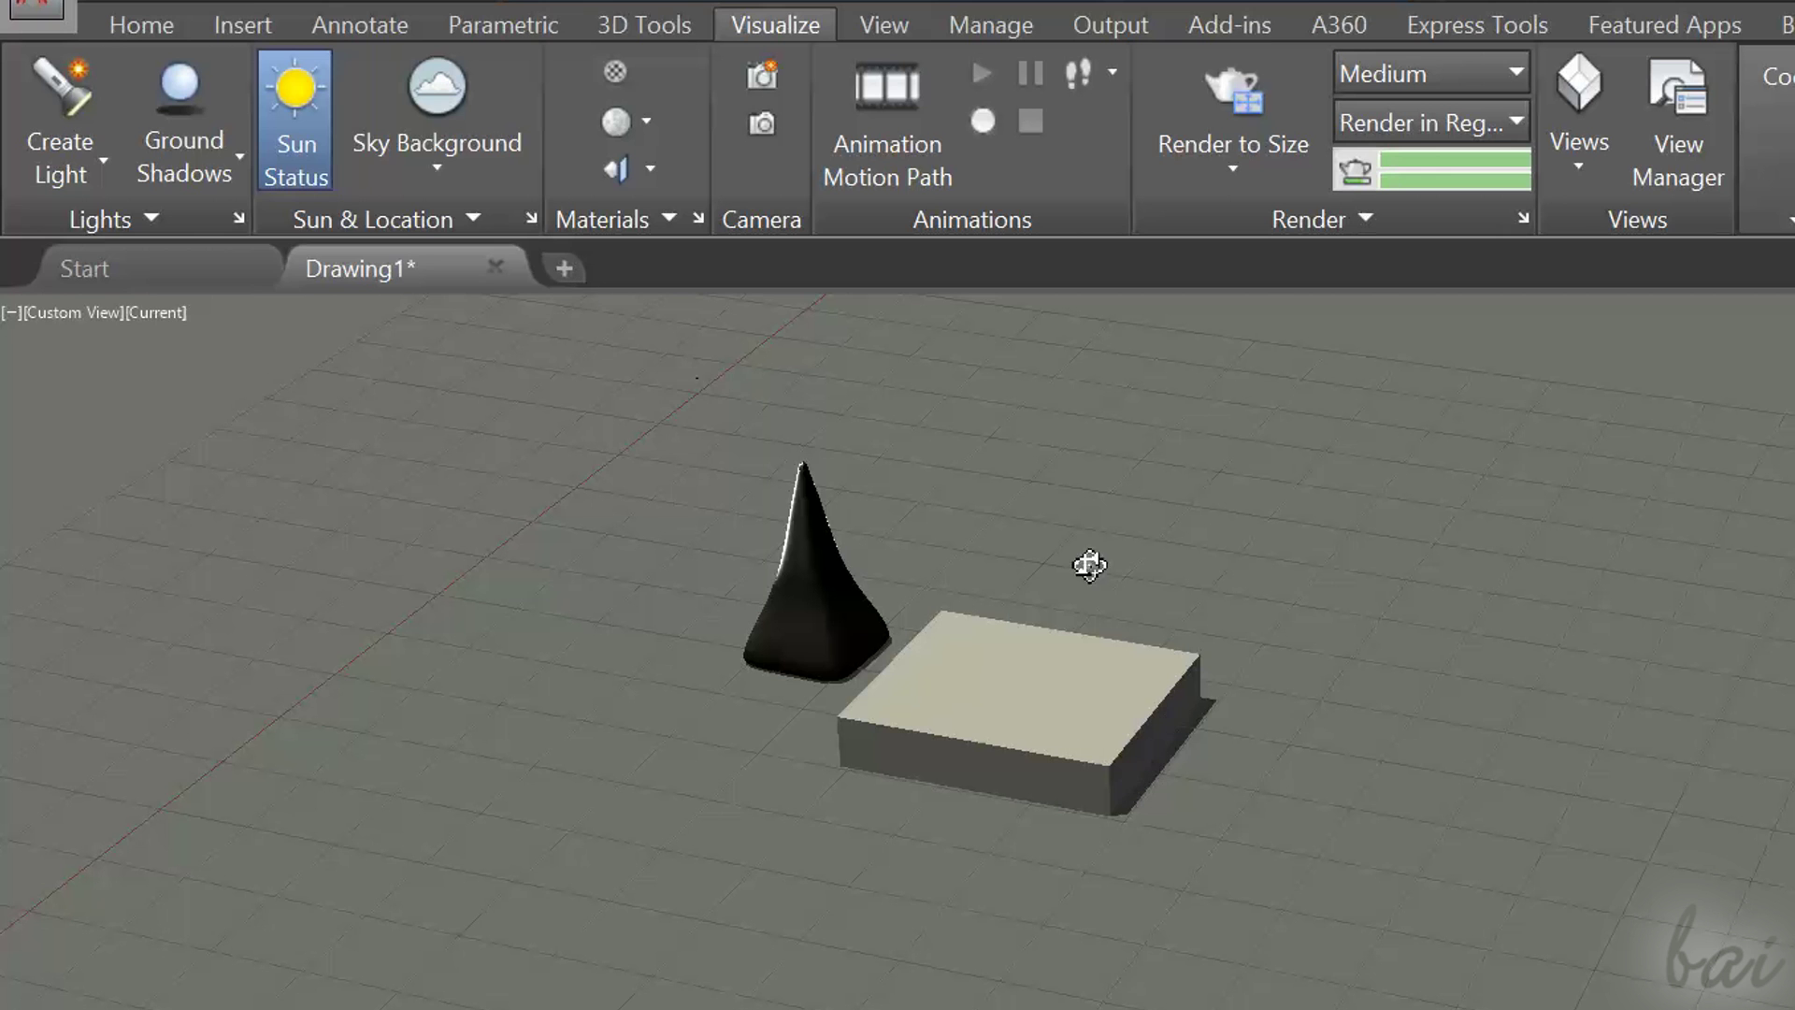
{"action": "left_click", "coordinate": [376, 216]}
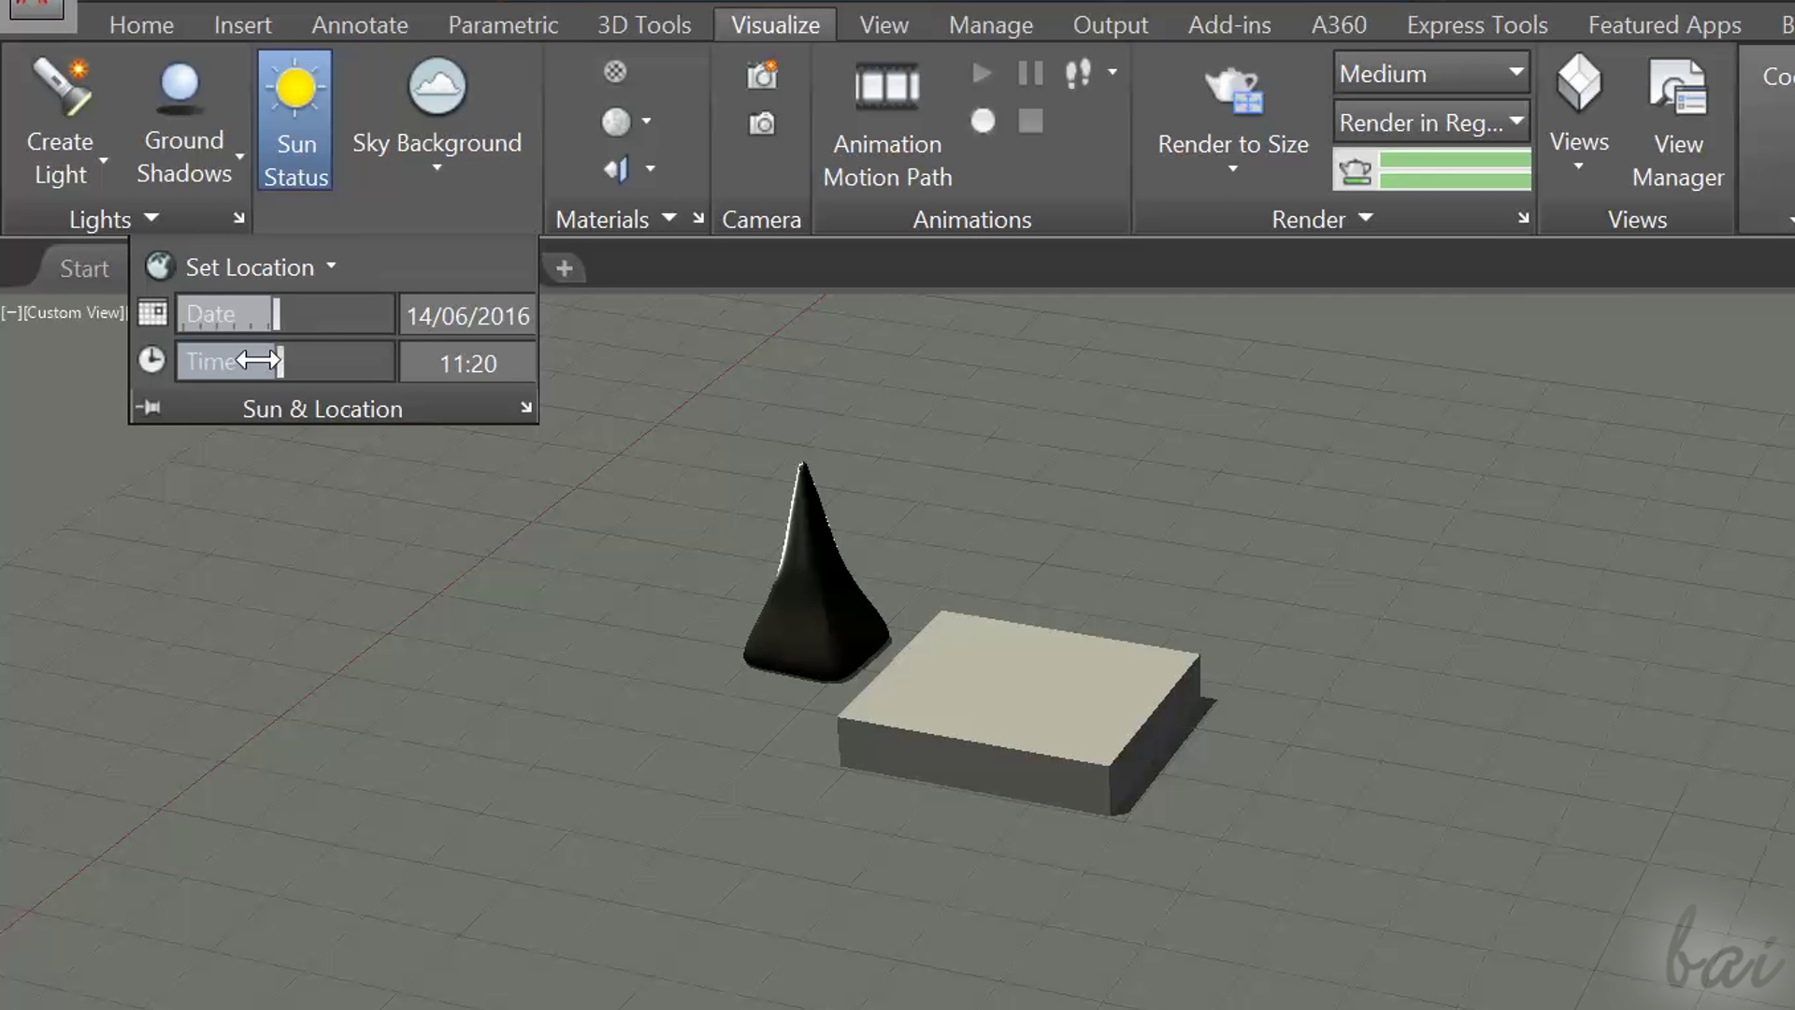
{"action": "left_click_drag", "start_coordinate": [257, 360], "coordinate": [219, 355]}
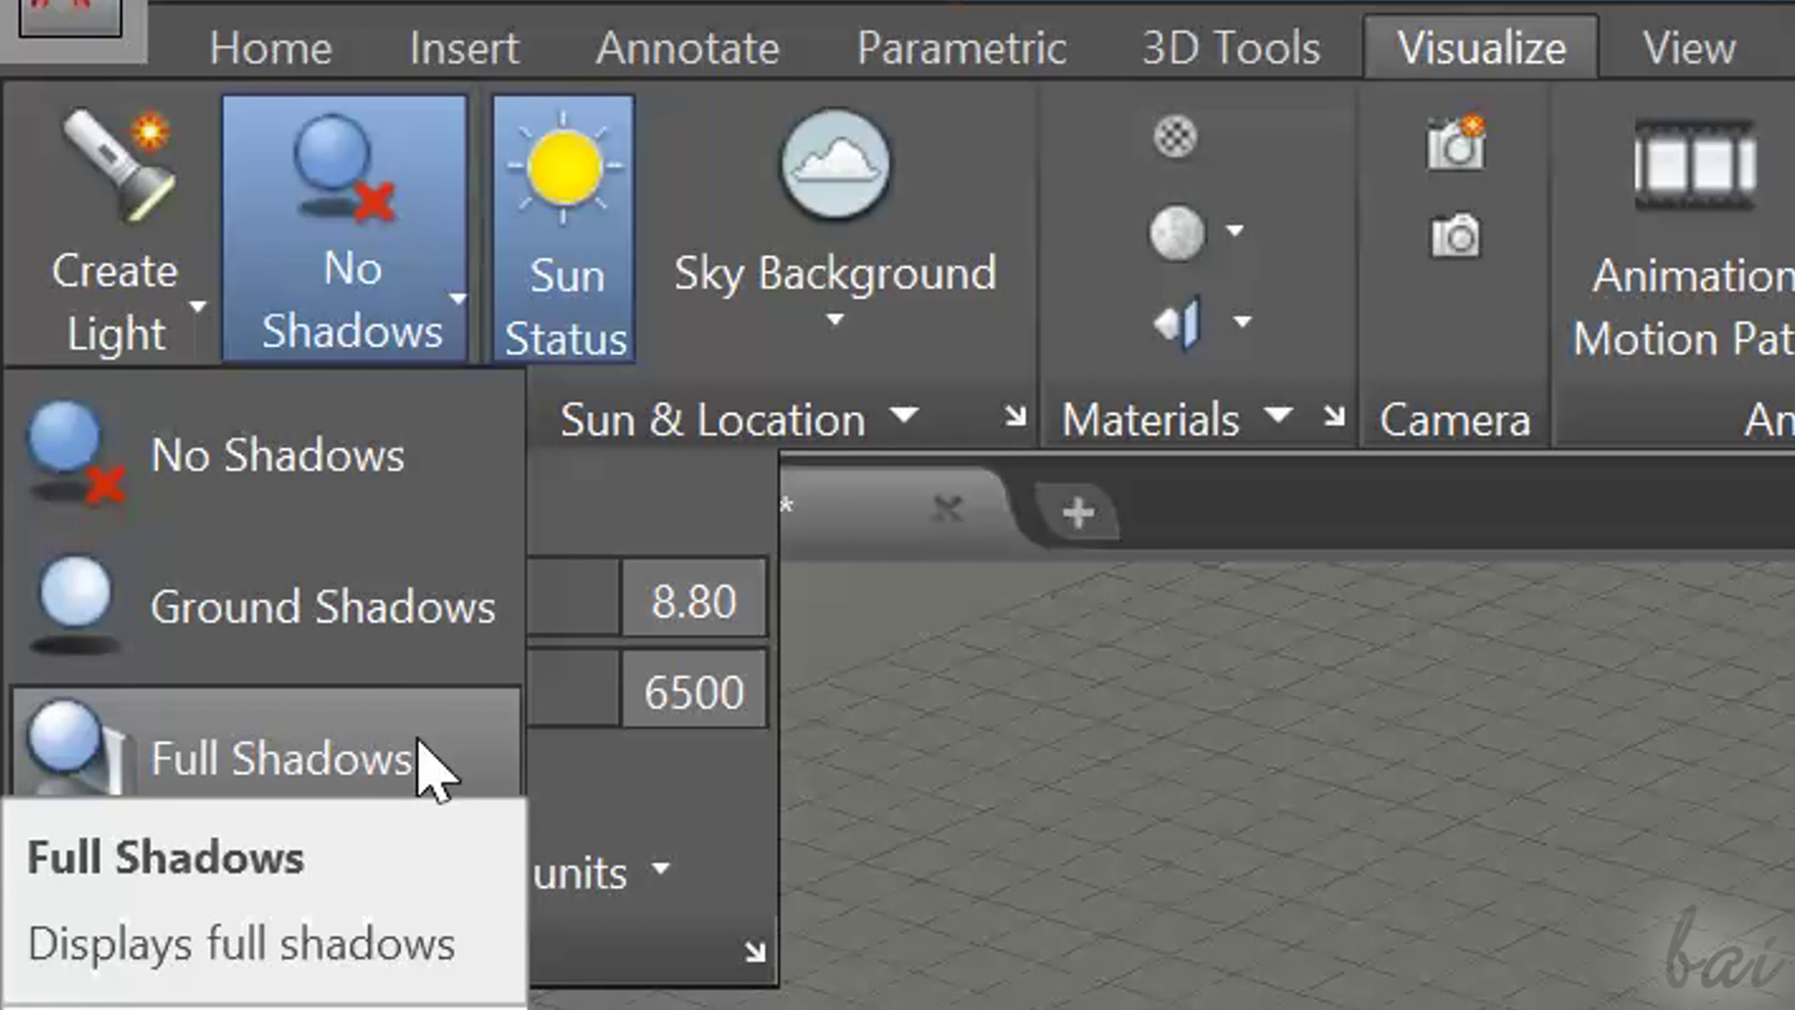
{"action": "left_click", "coordinate": [405, 640]}
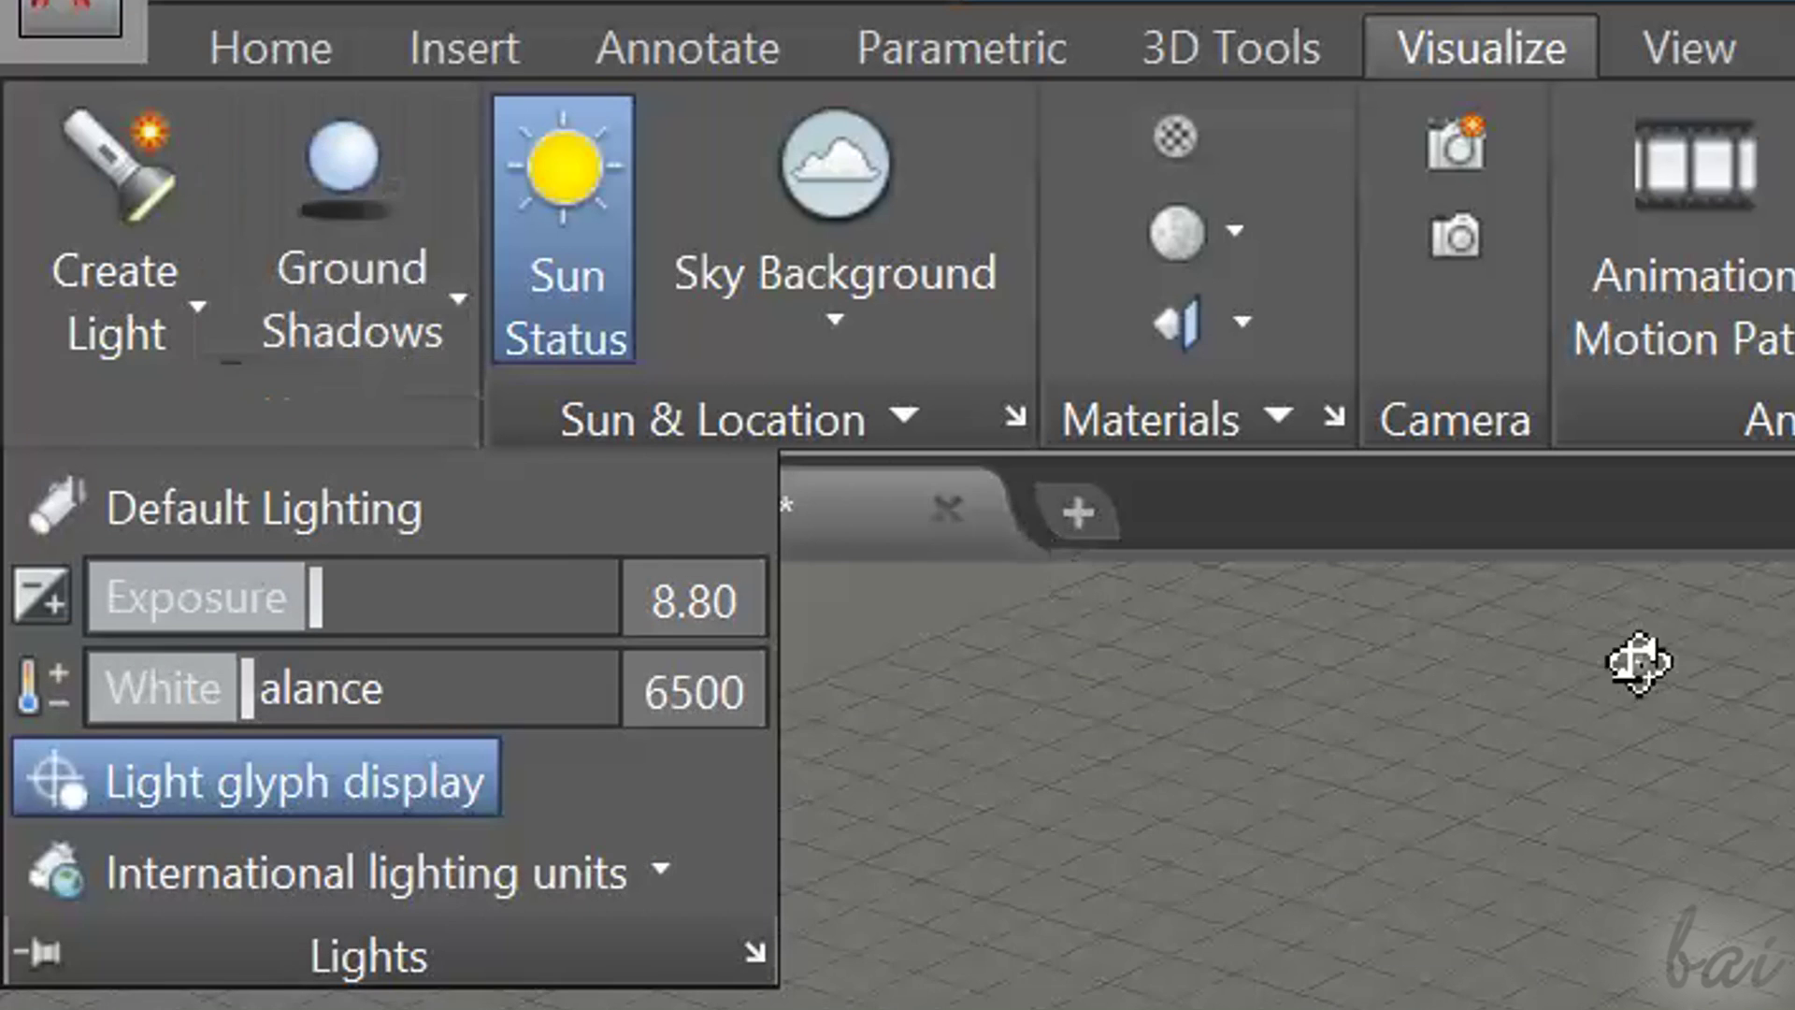